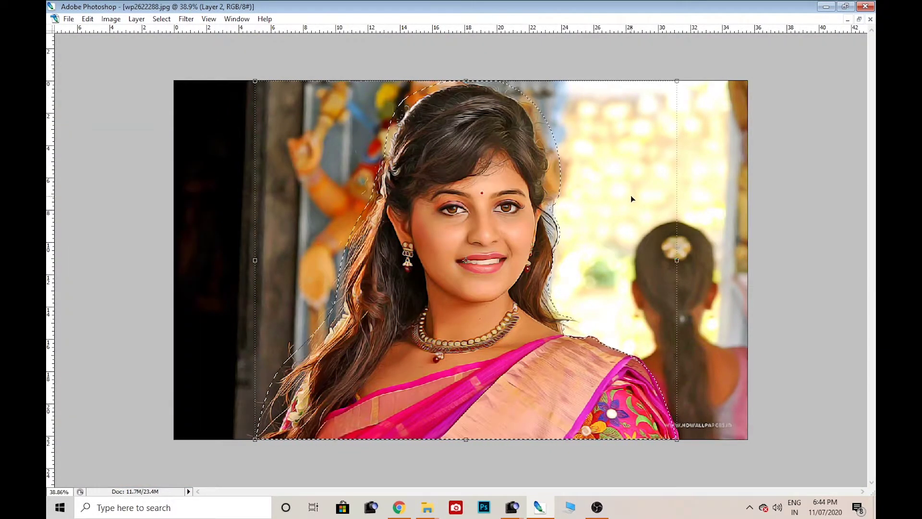
# Create a new blank document and paste the cut-out woman into it
pyautogui.hotkey('ctrl', 'n')
pyautogui.press('Tab')
pyautogui.press('Tab')
pyautogui.press('Tab')
pyautogui.press('Tab')
pyautogui.press('Tab')
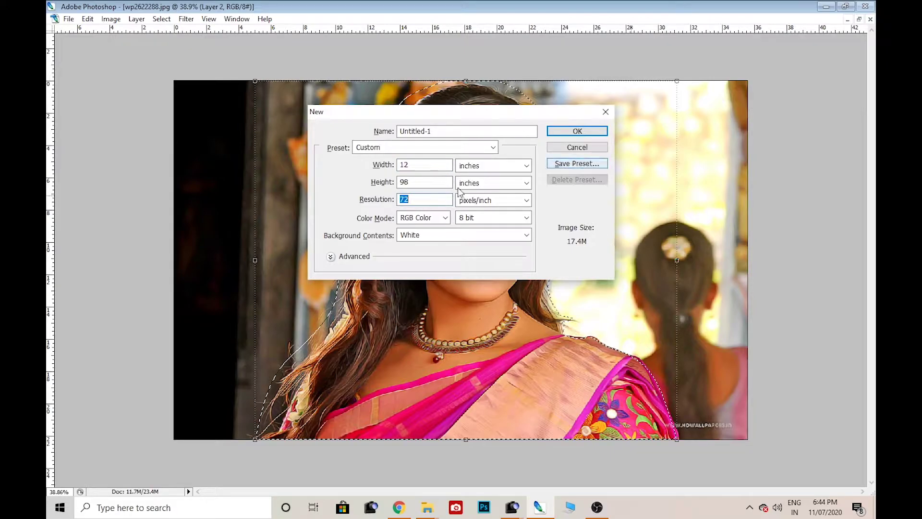
pyautogui.press('Return')
pyautogui.hotkey('ctrl', 'v')
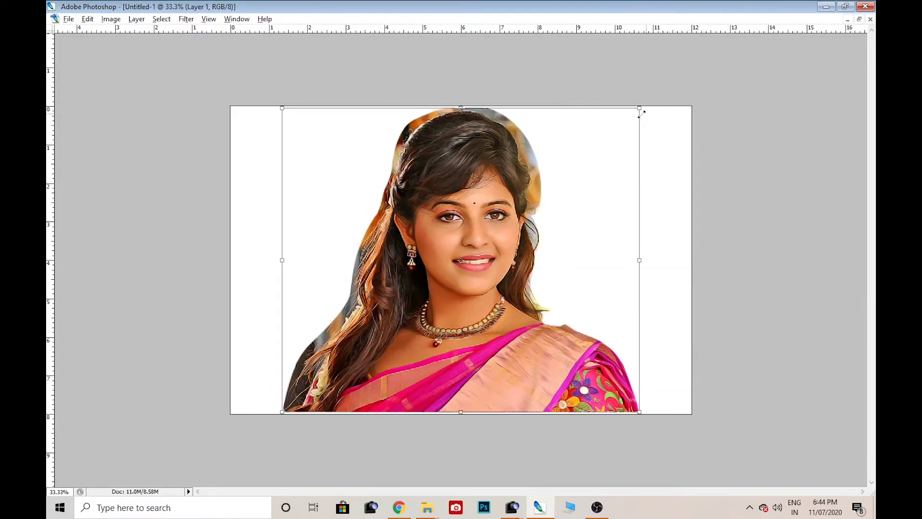
pyautogui.press('Tab')
# Sample the coral red from the saree and make the Background layer active for filling
pyautogui.press('i')
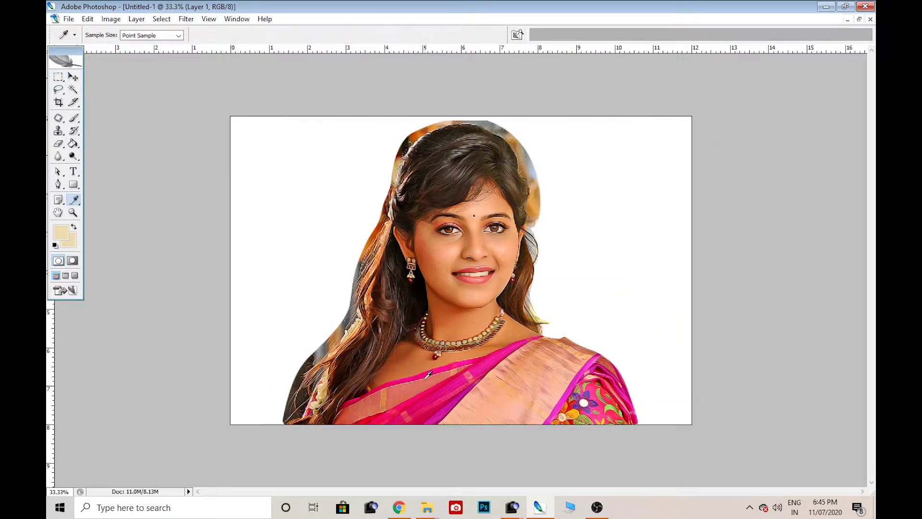
pyautogui.click(419, 382)
pyautogui.press('v')
pyautogui.rightClick(645, 270)
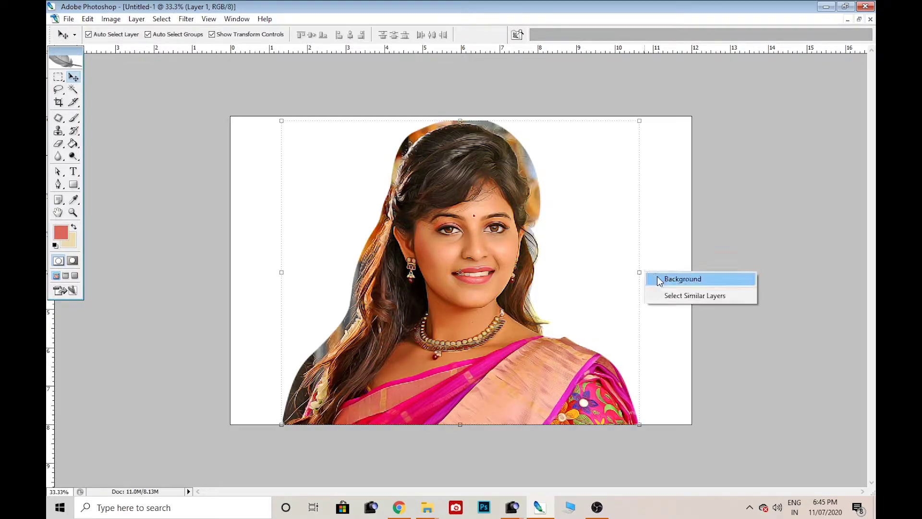
pyautogui.click(659, 279)
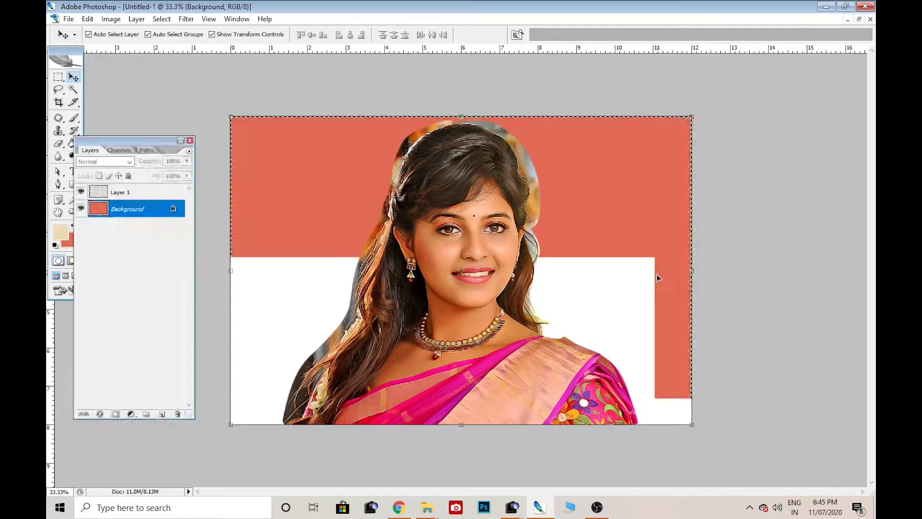
pyautogui.moveTo(802, 331); pyautogui.dragTo(803, 344)
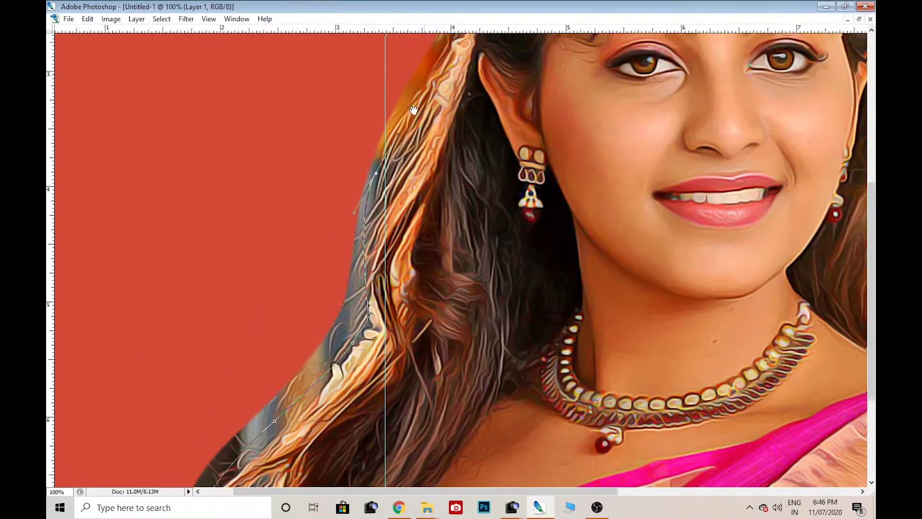
# Trace a path along the hair's outer edge and paint its dark fringe red
pyautogui.moveTo(351, 249); pyautogui.dragTo(384, 187)
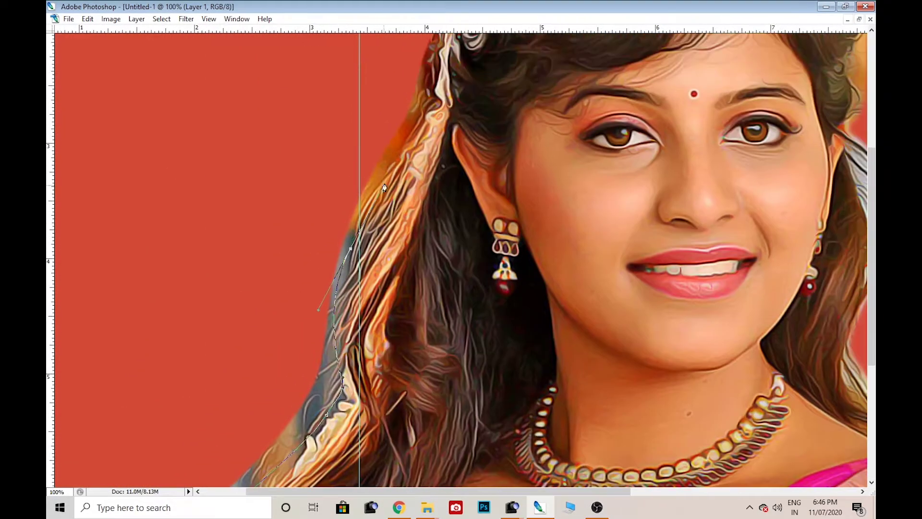
pyautogui.moveTo(424, 87)
pyautogui.mouseDown()
pyautogui.moveTo(179, 487)
pyautogui.moveTo(115, 427)
pyautogui.mouseUp()
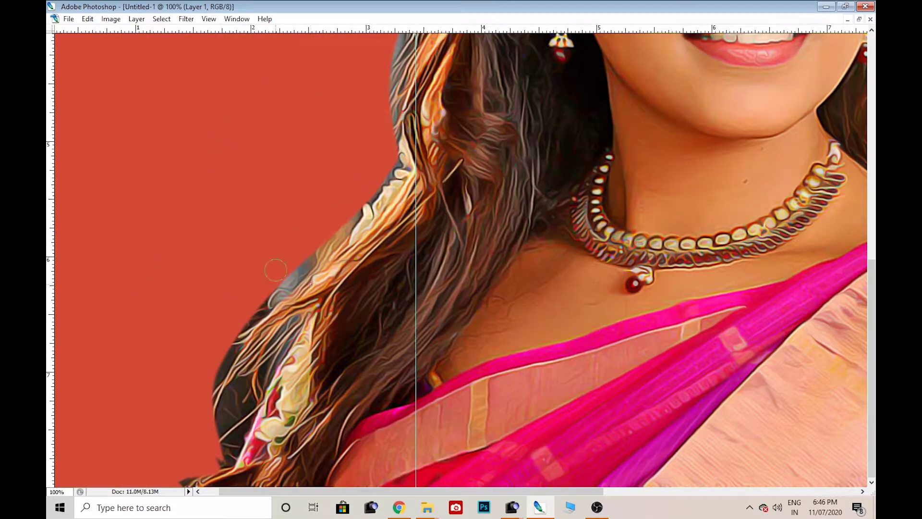
pyautogui.moveTo(275, 270)
pyautogui.mouseDown()
pyautogui.moveTo(326, 221)
pyautogui.moveTo(223, 423)
pyautogui.mouseUp()
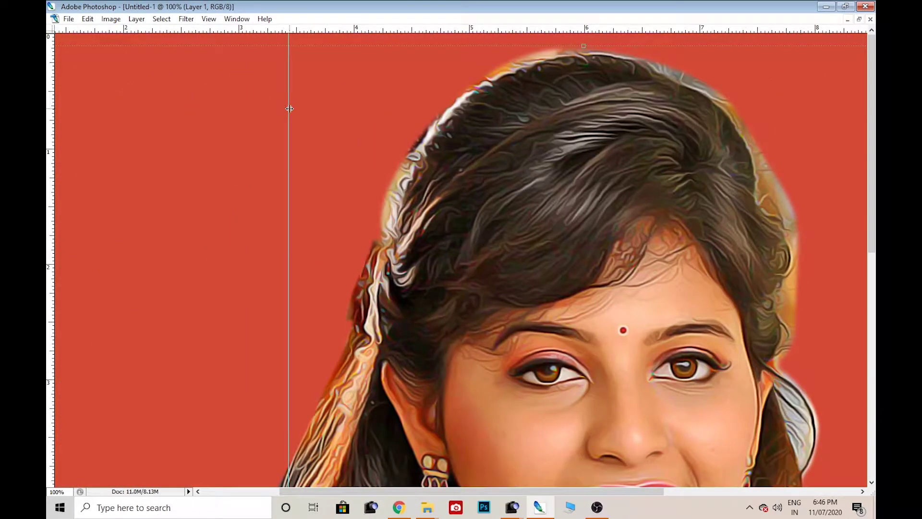
# Make Layer 1 active again and zoom out to the whole portrait
pyautogui.rightClick(629, 137)
pyautogui.click(630, 140)
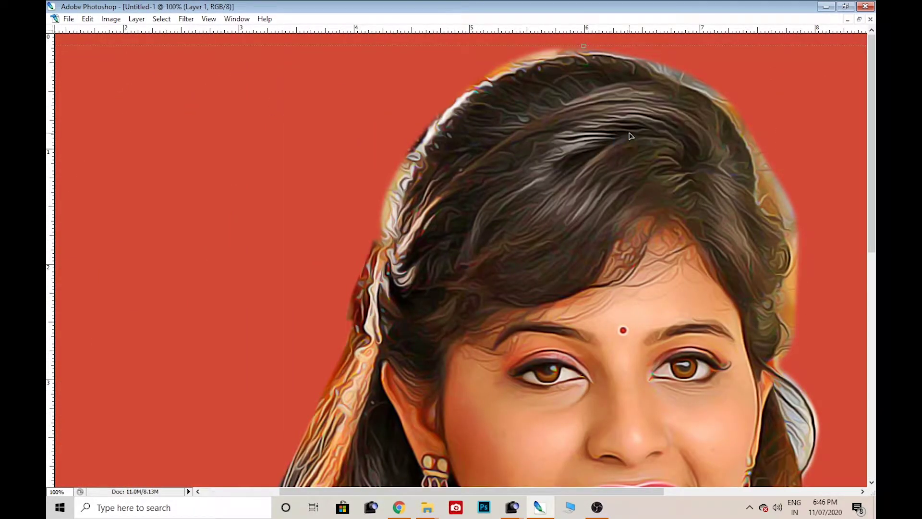
pyautogui.hotkey('ctrl', '-')
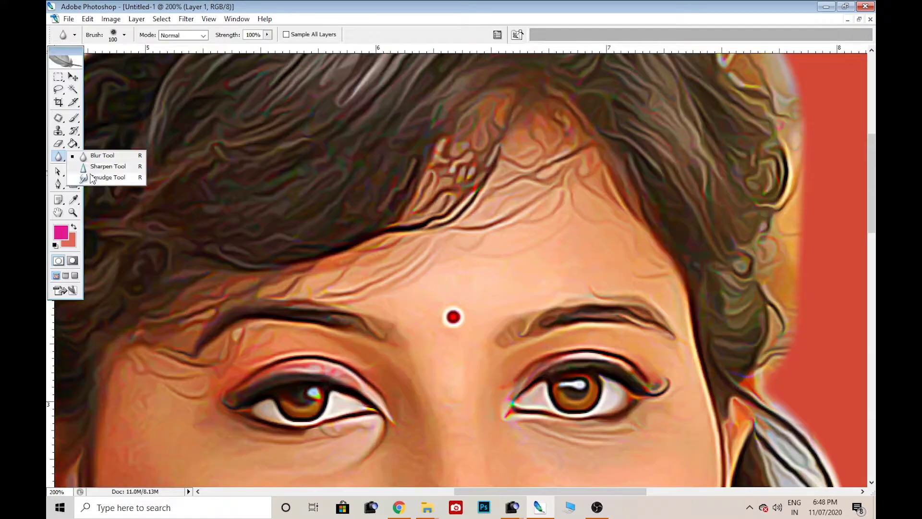
# Choose the Smudge tool with a soft 65 px brush at 59% strength, panels hidden
pyautogui.moveTo(438, 144); pyautogui.dragTo(438, 237)
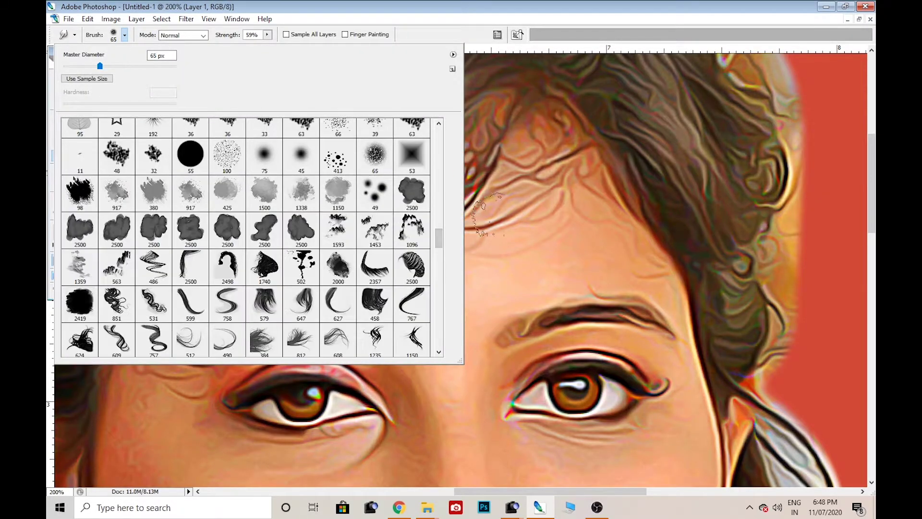
pyautogui.click(560, 232)
pyautogui.press('Tab')
pyautogui.scroll(-5, 559, 232)
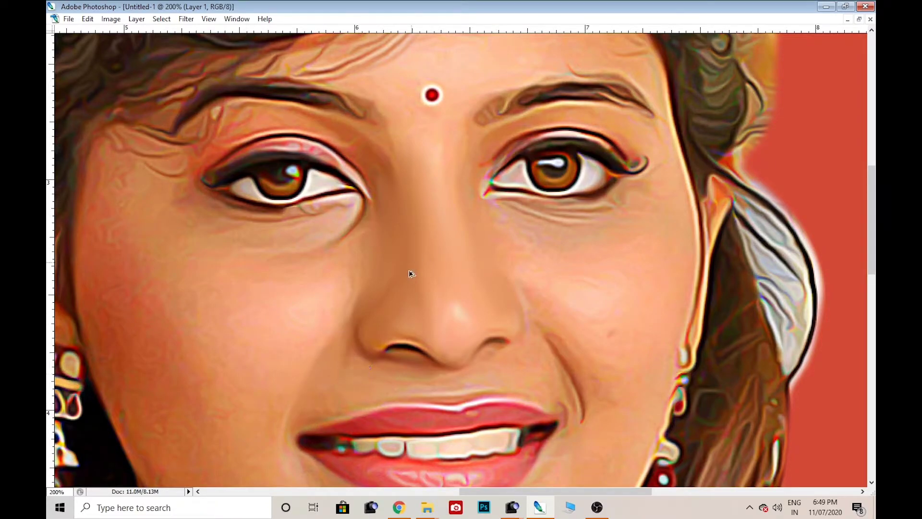
# Smooth the skin under the right eye
pyautogui.scroll(3, 392, 303)
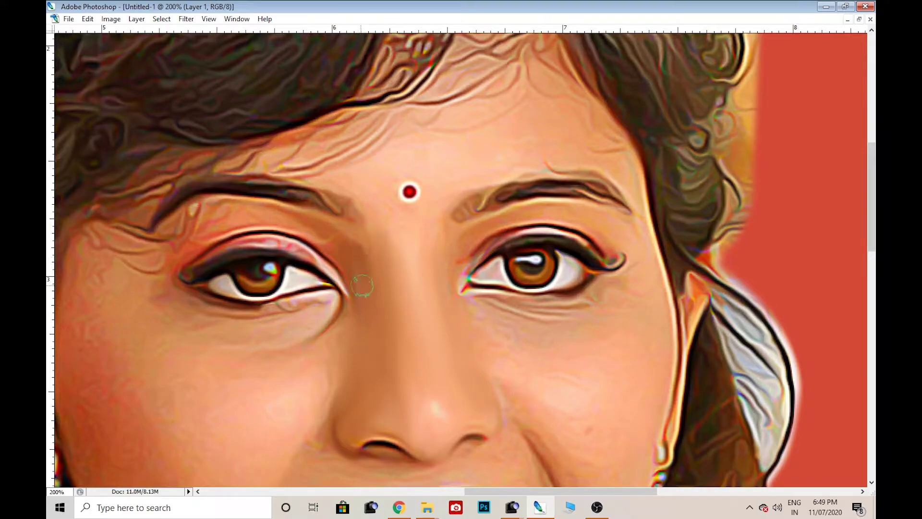
pyautogui.moveTo(419, 254)
pyautogui.mouseDown()
pyautogui.moveTo(410, 295)
pyautogui.moveTo(418, 316)
pyautogui.mouseUp()
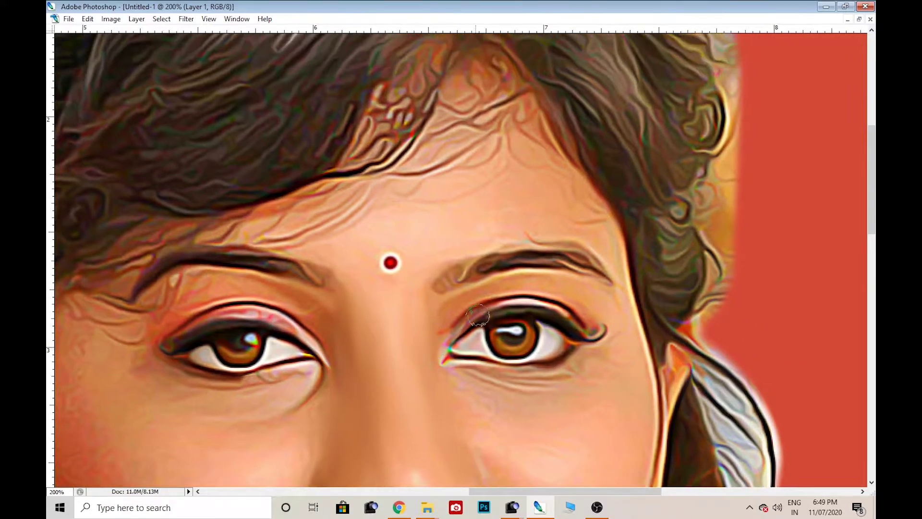
pyautogui.scroll(-3, 429, 252)
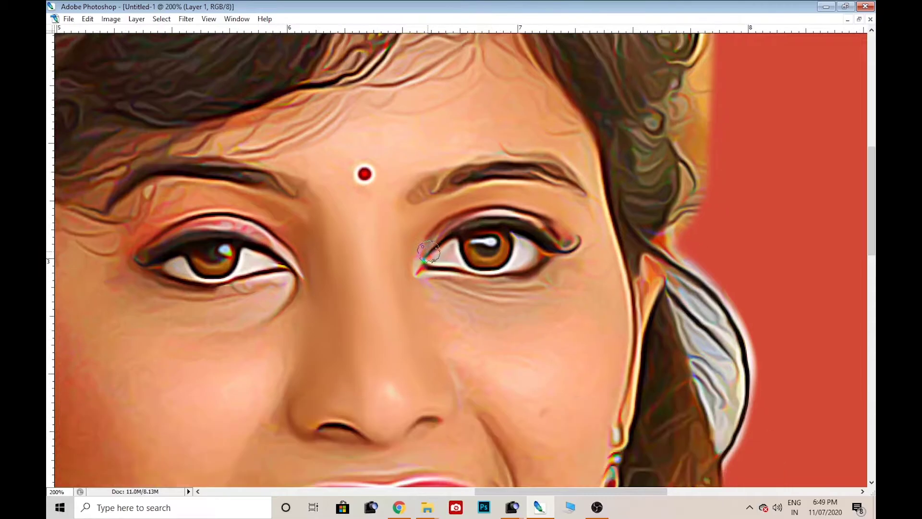
pyautogui.moveTo(425, 304); pyautogui.dragTo(522, 304)
# Smooth the pale patch and the skin beside the nose on the right cheek
pyautogui.moveTo(728, 380); pyautogui.dragTo(678, 336)
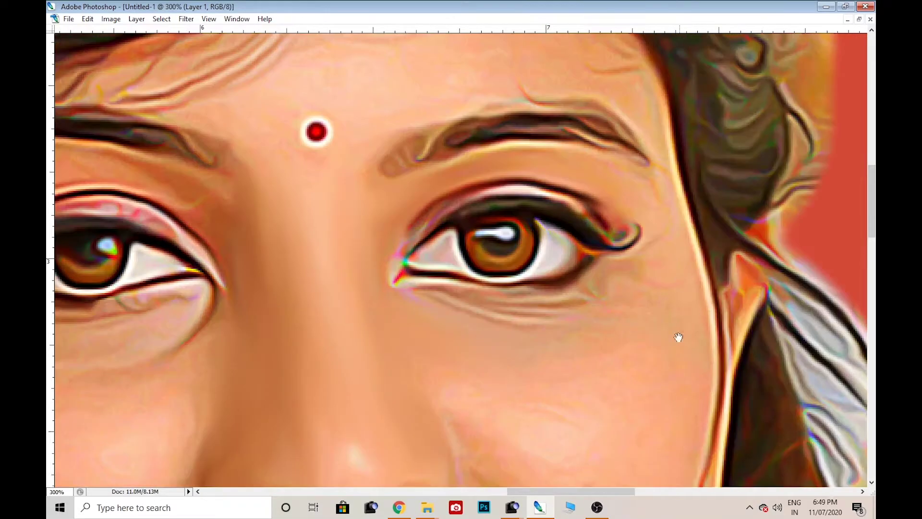
pyautogui.scroll(1, 516, 302)
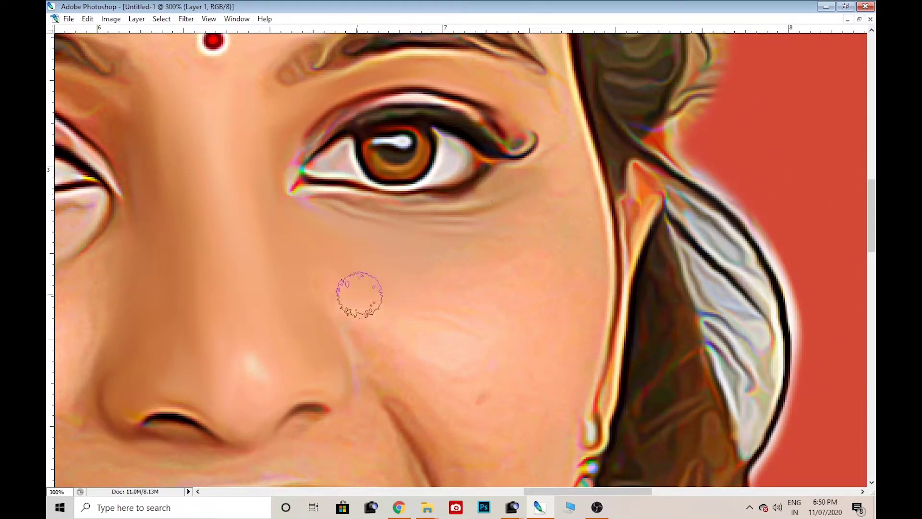
pyautogui.moveTo(358, 294); pyautogui.dragTo(519, 302)
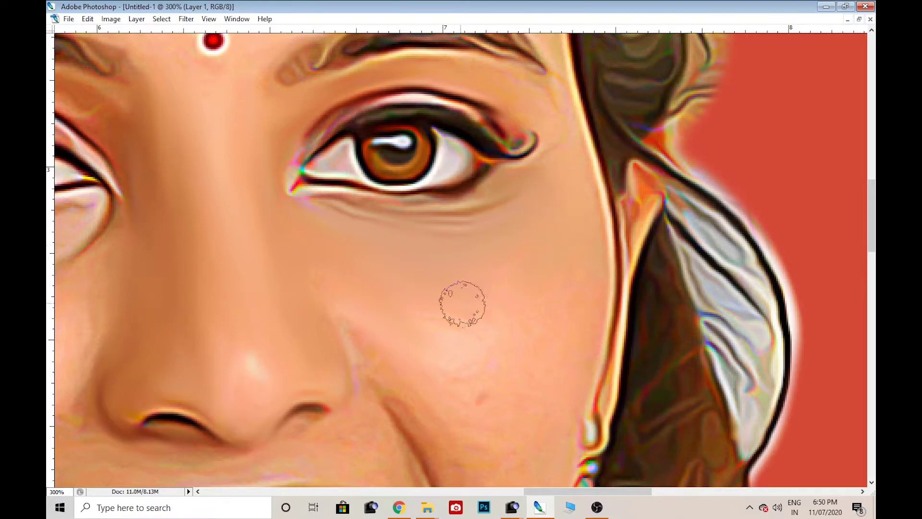
pyautogui.moveTo(317, 255)
pyautogui.mouseDown()
pyautogui.moveTo(390, 316)
pyautogui.moveTo(553, 250)
pyautogui.mouseUp()
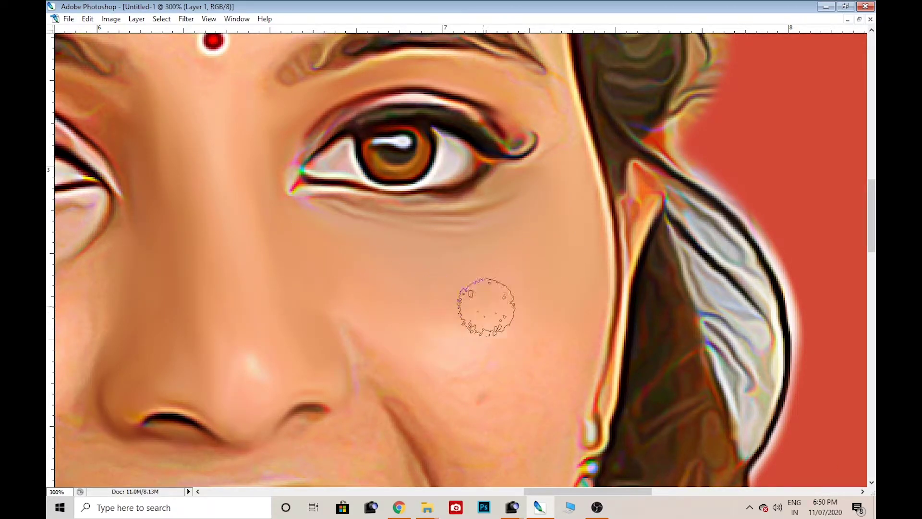
# Remove the small cheek blemish and soften the smile-line crease beside the mouth
pyautogui.scroll(-2, 548, 188)
pyautogui.click(474, 295)
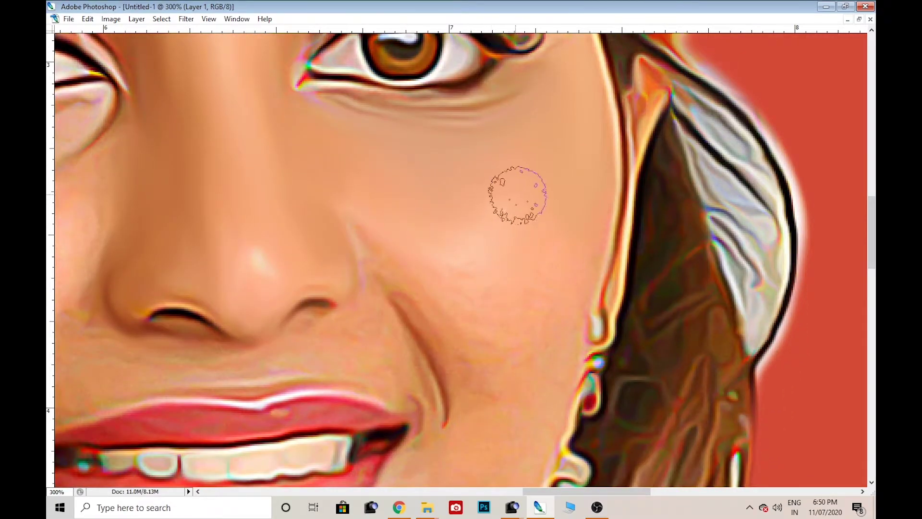
pyautogui.moveTo(388, 300)
pyautogui.mouseDown()
pyautogui.moveTo(402, 309)
pyautogui.moveTo(439, 426)
pyautogui.moveTo(408, 269)
pyautogui.moveTo(463, 375)
pyautogui.mouseUp()
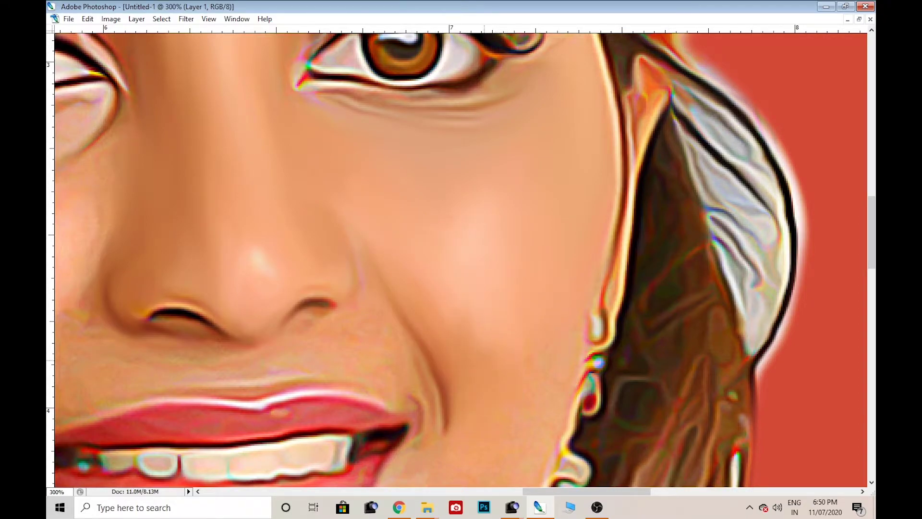
pyautogui.moveTo(465, 325); pyautogui.dragTo(511, 185)
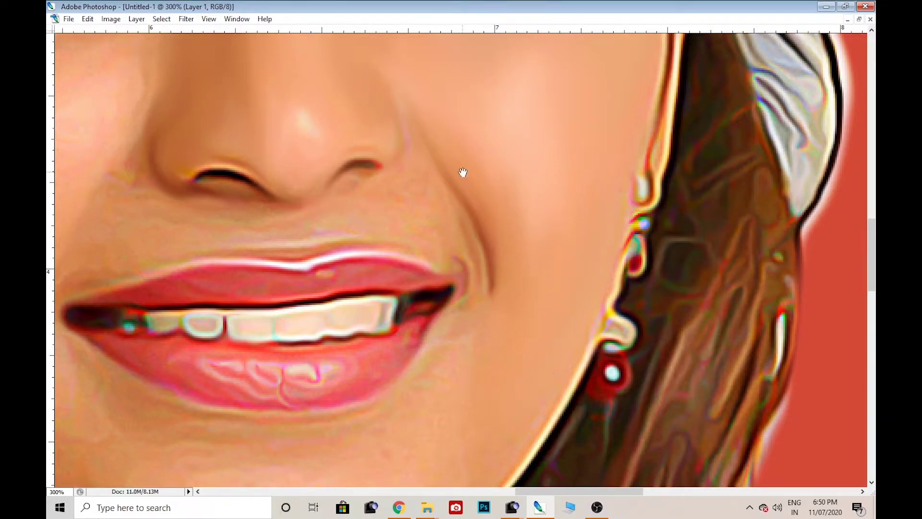
pyautogui.moveTo(463, 170); pyautogui.dragTo(487, 202)
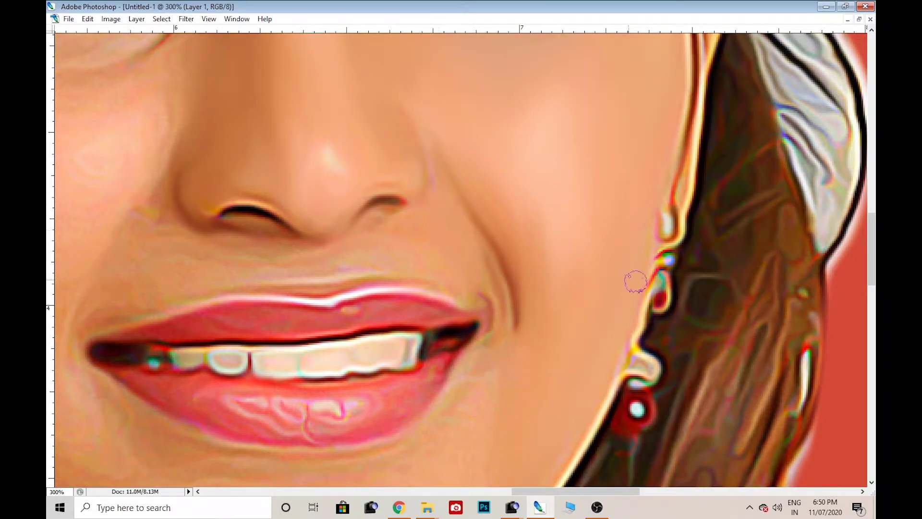
pyautogui.scroll(5, 597, 236)
pyautogui.hscroll(-8, 540, 239)
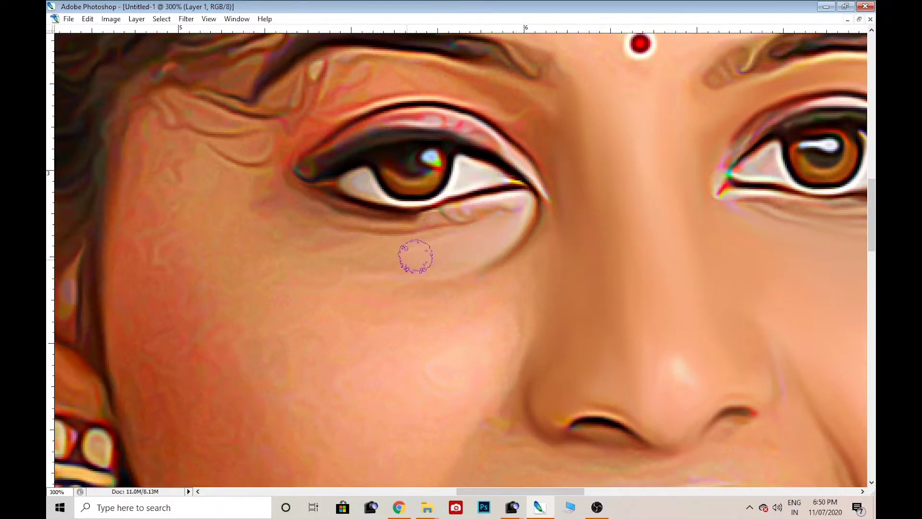
# Shrink the smudge brush and blend away the red fleck at the right nostril edge
pyautogui.scroll(-3, 548, 240)
pyautogui.hscroll(-3, 528, 279)
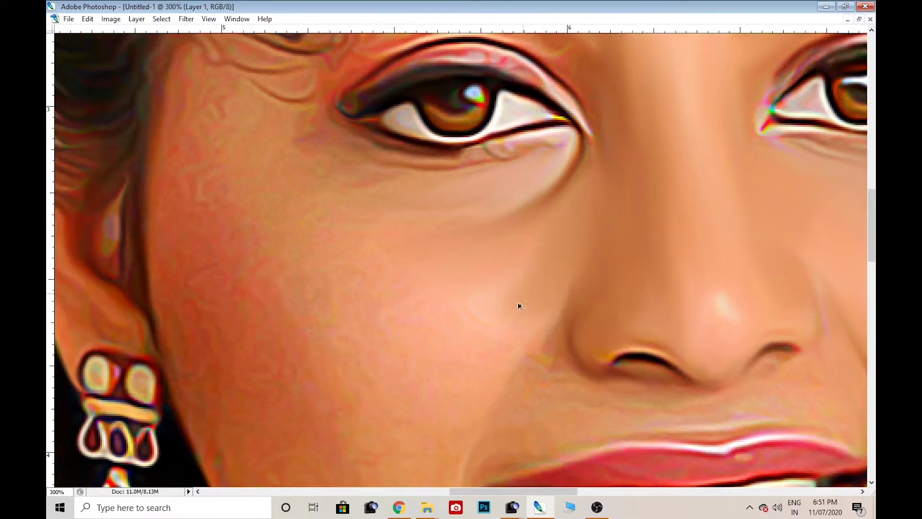
pyautogui.scroll(-3, 562, 269)
pyautogui.hscroll(-1, 562, 269)
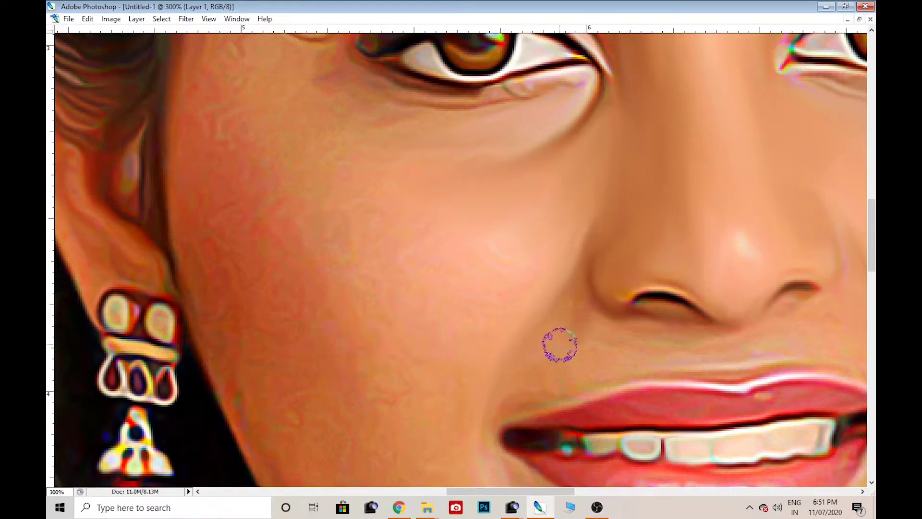
pyautogui.press('[')
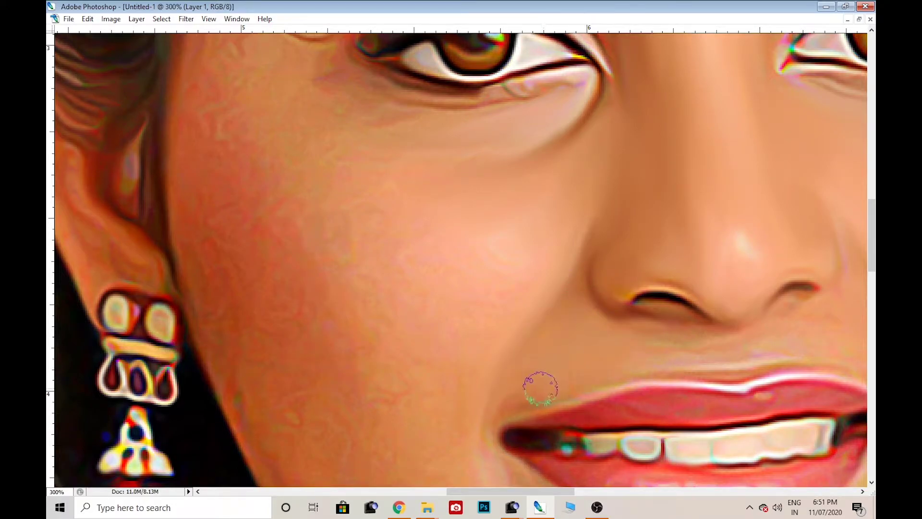
pyautogui.hscroll(5, 765, 337)
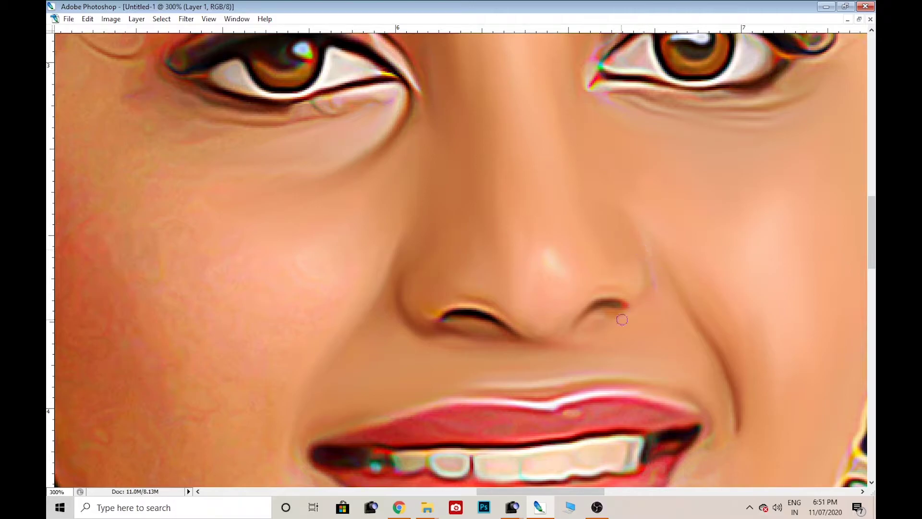
pyautogui.moveTo(626, 306); pyautogui.dragTo(655, 262)
# Smooth the light rim above the left nostril into the surrounding skin
pyautogui.scroll(-3, 681, 289)
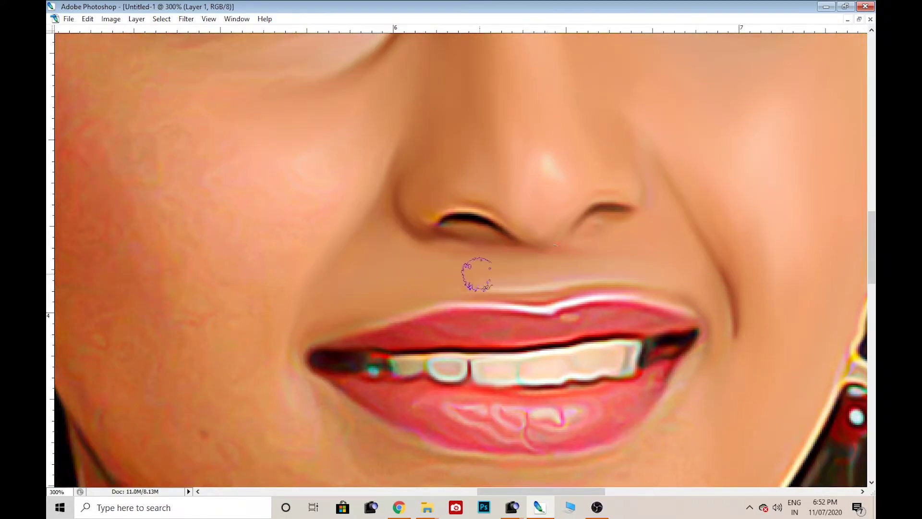
pyautogui.scroll(-2, 711, 340)
pyautogui.hscroll(-1, 711, 340)
pyautogui.scroll(-2, 697, 369)
pyautogui.hscroll(-1, 697, 370)
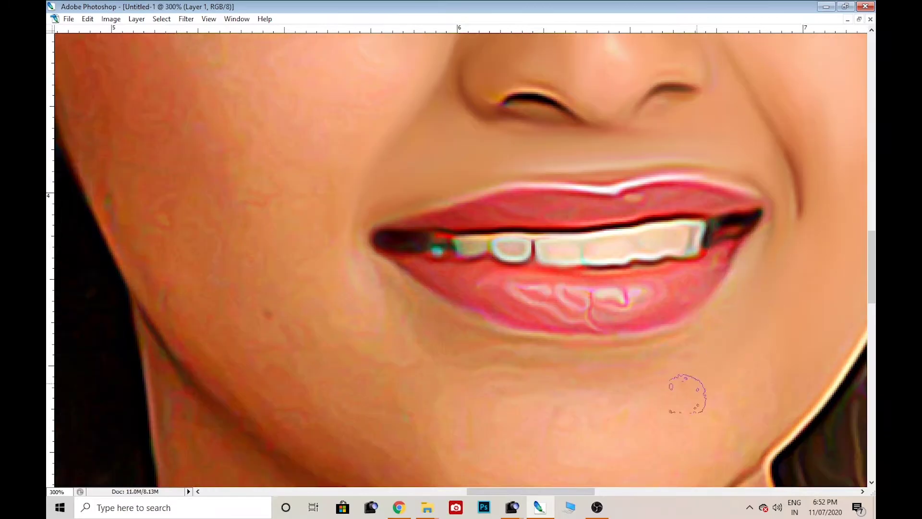
pyautogui.hscroll(4, 687, 393)
pyautogui.scroll(-2, 711, 319)
pyautogui.scroll(7, 645, 379)
pyautogui.hscroll(-4, 569, 184)
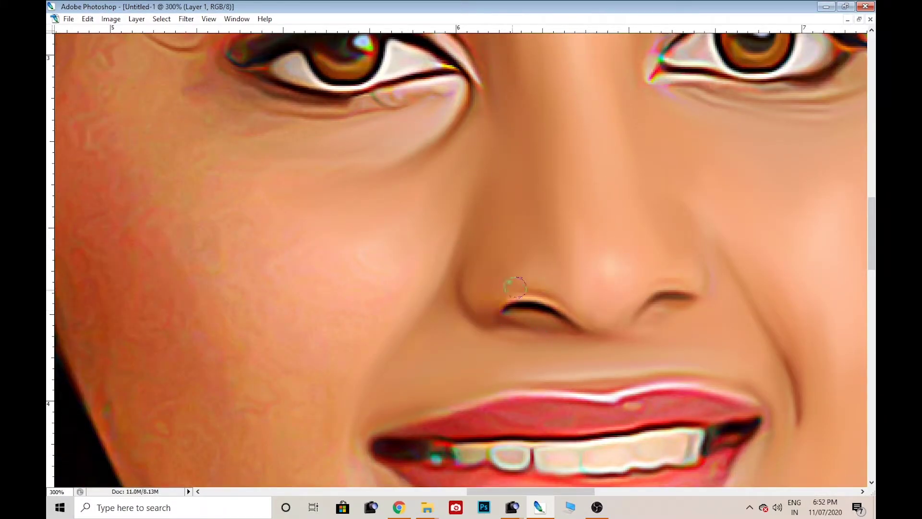
pyautogui.moveTo(515, 287); pyautogui.dragTo(514, 321)
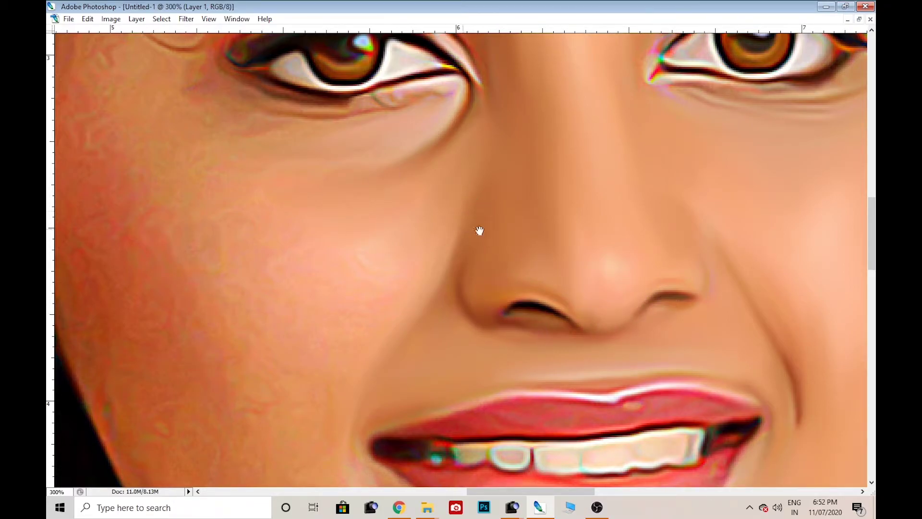
# Smooth away the light spot on the left eyebrow
pyautogui.moveTo(480, 230); pyautogui.dragTo(617, 214)
pyautogui.moveTo(460, 144)
pyautogui.mouseDown()
pyautogui.moveTo(479, 238)
pyautogui.moveTo(450, 223)
pyautogui.mouseUp()
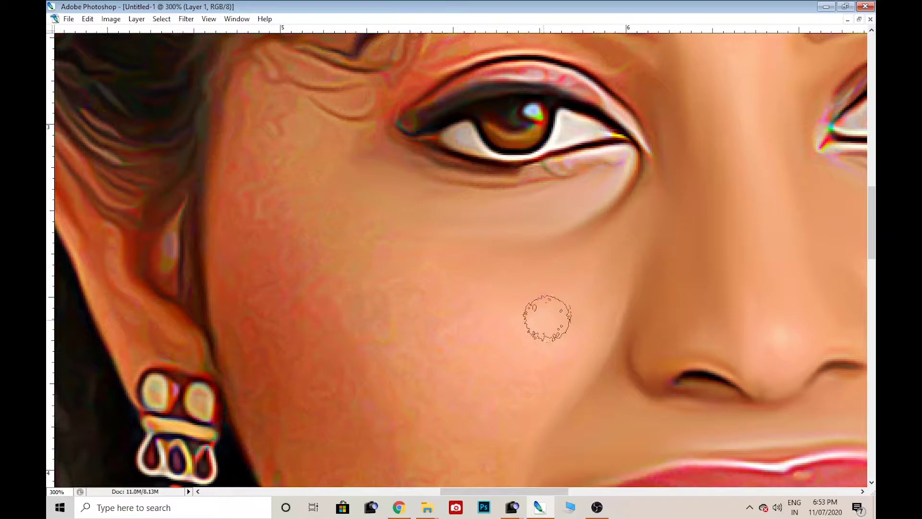
pyautogui.moveTo(626, 312); pyautogui.dragTo(655, 245)
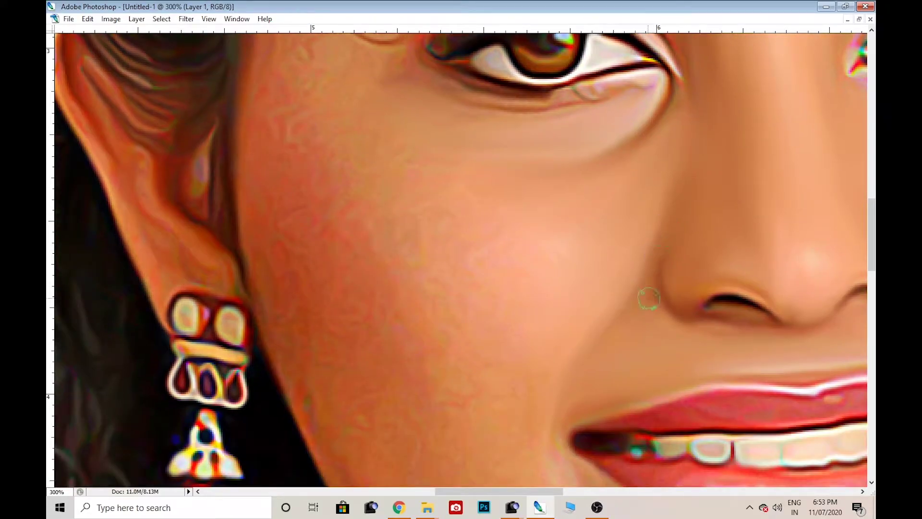
pyautogui.moveTo(490, 298); pyautogui.dragTo(504, 161)
pyautogui.moveTo(227, 278)
pyautogui.mouseDown()
pyautogui.moveTo(207, 141)
pyautogui.moveTo(293, 216)
pyautogui.moveTo(400, 224)
pyautogui.mouseUp()
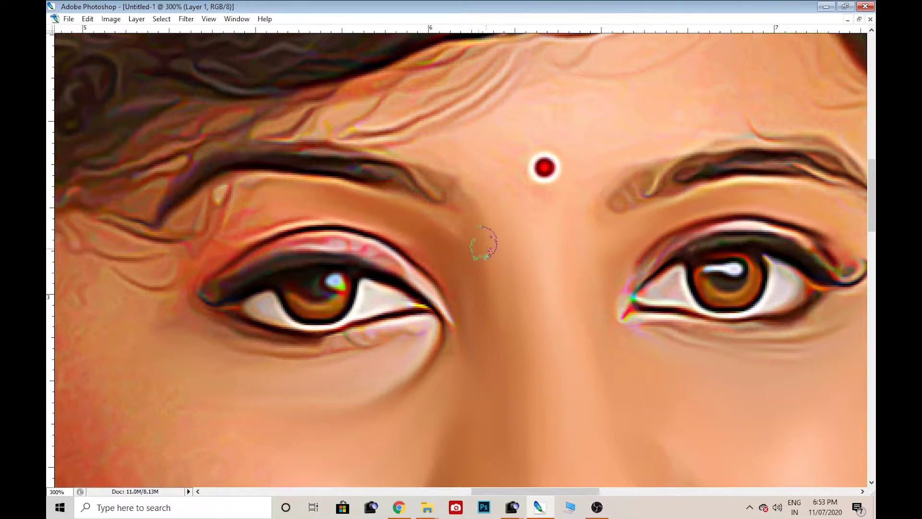
pyautogui.moveTo(220, 196); pyautogui.dragTo(222, 216)
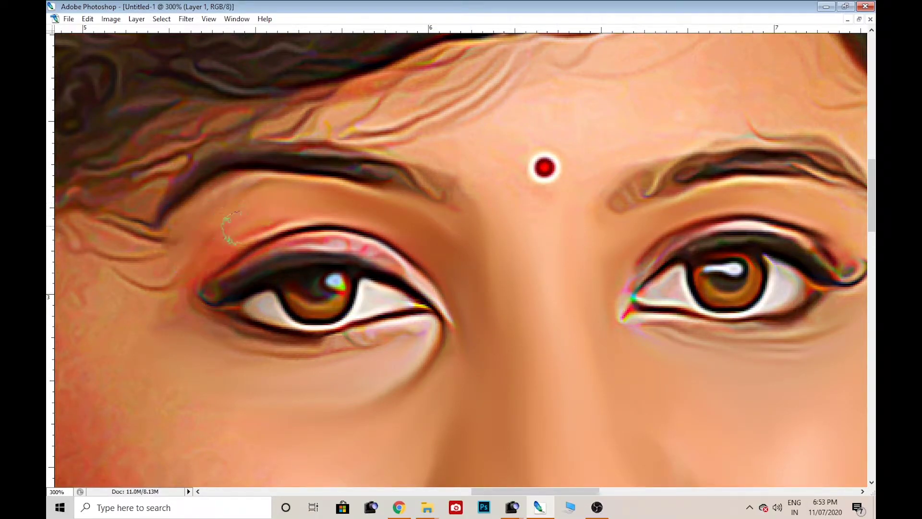
# Soften the pink highlights on the left upper eyelid
pyautogui.moveTo(392, 259); pyautogui.dragTo(352, 236)
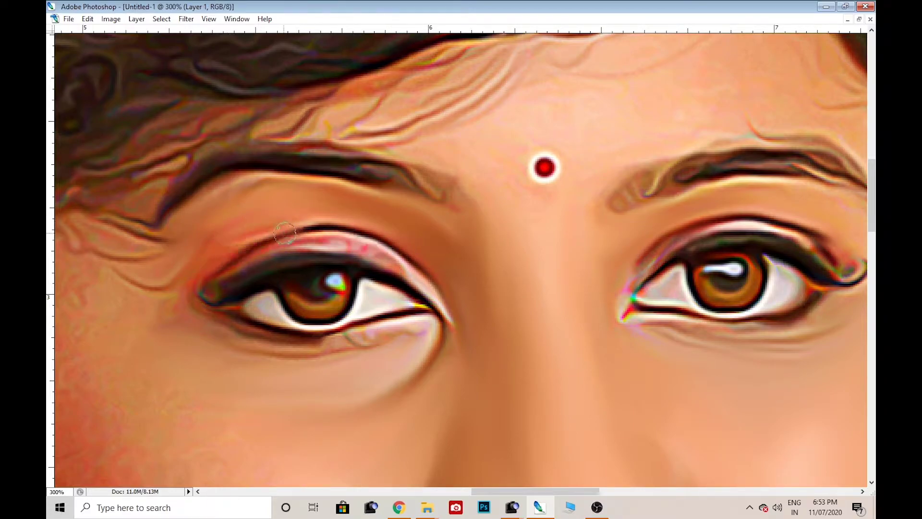
pyautogui.moveTo(304, 212); pyautogui.dragTo(475, 194)
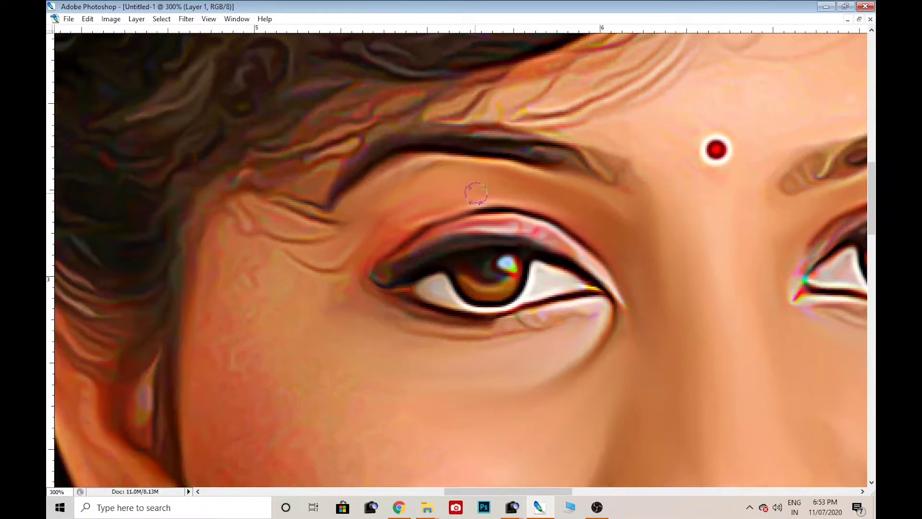
pyautogui.moveTo(334, 384); pyautogui.dragTo(322, 288)
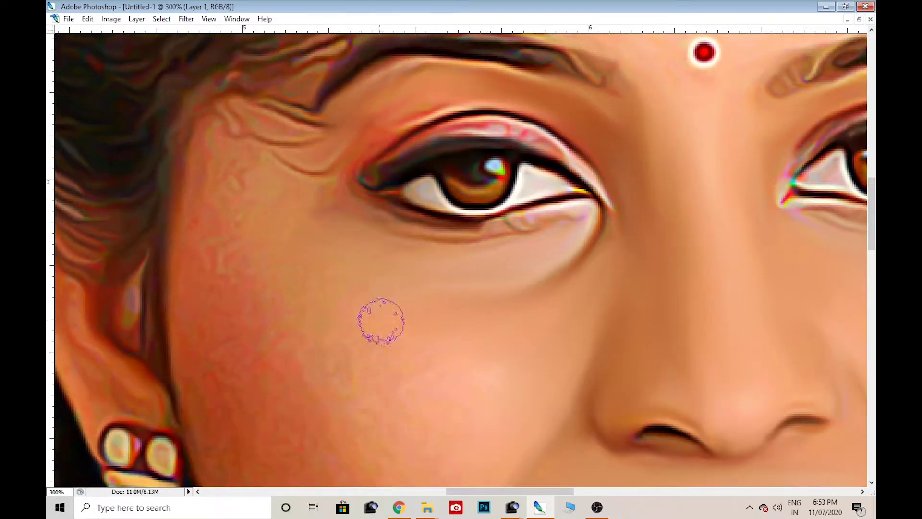
pyautogui.moveTo(494, 297); pyautogui.dragTo(505, 218)
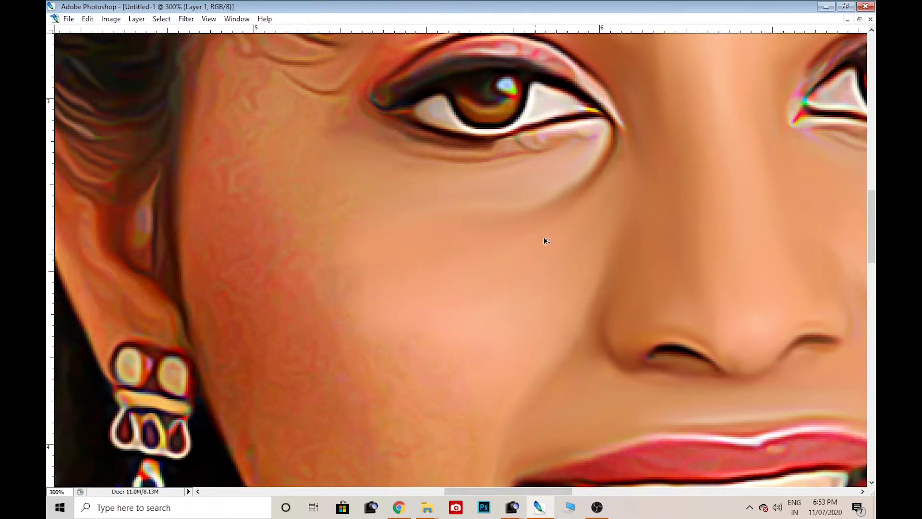
pyautogui.scroll(-3, 355, 288)
pyautogui.scroll(-4, 653, 288)
pyautogui.hscroll(8, 653, 288)
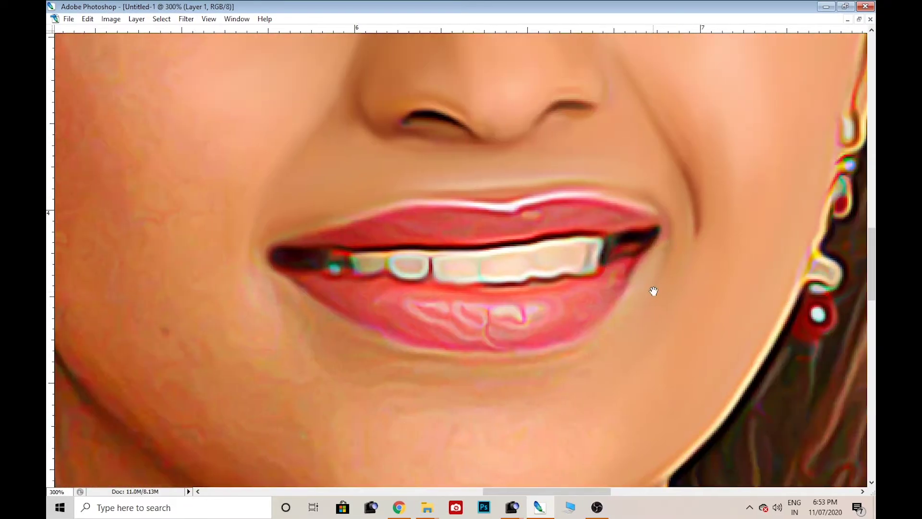
pyautogui.hscroll(-11, 466, 268)
pyautogui.scroll(-3, 330, 274)
pyautogui.scroll(-1, 489, 354)
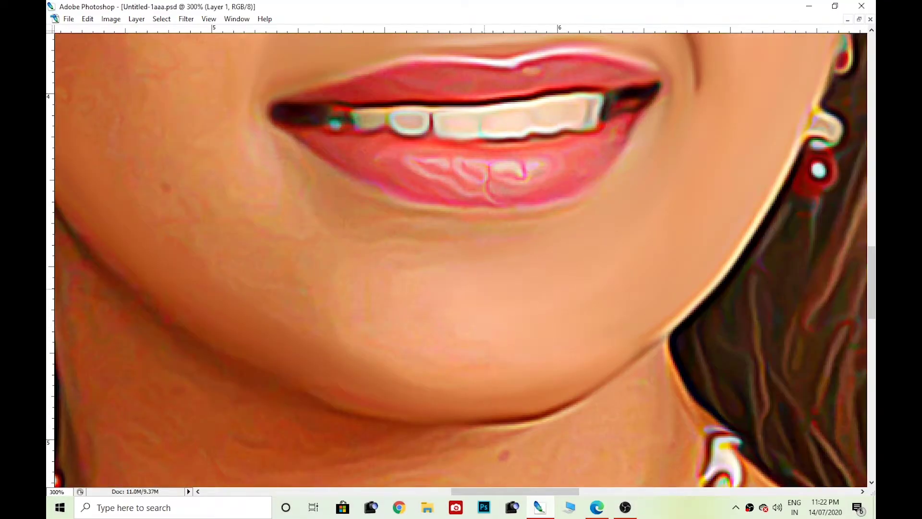
# Smudge the pink blotches on the cheek beside the earring into even skin
pyautogui.hscroll(-3, 576, 356)
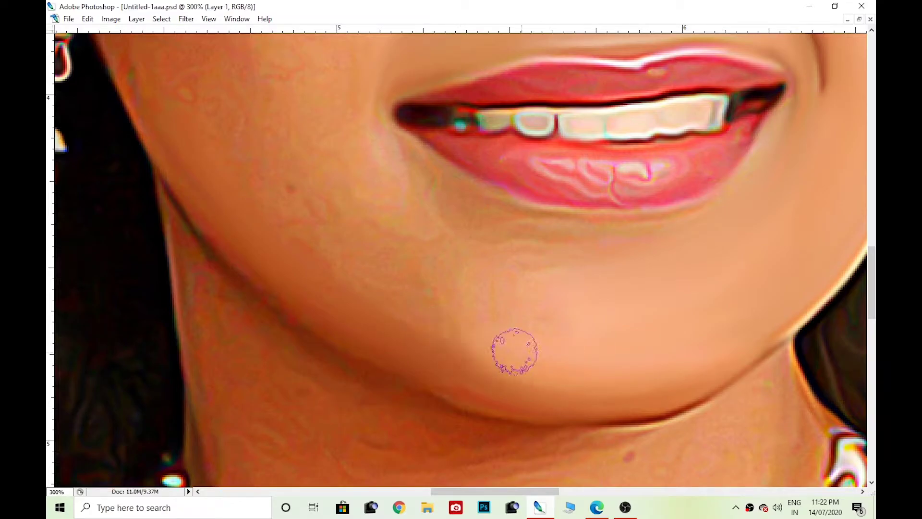
pyautogui.scroll(1, 552, 315)
pyautogui.hscroll(-1, 553, 315)
pyautogui.scroll(2, 446, 346)
pyautogui.hscroll(-1, 446, 346)
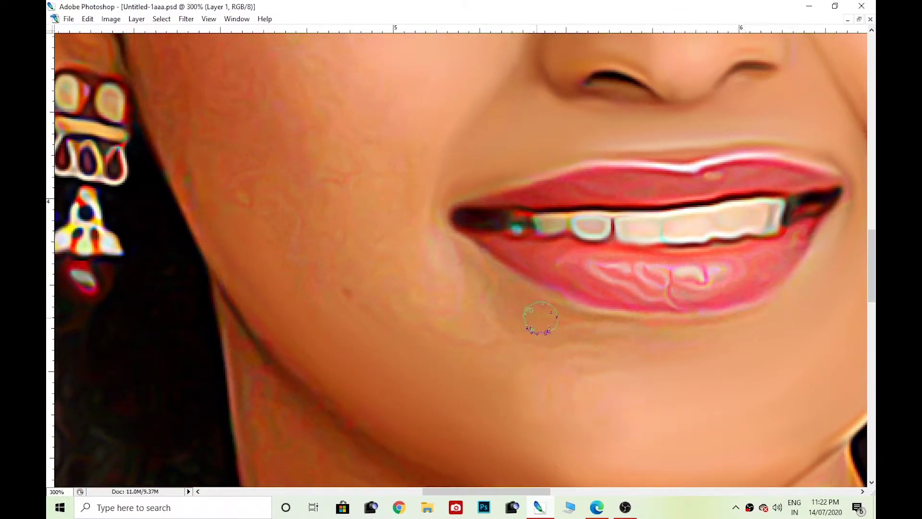
pyautogui.scroll(1, 422, 338)
pyautogui.hscroll(-2, 422, 337)
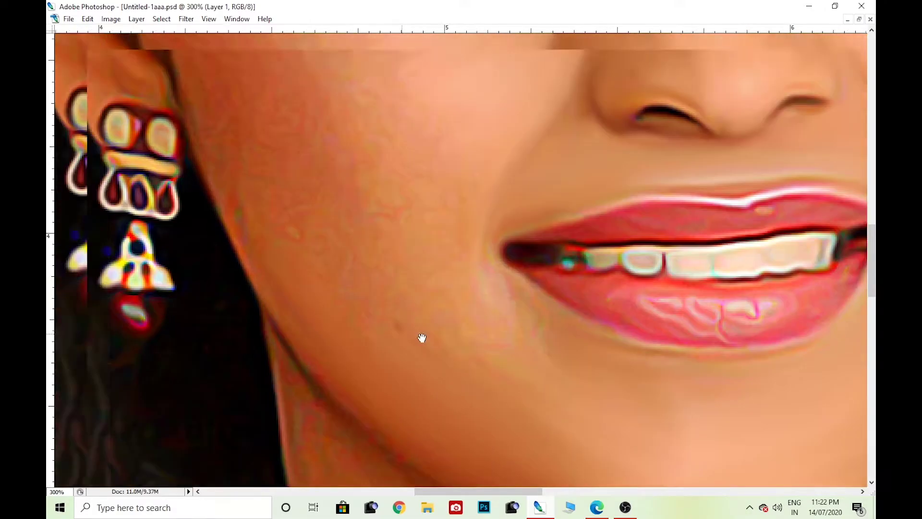
pyautogui.moveTo(421, 338); pyautogui.dragTo(476, 359)
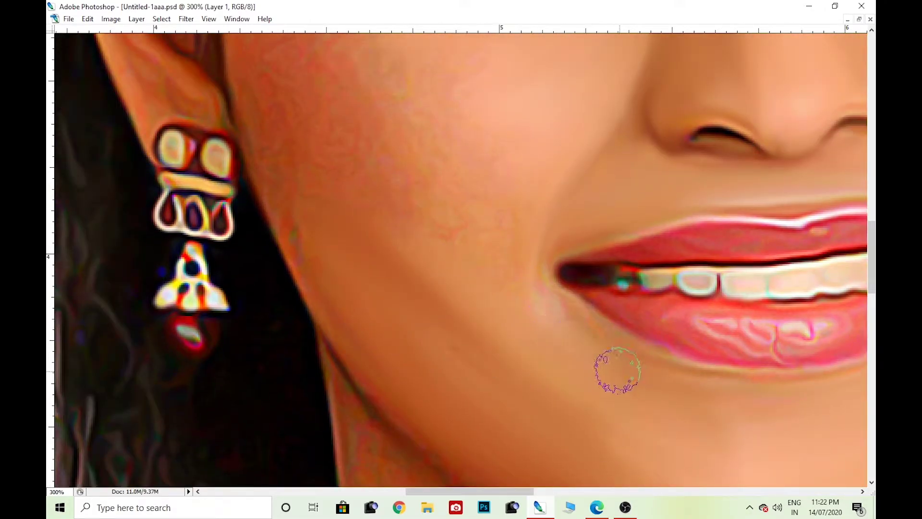
pyautogui.scroll(1, 391, 222)
pyautogui.hscroll(-2, 391, 222)
pyautogui.scroll(-4, 460, 358)
pyautogui.hscroll(4, 460, 358)
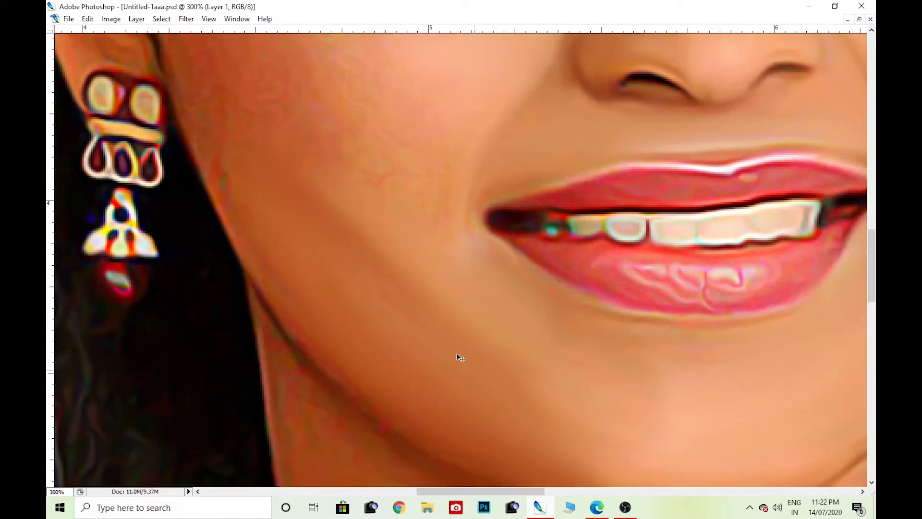
pyautogui.press('Tab')
pyautogui.press('Tab')
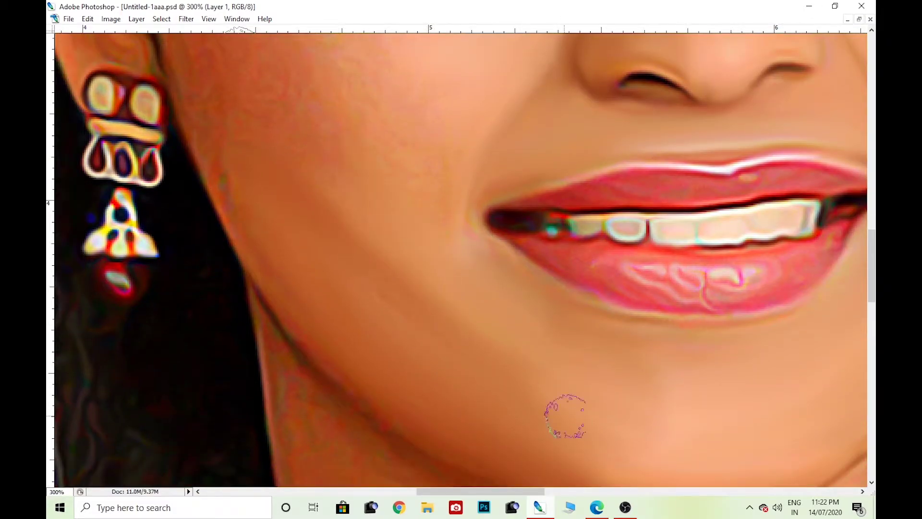
pyautogui.hscroll(1, 566, 415)
pyautogui.scroll(1, 528, 381)
pyautogui.hscroll(-2, 529, 381)
pyautogui.scroll(2, 391, 268)
pyautogui.hscroll(-1, 391, 268)
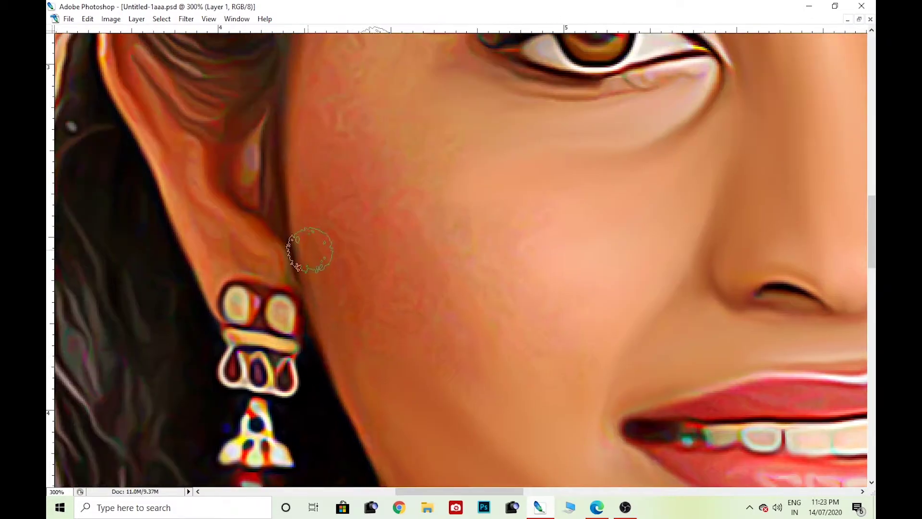
pyautogui.scroll(2, 310, 250)
pyautogui.hscroll(-1, 310, 250)
pyautogui.scroll(-3, 336, 230)
pyautogui.hscroll(2, 337, 230)
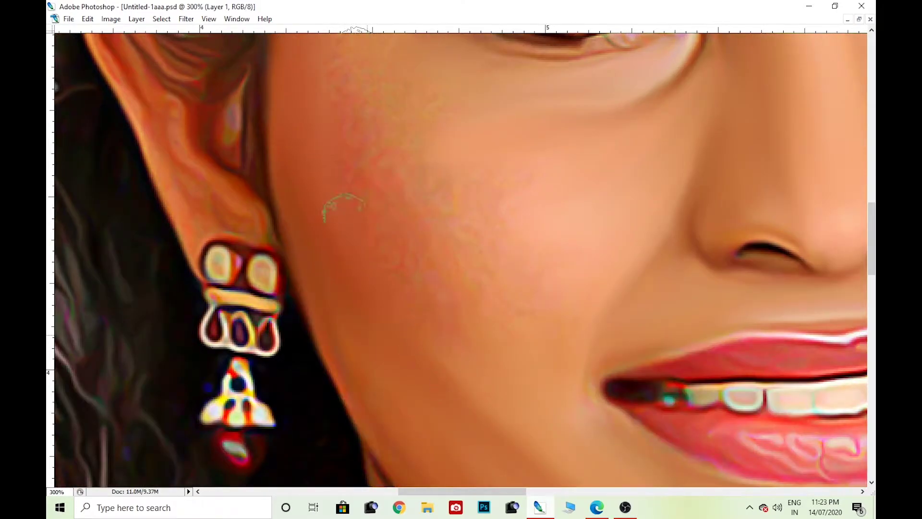
pyautogui.scroll(3, 557, 327)
pyautogui.hscroll(1, 558, 327)
pyautogui.scroll(1, 434, 273)
pyautogui.hscroll(-2, 434, 272)
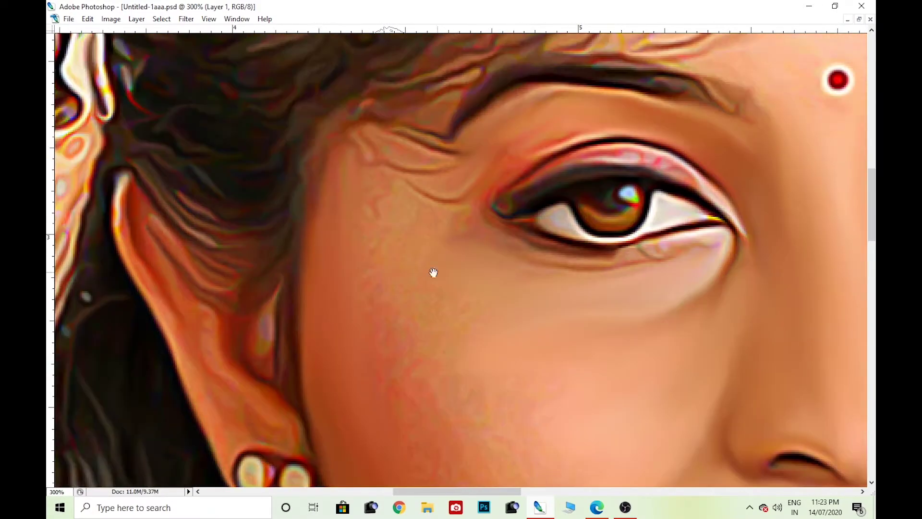
pyautogui.scroll(-1, 385, 254)
pyautogui.hscroll(-1, 385, 255)
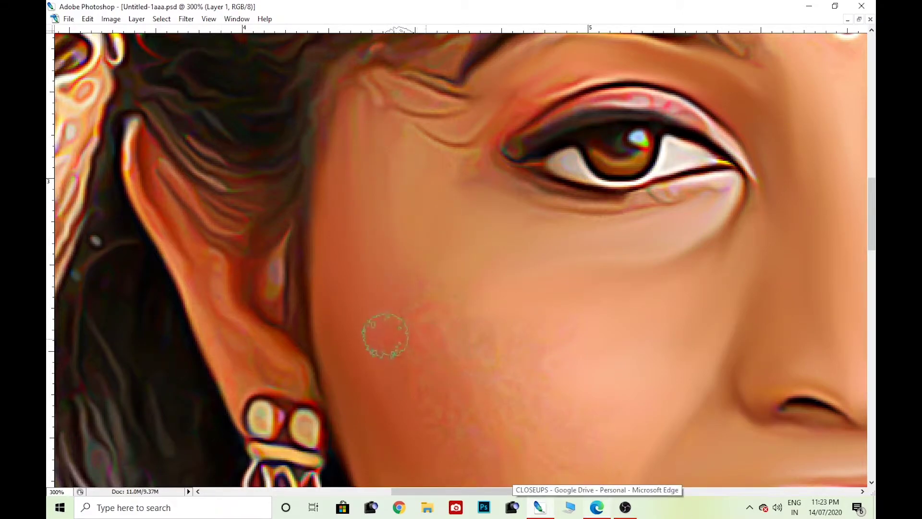
pyautogui.scroll(-2, 383, 333)
pyautogui.hscroll(1, 383, 334)
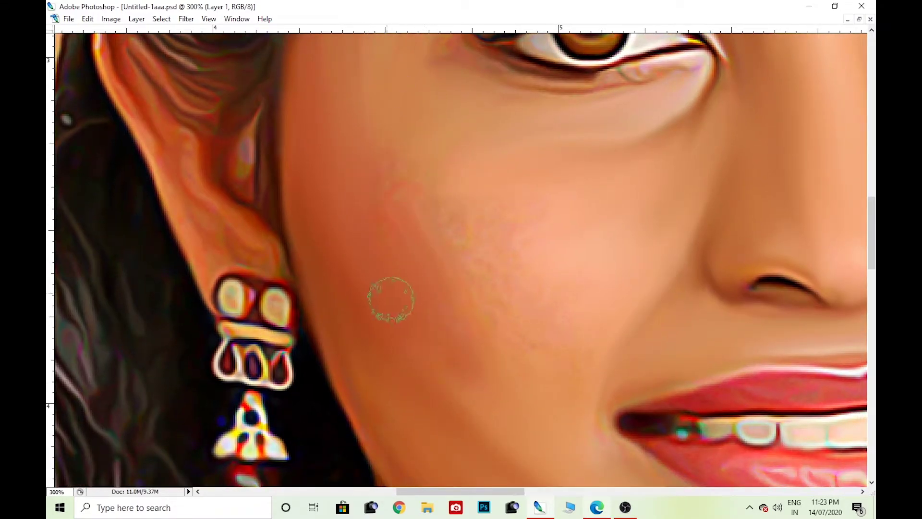
pyautogui.scroll(-3, 389, 301)
pyautogui.scroll(-1, 431, 319)
pyautogui.scroll(-2, 562, 411)
pyautogui.hscroll(3, 562, 412)
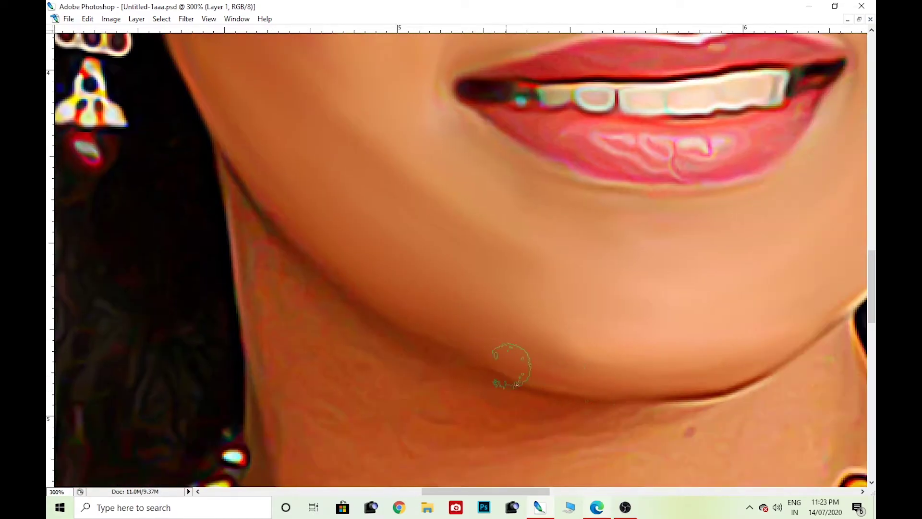
pyautogui.scroll(4, 510, 366)
pyautogui.hscroll(-3, 510, 367)
pyautogui.scroll(2, 478, 383)
pyautogui.moveTo(495, 262)
pyautogui.mouseDown()
pyautogui.moveTo(464, 175)
pyautogui.moveTo(531, 155)
pyautogui.moveTo(440, 241)
pyautogui.moveTo(584, 346)
pyautogui.moveTo(478, 329)
pyautogui.moveTo(595, 288)
pyautogui.moveTo(479, 170)
pyautogui.moveTo(426, 322)
pyautogui.mouseUp()
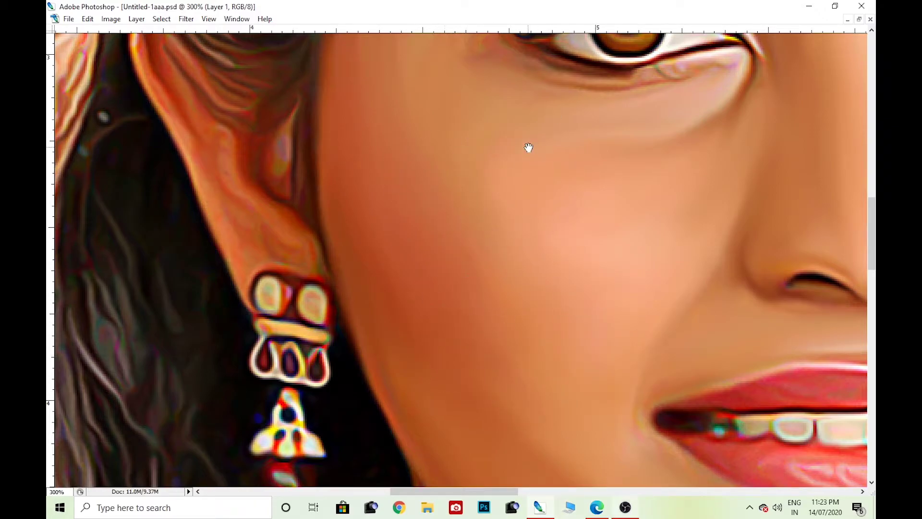
pyautogui.moveTo(562, 117); pyautogui.dragTo(534, 203)
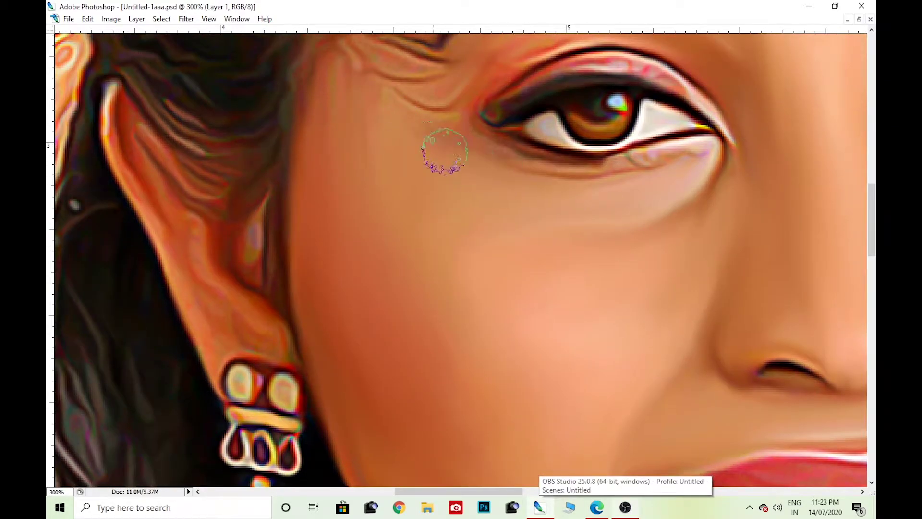
# Smooth the skin texture across the neck beneath the chin
pyautogui.scroll(-5, 541, 183)
pyautogui.scroll(-7, 387, 109)
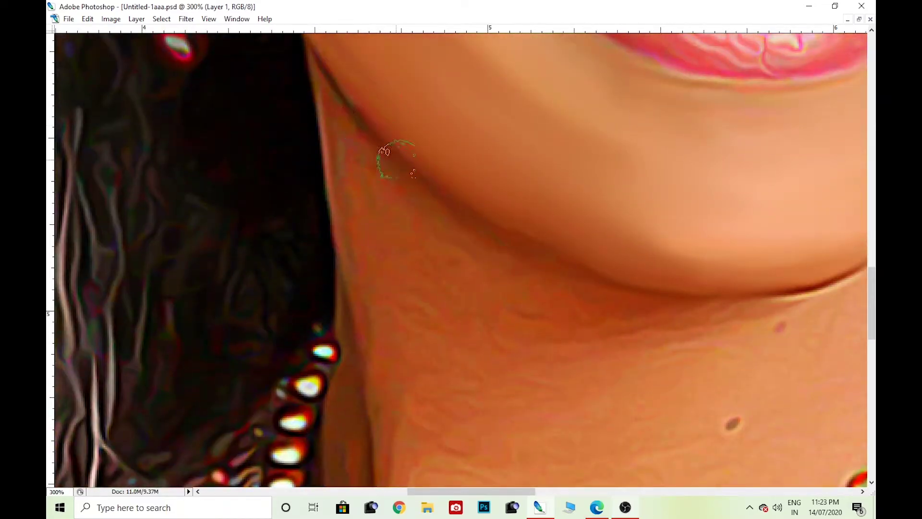
pyautogui.hscroll(5, 514, 304)
pyautogui.hscroll(-3, 469, 297)
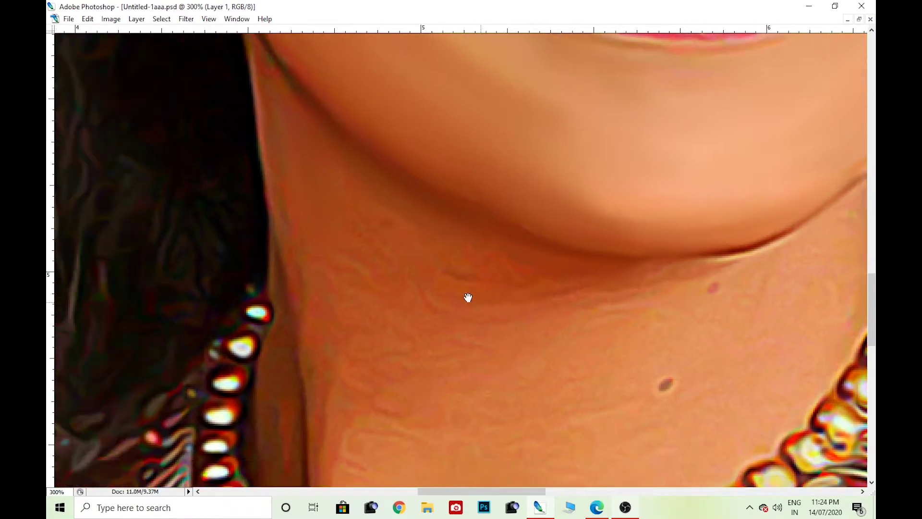
pyautogui.scroll(-2, 304, 239)
pyautogui.scroll(-2, 303, 327)
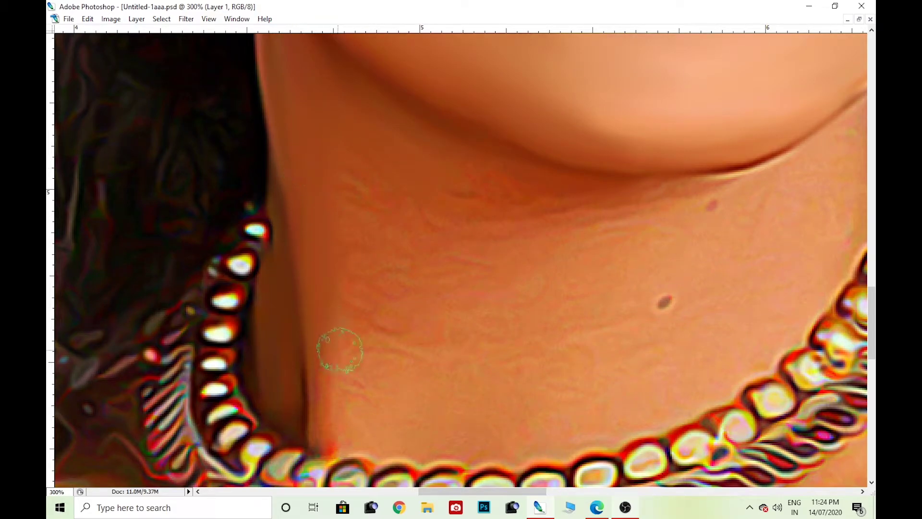
pyautogui.moveTo(346, 181); pyautogui.dragTo(264, 202)
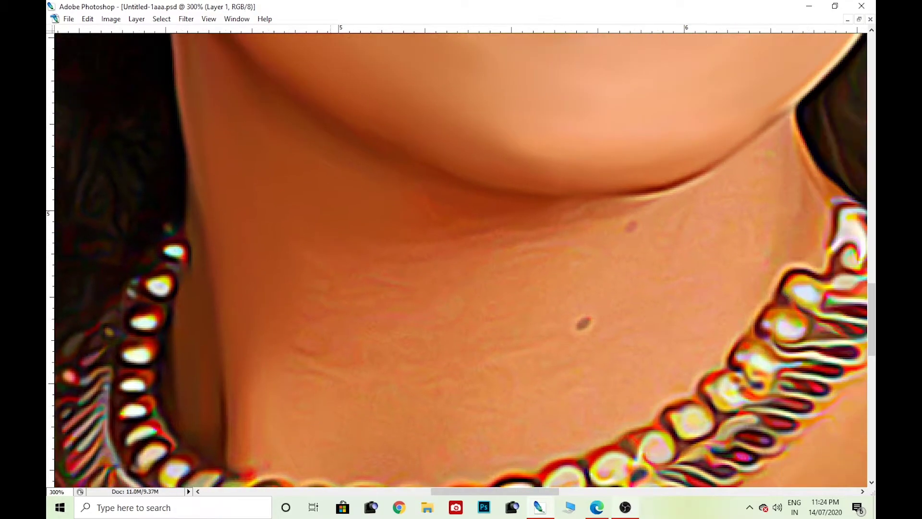
pyautogui.moveTo(528, 240); pyautogui.dragTo(366, 336)
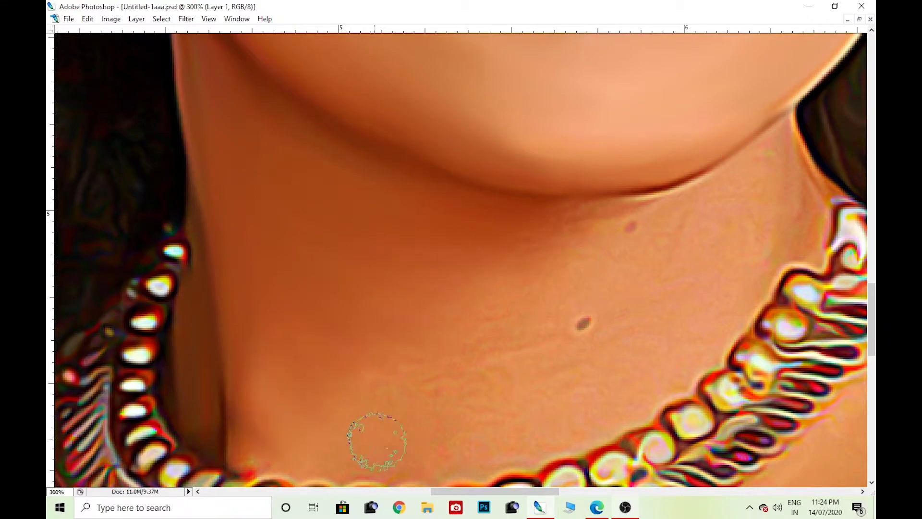
# Blend out the light streaks at the neck centre and the jawline highlight
pyautogui.moveTo(601, 305); pyautogui.dragTo(502, 351)
pyautogui.moveTo(588, 308); pyautogui.dragTo(580, 288)
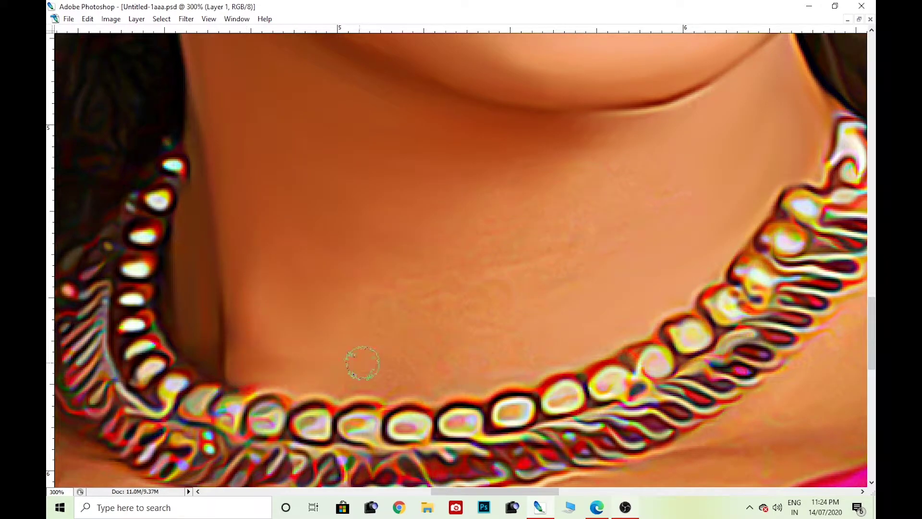
pyautogui.moveTo(435, 244)
pyautogui.mouseDown()
pyautogui.moveTo(445, 323)
pyautogui.moveTo(618, 222)
pyautogui.moveTo(448, 214)
pyautogui.moveTo(509, 235)
pyautogui.mouseUp()
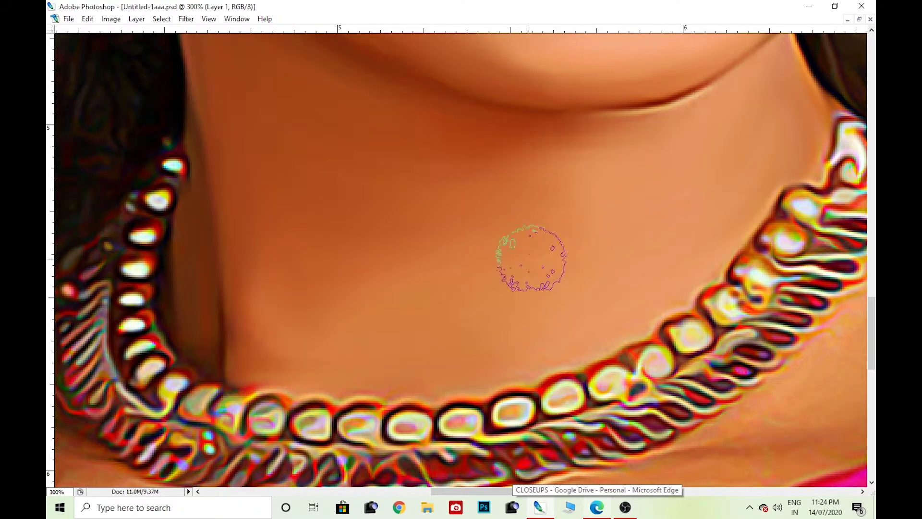
pyautogui.scroll(3, 531, 258)
pyautogui.moveTo(603, 212)
pyautogui.mouseDown()
pyautogui.moveTo(720, 195)
pyautogui.moveTo(688, 207)
pyautogui.mouseUp()
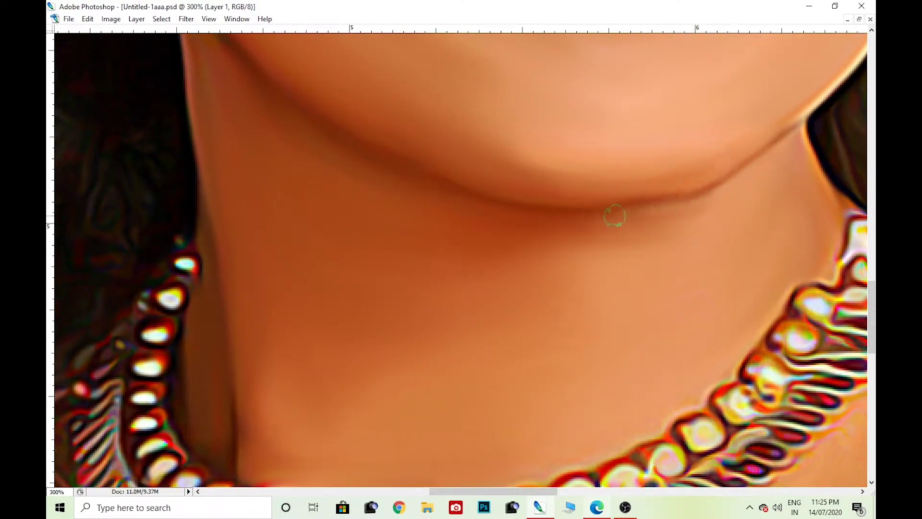
# Smudge away the vein lines on the shoulder beside the necklace
pyautogui.scroll(-3, 673, 192)
pyautogui.hscroll(-2, 529, 226)
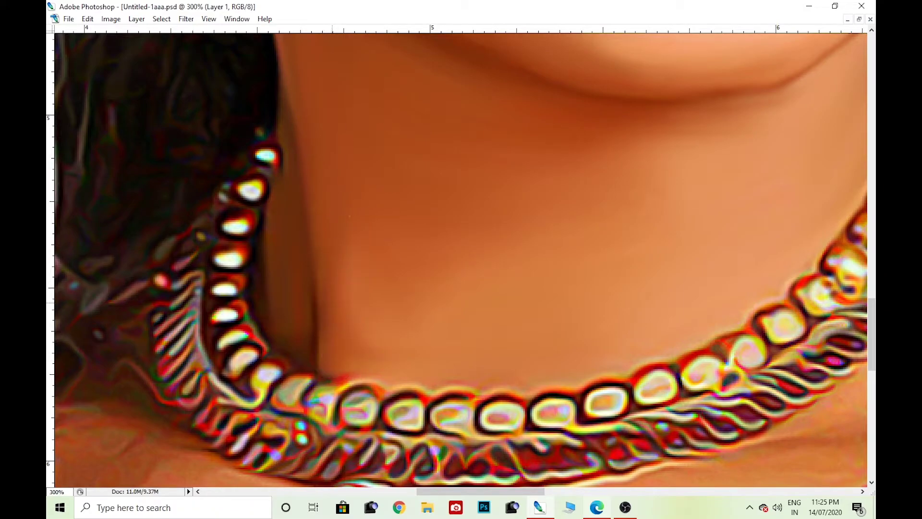
pyautogui.scroll(-5, 566, 119)
pyautogui.hscroll(-8, 520, 267)
pyautogui.scroll(-3, 635, 306)
pyautogui.hscroll(10, 624, 288)
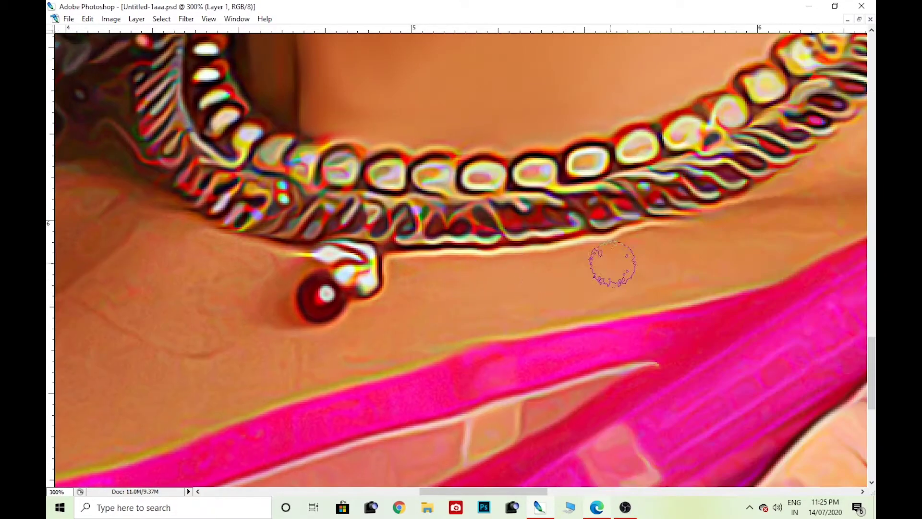
pyautogui.hscroll(4, 601, 293)
pyautogui.hscroll(2, 552, 315)
pyautogui.scroll(1, 553, 315)
pyautogui.hscroll(3, 552, 315)
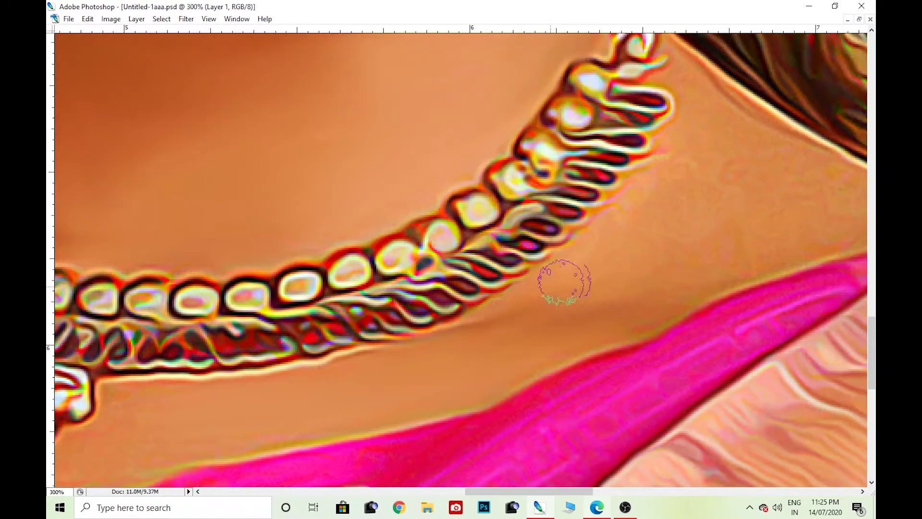
pyautogui.scroll(3, 561, 282)
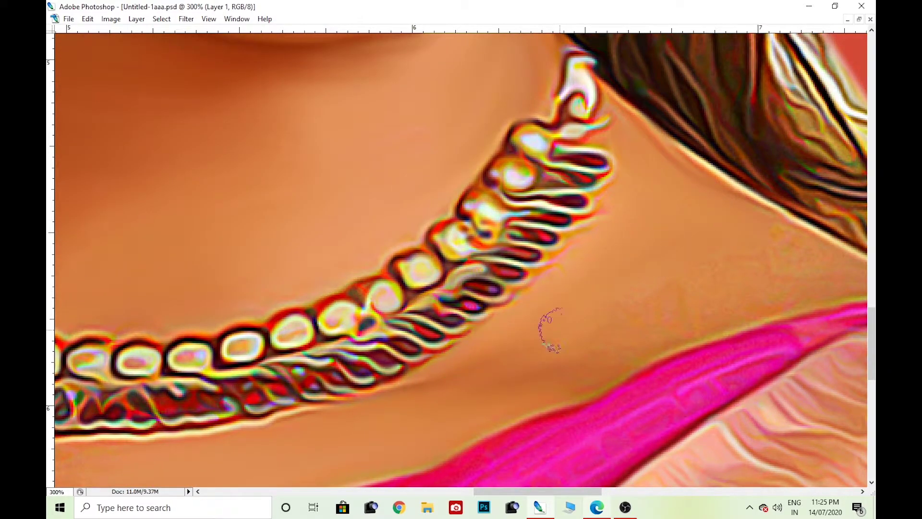
pyautogui.hscroll(2, 629, 308)
pyautogui.scroll(1, 634, 298)
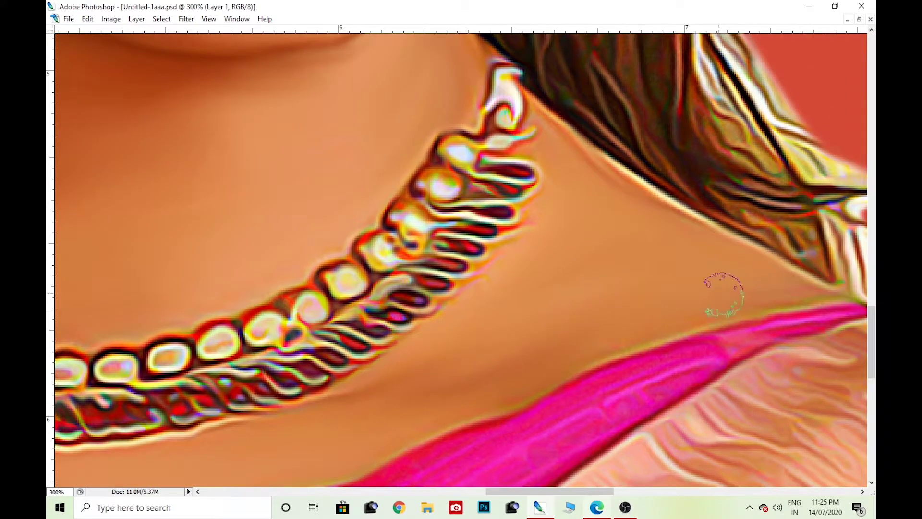
pyautogui.scroll(-3, 679, 232)
pyautogui.hscroll(-10, 719, 181)
pyautogui.scroll(-1, 624, 264)
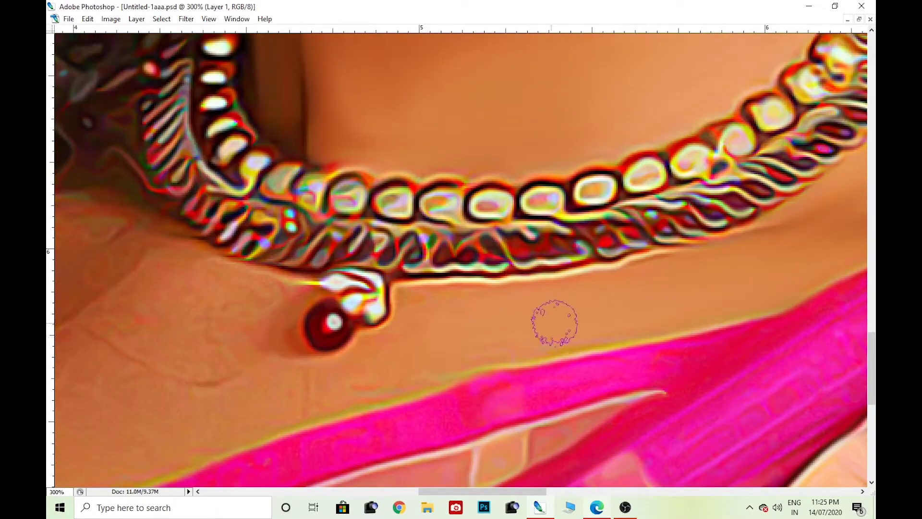
pyautogui.hscroll(-3, 480, 336)
pyautogui.hscroll(-3, 457, 387)
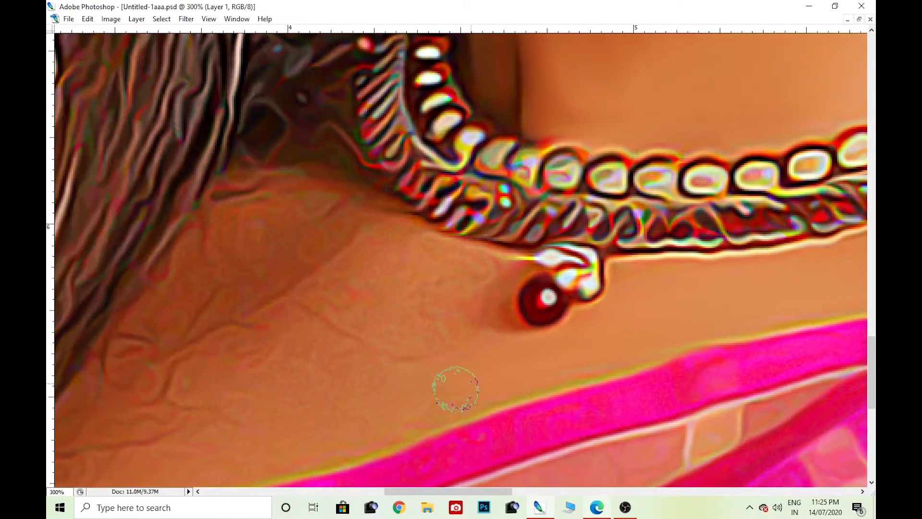
pyautogui.hscroll(-3, 559, 339)
pyautogui.scroll(-1, 559, 339)
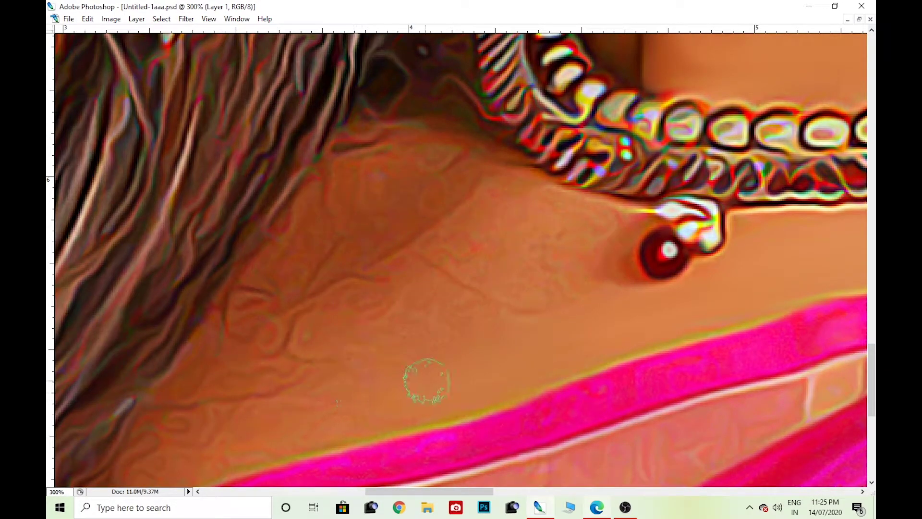
pyautogui.scroll(-2, 510, 274)
pyautogui.hscroll(-1, 510, 274)
pyautogui.hscroll(-1, 721, 241)
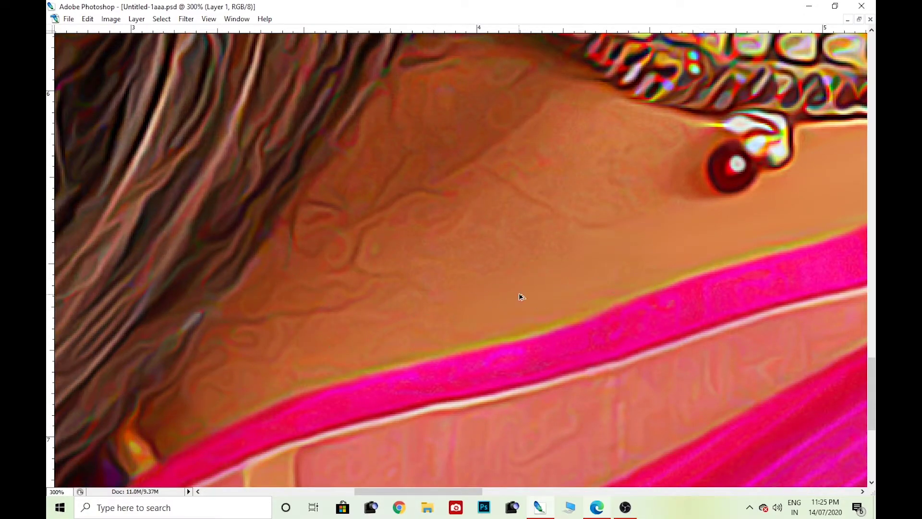
pyautogui.scroll(1, 525, 216)
pyautogui.hscroll(1, 525, 216)
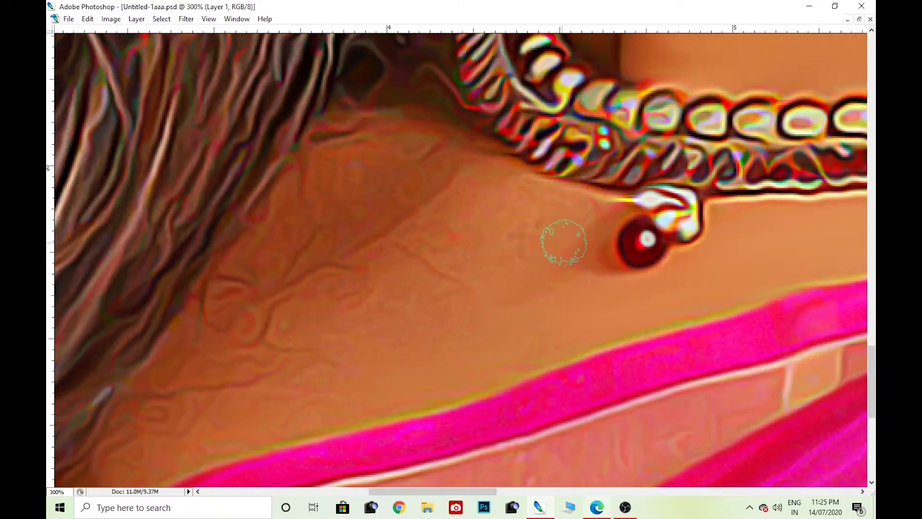
pyautogui.moveTo(436, 240); pyautogui.dragTo(500, 182)
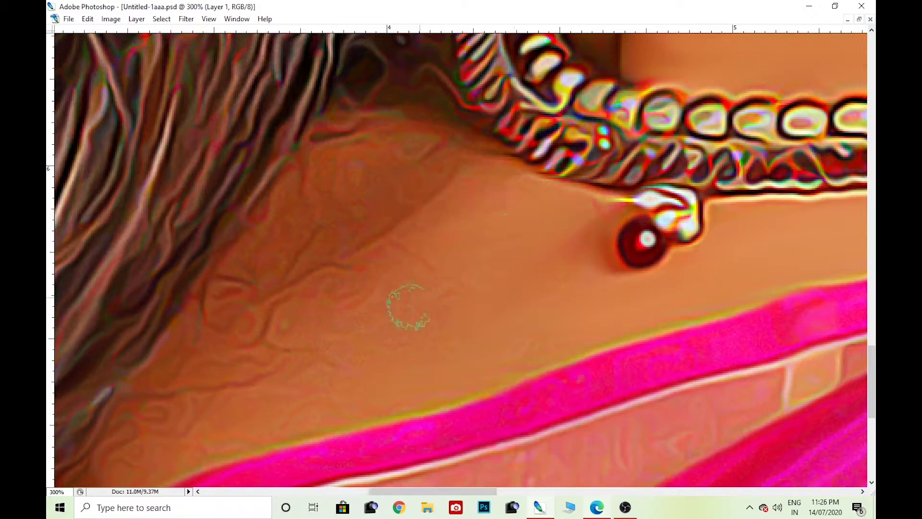
# Blend the remaining vein texture on the shoulder and collarbone skin, moving up toward the lips
pyautogui.scroll(-1, 517, 312)
pyautogui.hscroll(-2, 517, 312)
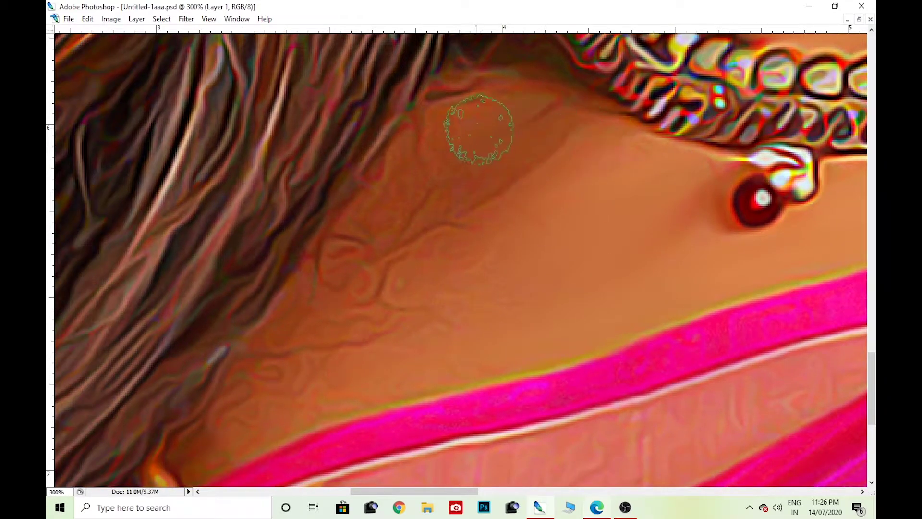
pyautogui.moveTo(459, 144); pyautogui.dragTo(399, 269)
pyautogui.scroll(1, 556, 255)
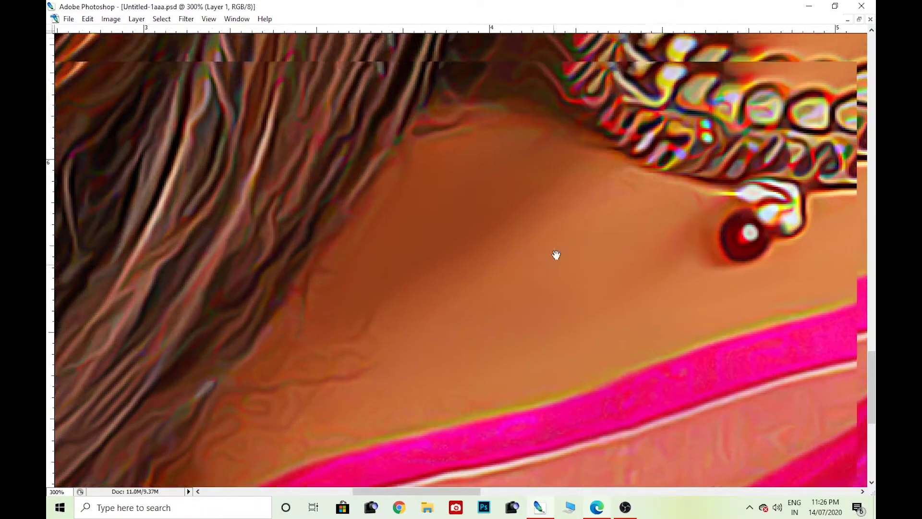
pyautogui.hscroll(1, 556, 256)
pyautogui.scroll(-2, 619, 226)
pyautogui.hscroll(-2, 618, 226)
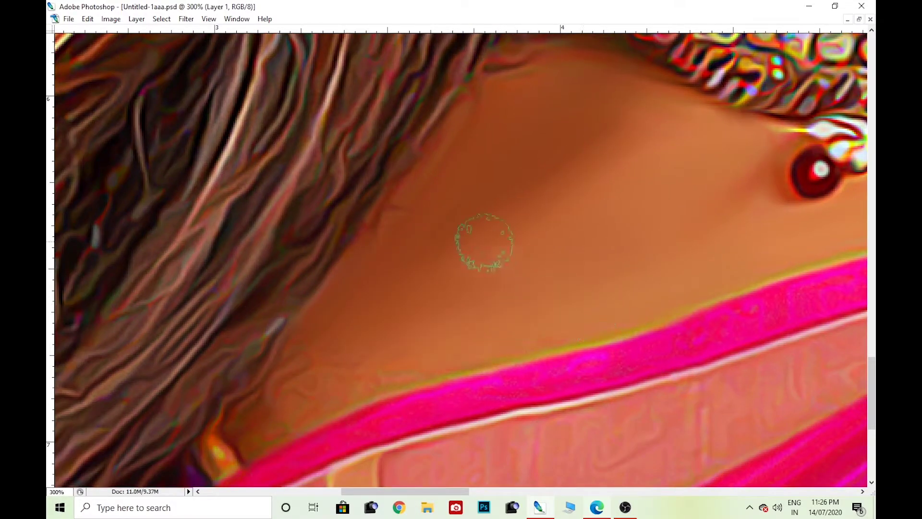
pyautogui.scroll(3, 370, 307)
pyautogui.hscroll(3, 370, 307)
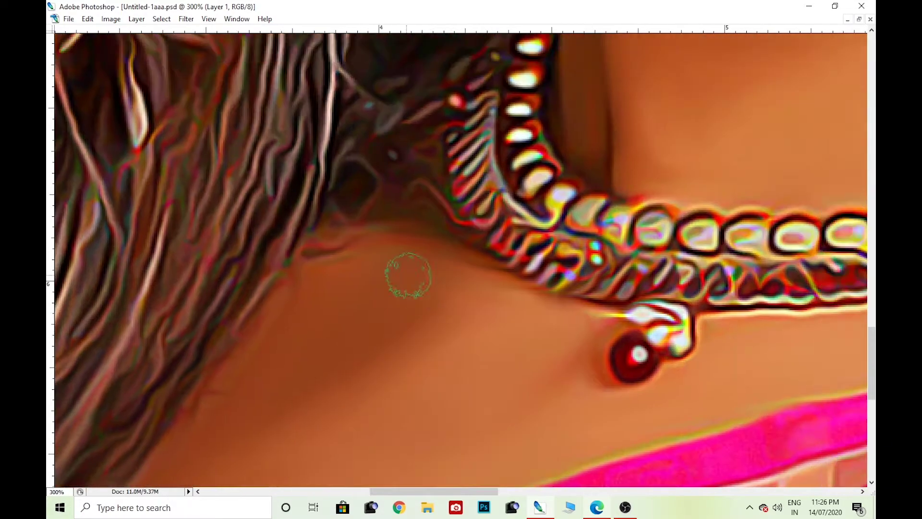
pyautogui.hscroll(5, 574, 351)
pyautogui.scroll(2, 449, 388)
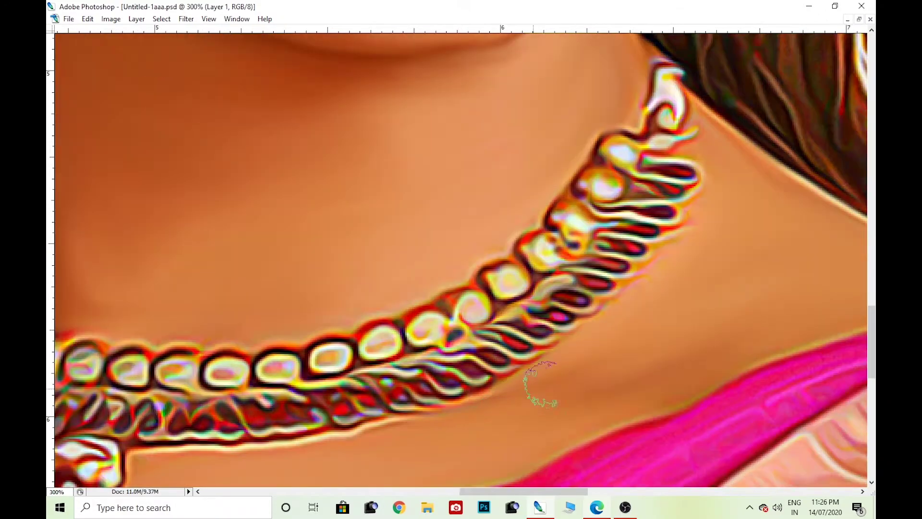
pyautogui.hscroll(2, 540, 387)
pyautogui.scroll(-1, 631, 263)
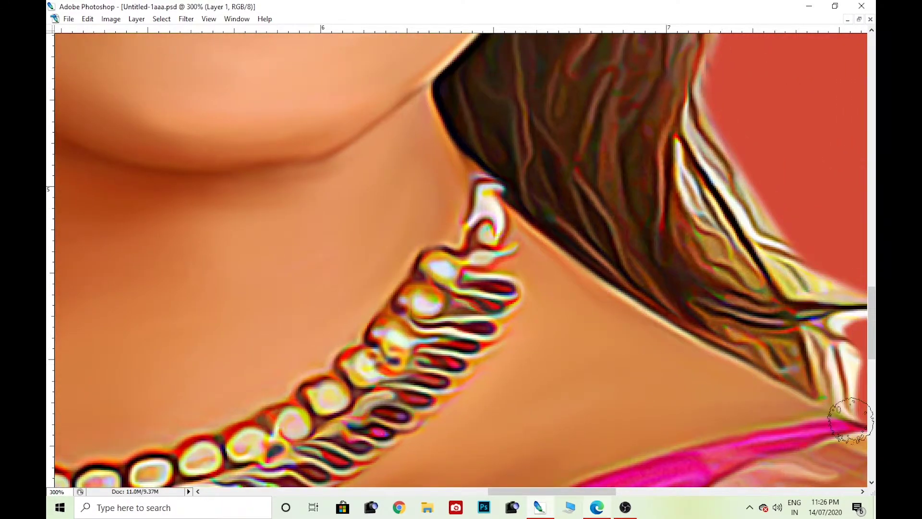
pyautogui.scroll(3, 523, 373)
pyautogui.hscroll(-5, 524, 373)
pyautogui.scroll(3, 523, 373)
pyautogui.scroll(1, 270, 303)
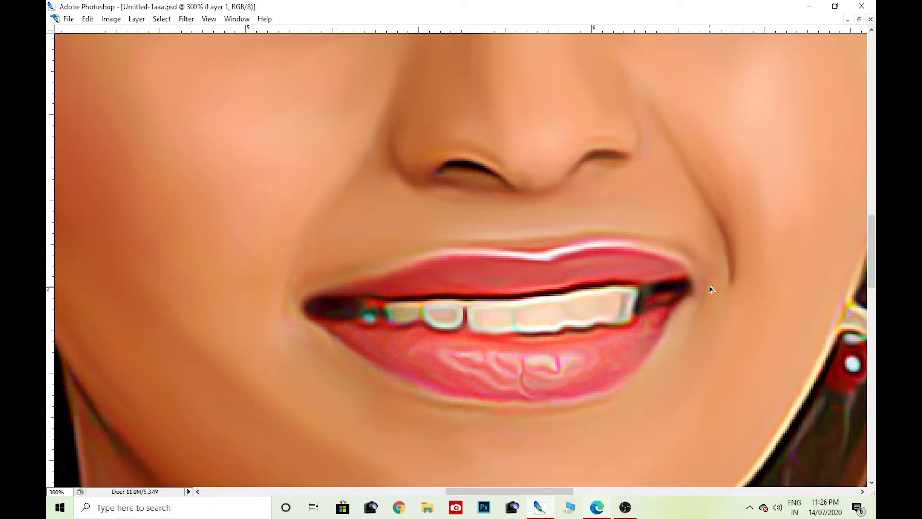
# Smudge the lower lip edge and corner colour, lower-lip highlights, and faint marks along the upper lip
pyautogui.scroll(-1, 711, 278)
pyautogui.hscroll(-2, 396, 331)
pyautogui.moveTo(344, 263); pyautogui.dragTo(446, 372)
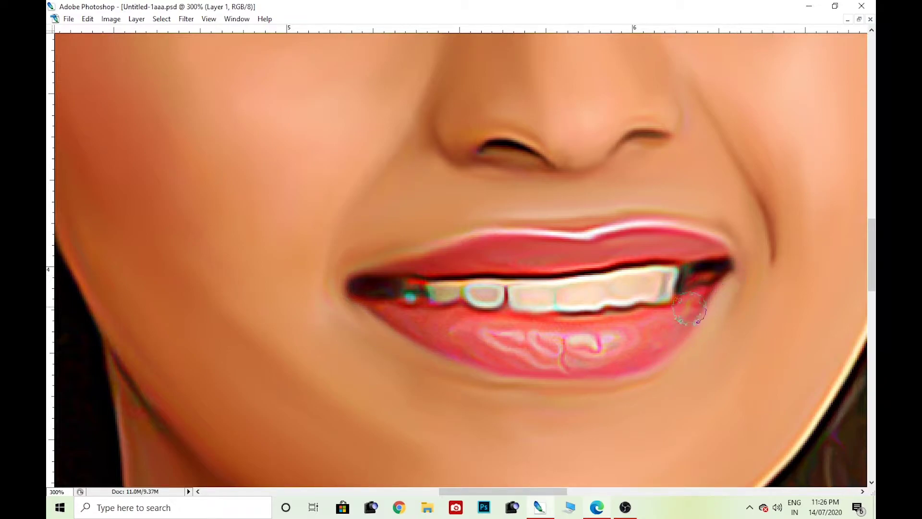
pyautogui.moveTo(689, 308); pyautogui.dragTo(621, 359)
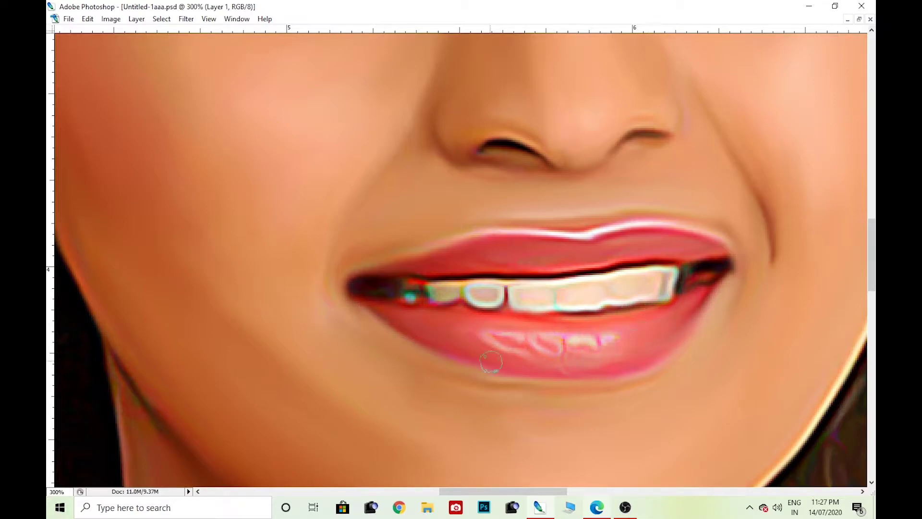
pyautogui.moveTo(512, 341); pyautogui.dragTo(532, 347)
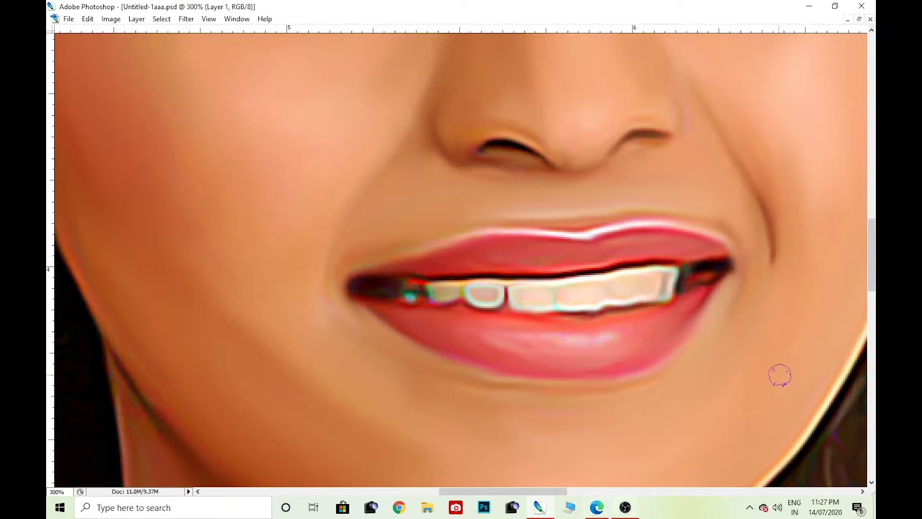
pyautogui.moveTo(587, 262); pyautogui.dragTo(692, 251)
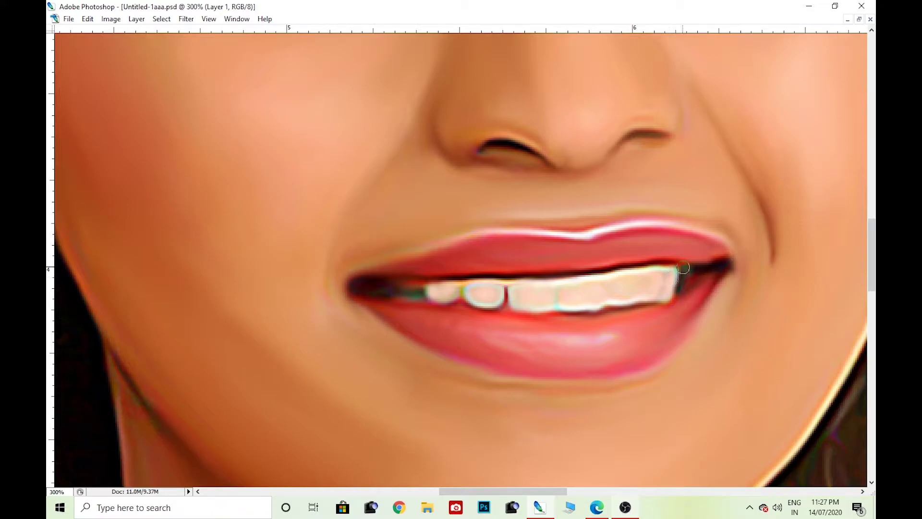
# Hide the panels, pan up to the eyes, and smooth the pink streaks on the upper eyelid
pyautogui.press('Tab')
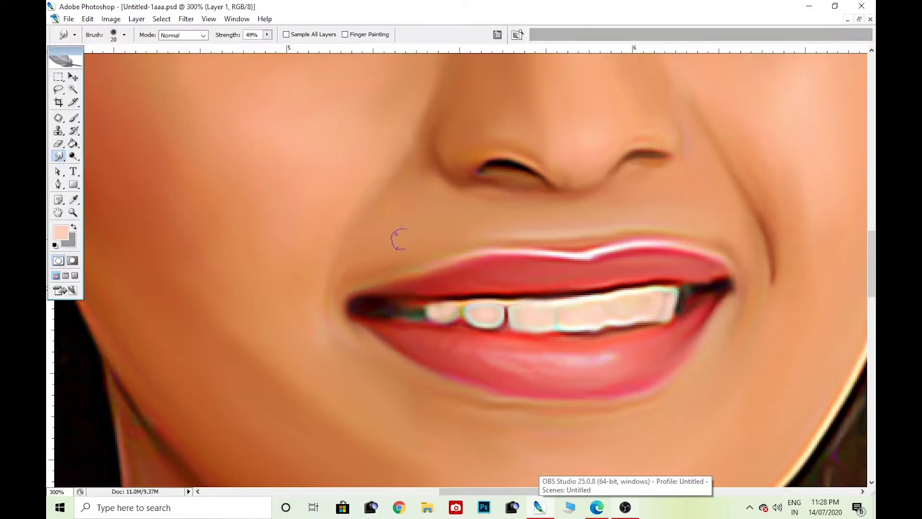
pyautogui.press('Tab')
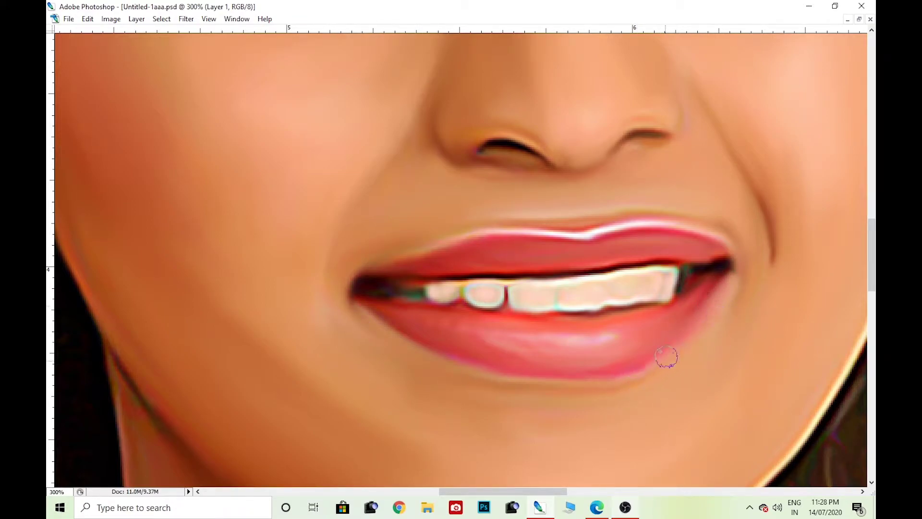
pyautogui.moveTo(716, 198); pyautogui.dragTo(702, 316)
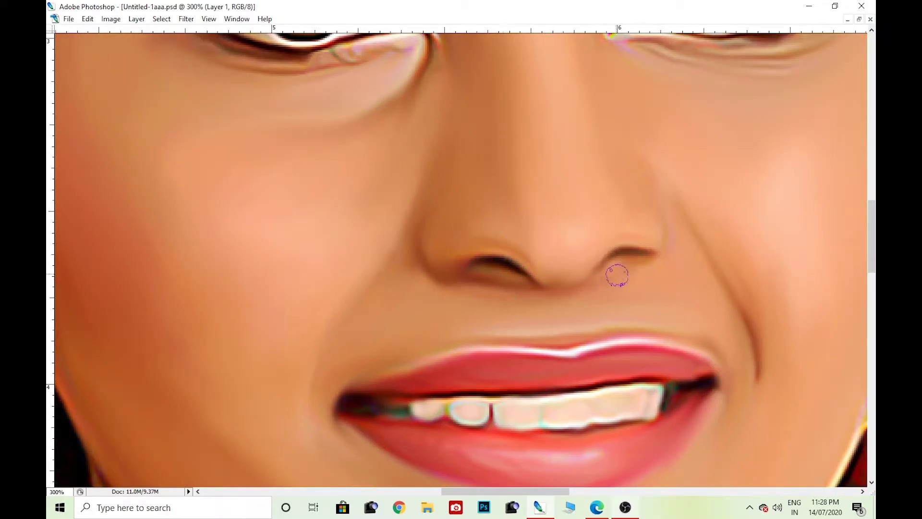
pyautogui.moveTo(640, 154); pyautogui.dragTo(645, 210)
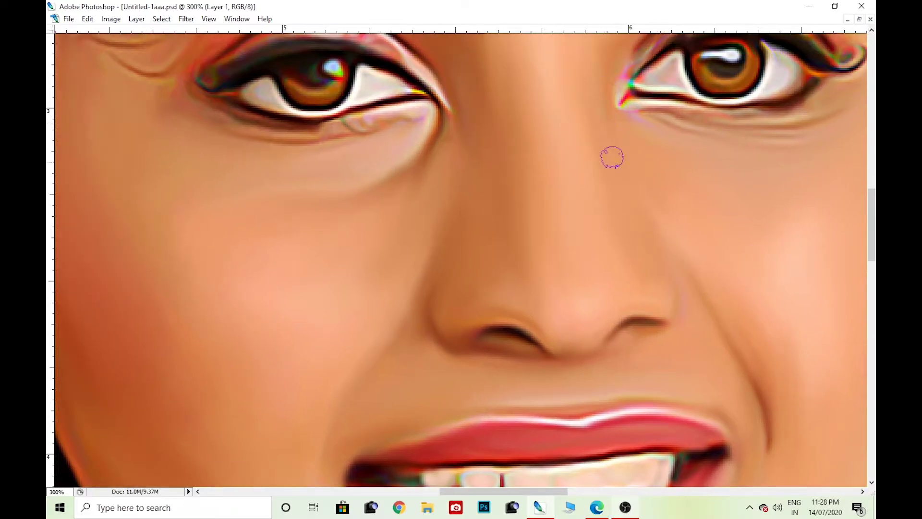
pyautogui.moveTo(612, 157); pyautogui.dragTo(539, 354)
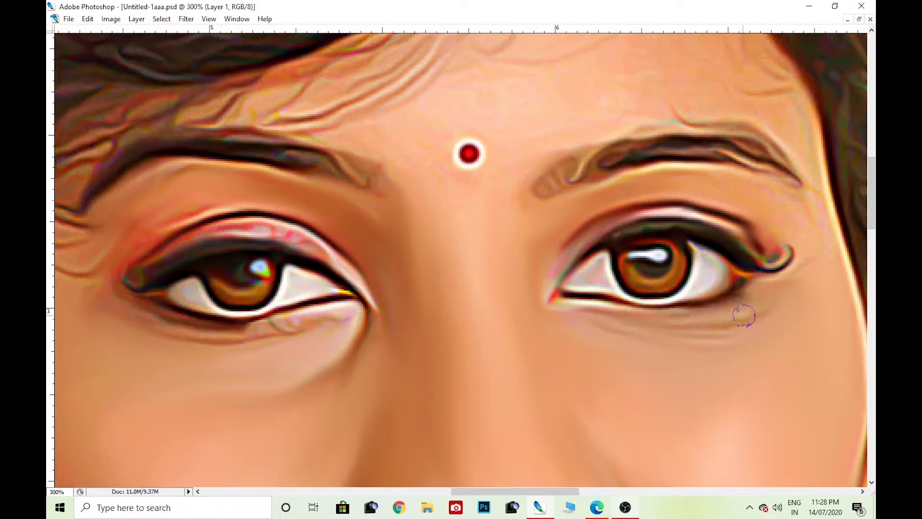
pyautogui.hscroll(-3, 744, 315)
pyautogui.moveTo(637, 325); pyautogui.dragTo(387, 275)
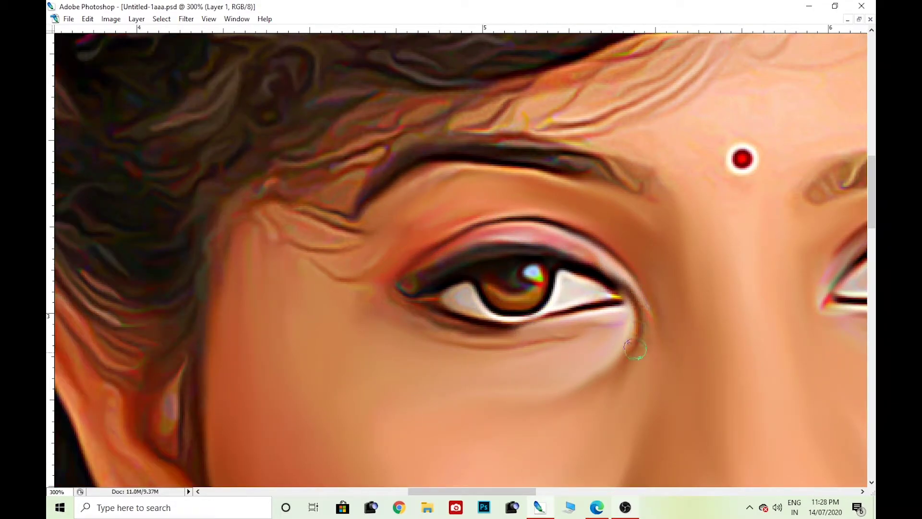
# Soften the dark forehead hairline and smooth and lighten the eyebrow edge
pyautogui.hscroll(-1, 385, 298)
pyautogui.scroll(1, 391, 288)
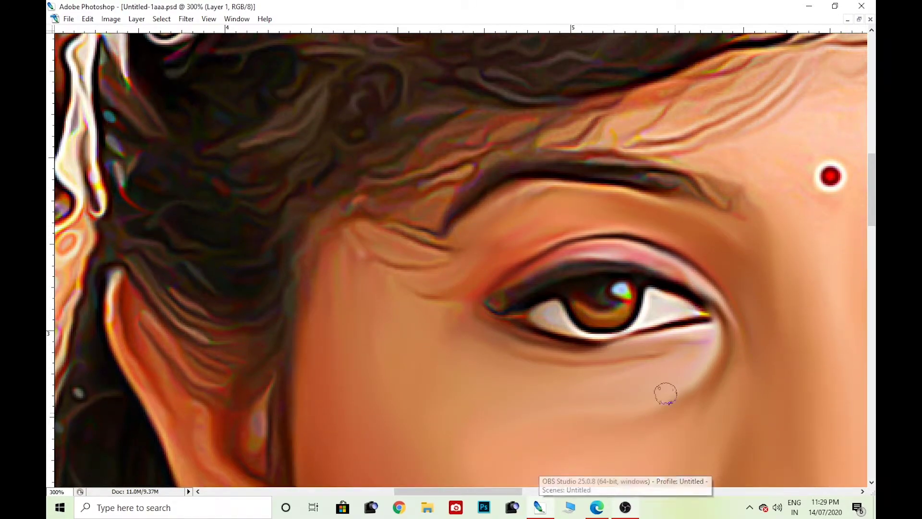
pyautogui.hscroll(4, 577, 289)
pyautogui.scroll(2, 528, 216)
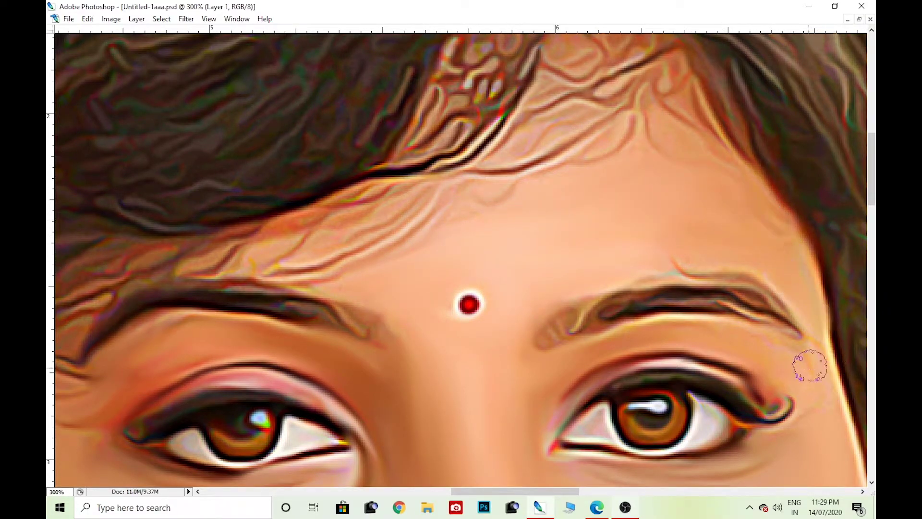
pyautogui.scroll(-2, 811, 347)
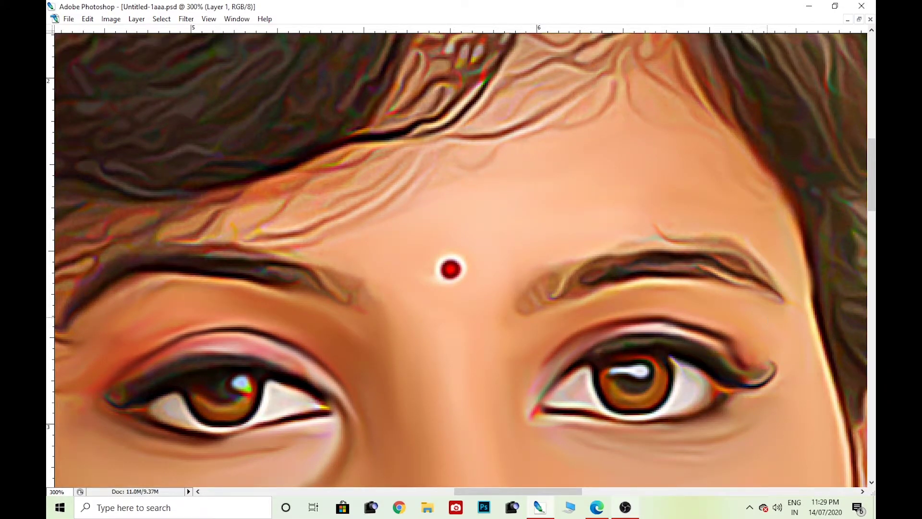
pyautogui.scroll(1, 800, 297)
pyautogui.scroll(2, 726, 226)
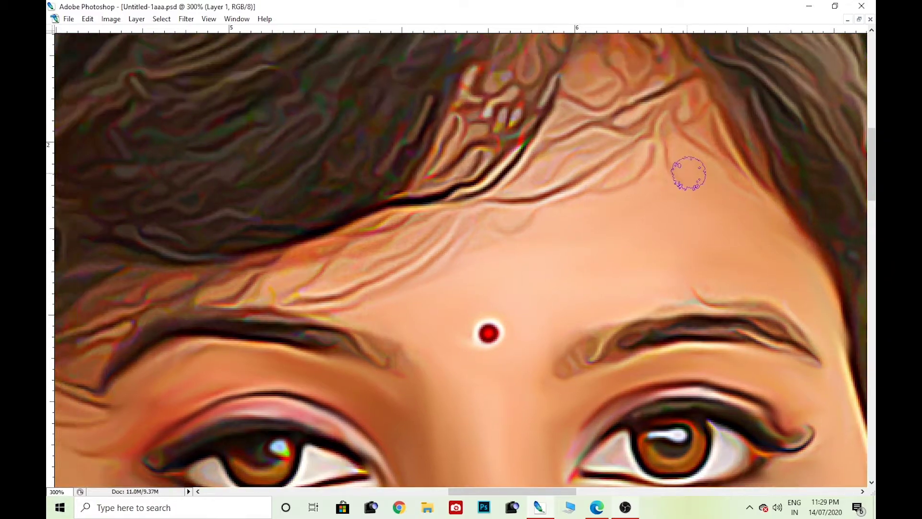
pyautogui.scroll(3, 686, 171)
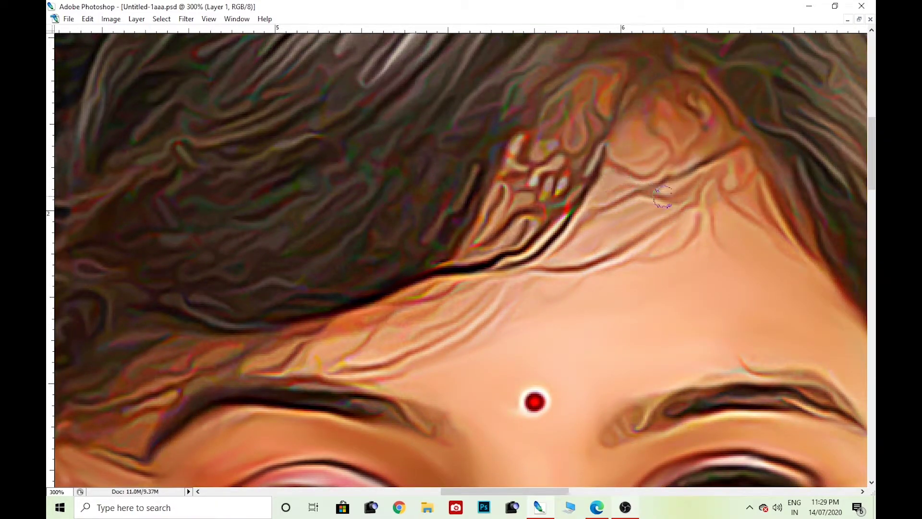
pyautogui.moveTo(656, 224); pyautogui.dragTo(457, 344)
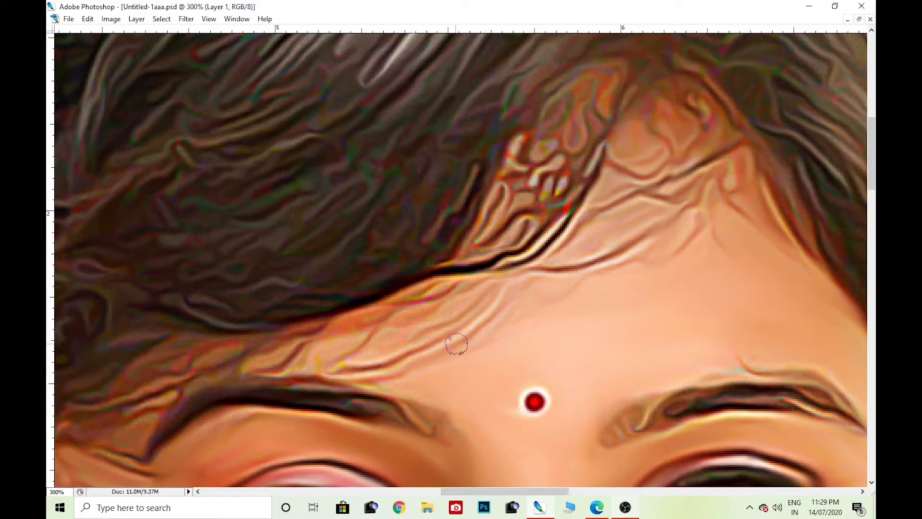
pyautogui.moveTo(318, 383); pyautogui.dragTo(433, 419)
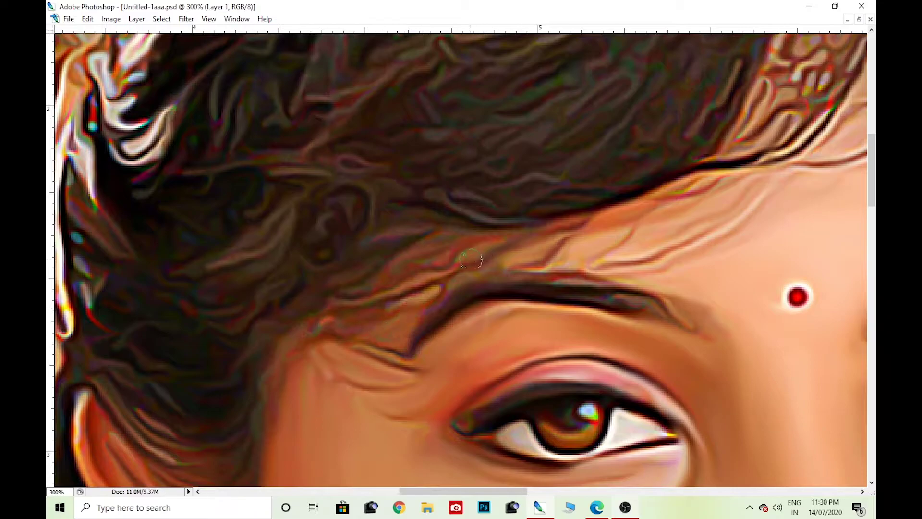
pyautogui.scroll(-1, 471, 260)
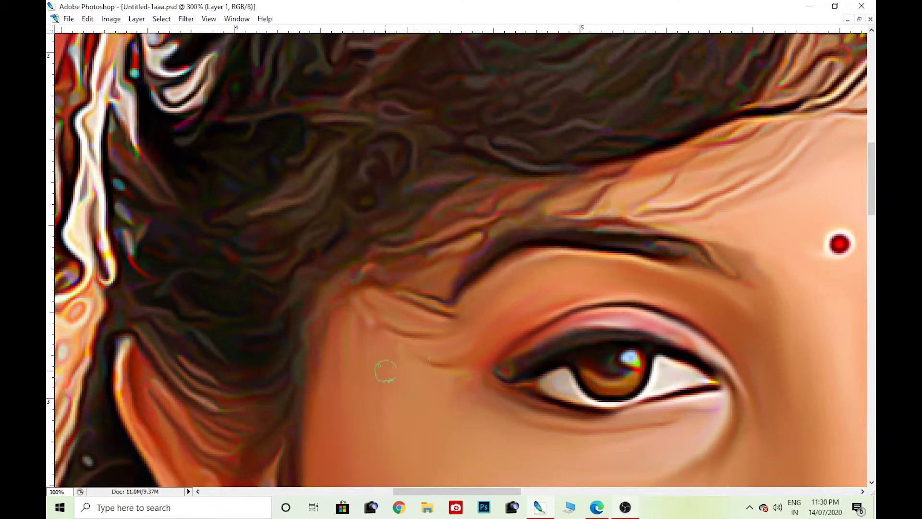
pyautogui.scroll(-3, 386, 371)
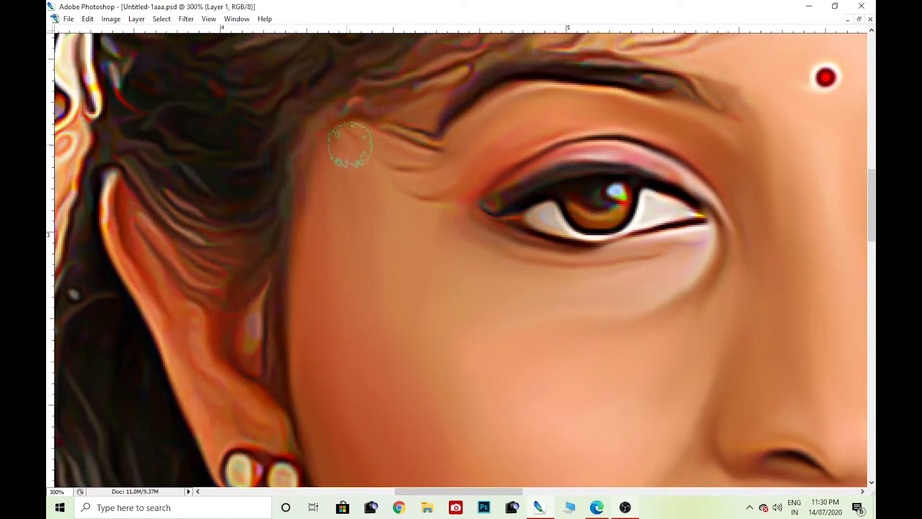
pyautogui.scroll(-2, 430, 269)
pyautogui.scroll(-2, 471, 391)
pyautogui.scroll(-2, 319, 220)
pyautogui.scroll(-2, 353, 233)
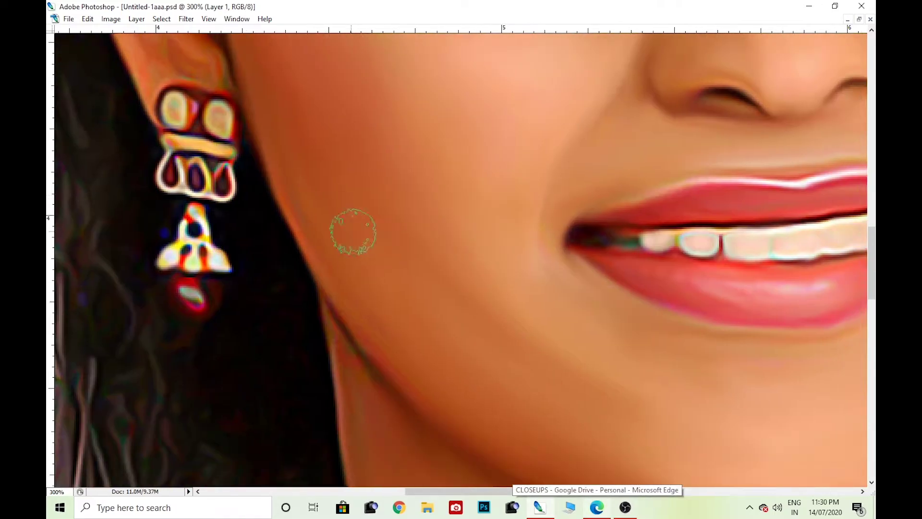
pyautogui.scroll(1, 488, 371)
pyautogui.scroll(-5, 282, 82)
pyautogui.scroll(1, 309, 165)
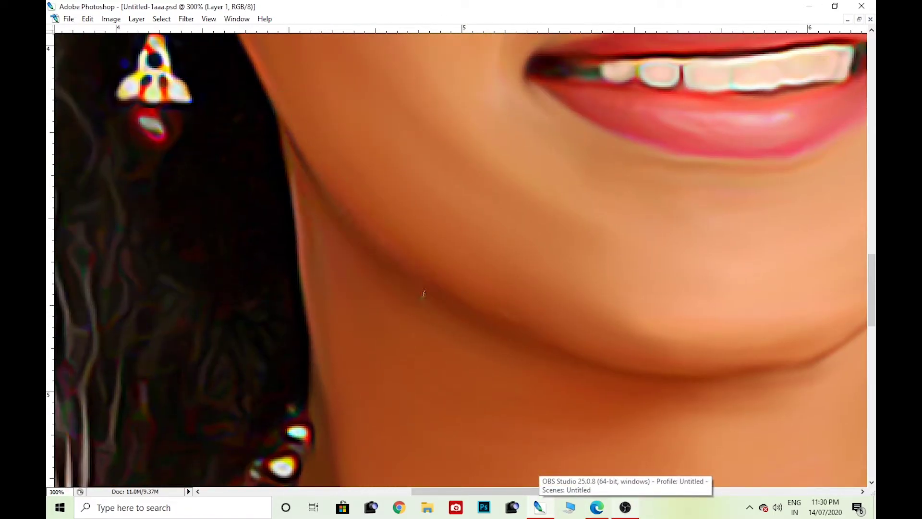
pyautogui.scroll(-5, 343, 378)
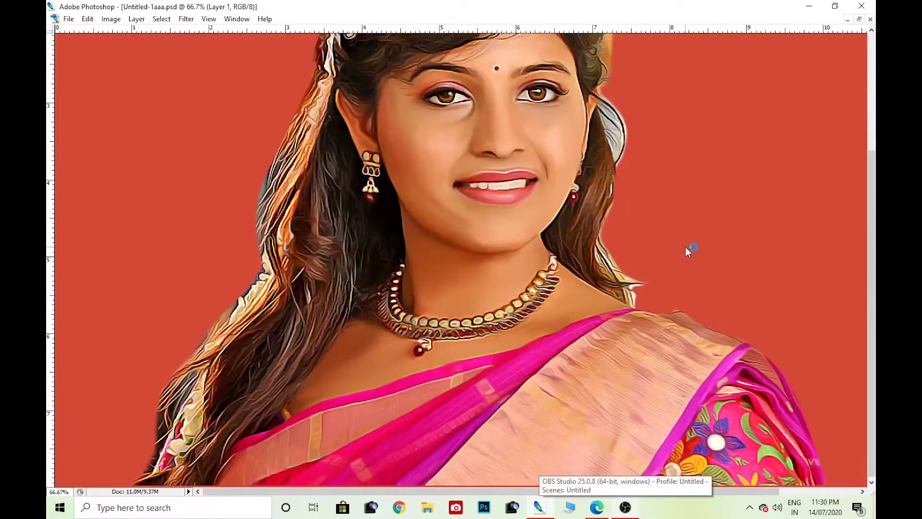
# Zoom to 300% on the neck and smudge along the necklace
pyautogui.moveTo(474, 208); pyautogui.dragTo(354, 215)
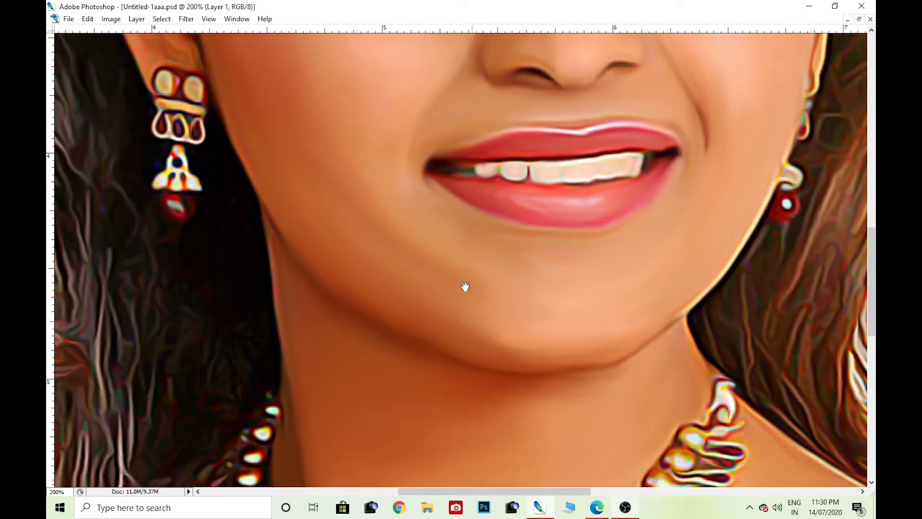
pyautogui.scroll(-5, 463, 287)
pyautogui.hotkey('ctrl', '+')
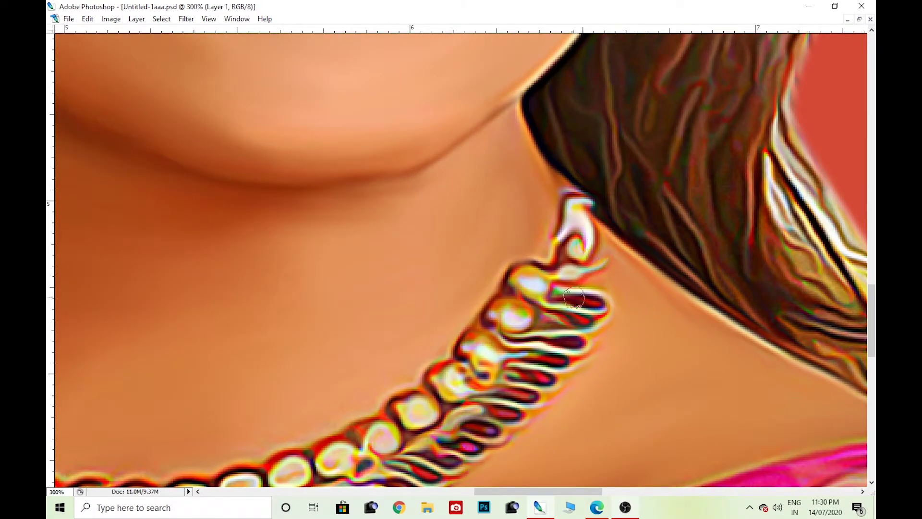
pyautogui.moveTo(510, 320); pyautogui.dragTo(540, 266)
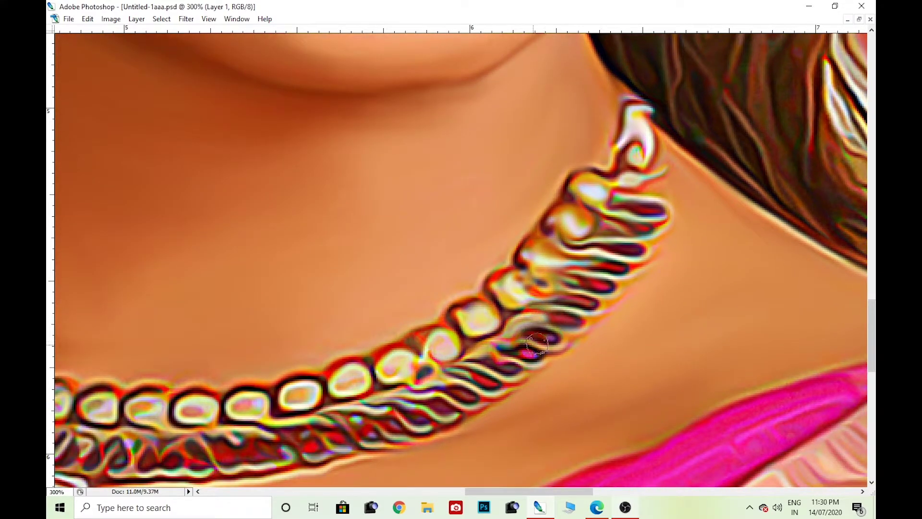
pyautogui.moveTo(573, 319)
pyautogui.mouseDown()
pyautogui.moveTo(534, 249)
pyautogui.moveTo(459, 293)
pyautogui.moveTo(642, 274)
pyautogui.mouseUp()
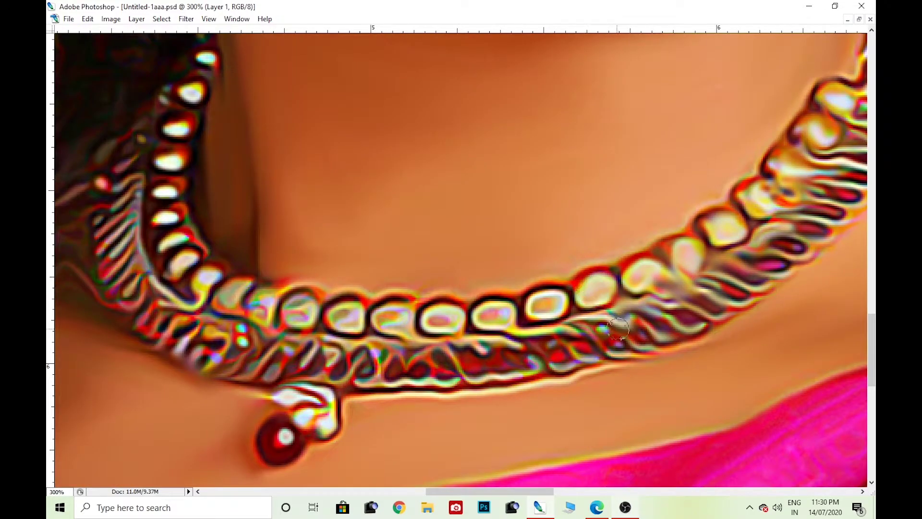
pyautogui.moveTo(619, 329); pyautogui.dragTo(639, 327)
pyautogui.moveTo(560, 339); pyautogui.dragTo(617, 347)
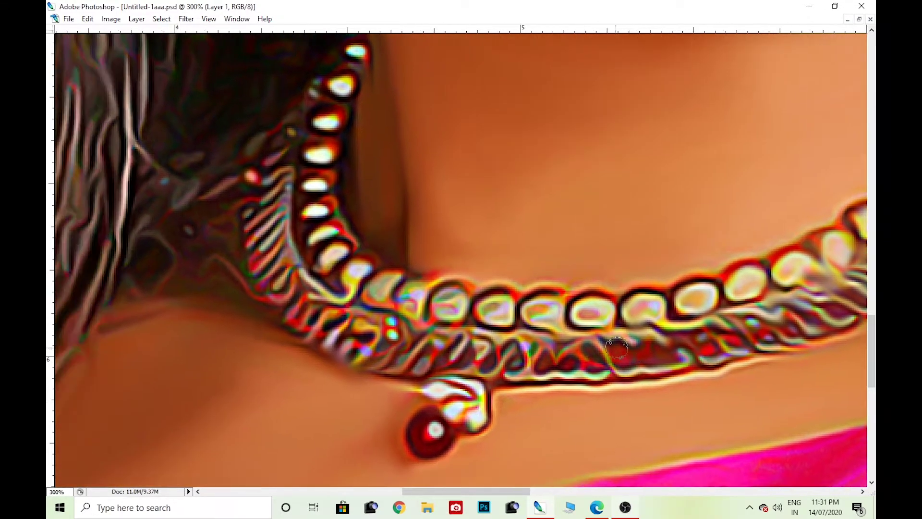
pyautogui.moveTo(512, 382); pyautogui.dragTo(633, 365)
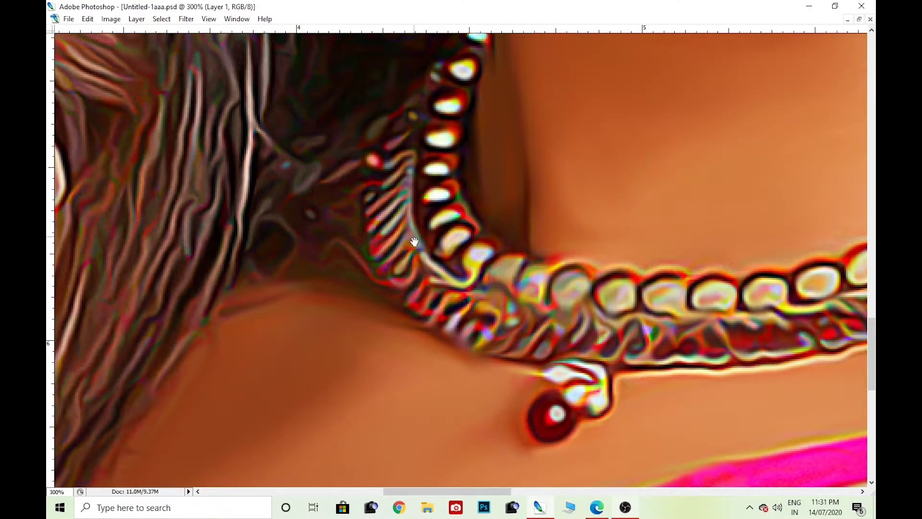
# Smudge away the dark shadow between hair and necklace and soften the necklace's left-edge stripes
pyautogui.moveTo(414, 242); pyautogui.dragTo(523, 274)
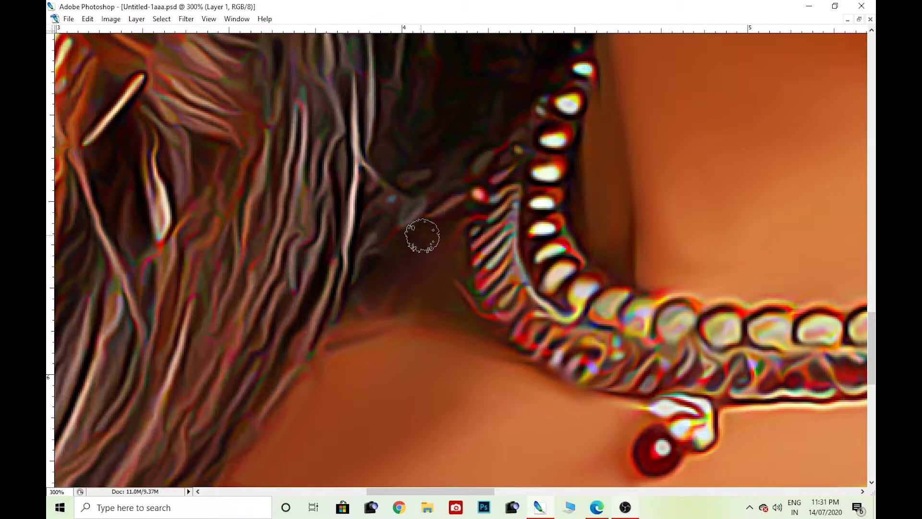
pyautogui.moveTo(382, 313); pyautogui.dragTo(446, 262)
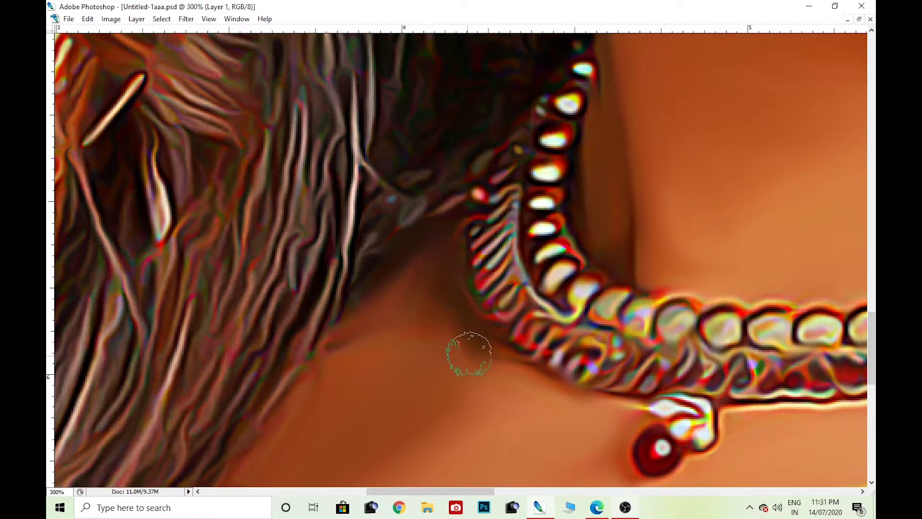
pyautogui.scroll(3, 523, 344)
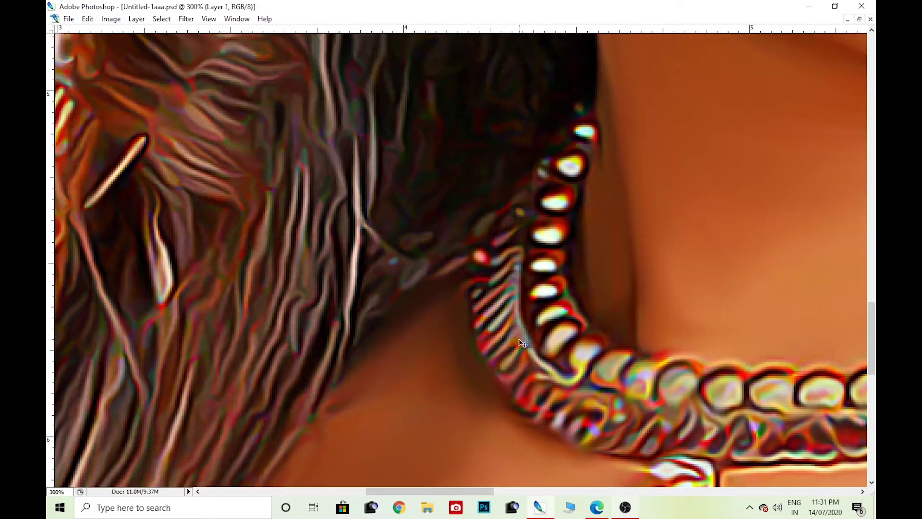
pyautogui.moveTo(597, 174)
pyautogui.mouseDown()
pyautogui.moveTo(546, 243)
pyautogui.moveTo(478, 305)
pyautogui.moveTo(519, 388)
pyautogui.moveTo(634, 380)
pyautogui.mouseUp()
pyautogui.hotkey('ctrl', '-')
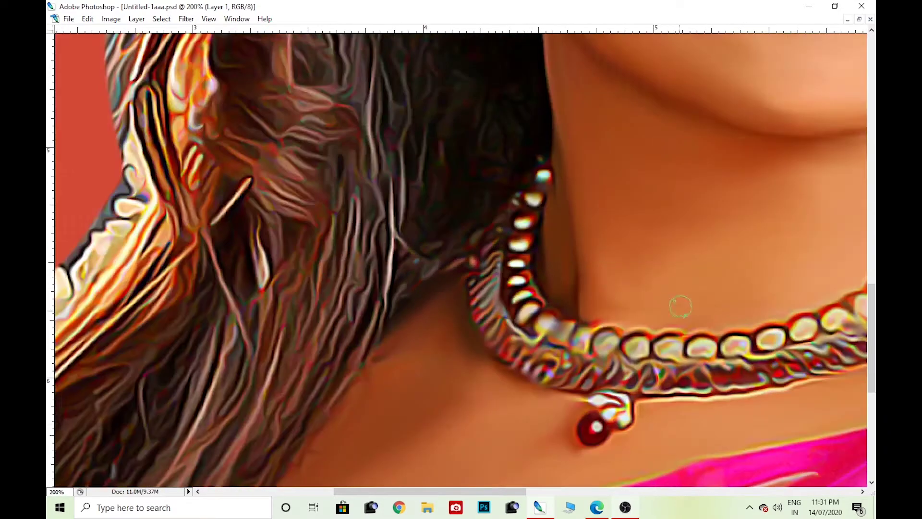
# Zoom in on the eyebrow and eye and choose a hair brush shape for the Smudge tool
pyautogui.hotkey('ctrl', '0')
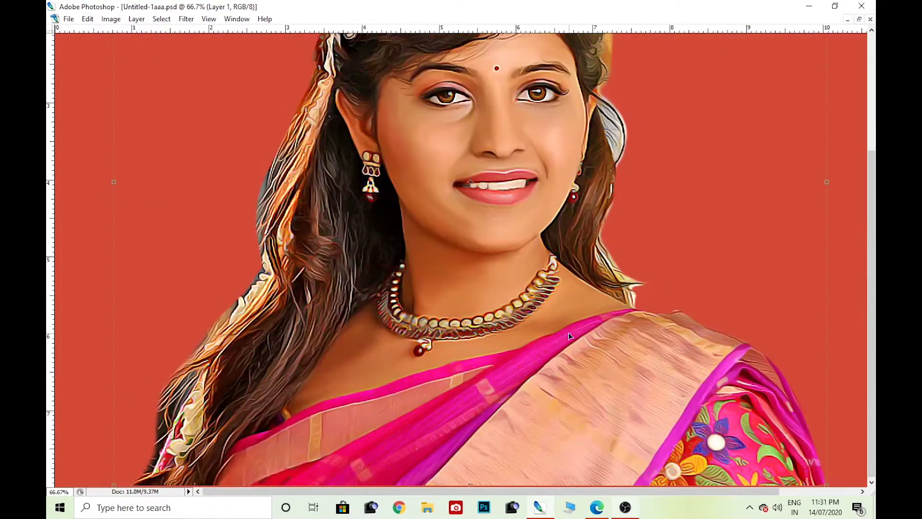
pyautogui.hotkey('ctrl', 'alt', '0')
pyautogui.hotkey('ctrl', '+')
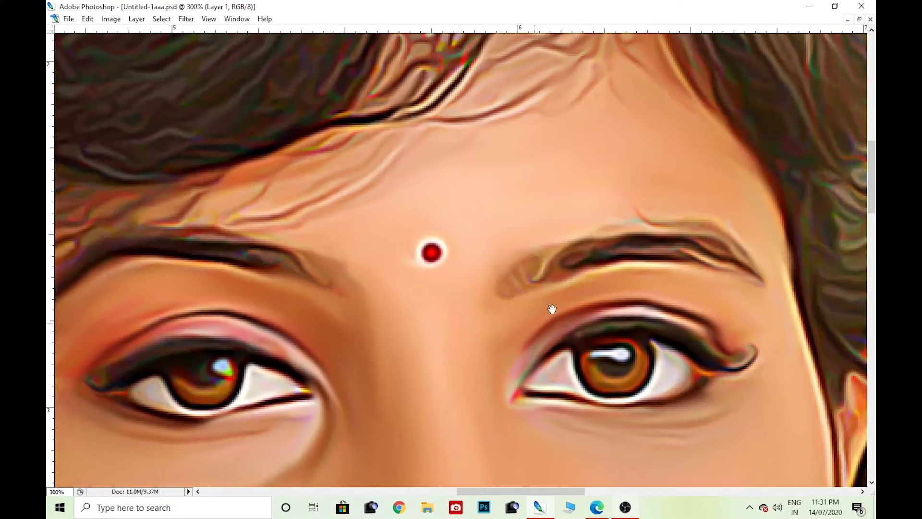
pyautogui.hotkey('ctrl', '+')
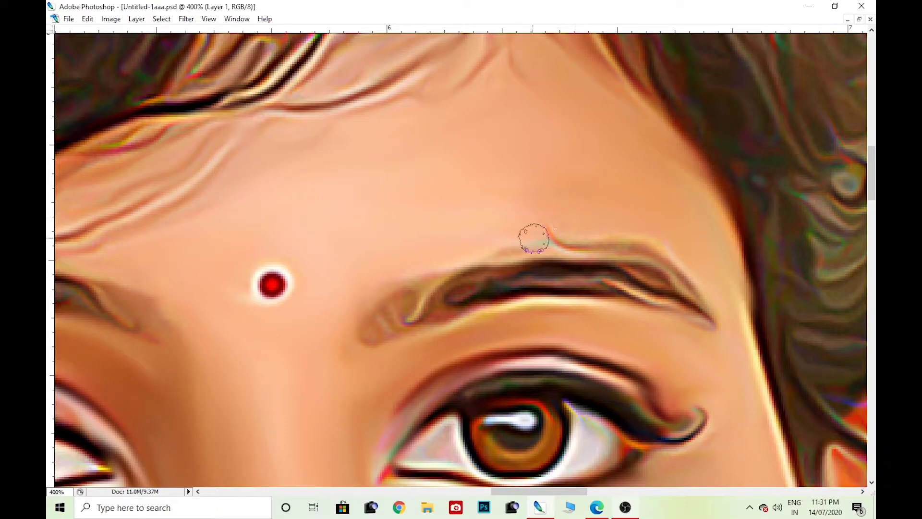
pyautogui.scroll(-2, 431, 165)
pyautogui.hscroll(-3, 430, 165)
pyautogui.press('Tab')
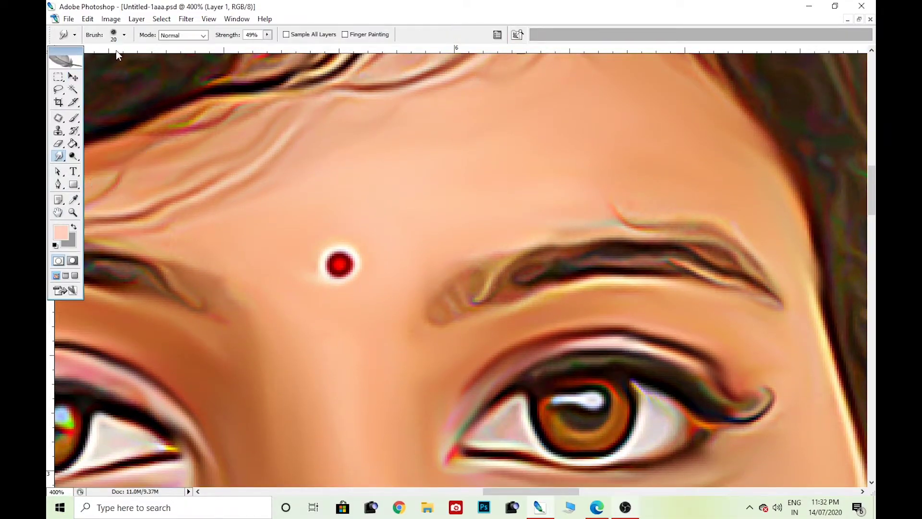
pyautogui.click(124, 35)
pyautogui.scroll(-3, 430, 165)
pyautogui.scroll(-3, 430, 164)
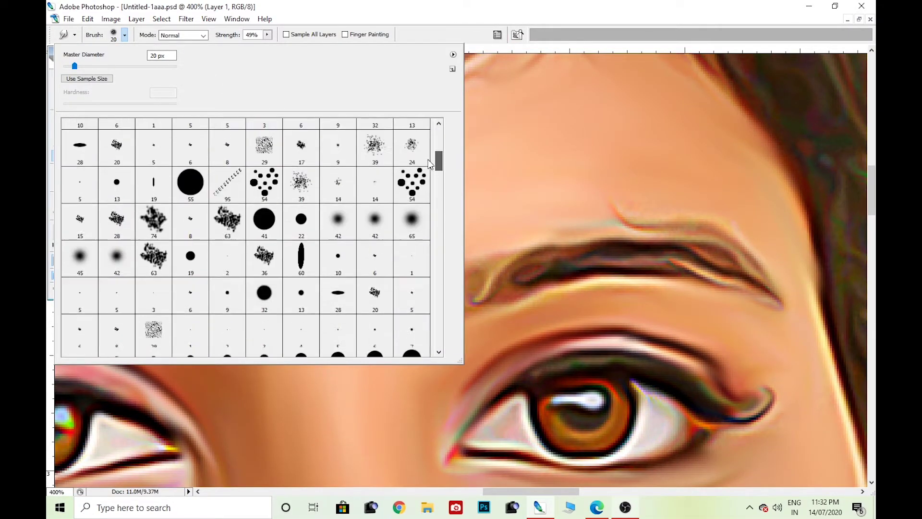
pyautogui.moveTo(431, 165)
pyautogui.mouseDown()
pyautogui.moveTo(430, 140)
pyautogui.moveTo(430, 327)
pyautogui.moveTo(439, 344)
pyautogui.mouseUp()
pyautogui.press('Tab')
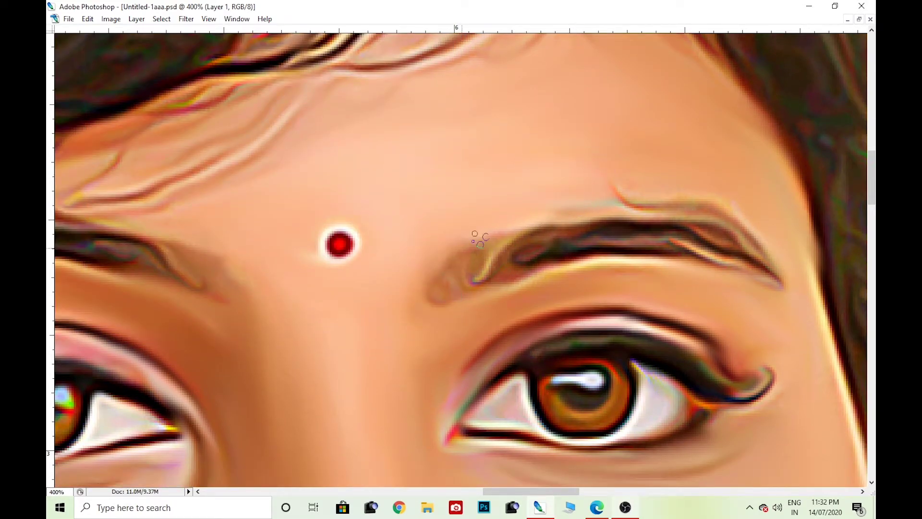
pyautogui.press('Tab')
pyautogui.press('Tab')
# Smudge hair-like strokes along the eyebrow right of the bindi and along the other eyebrow
pyautogui.moveTo(548, 239)
pyautogui.mouseDown()
pyautogui.moveTo(672, 235)
pyautogui.moveTo(710, 262)
pyautogui.moveTo(793, 289)
pyautogui.mouseUp()
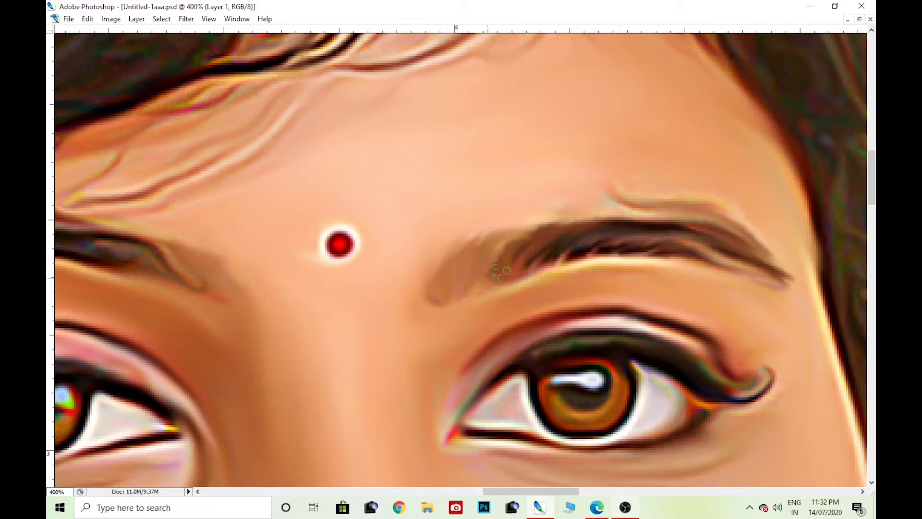
pyautogui.hscroll(-10, 779, 285)
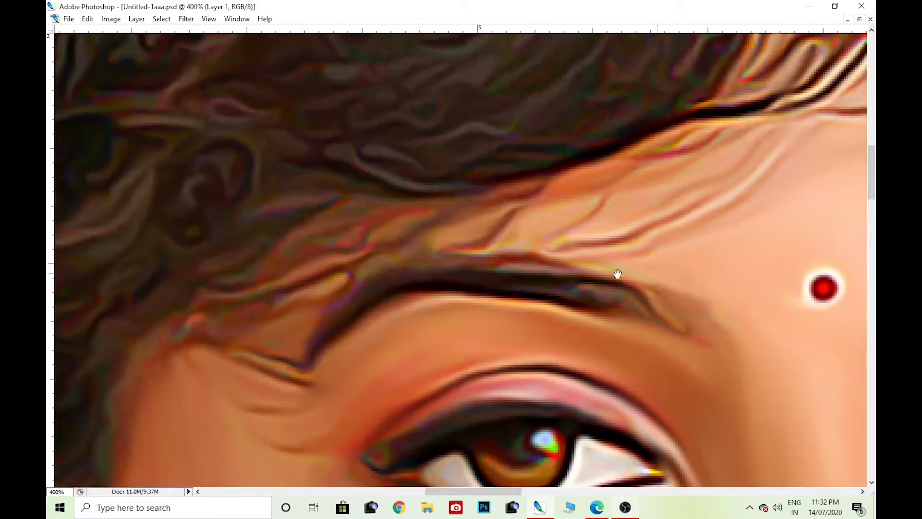
pyautogui.moveTo(673, 282)
pyautogui.mouseDown()
pyautogui.moveTo(577, 297)
pyautogui.moveTo(415, 272)
pyautogui.mouseUp()
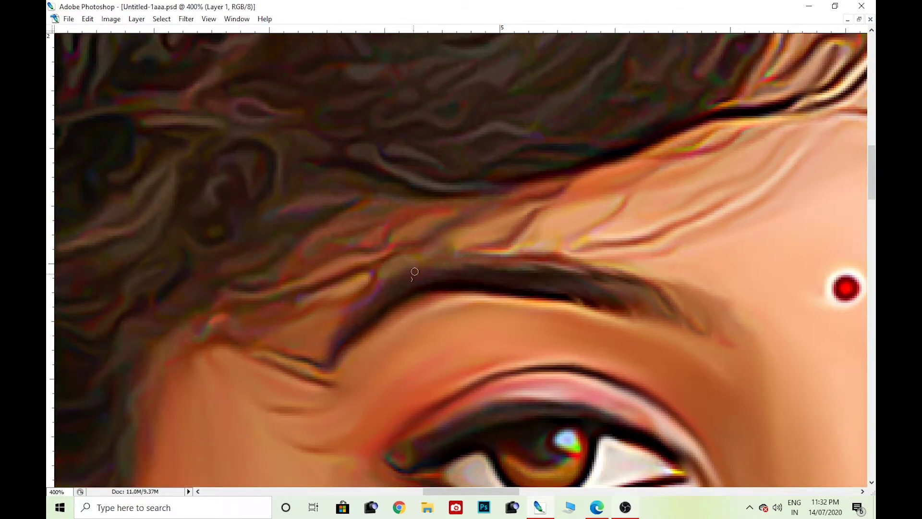
pyautogui.scroll(-2, 442, 295)
pyautogui.hscroll(-3, 442, 295)
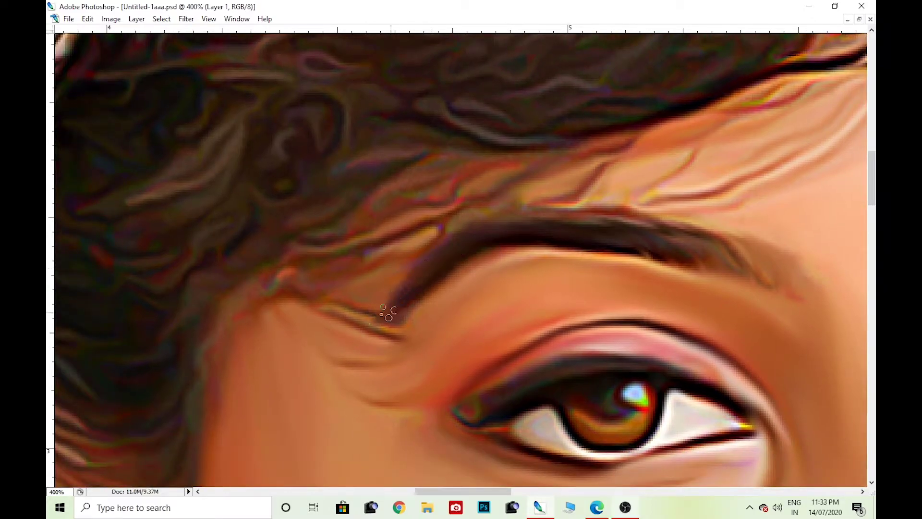
pyautogui.scroll(-4, 388, 312)
pyautogui.hscroll(6, 371, 262)
pyautogui.scroll(-1, 350, 299)
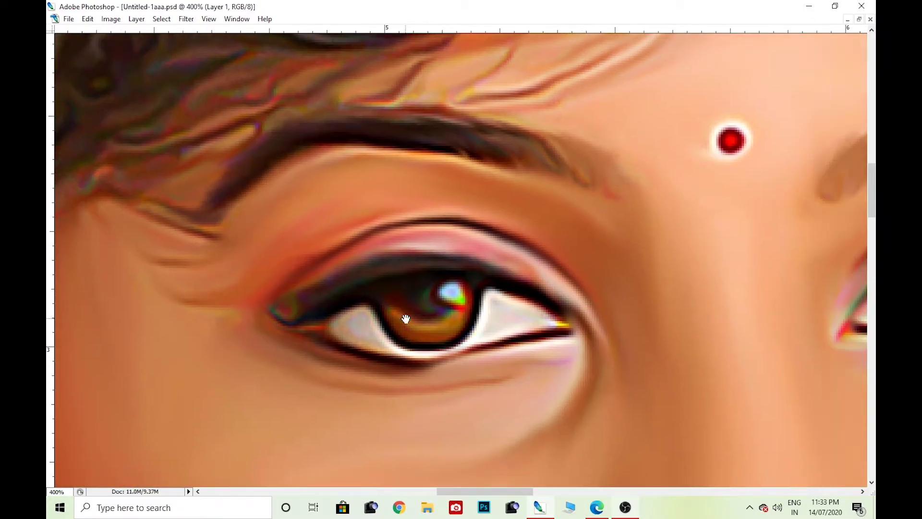
pyautogui.hscroll(10, 547, 294)
pyautogui.scroll(1, 547, 294)
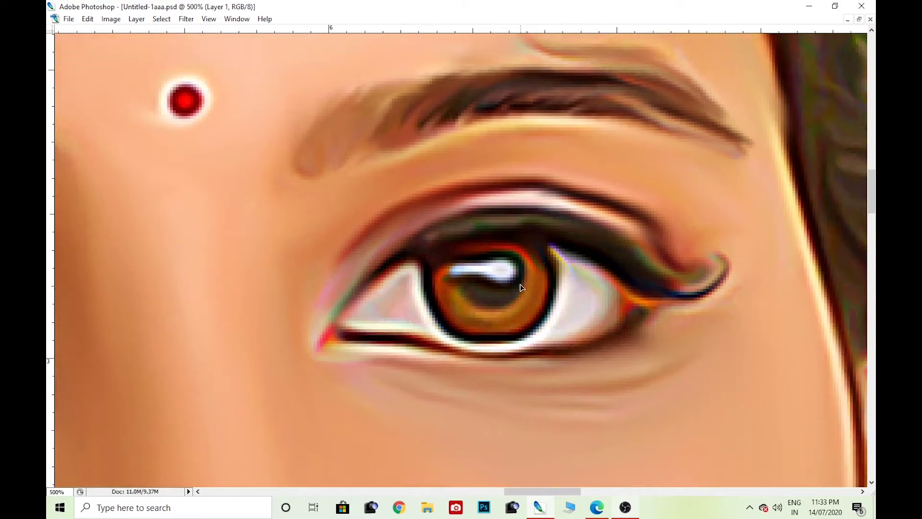
# Set the Smudge brush to 10 px, zoom to 700%, and smudge the iris into a golden ring
pyautogui.press('Tab')
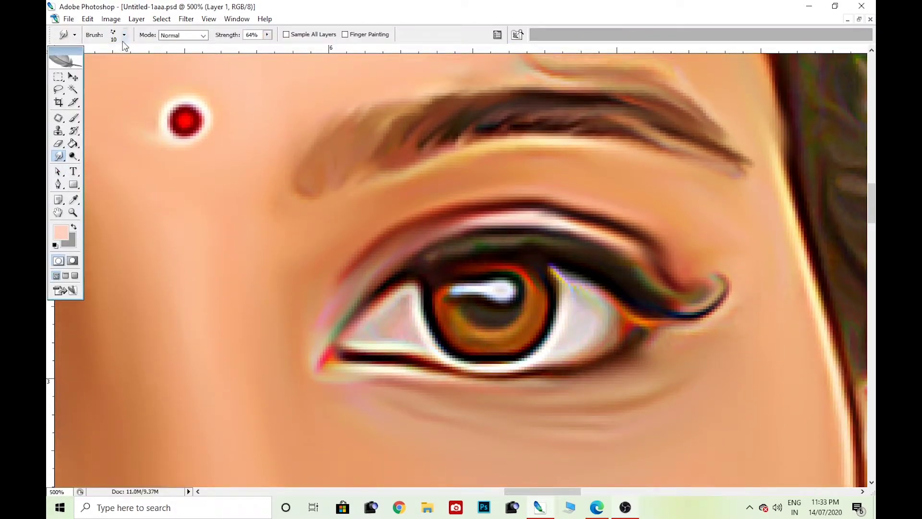
pyautogui.click(124, 35)
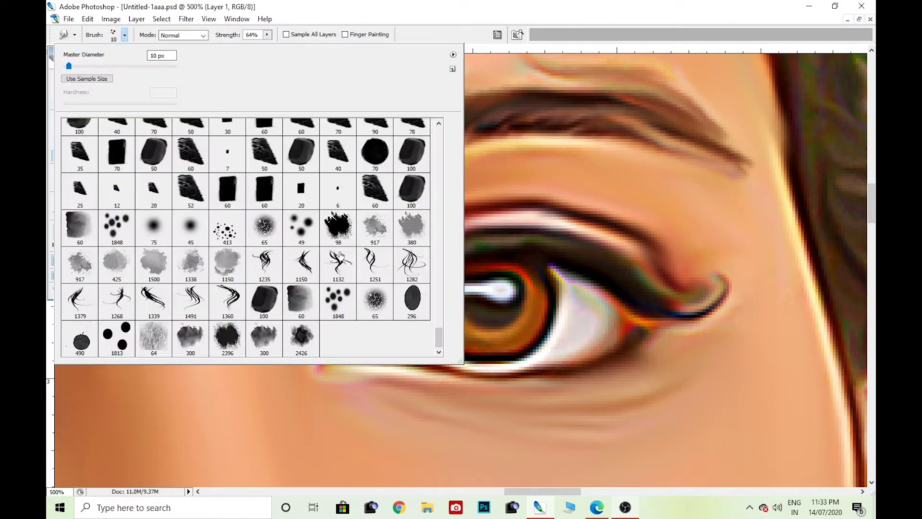
pyautogui.press('Tab')
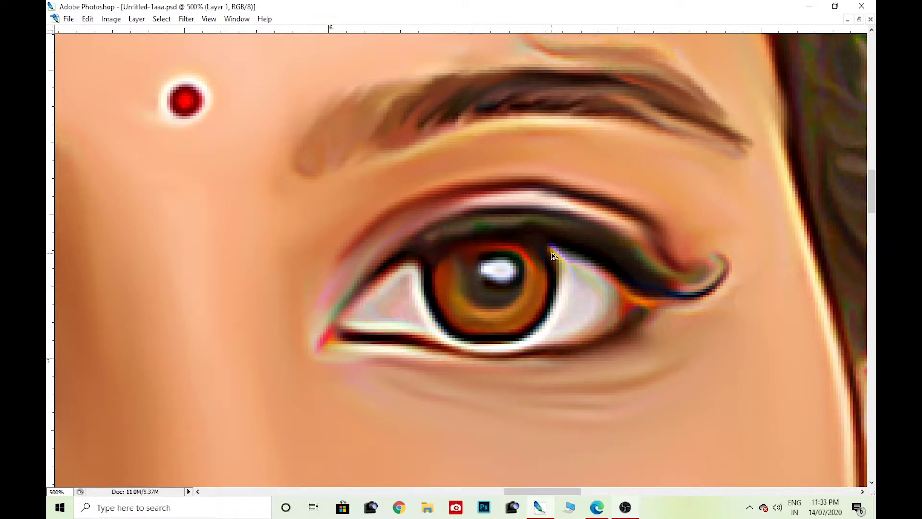
pyautogui.hotkey('ctrl', '+')
pyautogui.hotkey('ctrl', '+')
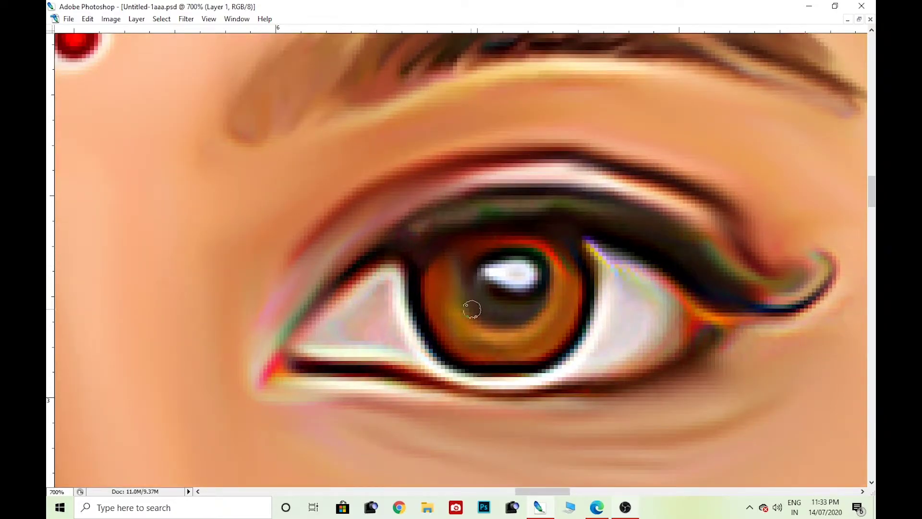
pyautogui.moveTo(465, 325)
pyautogui.mouseDown()
pyautogui.moveTo(519, 315)
pyautogui.moveTo(470, 254)
pyautogui.moveTo(473, 240)
pyautogui.mouseUp()
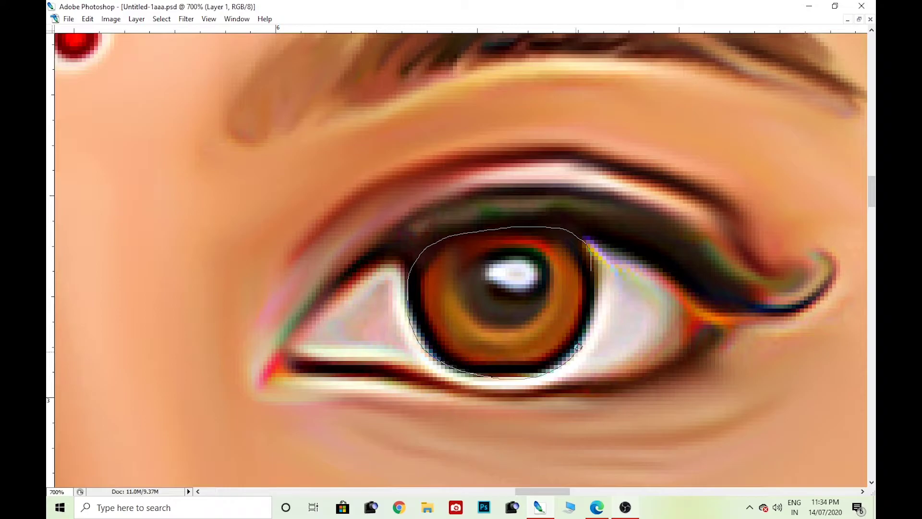
pyautogui.moveTo(578, 347); pyautogui.dragTo(581, 237)
pyautogui.hotkey('ctrl', 'alt', 'd')
pyautogui.press('BackSpace')
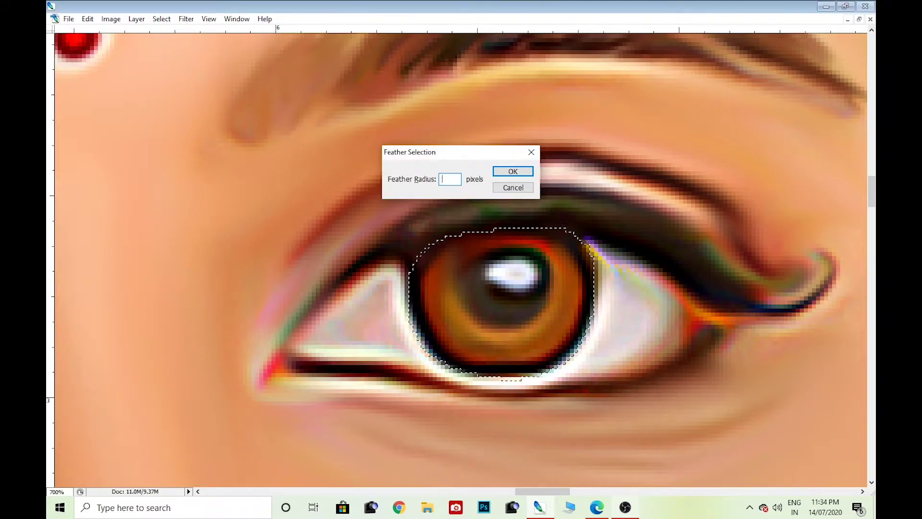
pyautogui.write('2')
pyautogui.press('Return')
pyautogui.hotkey('ctrl', 'b')
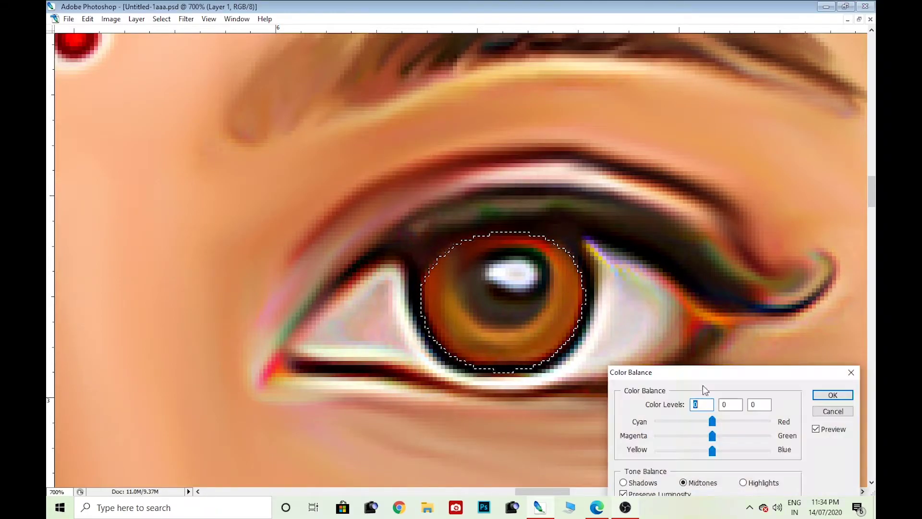
pyautogui.moveTo(712, 451); pyautogui.dragTo(770, 450)
pyautogui.moveTo(713, 421); pyautogui.dragTo(657, 422)
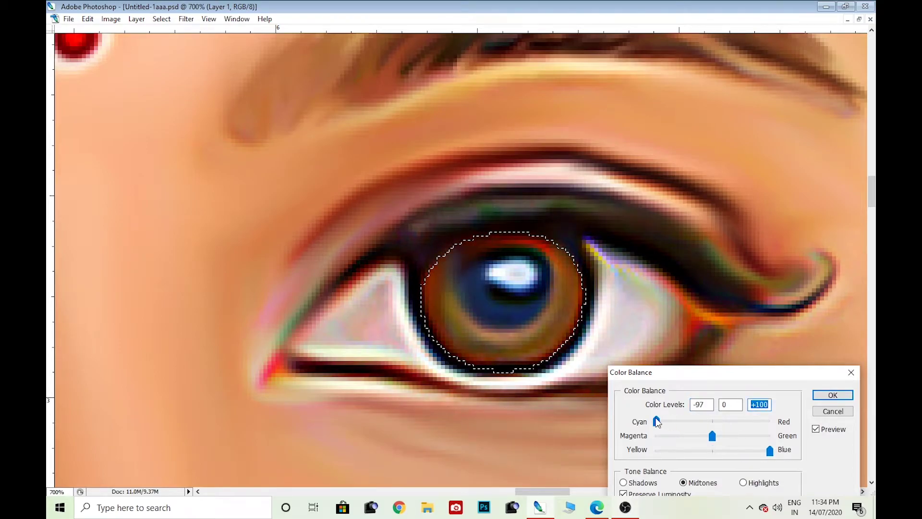
pyautogui.press('Escape')
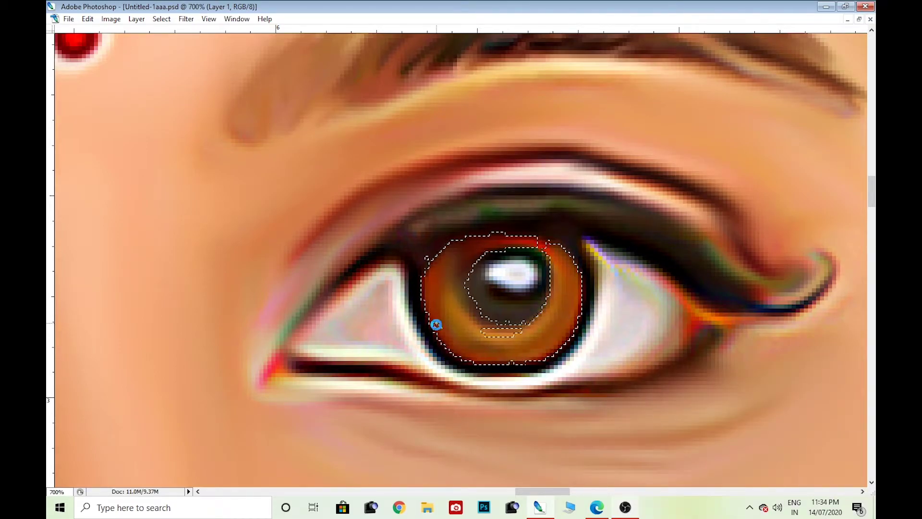
pyautogui.hotkey('ctrl', 'd')
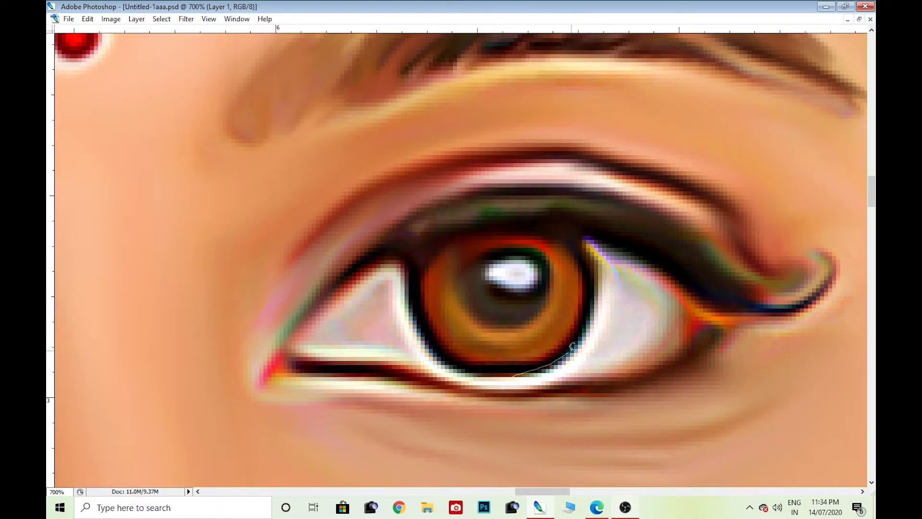
pyautogui.moveTo(553, 366); pyautogui.dragTo(538, 371)
pyautogui.hotkey('ctrl', 'alt', 'd')
pyautogui.press('Return')
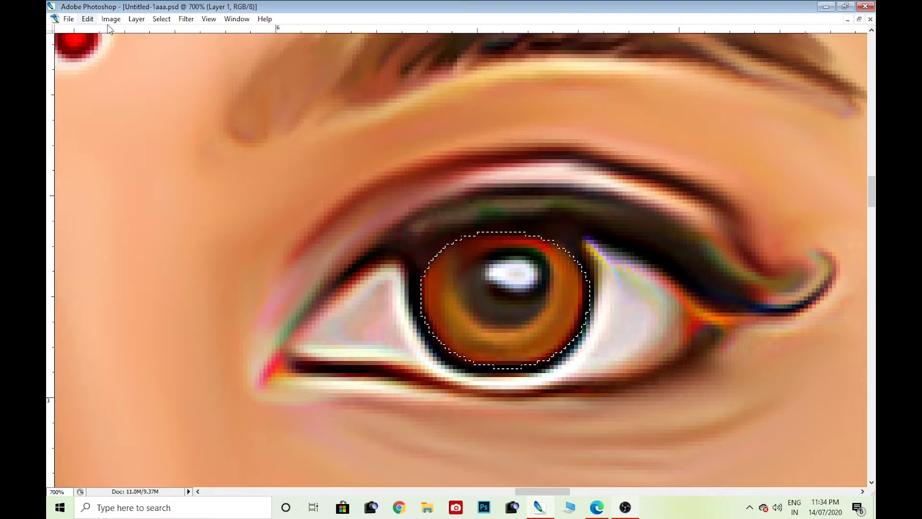
pyautogui.click(110, 19)
pyautogui.click(307, 252)
pyautogui.hotkey('ctrl', 'b')
pyautogui.press('Escape')
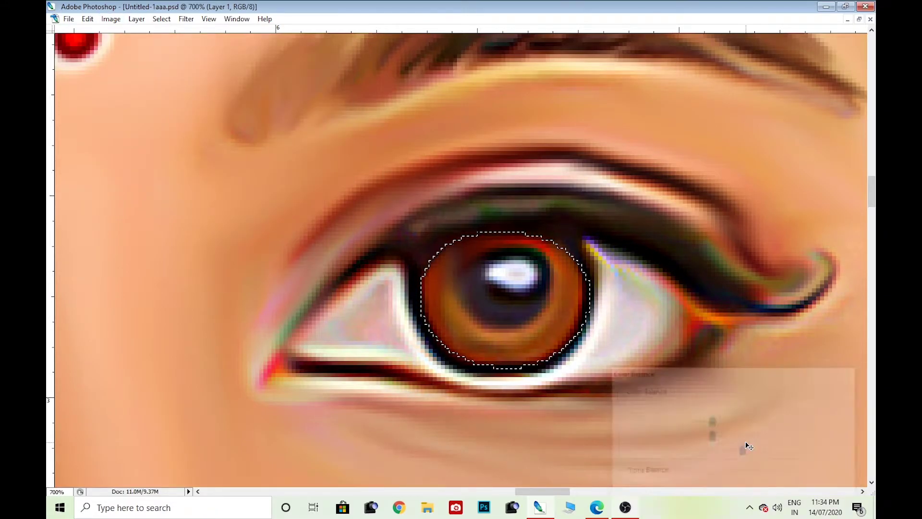
pyautogui.hotkey('ctrl', 'u')
pyautogui.moveTo(752, 443); pyautogui.dragTo(774, 443)
pyautogui.press('Escape')
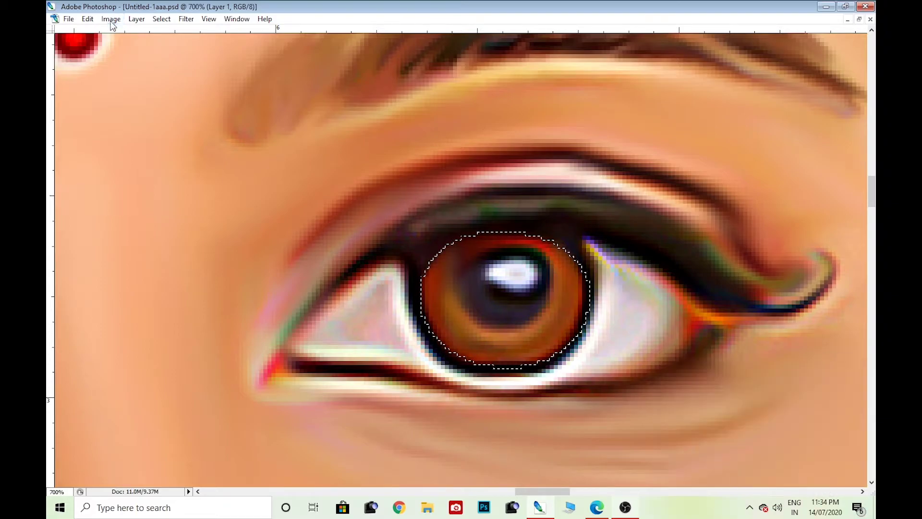
pyautogui.click(111, 19)
pyautogui.click(308, 278)
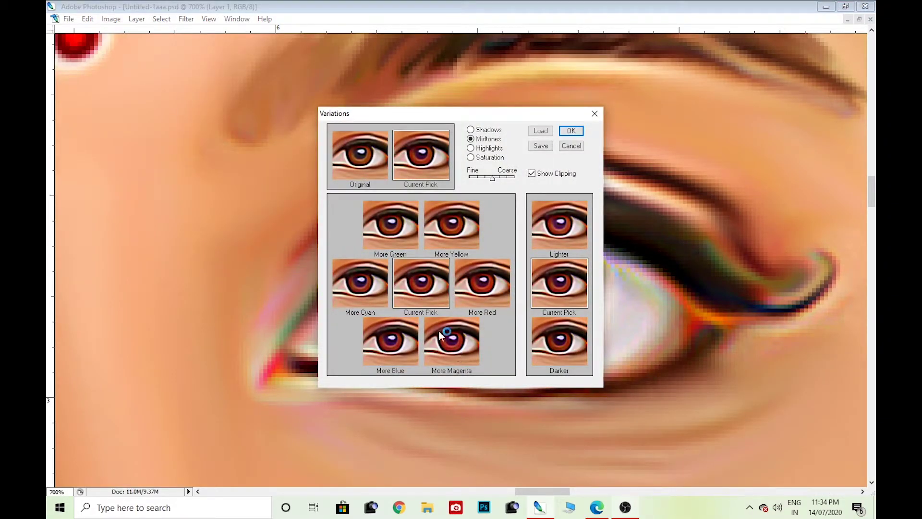
pyautogui.click(449, 348)
pyautogui.click(385, 180)
pyautogui.click(571, 145)
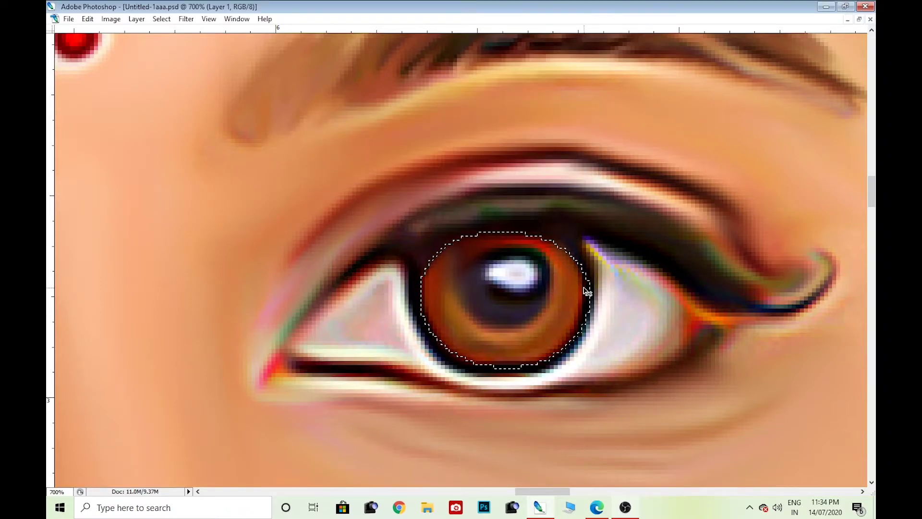
pyautogui.hotkey('ctrl', 'b')
pyautogui.moveTo(712, 450); pyautogui.dragTo(770, 450)
pyautogui.moveTo(713, 422); pyautogui.dragTo(655, 421)
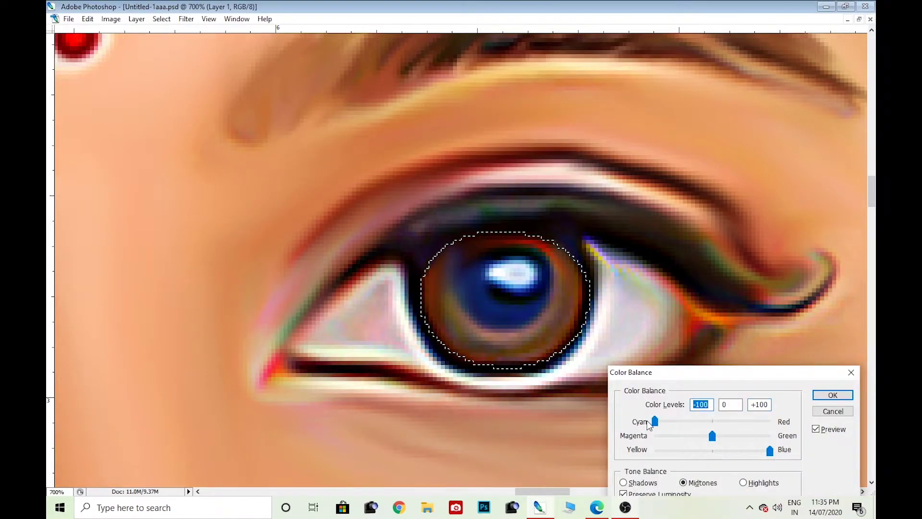
pyautogui.press('Escape')
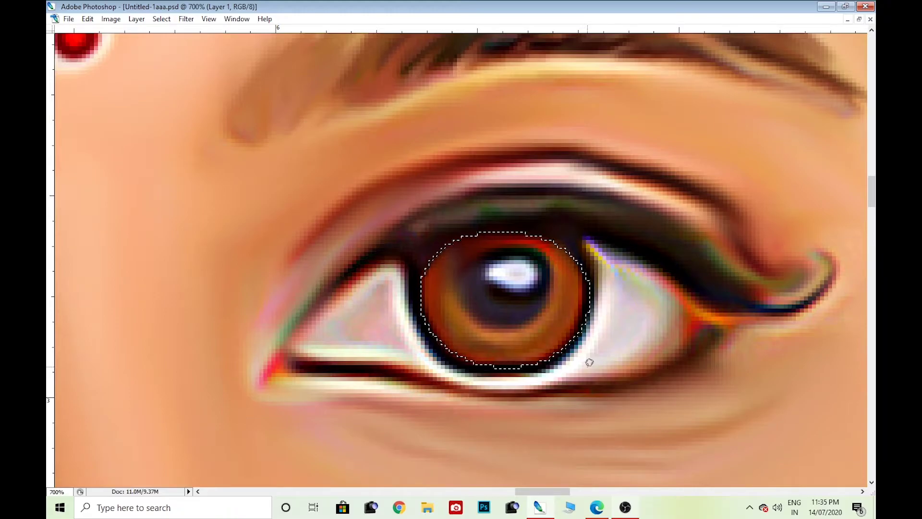
pyautogui.hotkey('ctrl', 'b')
pyautogui.moveTo(712, 436)
pyautogui.mouseDown()
pyautogui.moveTo(665, 435)
pyautogui.moveTo(727, 436)
pyautogui.moveTo(744, 421)
pyautogui.moveTo(769, 421)
pyautogui.mouseUp()
pyautogui.click(836, 410)
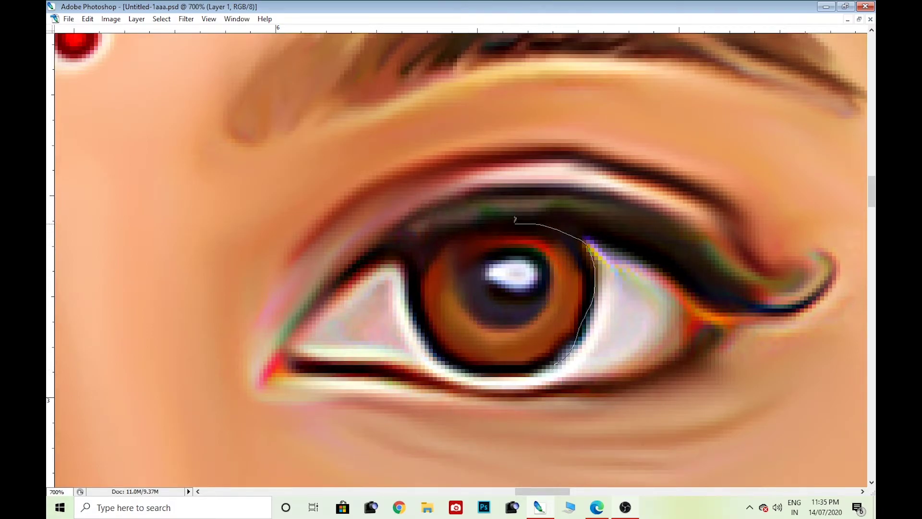
# Select the iris and try Hue/Saturation, Variations and Color Balance, discarding each change
pyautogui.moveTo(524, 376)
pyautogui.mouseDown()
pyautogui.moveTo(470, 307)
pyautogui.moveTo(417, 304)
pyautogui.mouseUp()
pyautogui.hotkey('ctrl', 'u')
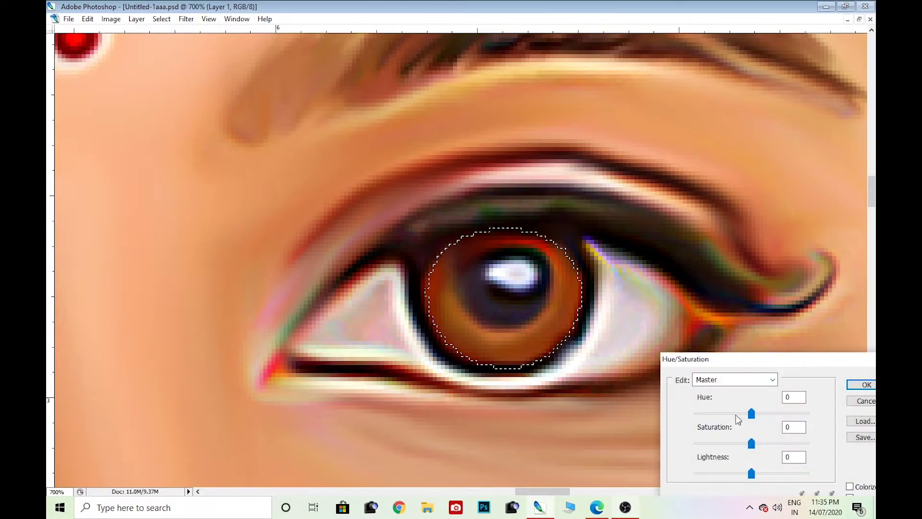
pyautogui.moveTo(752, 413)
pyautogui.mouseDown()
pyautogui.moveTo(818, 403)
pyautogui.moveTo(763, 413)
pyautogui.mouseUp()
pyautogui.press('Escape')
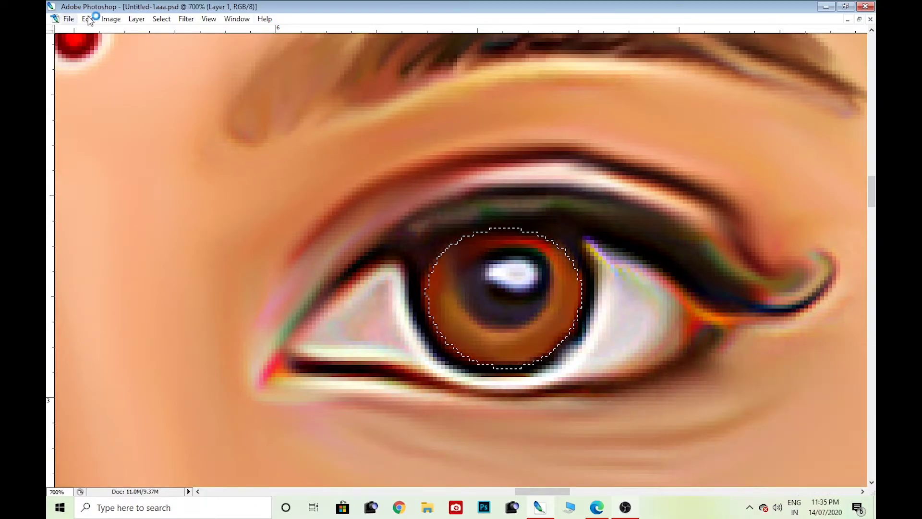
pyautogui.click(111, 18)
pyautogui.click(240, 283)
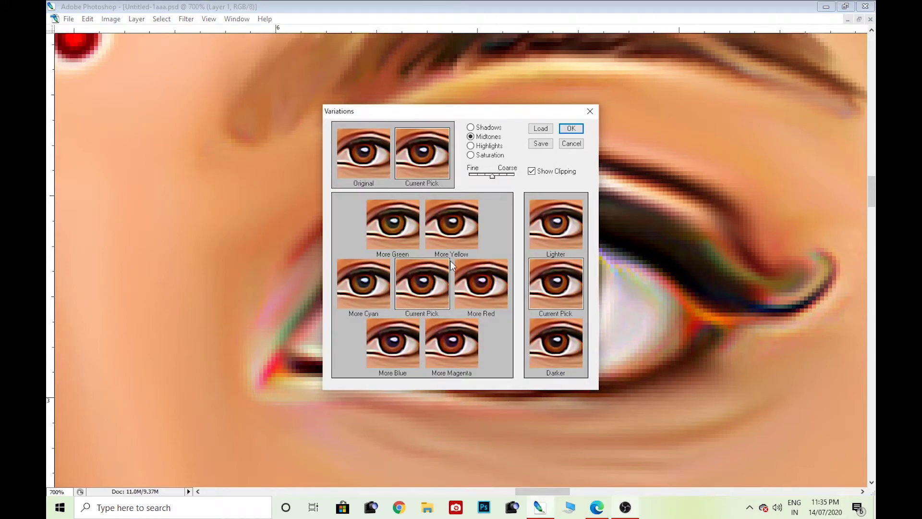
pyautogui.click(574, 145)
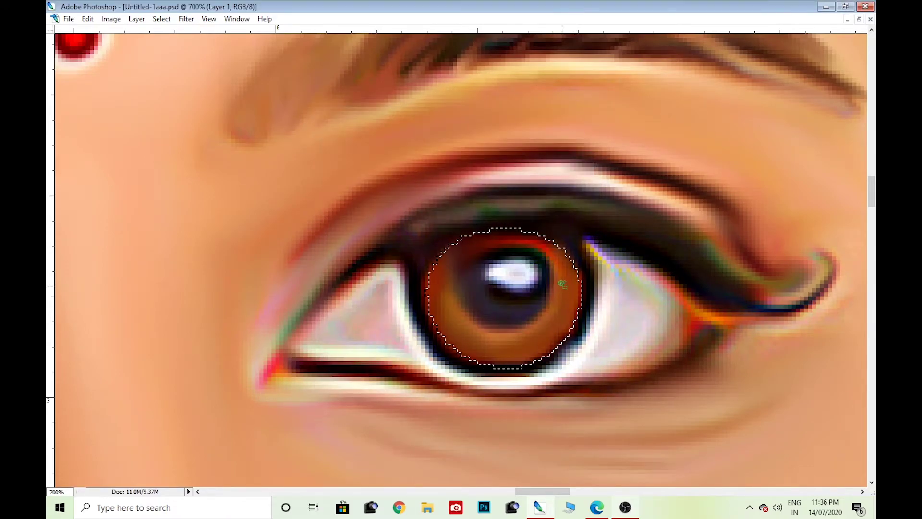
pyautogui.hotkey('ctrl', 'b')
pyautogui.moveTo(713, 449); pyautogui.dragTo(771, 447)
pyautogui.press('Escape')
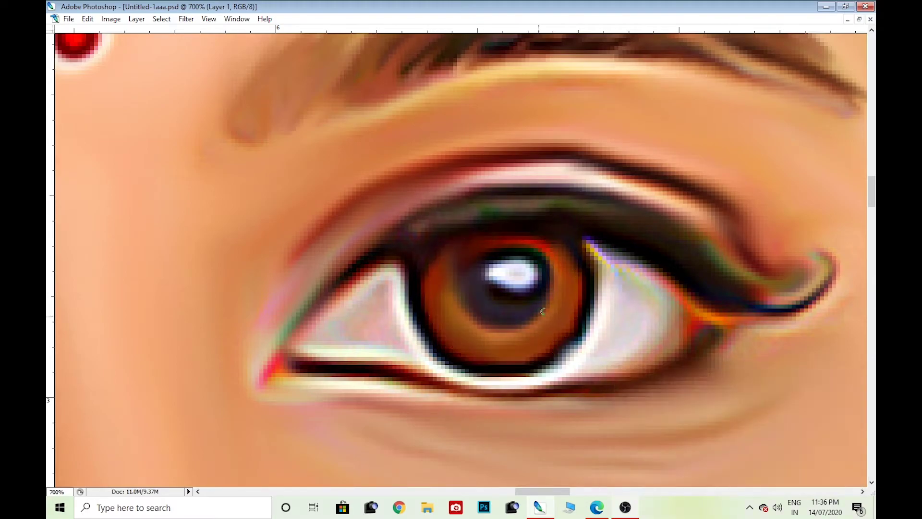
# Feather the iris ring selection and set Color Balance to Magenta −56, Blue +100
pyautogui.hotkey('ctrl', 'h')
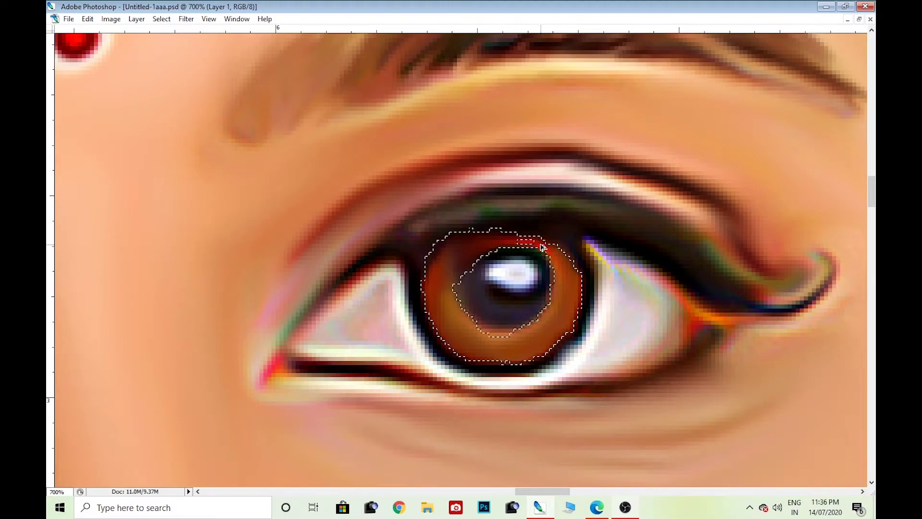
pyautogui.hotkey('ctrl', 'alt', 'd')
pyautogui.press('Return')
pyautogui.press('Return')
pyautogui.hotkey('ctrl', 'alt', 'd')
pyautogui.press('Return')
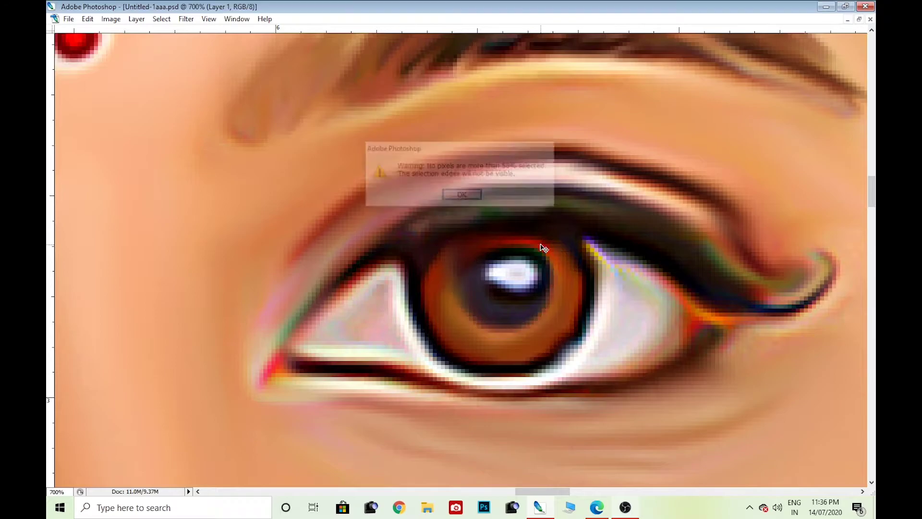
pyautogui.hotkey('ctrl', 'alt', 'd')
pyautogui.press('Return')
pyautogui.hotkey('ctrl', 'b')
pyautogui.moveTo(713, 450)
pyautogui.mouseDown()
pyautogui.moveTo(770, 450)
pyautogui.moveTo(680, 436)
pyautogui.mouseUp()
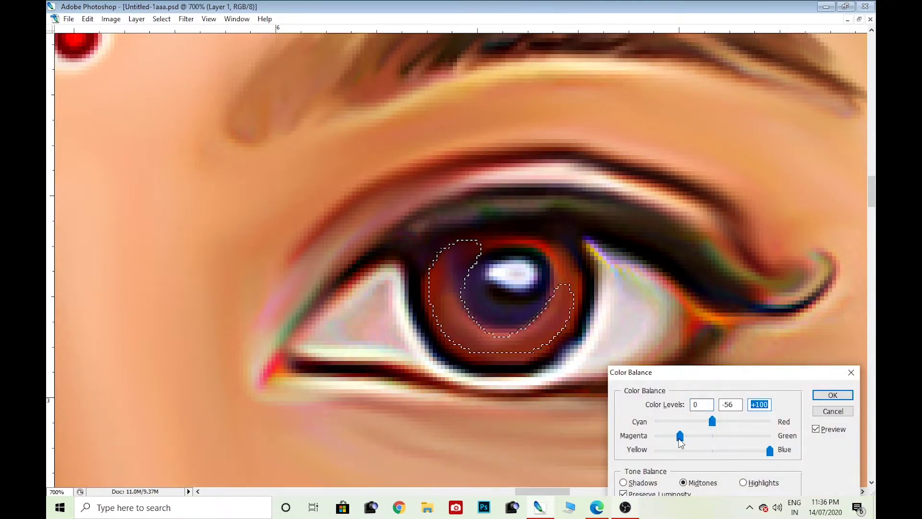
pyautogui.press('Return')
# Pan along the hair-edge pen path and load it as a selection with Ctrl+Enter
pyautogui.hotkey('ctrl', '-')
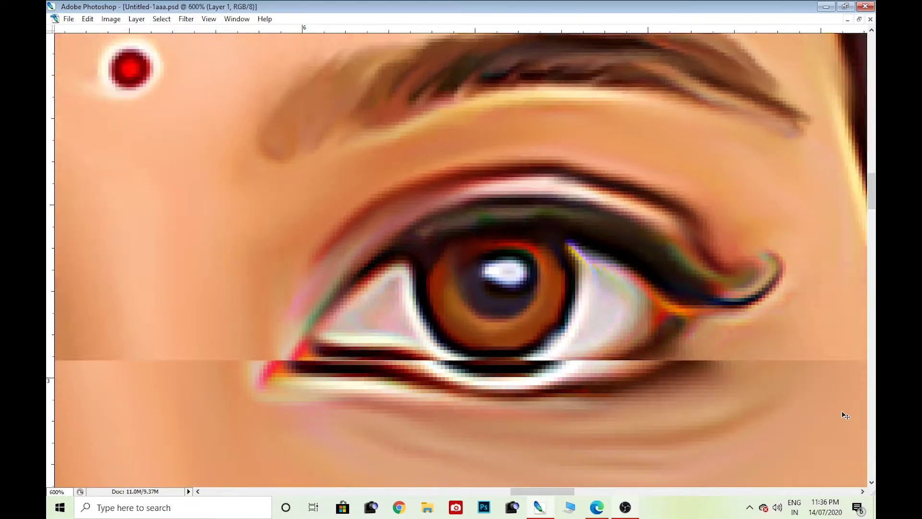
pyautogui.hotkey('ctrl', '0')
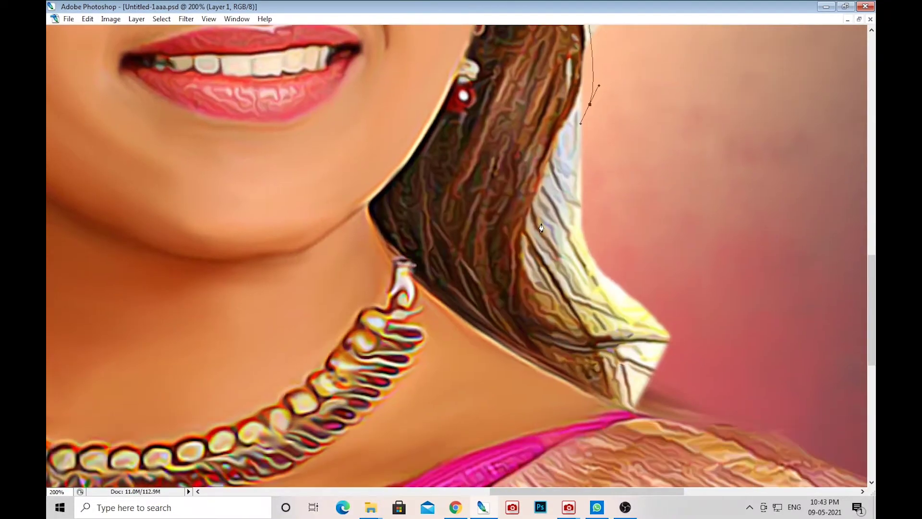
pyautogui.hotkey('ctrl', '0')
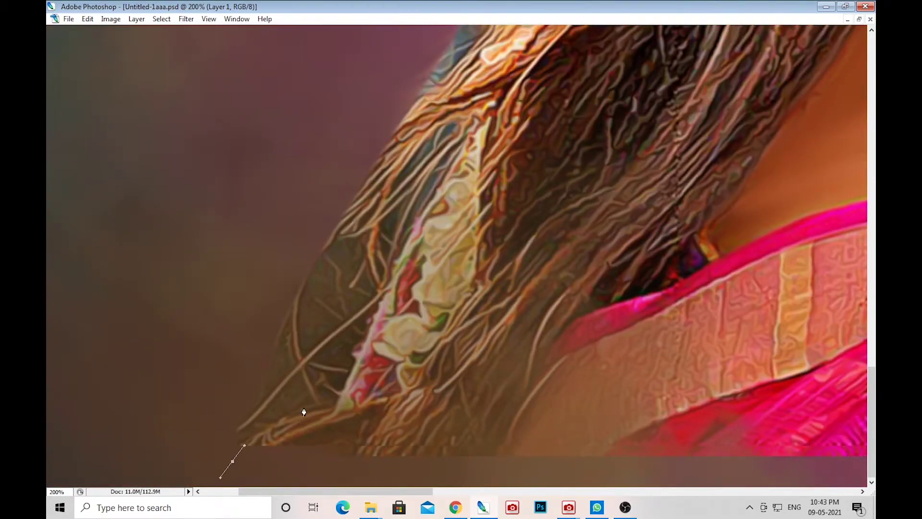
pyautogui.moveTo(305, 289); pyautogui.dragTo(336, 433)
pyautogui.moveTo(337, 240); pyautogui.dragTo(365, 432)
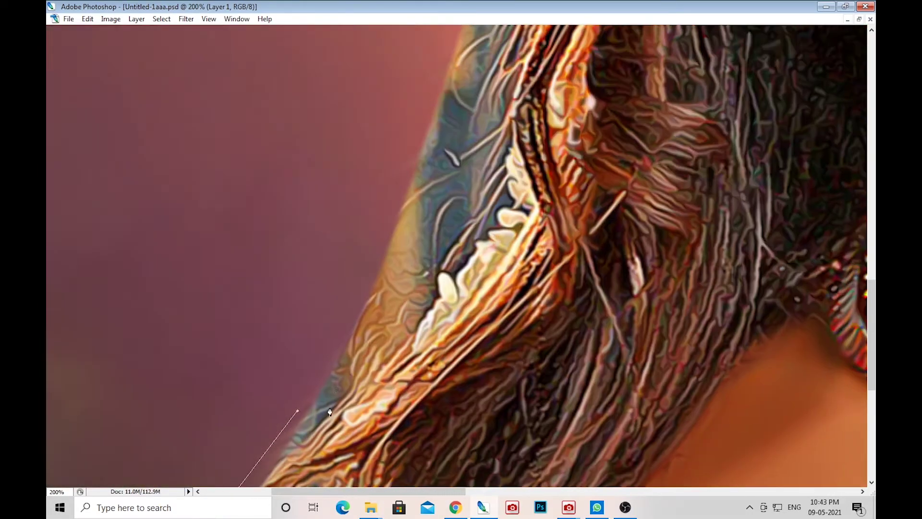
pyautogui.moveTo(365, 240); pyautogui.dragTo(394, 409)
pyautogui.moveTo(394, 240); pyautogui.dragTo(418, 483)
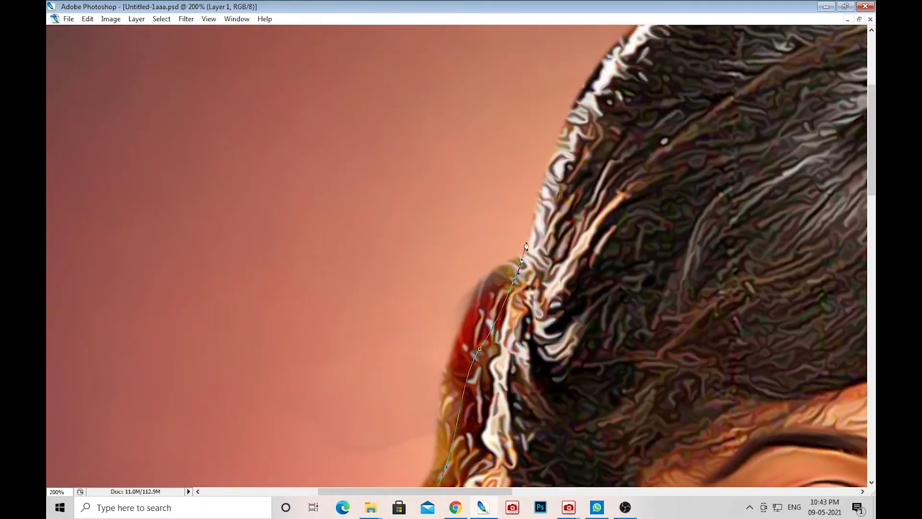
pyautogui.moveTo(240, 432); pyautogui.dragTo(238, 272)
pyautogui.hotkey('ctrl', 'Return')
pyautogui.hotkey('ctrl', '0')
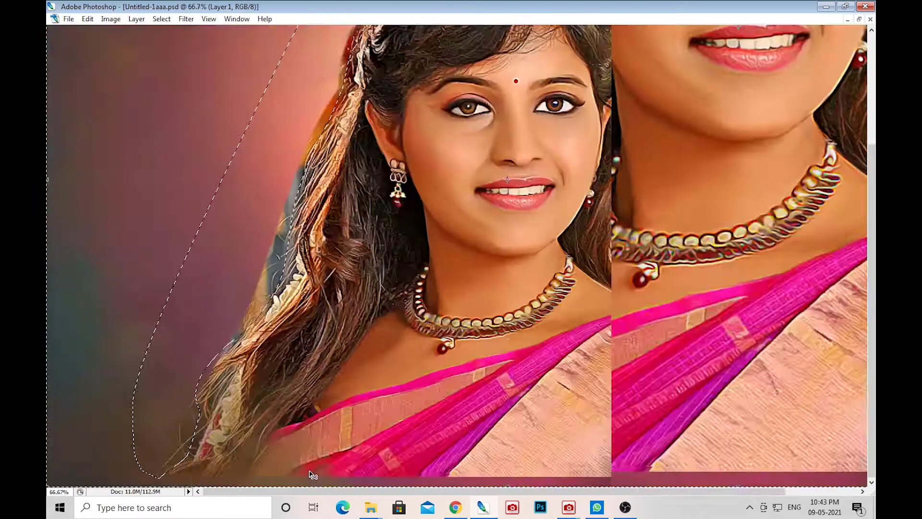
pyautogui.hotkey('ctrl', 't')
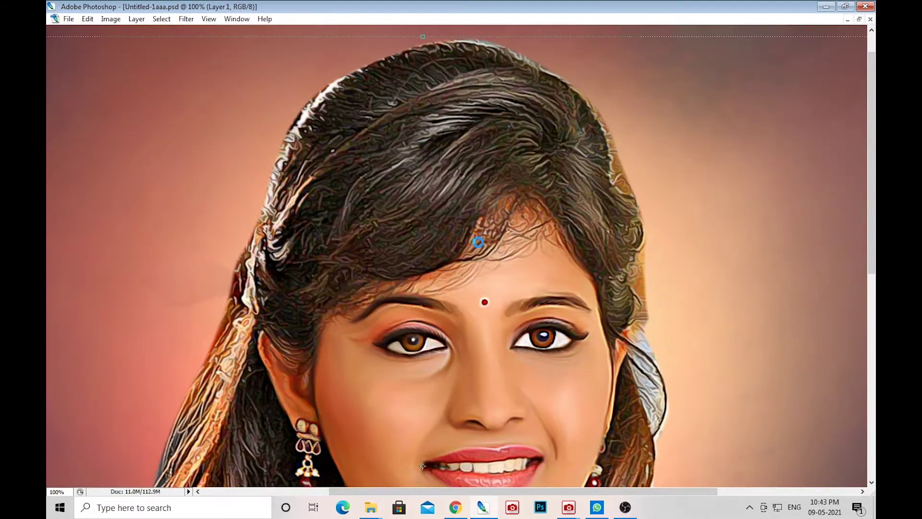
# Zoom in on the hairline and adjust the Smudge tool strength
pyautogui.hotkey('ctrl', '+')
pyautogui.press('Tab')
pyautogui.press('r')
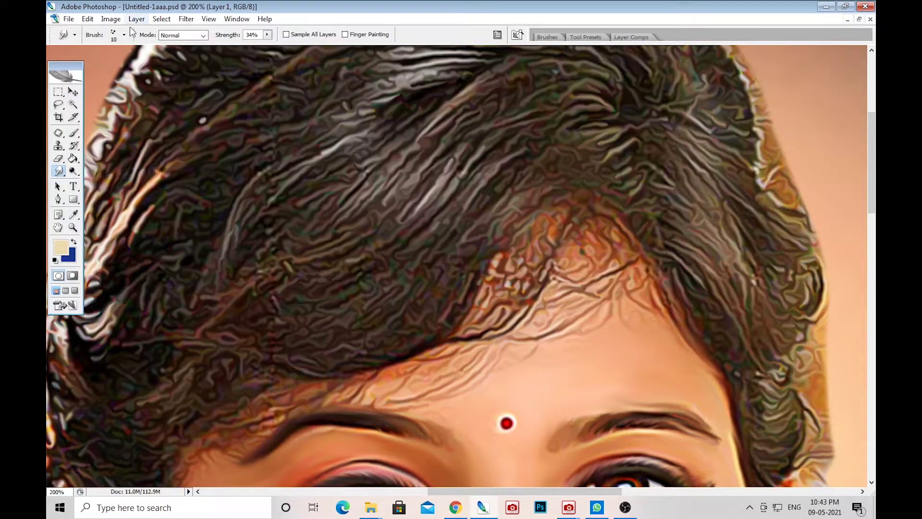
pyautogui.press('Tab')
pyautogui.press('Tab')
pyautogui.click(267, 35)
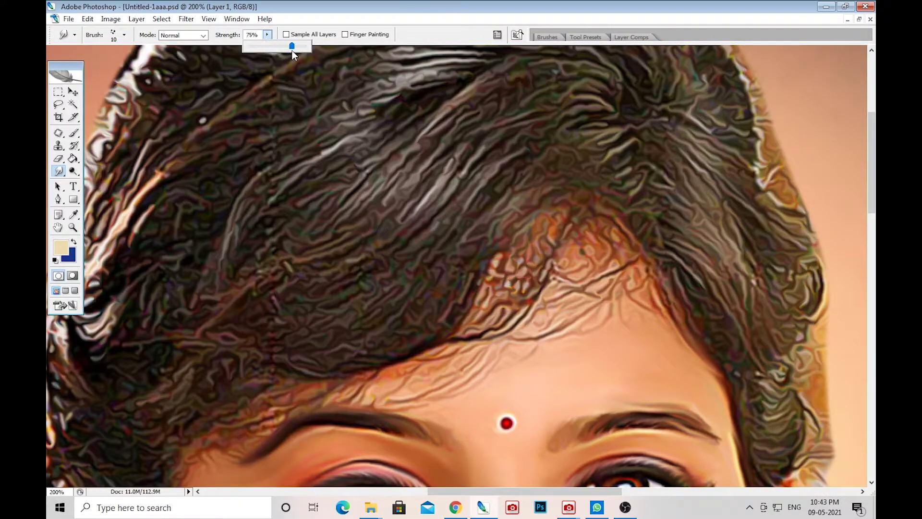
pyautogui.press('Tab')
pyautogui.hotkey('ctrl', '+')
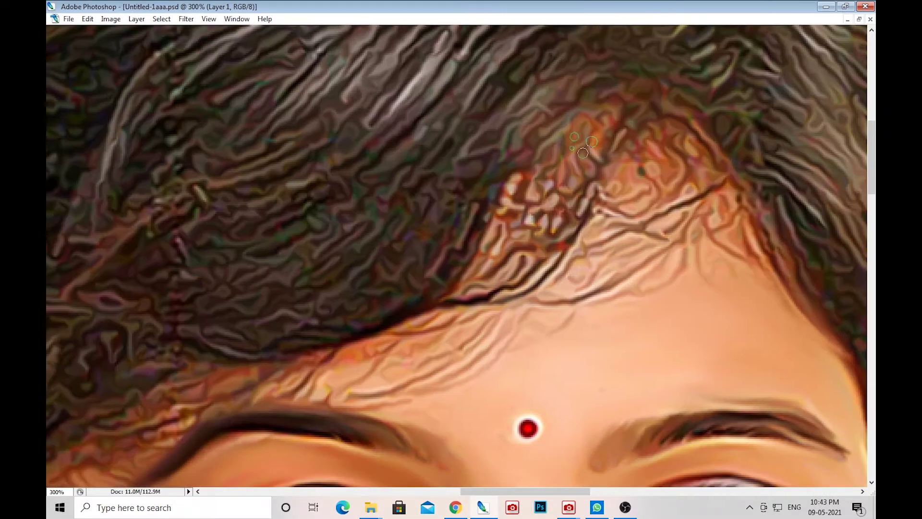
# Smudge the hairline strands toward the forehead, blending orange patches into brown
pyautogui.moveTo(605, 166); pyautogui.dragTo(480, 298)
pyautogui.moveTo(618, 110); pyautogui.dragTo(521, 289)
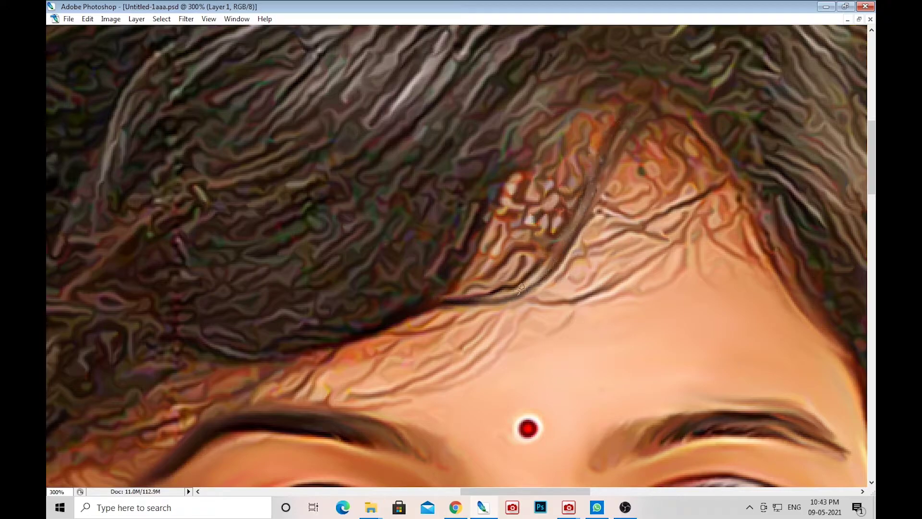
pyautogui.moveTo(578, 186); pyautogui.dragTo(481, 288)
pyautogui.moveTo(610, 120); pyautogui.dragTo(502, 274)
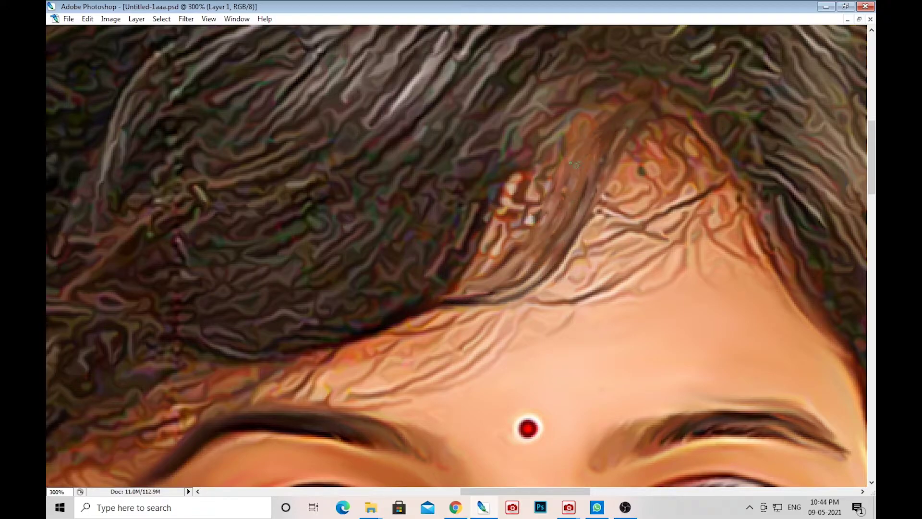
pyautogui.moveTo(557, 243); pyautogui.dragTo(505, 296)
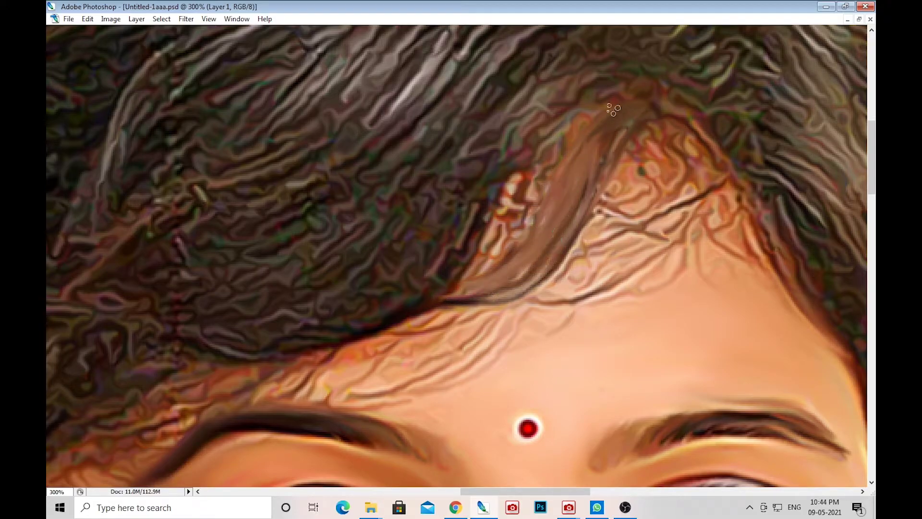
pyautogui.moveTo(552, 151); pyautogui.dragTo(483, 282)
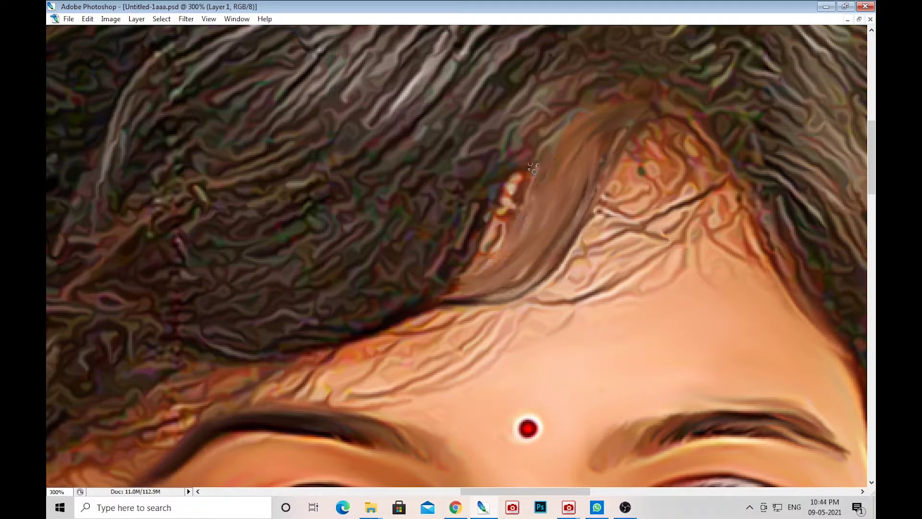
pyautogui.moveTo(522, 173); pyautogui.dragTo(478, 257)
pyautogui.moveTo(510, 171); pyautogui.dragTo(453, 292)
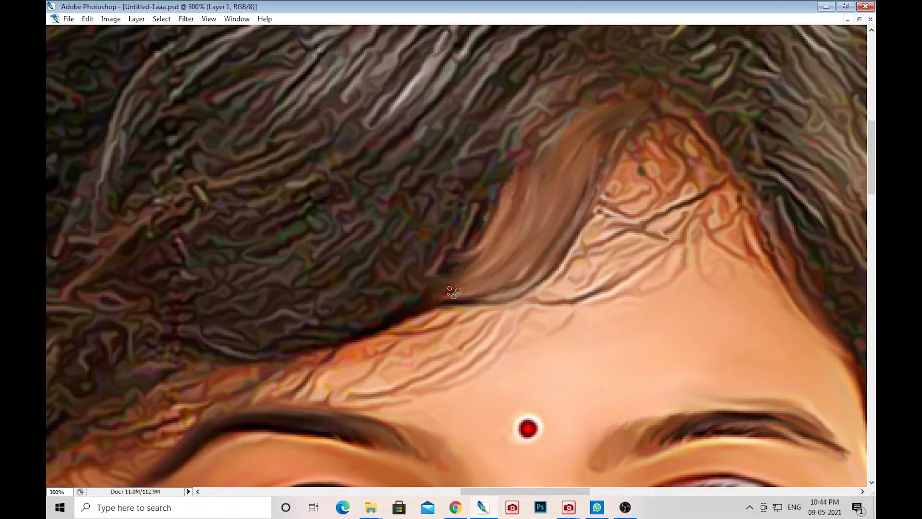
pyautogui.moveTo(600, 194); pyautogui.dragTo(451, 302)
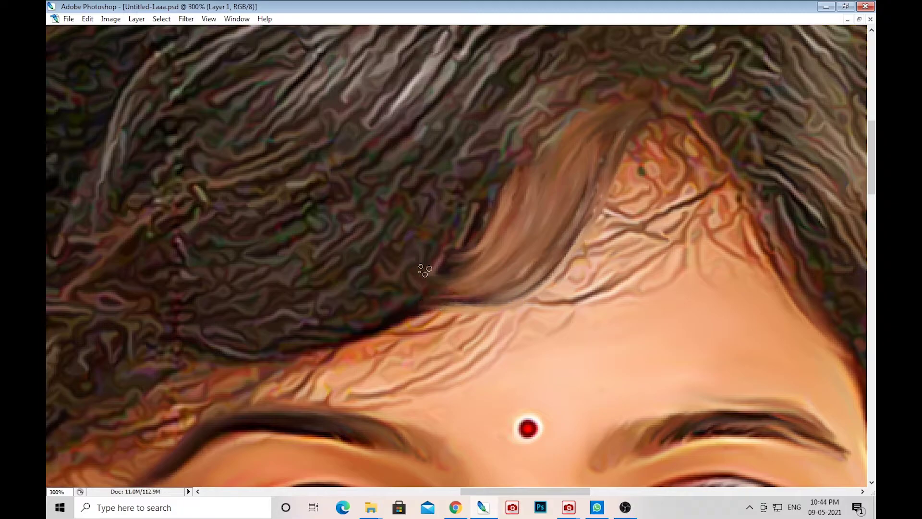
# Blend the brown strand's edges into the dark hair along the right hairline
pyautogui.moveTo(675, 150); pyautogui.dragTo(591, 132)
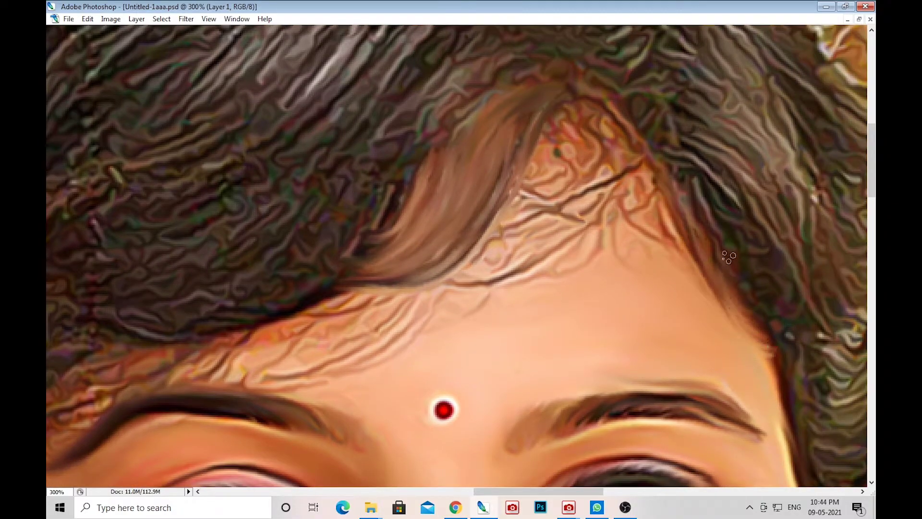
pyautogui.moveTo(572, 138); pyautogui.dragTo(646, 203)
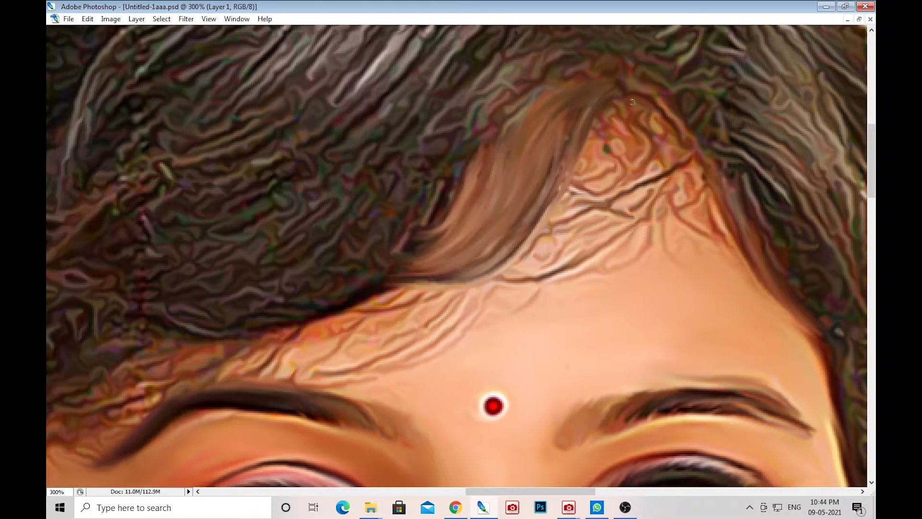
pyautogui.moveTo(710, 176); pyautogui.dragTo(580, 246)
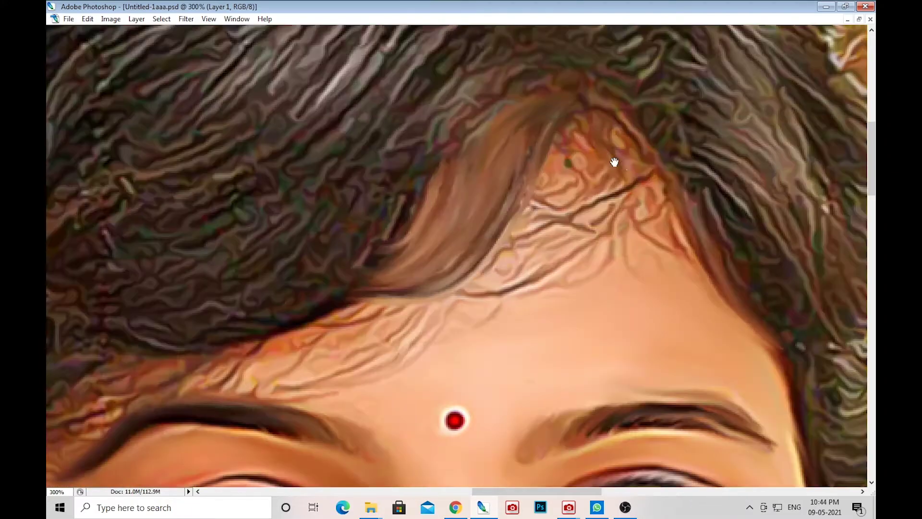
pyautogui.moveTo(615, 162); pyautogui.dragTo(647, 198)
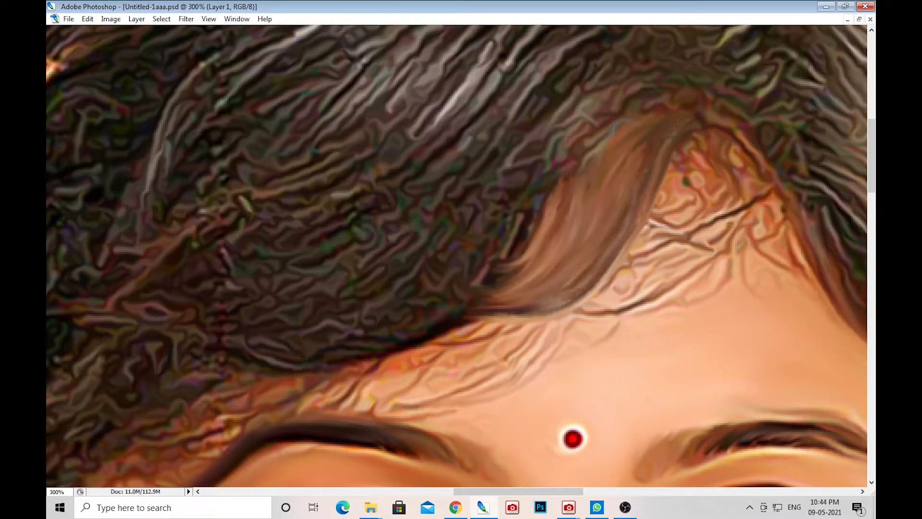
pyautogui.moveTo(679, 91); pyautogui.dragTo(700, 105)
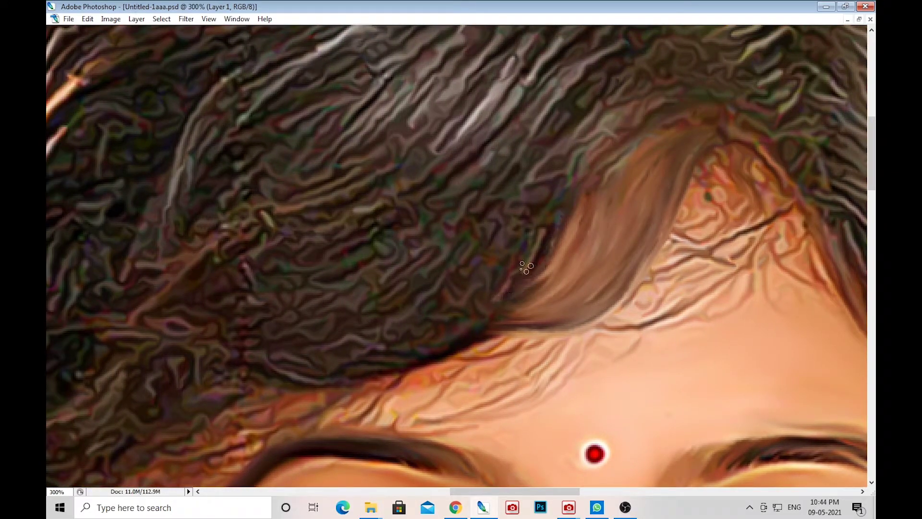
pyautogui.moveTo(553, 254)
pyautogui.mouseDown()
pyautogui.moveTo(596, 140)
pyautogui.moveTo(620, 161)
pyautogui.mouseUp()
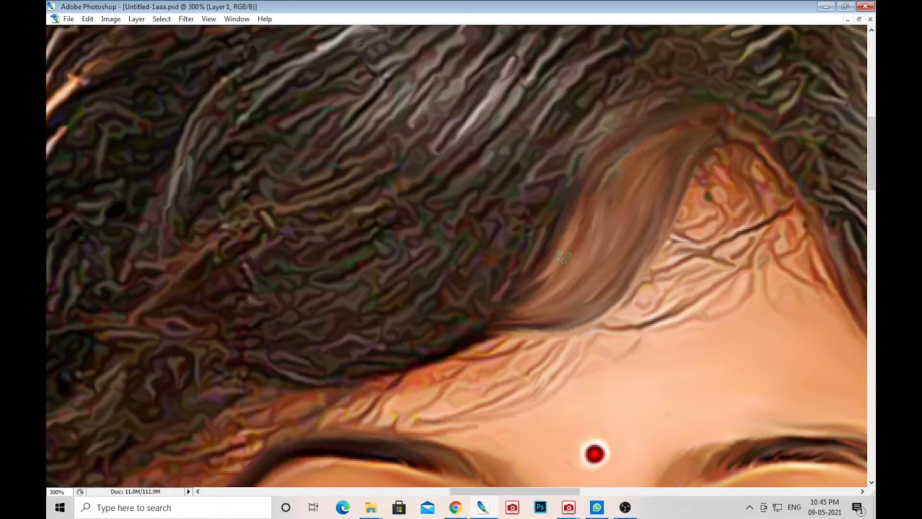
pyautogui.hotkey('ctrl', '-')
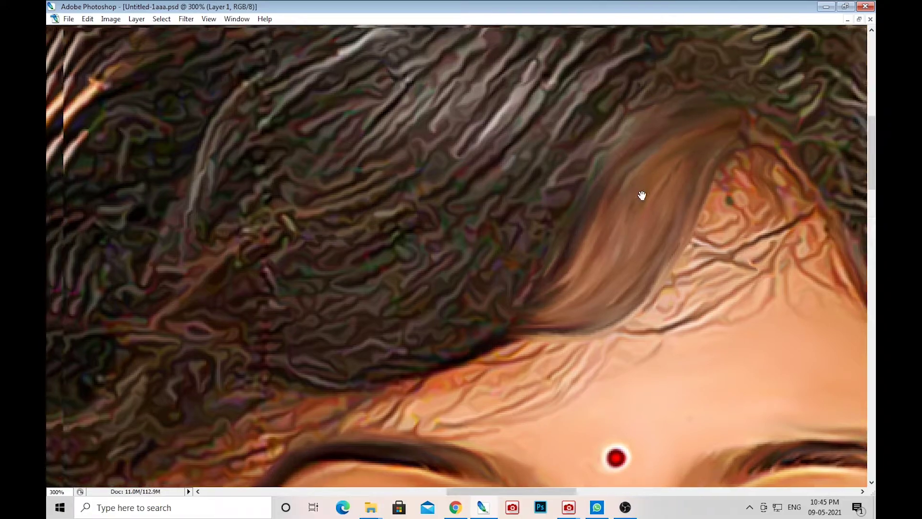
pyautogui.moveTo(611, 152); pyautogui.dragTo(409, 332)
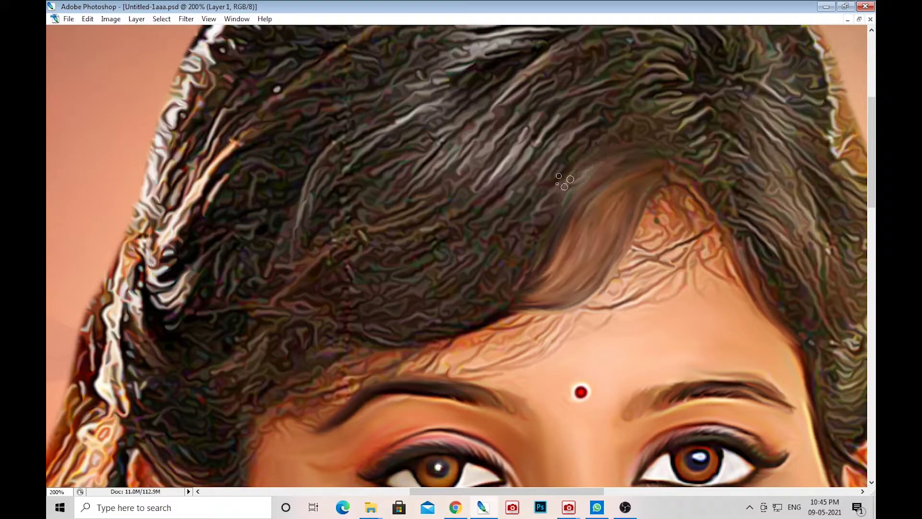
pyautogui.hotkey('ctrl', '+')
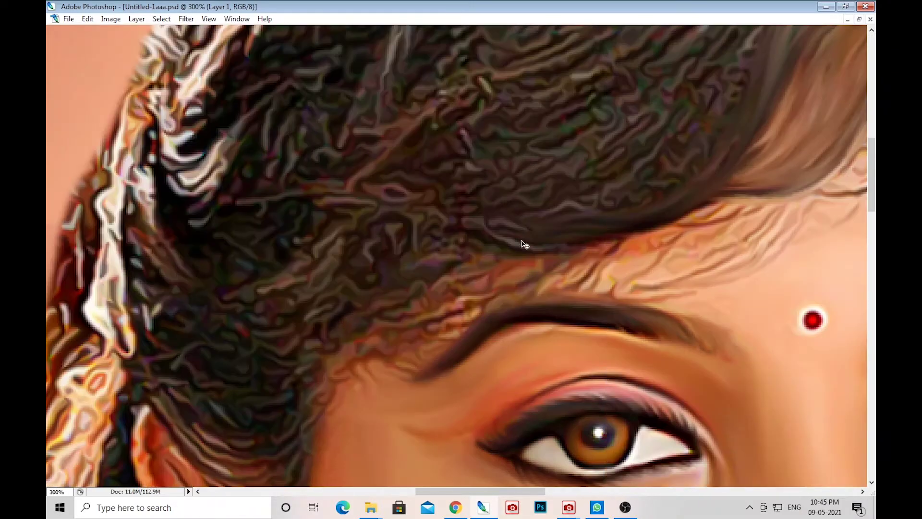
pyautogui.scroll(3, 470, 216)
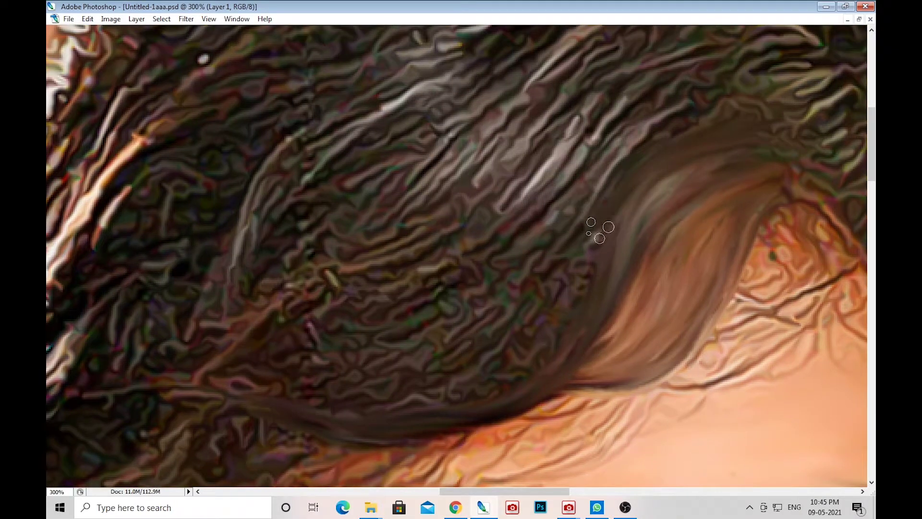
pyautogui.moveTo(601, 213); pyautogui.dragTo(500, 370)
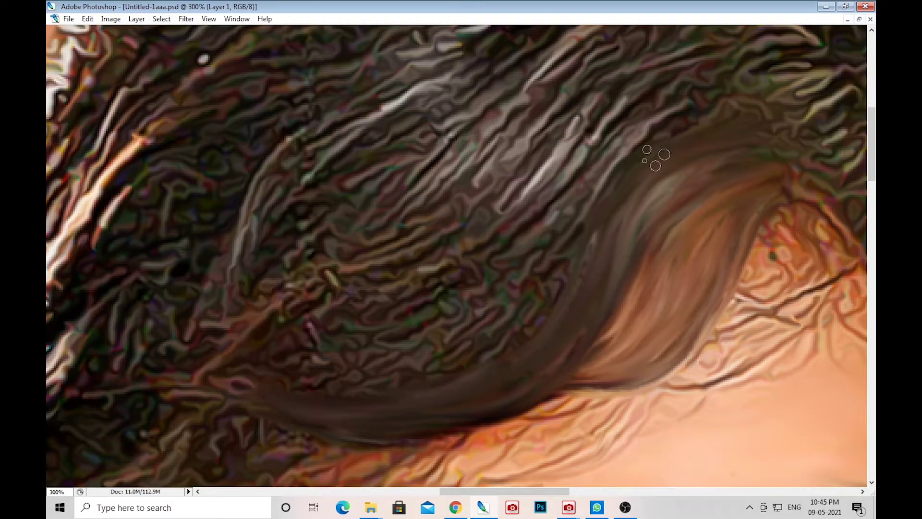
pyautogui.moveTo(586, 199)
pyautogui.mouseDown()
pyautogui.moveTo(267, 370)
pyautogui.moveTo(601, 211)
pyautogui.moveTo(700, 118)
pyautogui.moveTo(568, 225)
pyautogui.moveTo(243, 354)
pyautogui.moveTo(572, 181)
pyautogui.moveTo(496, 268)
pyautogui.moveTo(379, 336)
pyautogui.moveTo(471, 393)
pyautogui.mouseUp()
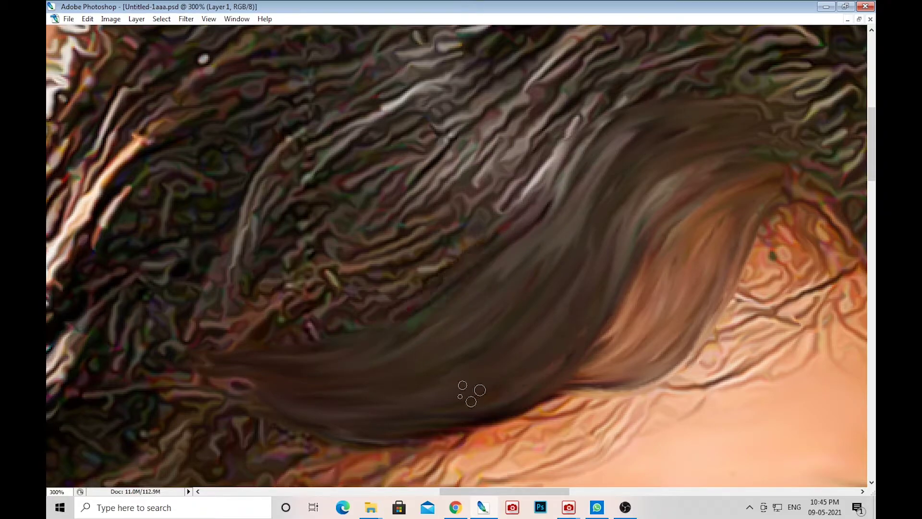
pyautogui.moveTo(714, 113)
pyautogui.mouseDown()
pyautogui.moveTo(346, 329)
pyautogui.moveTo(370, 302)
pyautogui.mouseUp()
# Reframe on the forehead and smooth the hair texture and upper strand
pyautogui.hotkey('ctrl', '-')
pyautogui.hotkey('ctrl', '-')
pyautogui.hotkey('ctrl', '-')
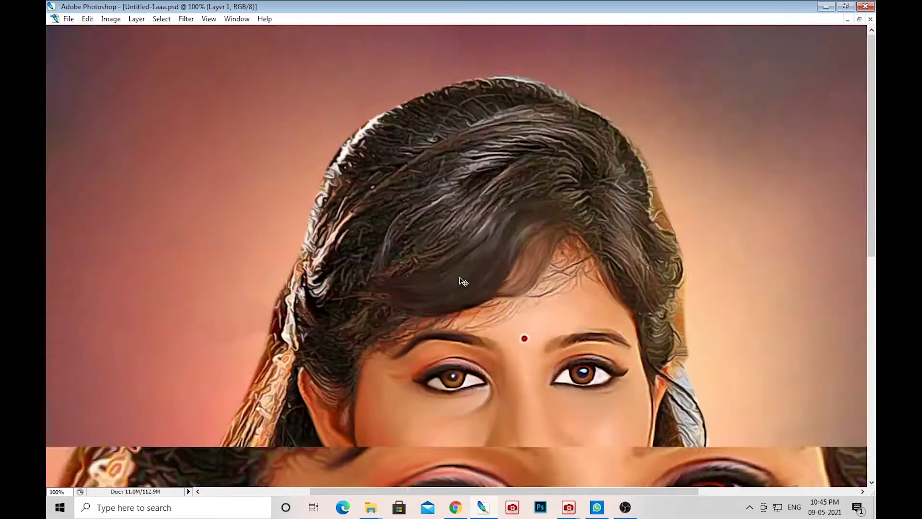
pyautogui.hotkey('ctrl', '+')
pyautogui.hotkey('ctrl', '+')
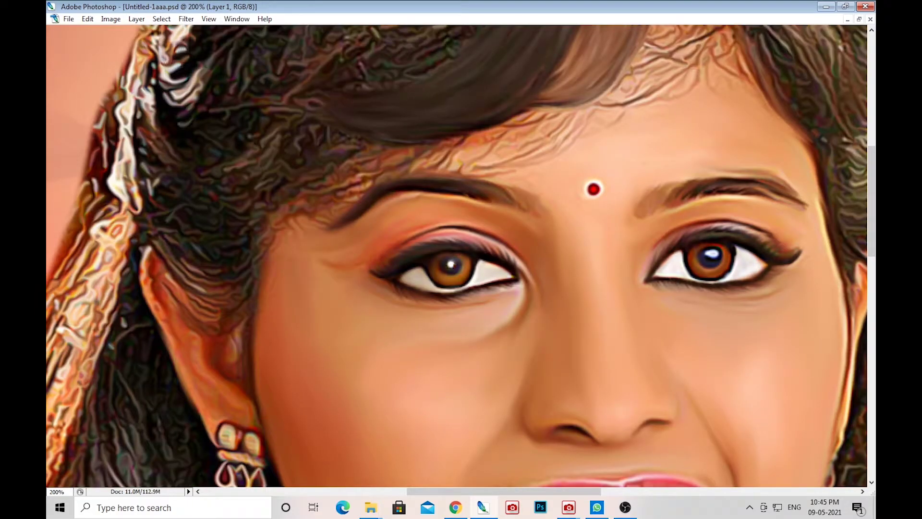
pyautogui.scroll(5, 413, 96)
pyautogui.hscroll(2, 511, 163)
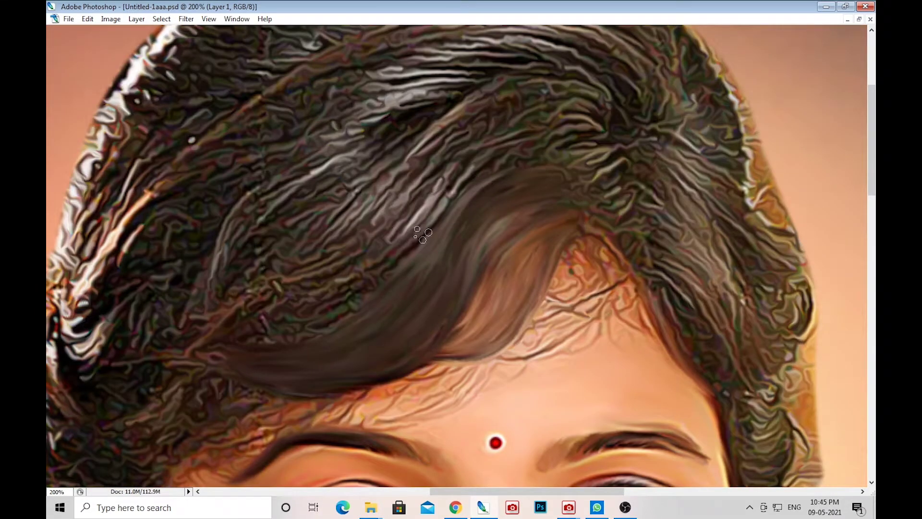
pyautogui.scroll(-1, 423, 234)
pyautogui.hscroll(-3, 423, 234)
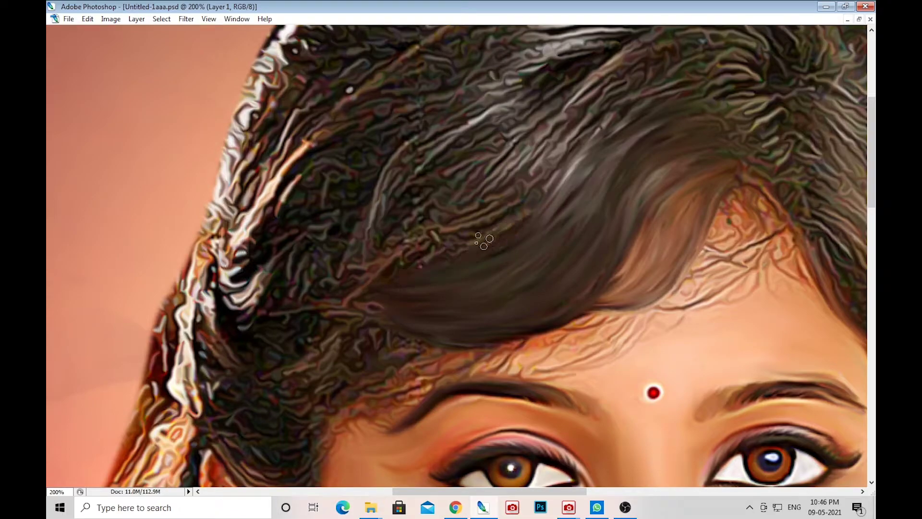
pyautogui.moveTo(484, 240)
pyautogui.mouseDown()
pyautogui.moveTo(625, 125)
pyautogui.moveTo(432, 253)
pyautogui.moveTo(593, 155)
pyautogui.moveTo(530, 180)
pyautogui.mouseUp()
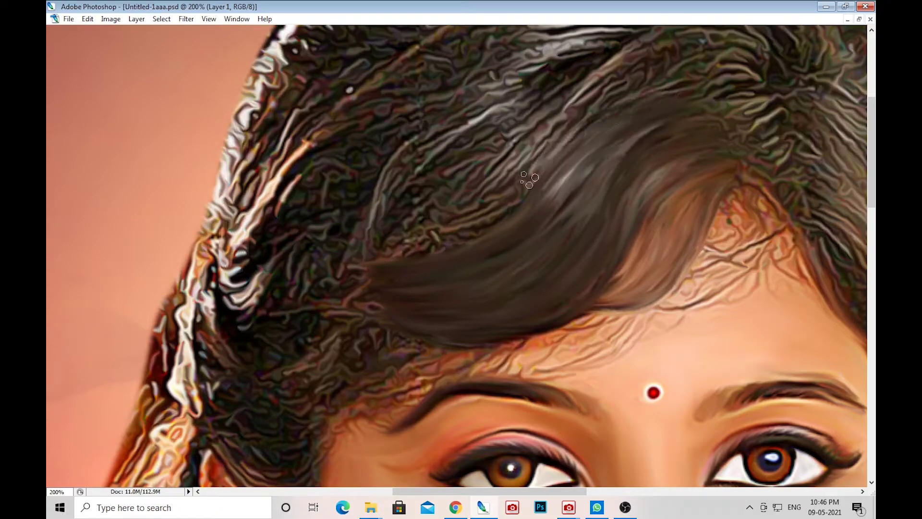
pyautogui.scroll(1, 625, 216)
pyautogui.scroll(1, 672, 226)
pyautogui.scroll(1, 752, 240)
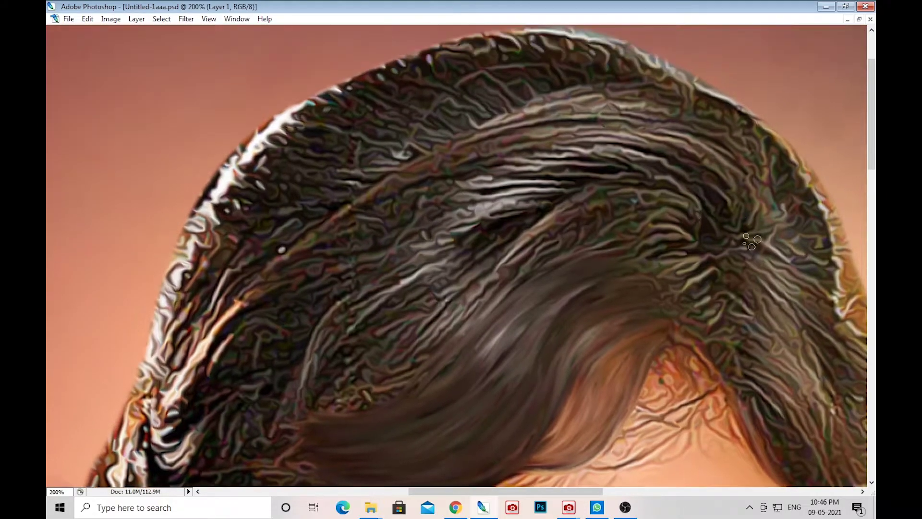
pyautogui.moveTo(745, 224); pyautogui.dragTo(495, 158)
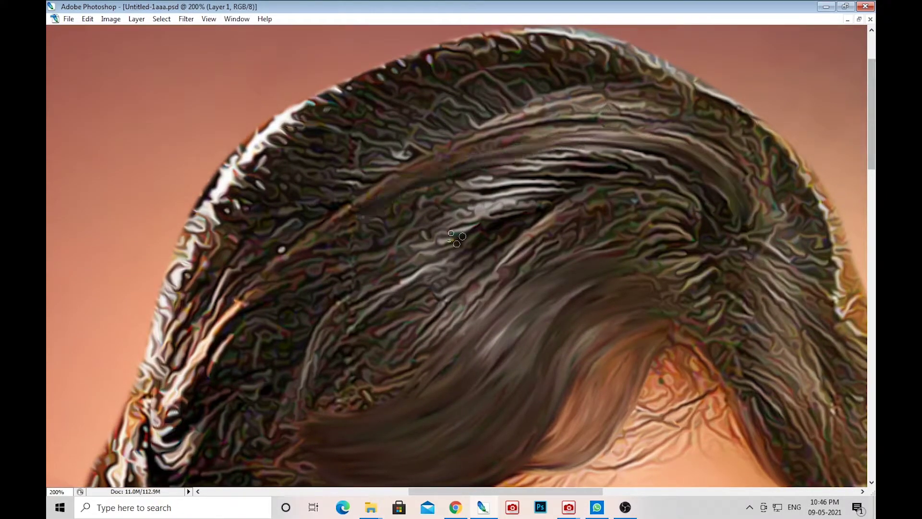
pyautogui.moveTo(735, 211); pyautogui.dragTo(495, 165)
pyautogui.moveTo(759, 188); pyautogui.dragTo(509, 118)
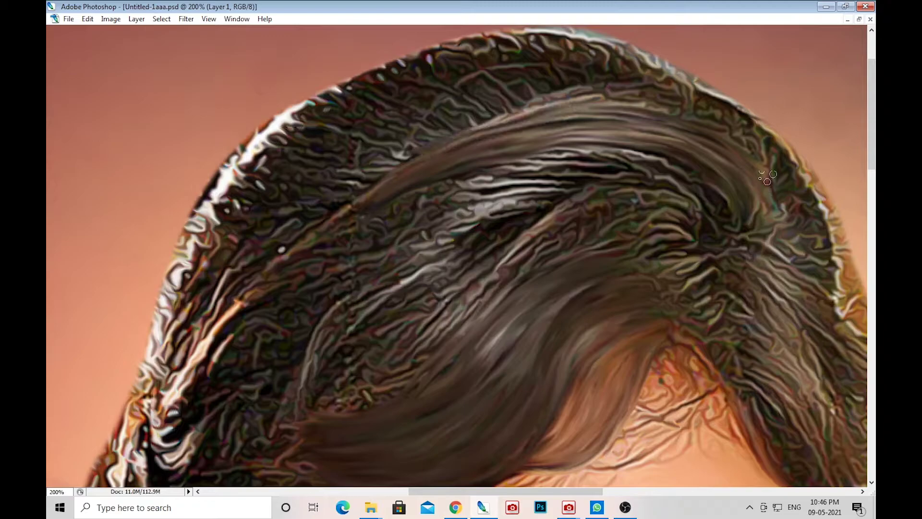
pyautogui.moveTo(766, 183)
pyautogui.mouseDown()
pyautogui.moveTo(480, 125)
pyautogui.moveTo(510, 122)
pyautogui.mouseUp()
# Keep smoothing the upper and middle hair strands with long strokes
pyautogui.moveTo(700, 103); pyautogui.dragTo(475, 120)
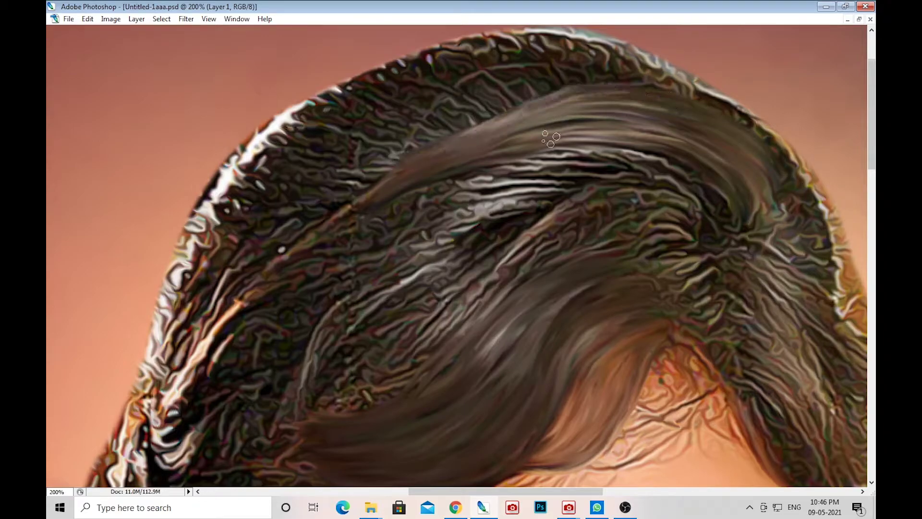
pyautogui.moveTo(663, 88); pyautogui.dragTo(456, 130)
pyautogui.moveTo(747, 221); pyautogui.dragTo(529, 154)
pyautogui.moveTo(432, 193); pyautogui.dragTo(508, 167)
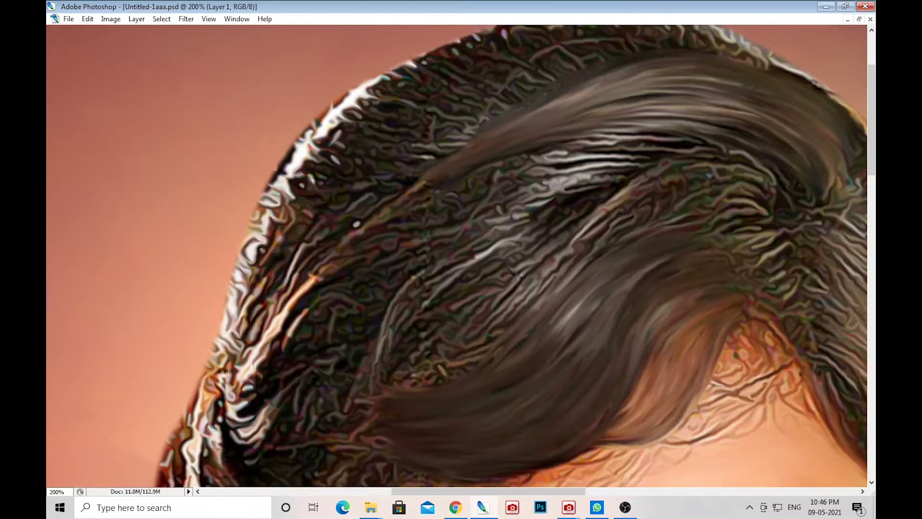
pyautogui.moveTo(776, 185); pyautogui.dragTo(533, 168)
pyautogui.moveTo(775, 183)
pyautogui.mouseDown()
pyautogui.moveTo(663, 153)
pyautogui.moveTo(480, 168)
pyautogui.moveTo(360, 230)
pyautogui.moveTo(509, 174)
pyautogui.mouseUp()
pyautogui.moveTo(778, 183); pyautogui.dragTo(595, 159)
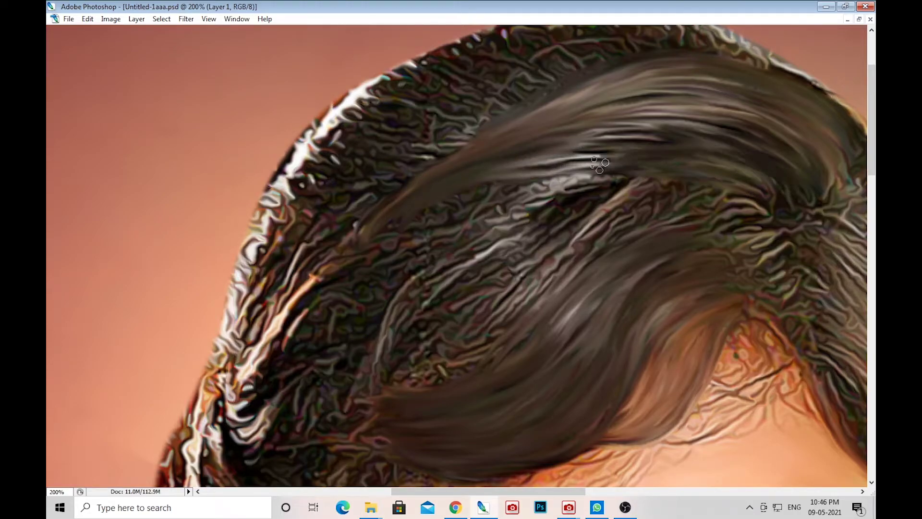
pyautogui.moveTo(744, 163); pyautogui.dragTo(600, 145)
pyautogui.moveTo(798, 144); pyautogui.dragTo(619, 137)
# Smooth the middle hair strands from the upper right toward the middle-left
pyautogui.moveTo(733, 184)
pyautogui.mouseDown()
pyautogui.moveTo(596, 197)
pyautogui.moveTo(534, 283)
pyautogui.mouseUp()
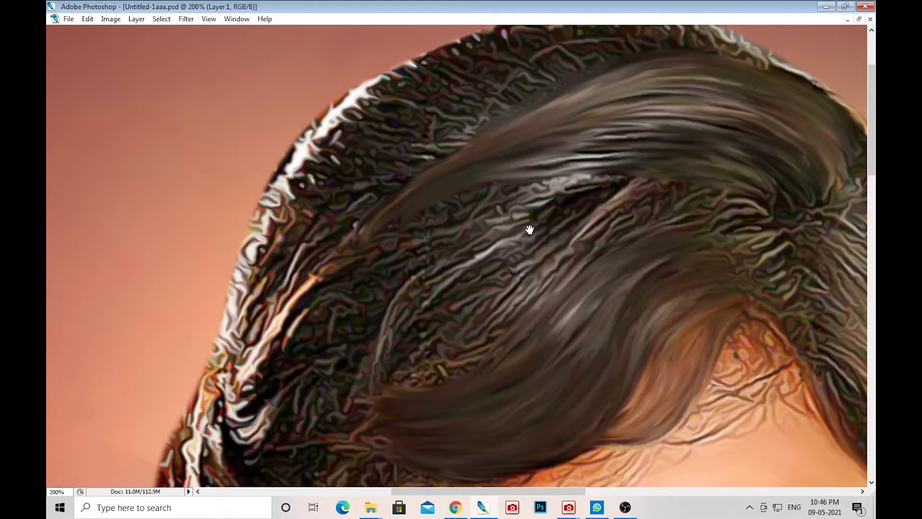
pyautogui.moveTo(531, 231); pyautogui.dragTo(560, 175)
pyautogui.moveTo(687, 125); pyautogui.dragTo(495, 288)
pyautogui.moveTo(698, 154)
pyautogui.mouseDown()
pyautogui.moveTo(607, 189)
pyautogui.moveTo(510, 253)
pyautogui.mouseUp()
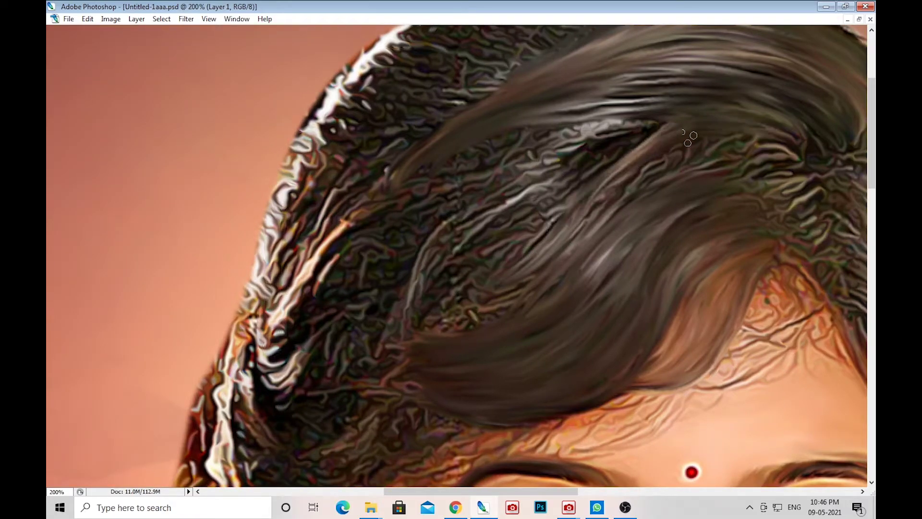
pyautogui.moveTo(619, 173); pyautogui.dragTo(533, 254)
pyautogui.moveTo(779, 140); pyautogui.dragTo(586, 233)
pyautogui.moveTo(798, 154); pyautogui.dragTo(509, 274)
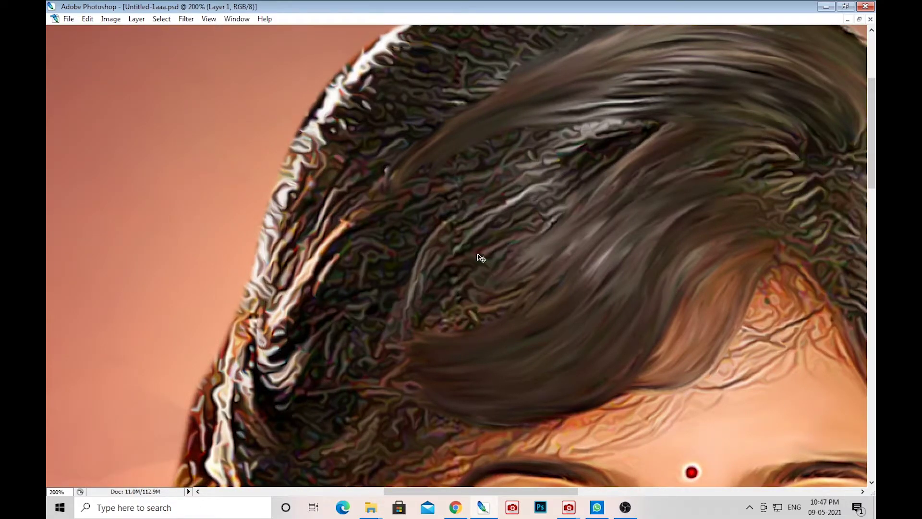
pyautogui.moveTo(800, 151)
pyautogui.mouseDown()
pyautogui.moveTo(486, 322)
pyautogui.moveTo(415, 301)
pyautogui.mouseUp()
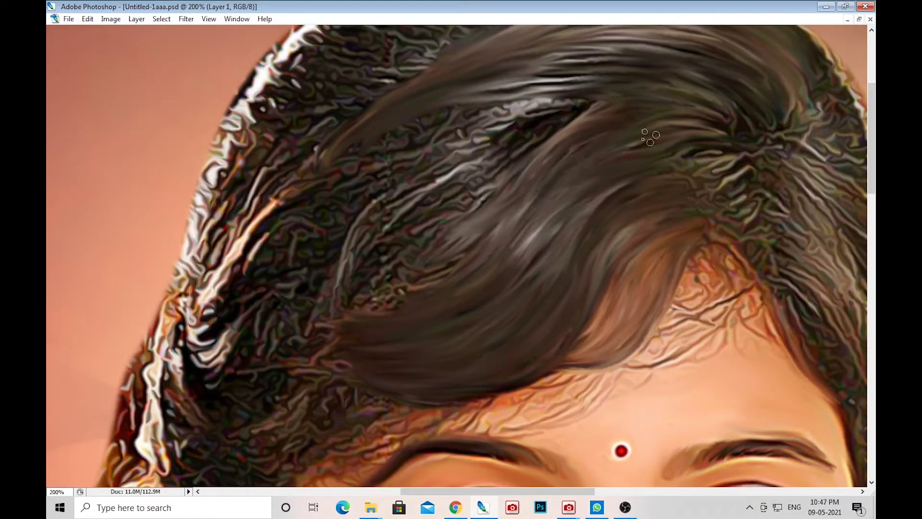
pyautogui.moveTo(618, 140); pyautogui.dragTo(365, 301)
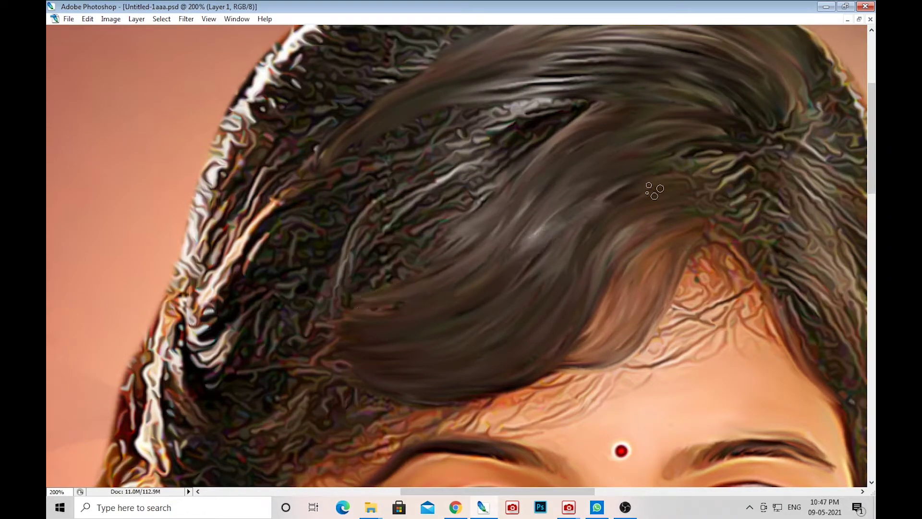
# Smooth the crinkly upper-right edge and hair between hairline and temple
pyautogui.moveTo(744, 180); pyautogui.dragTo(628, 193)
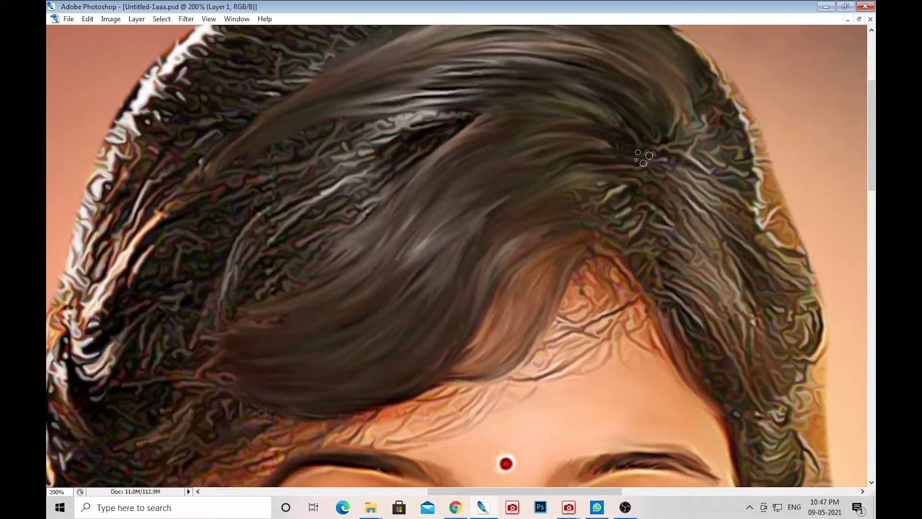
pyautogui.moveTo(648, 139); pyautogui.dragTo(608, 168)
pyautogui.moveTo(617, 134)
pyautogui.mouseDown()
pyautogui.moveTo(611, 183)
pyautogui.moveTo(576, 145)
pyautogui.moveTo(533, 243)
pyautogui.moveTo(509, 221)
pyautogui.moveTo(440, 226)
pyautogui.mouseUp()
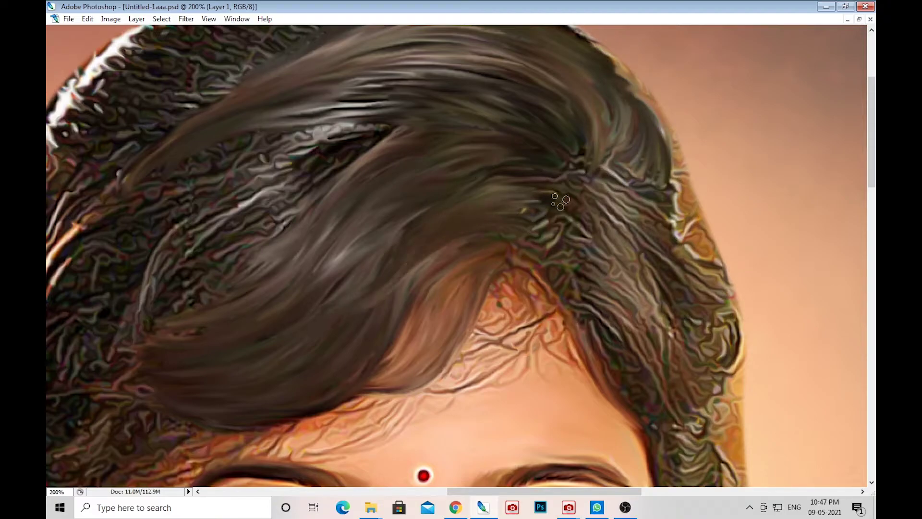
pyautogui.moveTo(528, 211)
pyautogui.mouseDown()
pyautogui.moveTo(552, 185)
pyautogui.moveTo(571, 182)
pyautogui.moveTo(552, 180)
pyautogui.moveTo(611, 153)
pyautogui.moveTo(622, 100)
pyautogui.mouseUp()
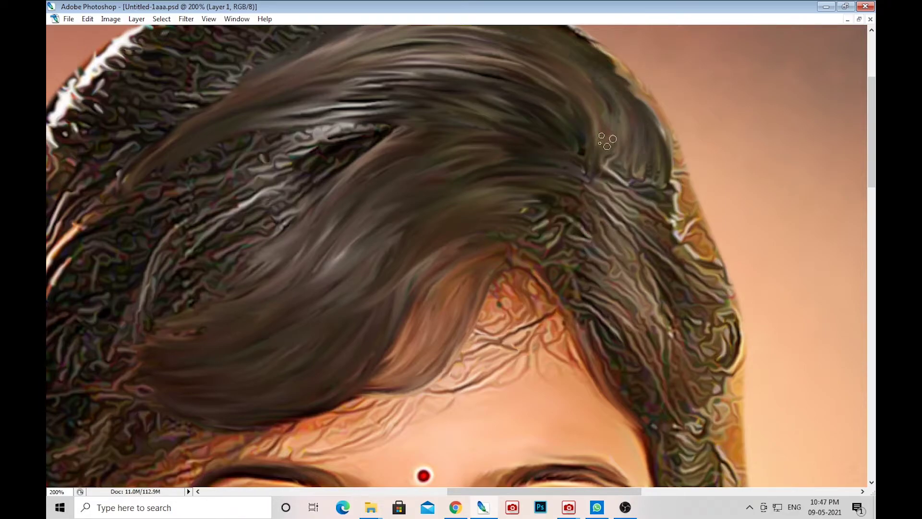
pyautogui.moveTo(657, 393); pyautogui.dragTo(537, 273)
pyautogui.moveTo(459, 192)
pyautogui.mouseDown()
pyautogui.moveTo(505, 235)
pyautogui.moveTo(524, 281)
pyautogui.mouseUp()
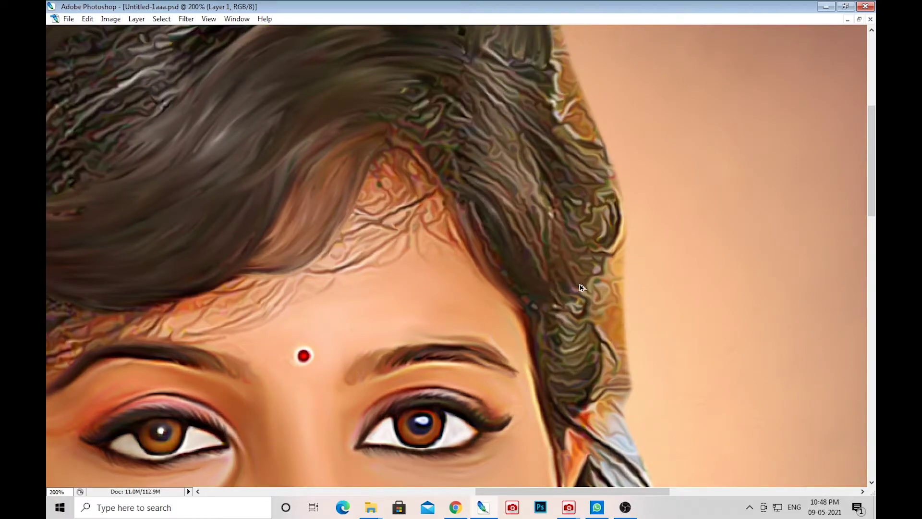
pyautogui.moveTo(481, 201); pyautogui.dragTo(489, 253)
pyautogui.moveTo(120, 96)
pyautogui.mouseDown()
pyautogui.moveTo(457, 190)
pyautogui.moveTo(673, 154)
pyautogui.mouseUp()
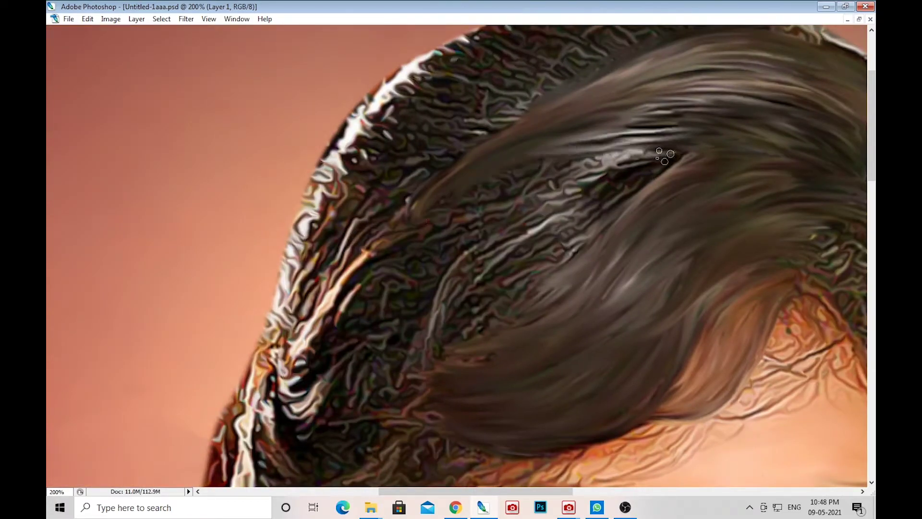
pyautogui.moveTo(418, 231); pyautogui.dragTo(329, 234)
pyautogui.moveTo(450, 327); pyautogui.dragTo(521, 245)
pyautogui.hotkey('ctrl', '0')
# Smudge crinkly top hair into smooth diagonal strands, undoing one bad stroke
pyautogui.hotkey('ctrl', 'alt', '0')
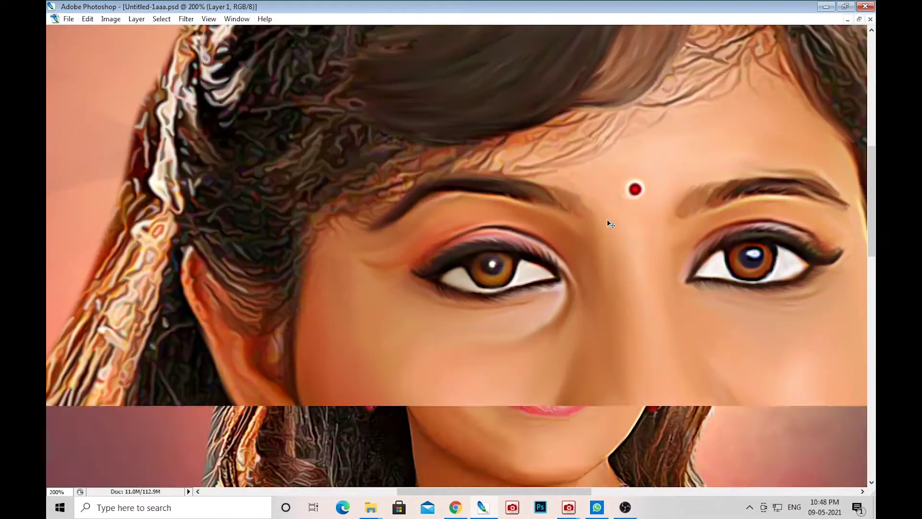
pyautogui.scroll(5, 608, 220)
pyautogui.moveTo(534, 139); pyautogui.dragTo(644, 128)
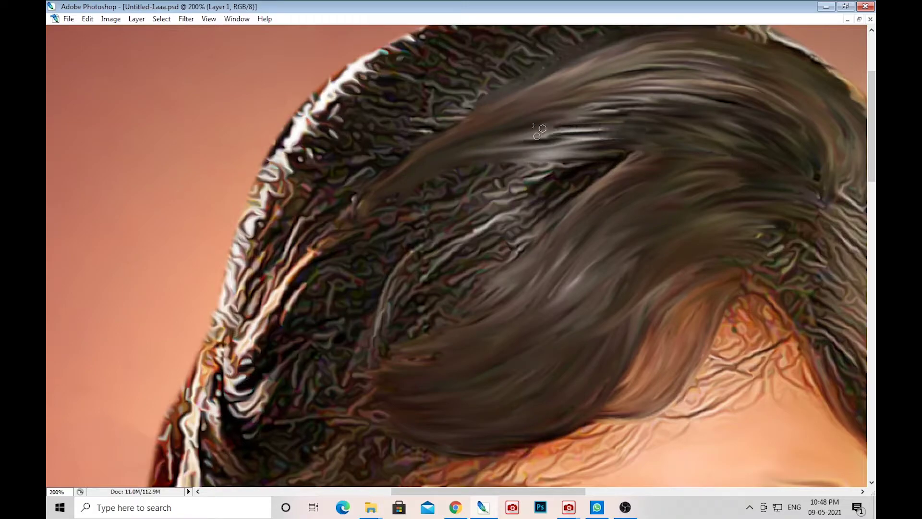
pyautogui.moveTo(478, 149)
pyautogui.mouseDown()
pyautogui.moveTo(644, 129)
pyautogui.moveTo(495, 149)
pyautogui.moveTo(600, 166)
pyautogui.moveTo(423, 180)
pyautogui.moveTo(562, 189)
pyautogui.mouseUp()
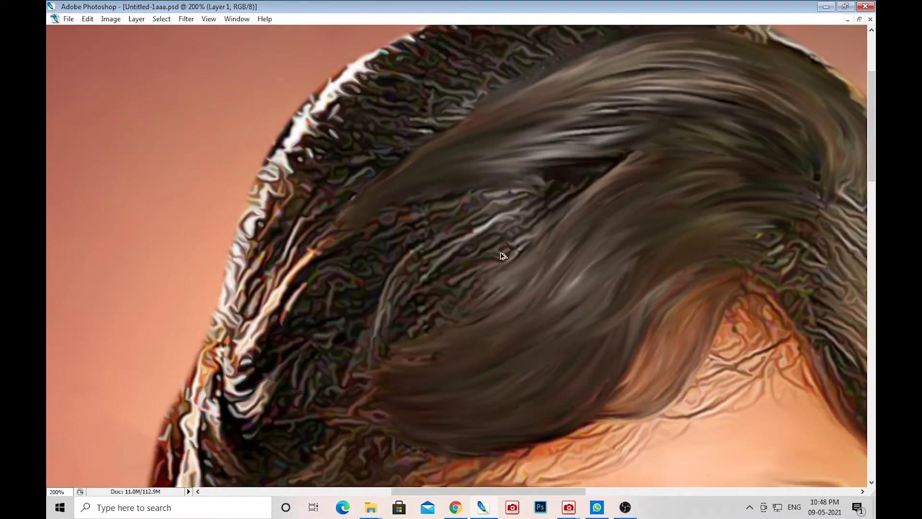
pyautogui.hotkey('ctrl', 'alt', 'z')
pyautogui.moveTo(466, 226); pyautogui.dragTo(382, 344)
pyautogui.moveTo(391, 289)
pyautogui.mouseDown()
pyautogui.moveTo(514, 209)
pyautogui.moveTo(540, 173)
pyautogui.moveTo(425, 270)
pyautogui.moveTo(386, 339)
pyautogui.moveTo(543, 166)
pyautogui.mouseUp()
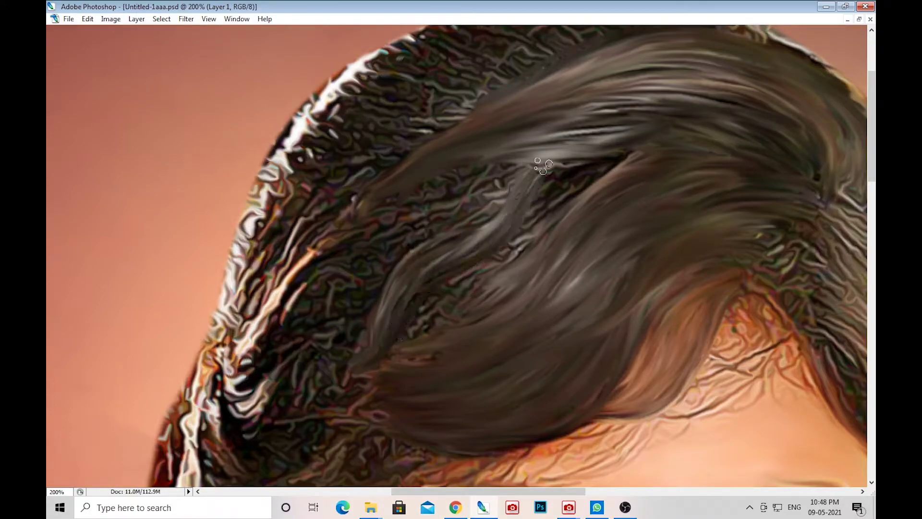
pyautogui.moveTo(493, 258)
pyautogui.mouseDown()
pyautogui.moveTo(620, 161)
pyautogui.moveTo(408, 327)
pyautogui.moveTo(565, 179)
pyautogui.moveTo(384, 353)
pyautogui.mouseUp()
pyautogui.moveTo(384, 353)
pyautogui.mouseDown()
pyautogui.moveTo(556, 191)
pyautogui.moveTo(568, 254)
pyautogui.mouseUp()
# Pull dark strands into the smoothed hair with down-left strokes
pyautogui.hotkey('ctrl', '0')
pyautogui.scroll(3, 539, 200)
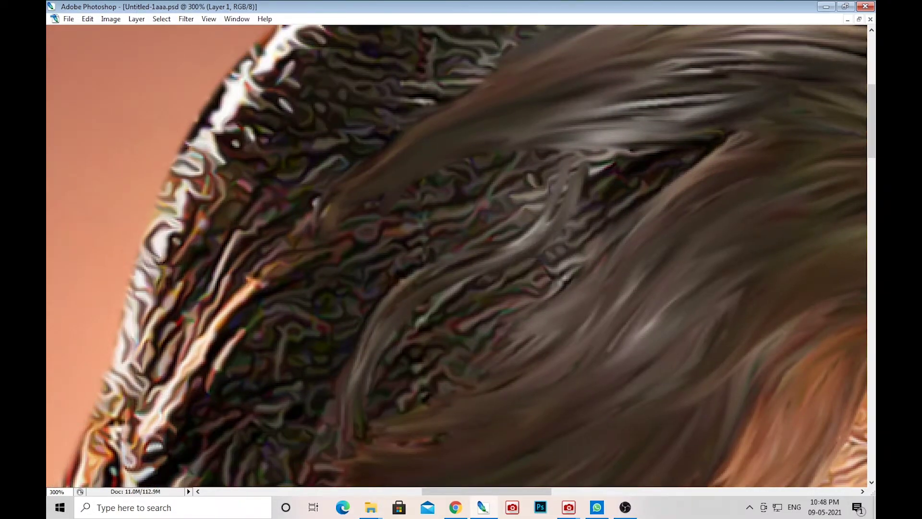
pyautogui.moveTo(600, 153); pyautogui.dragTo(562, 230)
pyautogui.hotkey('ctrl', 'alt', '0')
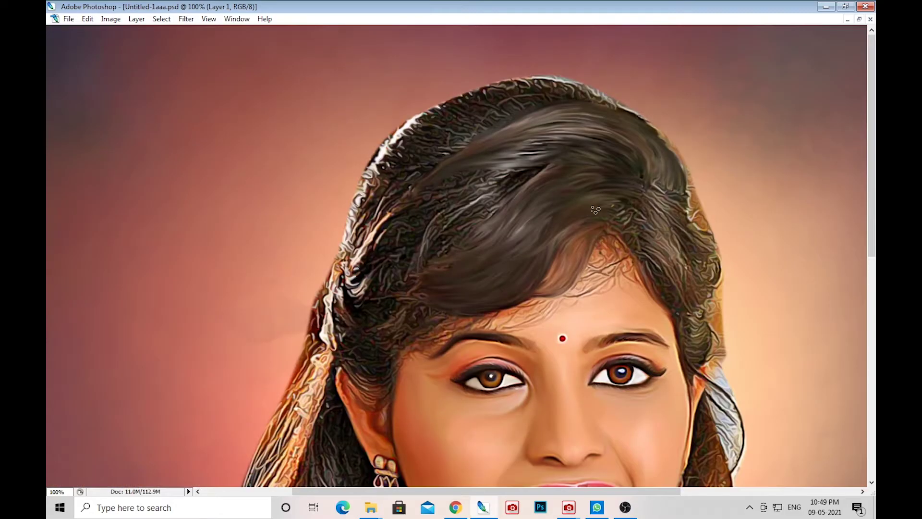
pyautogui.scroll(2, 596, 209)
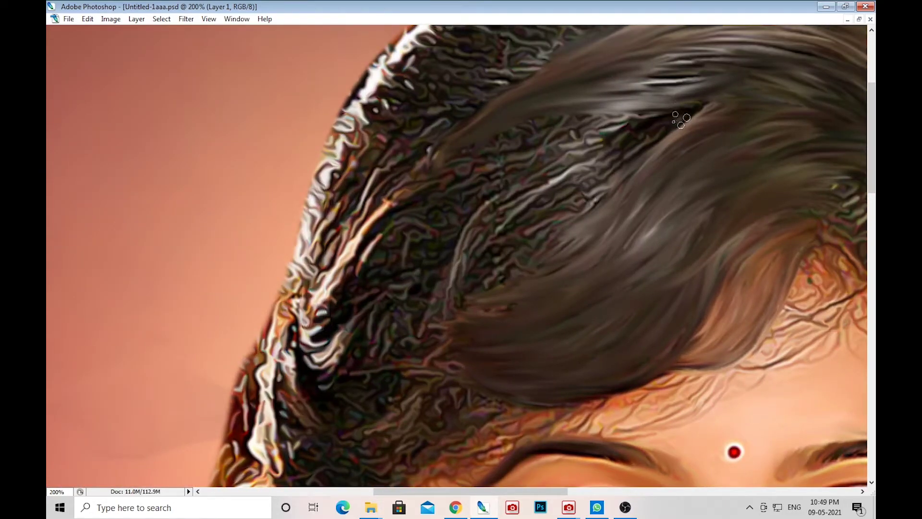
pyautogui.moveTo(638, 144)
pyautogui.mouseDown()
pyautogui.moveTo(562, 225)
pyautogui.moveTo(571, 216)
pyautogui.mouseUp()
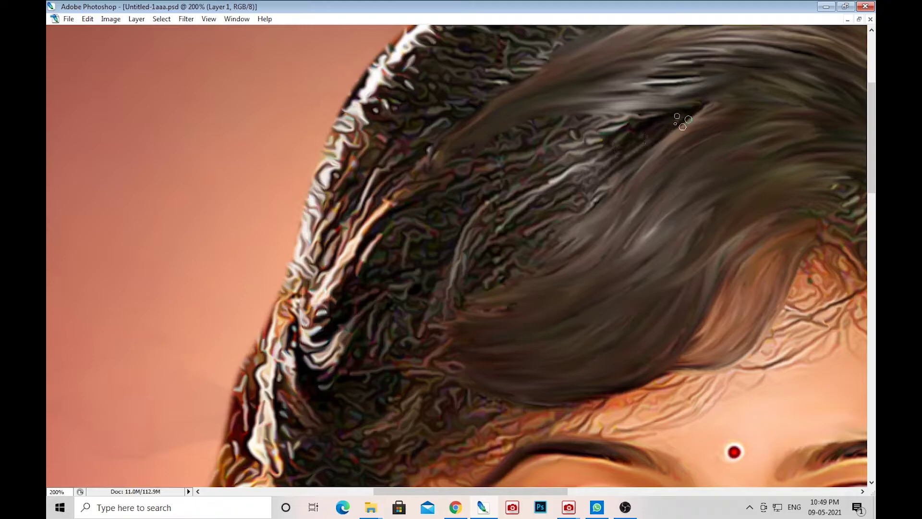
pyautogui.moveTo(657, 120); pyautogui.dragTo(526, 120)
pyautogui.moveTo(432, 161)
pyautogui.mouseDown()
pyautogui.moveTo(598, 137)
pyautogui.moveTo(457, 269)
pyautogui.mouseUp()
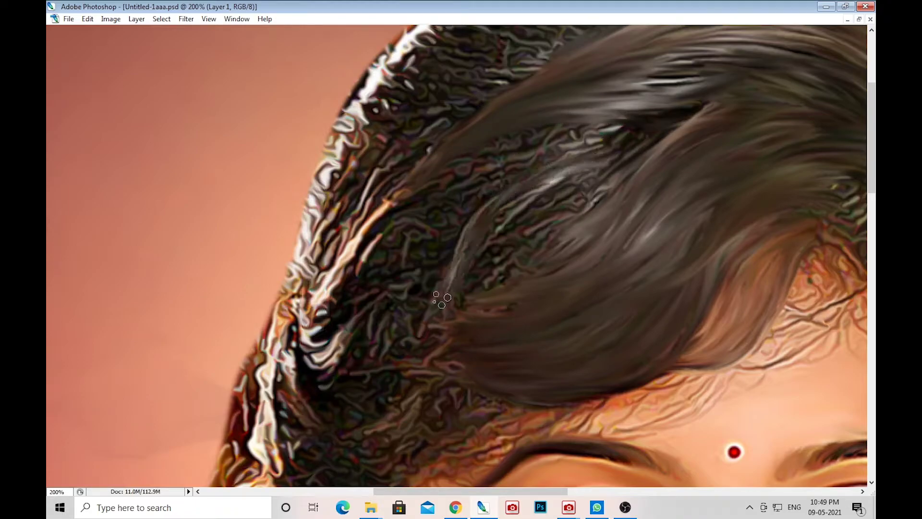
pyautogui.moveTo(600, 159)
pyautogui.mouseDown()
pyautogui.moveTo(476, 216)
pyautogui.moveTo(385, 326)
pyautogui.mouseUp()
pyautogui.moveTo(577, 178); pyautogui.dragTo(429, 283)
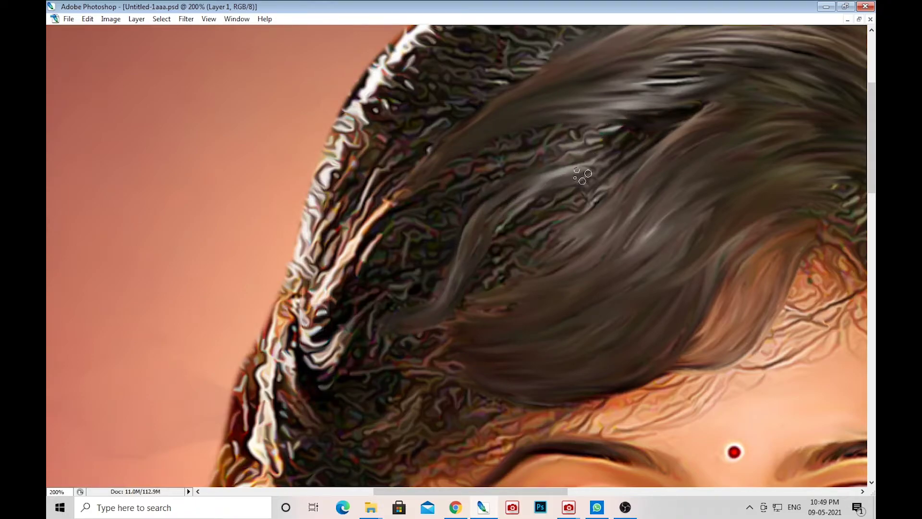
pyautogui.moveTo(583, 176); pyautogui.dragTo(299, 311)
# Smooth the upper middle and top hair toward the lower left
pyautogui.moveTo(553, 204)
pyautogui.mouseDown()
pyautogui.moveTo(433, 336)
pyautogui.moveTo(480, 274)
pyautogui.mouseUp()
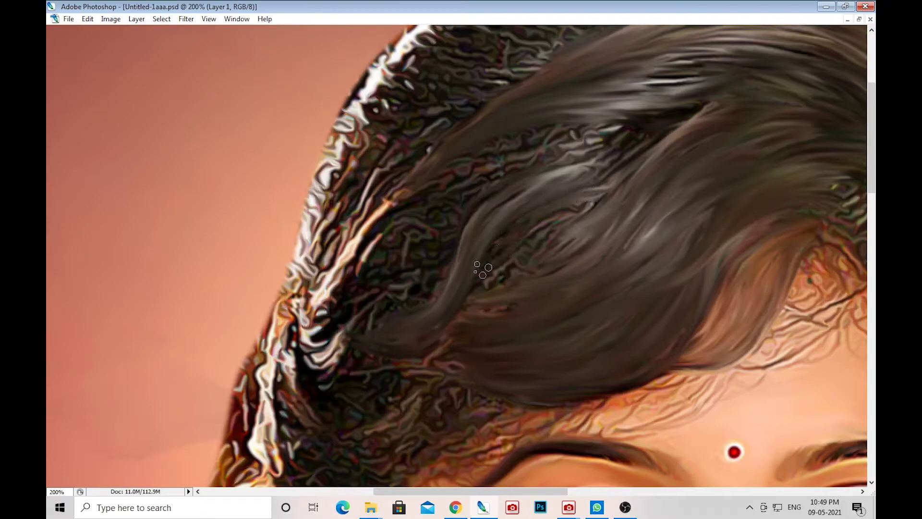
pyautogui.moveTo(528, 216); pyautogui.dragTo(473, 288)
pyautogui.moveTo(592, 224); pyautogui.dragTo(416, 309)
pyautogui.moveTo(586, 202)
pyautogui.mouseDown()
pyautogui.moveTo(502, 246)
pyautogui.moveTo(396, 331)
pyautogui.mouseUp()
pyautogui.moveTo(572, 237)
pyautogui.mouseDown()
pyautogui.moveTo(534, 265)
pyautogui.moveTo(403, 318)
pyautogui.mouseUp()
pyautogui.moveTo(619, 119)
pyautogui.mouseDown()
pyautogui.moveTo(519, 147)
pyautogui.moveTo(433, 192)
pyautogui.moveTo(481, 173)
pyautogui.mouseUp()
pyautogui.moveTo(600, 135); pyautogui.dragTo(420, 200)
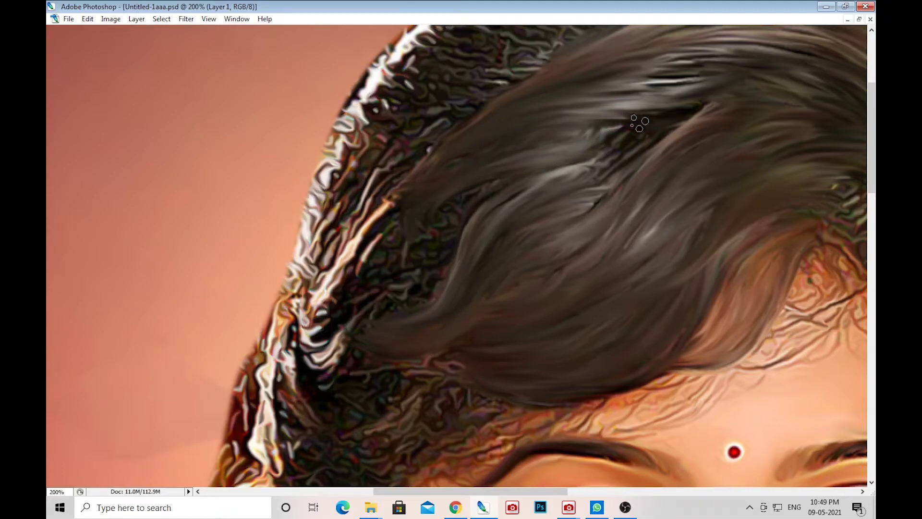
pyautogui.moveTo(639, 124)
pyautogui.mouseDown()
pyautogui.moveTo(594, 169)
pyautogui.moveTo(489, 242)
pyautogui.moveTo(504, 212)
pyautogui.mouseUp()
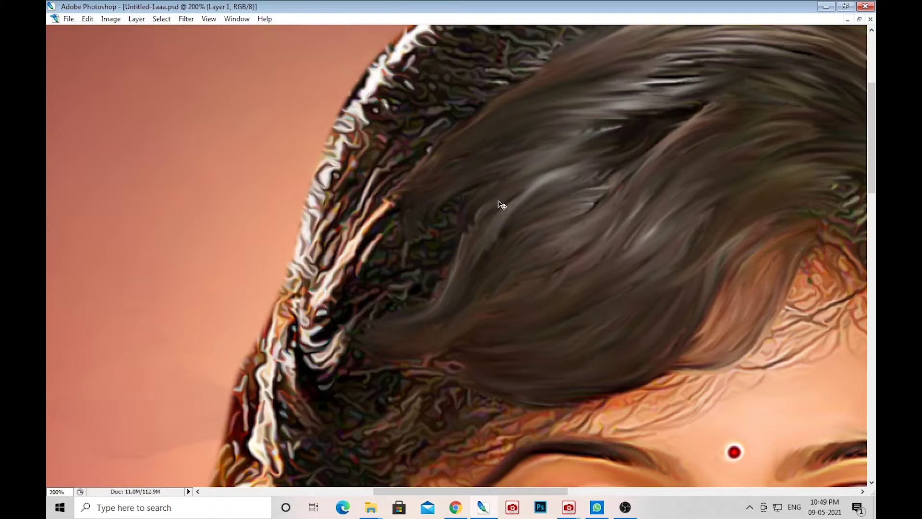
pyautogui.moveTo(624, 126); pyautogui.dragTo(484, 290)
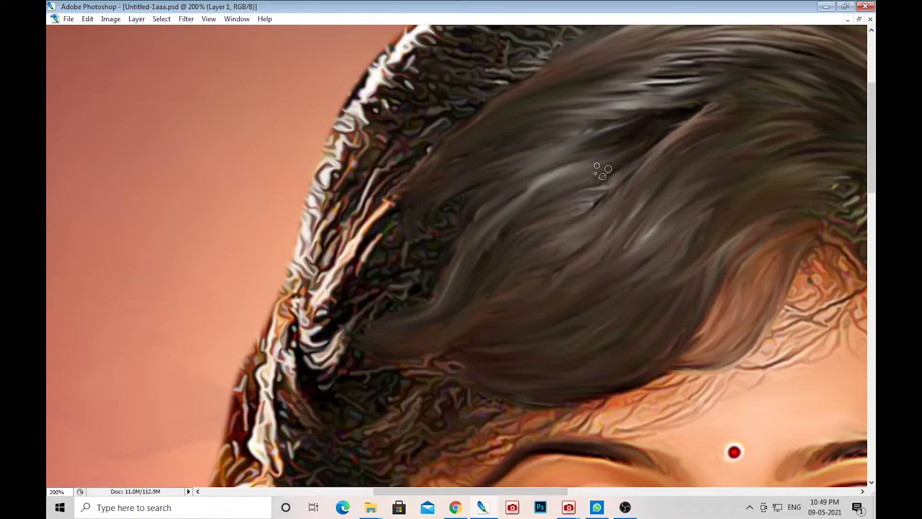
pyautogui.moveTo(612, 173); pyautogui.dragTo(544, 208)
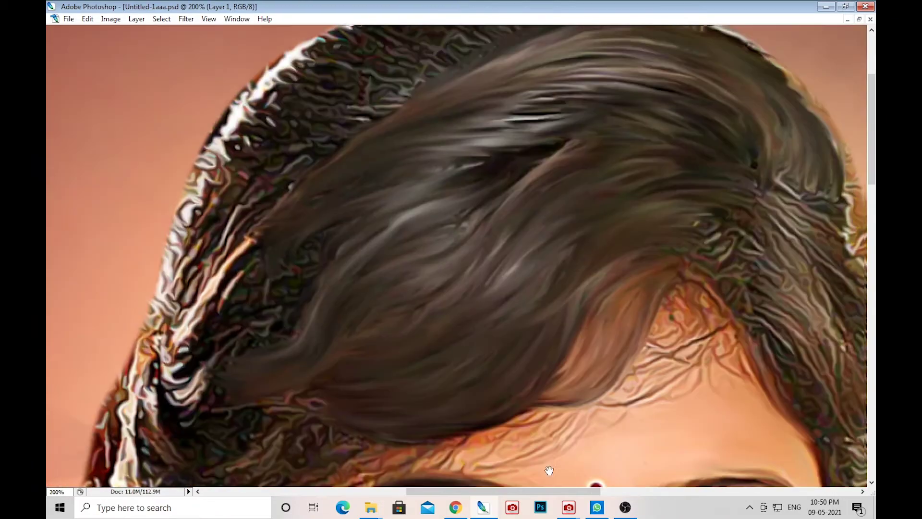
# Streak bright hair down-left into darker, smoother brown strands
pyautogui.moveTo(470, 225); pyautogui.dragTo(306, 344)
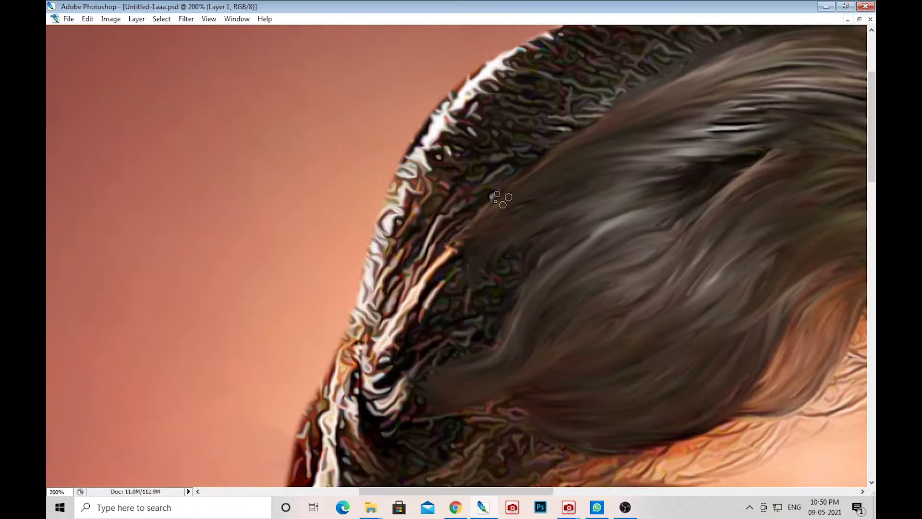
pyautogui.moveTo(500, 206); pyautogui.dragTo(353, 355)
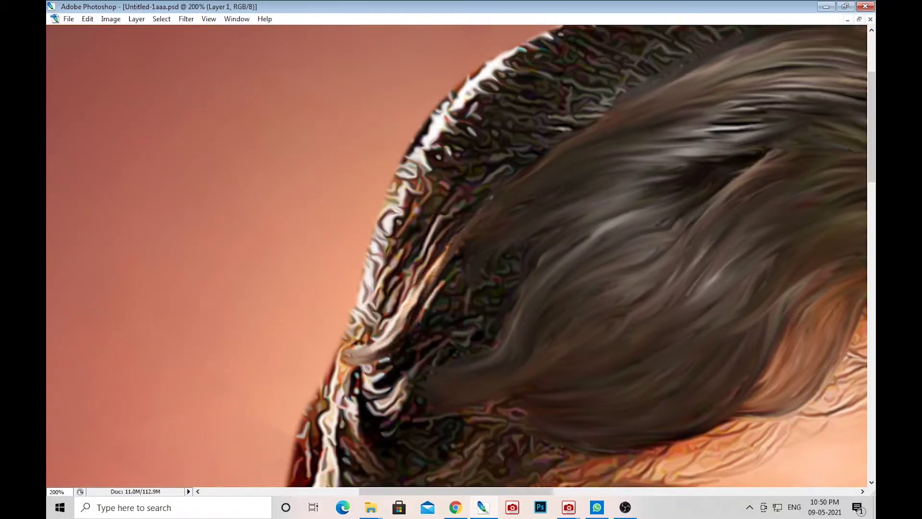
pyautogui.moveTo(452, 262); pyautogui.dragTo(406, 346)
pyautogui.moveTo(493, 250); pyautogui.dragTo(399, 379)
pyautogui.moveTo(507, 274)
pyautogui.mouseDown()
pyautogui.moveTo(401, 346)
pyautogui.moveTo(389, 343)
pyautogui.mouseUp()
pyautogui.moveTo(548, 251); pyautogui.dragTo(396, 373)
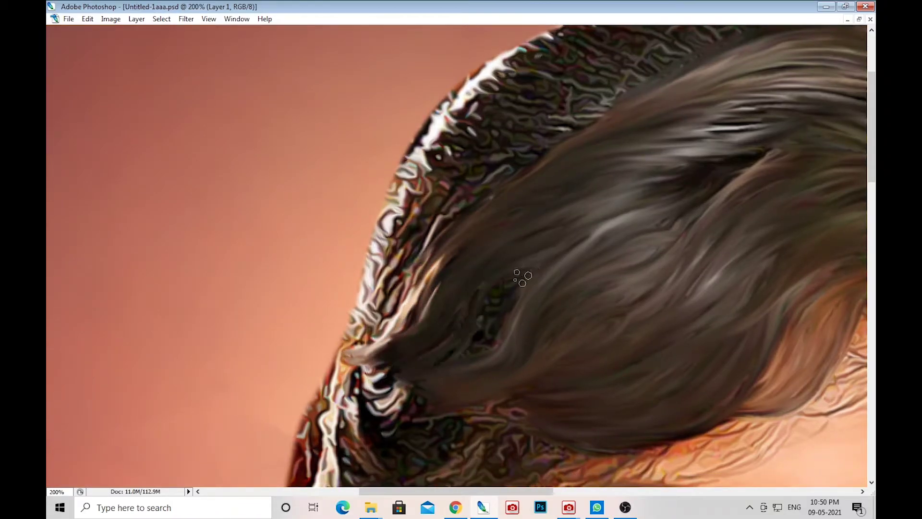
pyautogui.moveTo(522, 275); pyautogui.dragTo(485, 355)
# Zoom in on the hair above the ear and smudge it smooth
pyautogui.hotkey('ctrl', '0')
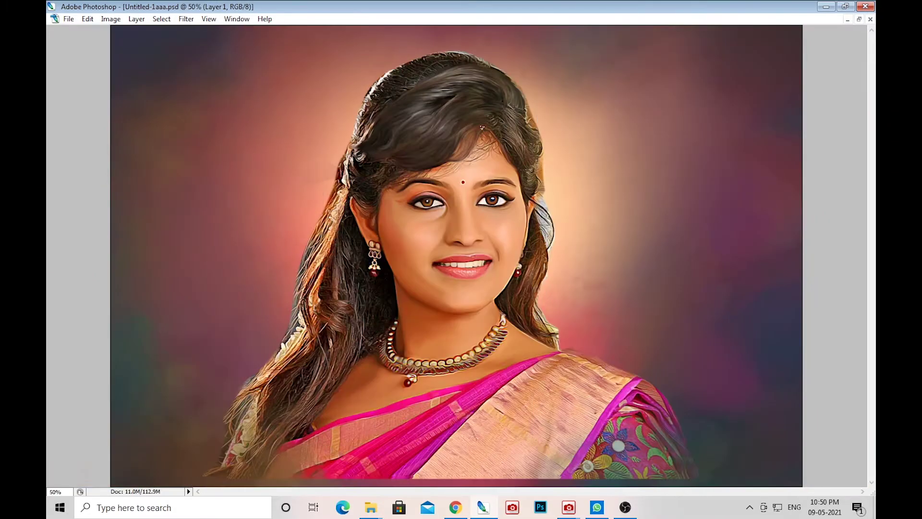
pyautogui.hotkey('ctrl', '+')
pyautogui.hotkey('ctrl', '+')
pyautogui.hotkey('ctrl', '+')
pyautogui.moveTo(127, 59)
pyautogui.mouseDown()
pyautogui.moveTo(528, 403)
pyautogui.moveTo(563, 340)
pyautogui.mouseUp()
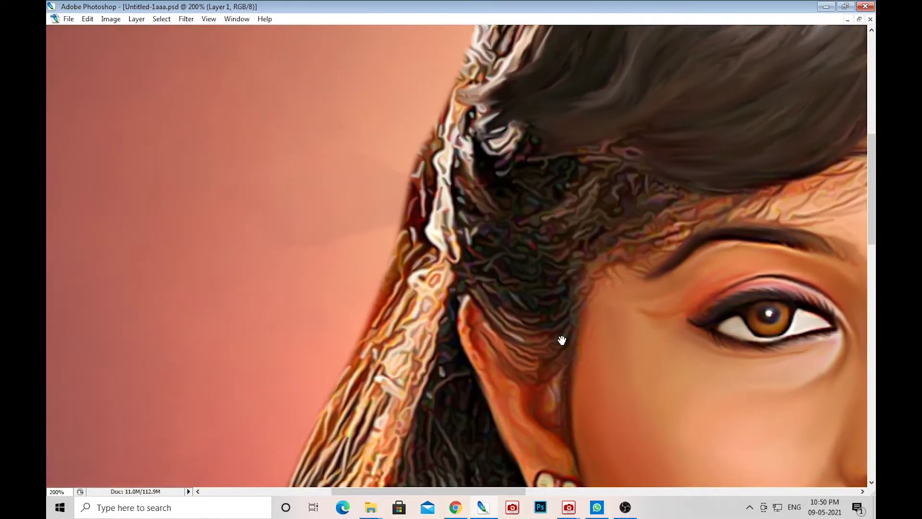
pyautogui.hotkey('ctrl', '+')
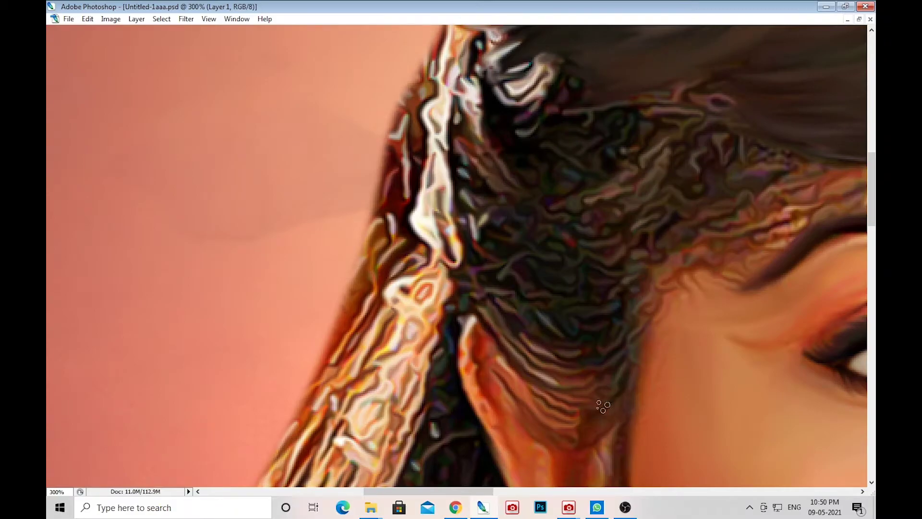
pyautogui.moveTo(582, 413); pyautogui.dragTo(509, 361)
pyautogui.moveTo(538, 399); pyautogui.dragTo(480, 358)
pyautogui.moveTo(557, 384); pyautogui.dragTo(442, 279)
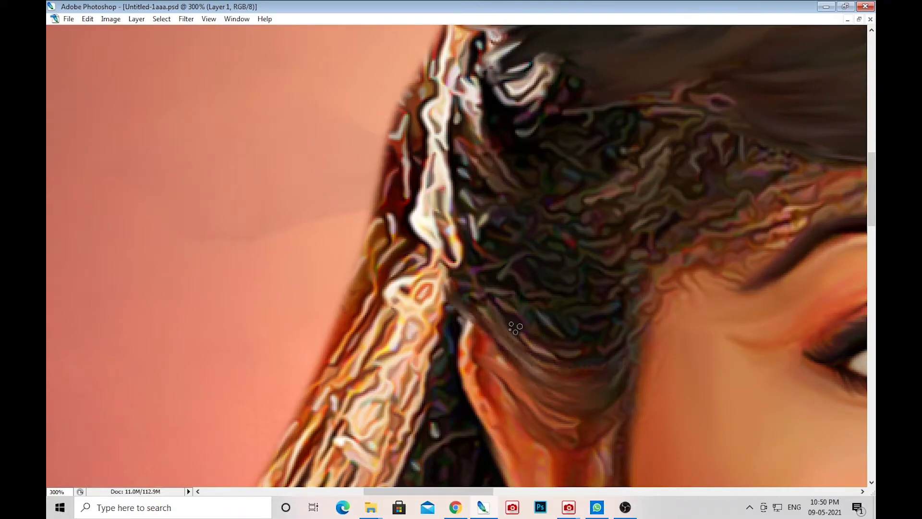
pyautogui.moveTo(601, 380)
pyautogui.mouseDown()
pyautogui.moveTo(447, 283)
pyautogui.moveTo(528, 341)
pyautogui.moveTo(502, 298)
pyautogui.mouseUp()
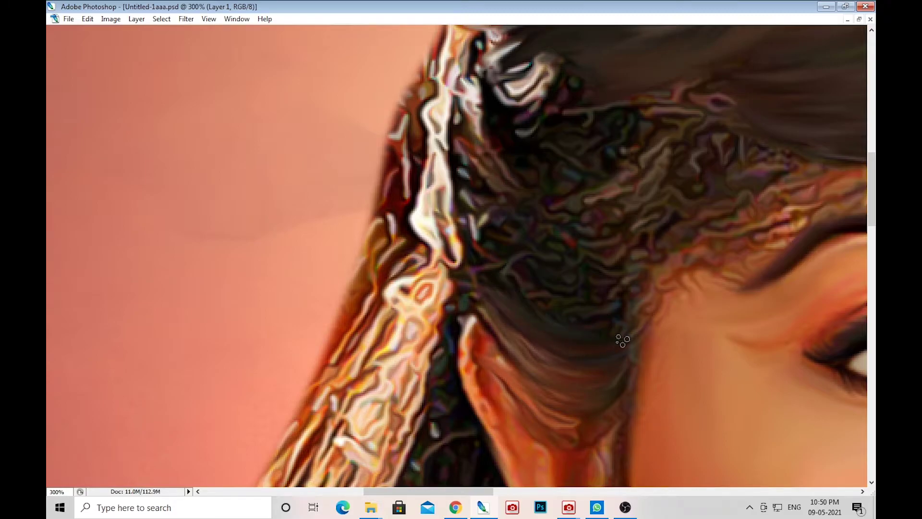
# Smooth the strands near the dark lock at the temple
pyautogui.scroll(-3, 618, 336)
pyautogui.scroll(-1, 613, 340)
pyautogui.scroll(3, 614, 340)
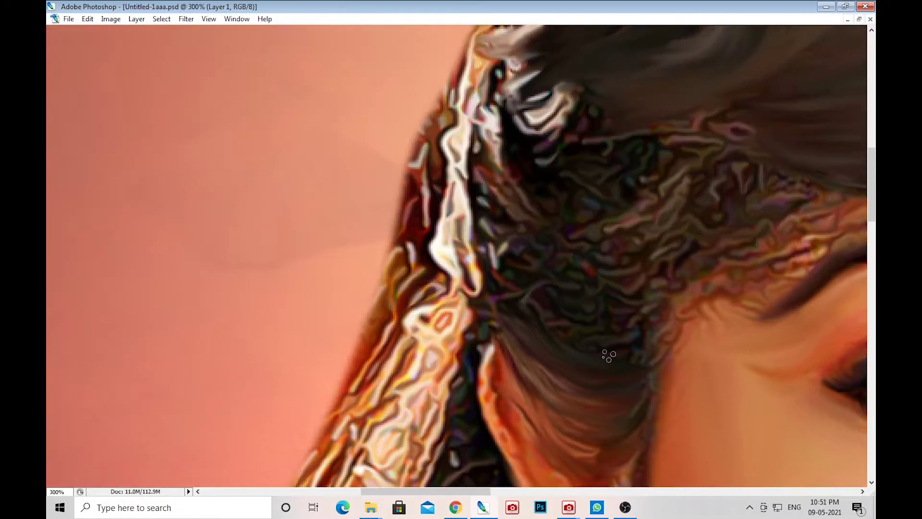
pyautogui.moveTo(544, 317); pyautogui.dragTo(466, 288)
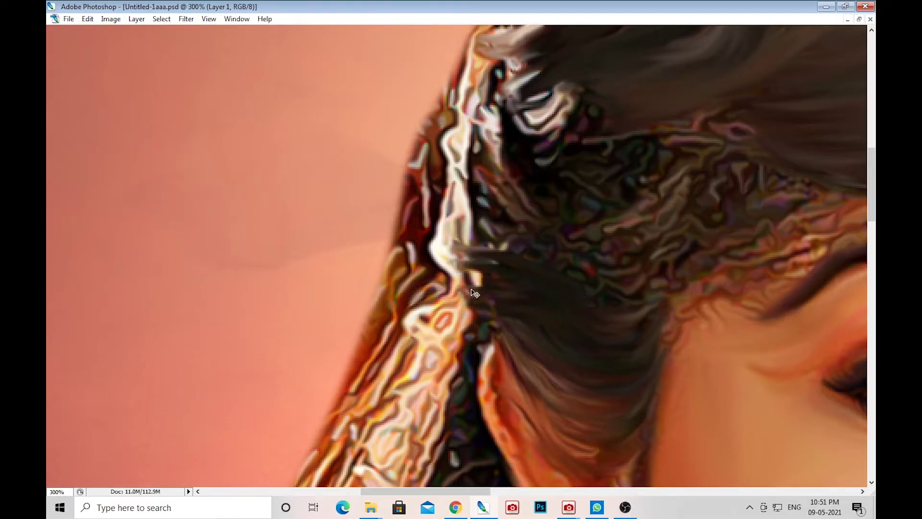
pyautogui.scroll(-3, 636, 318)
pyautogui.scroll(2, 633, 275)
pyautogui.moveTo(632, 275); pyautogui.dragTo(684, 292)
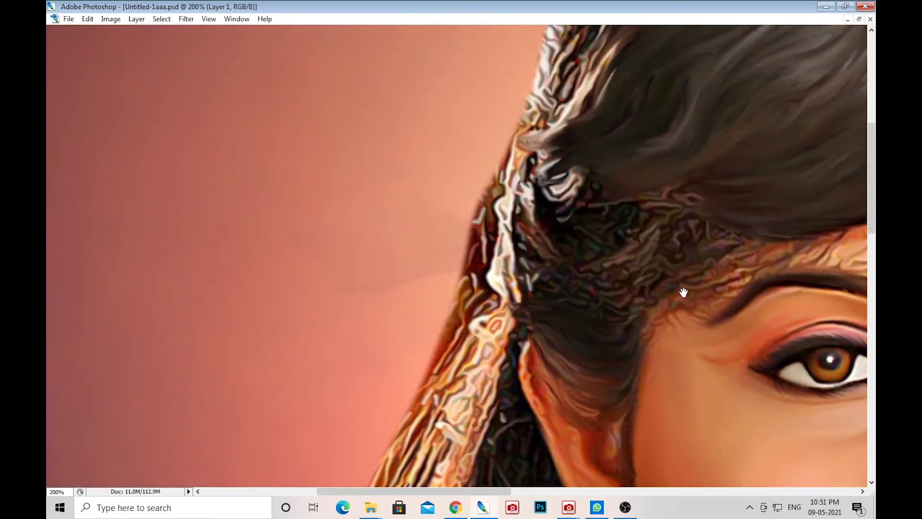
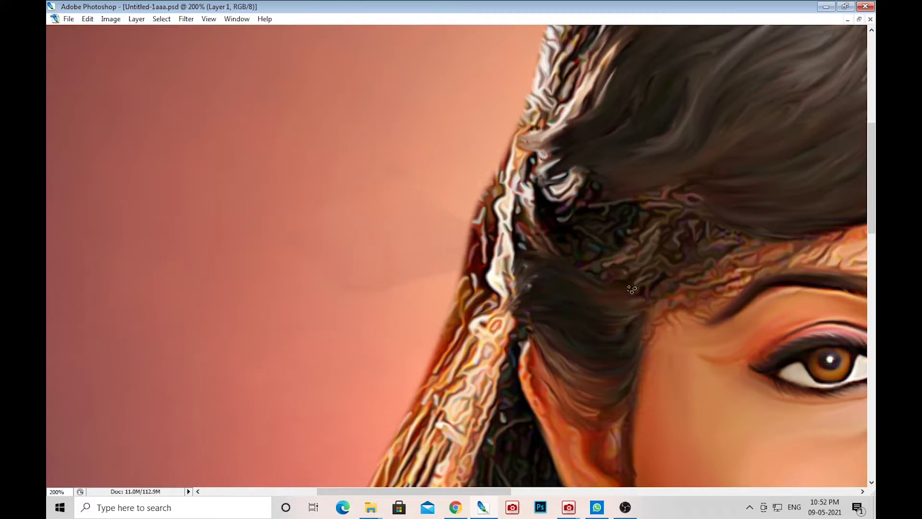
# Smudge the rough hair strands near the left temple into smooth painted strands
pyautogui.moveTo(538, 257); pyautogui.dragTo(501, 244)
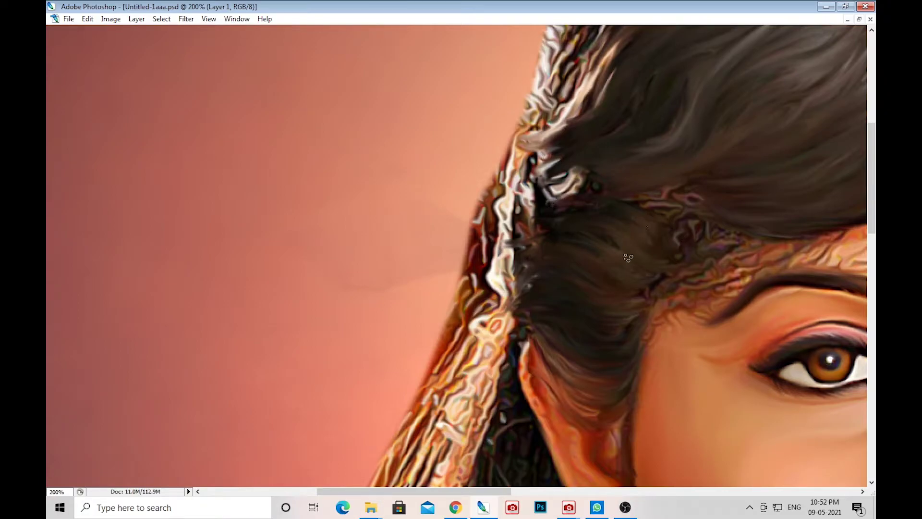
pyautogui.scroll(2, 629, 258)
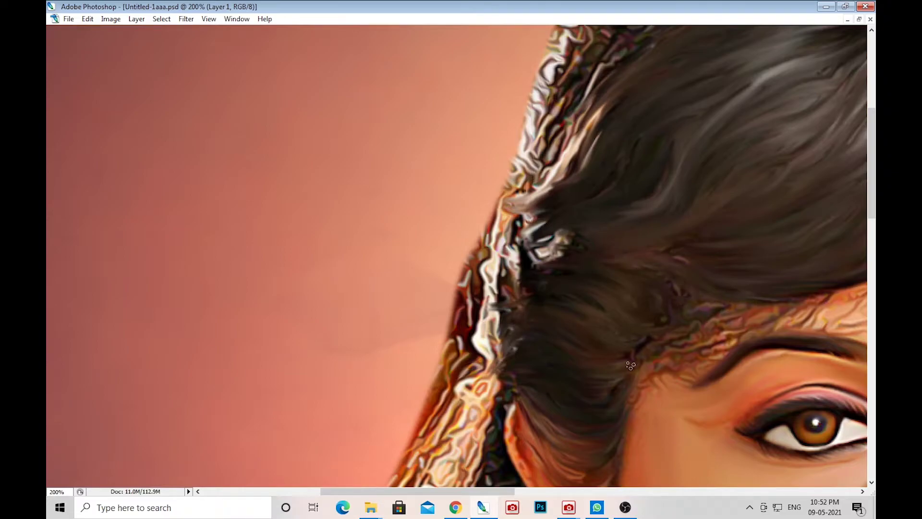
pyautogui.scroll(-1, 647, 343)
pyautogui.hscroll(1, 628, 282)
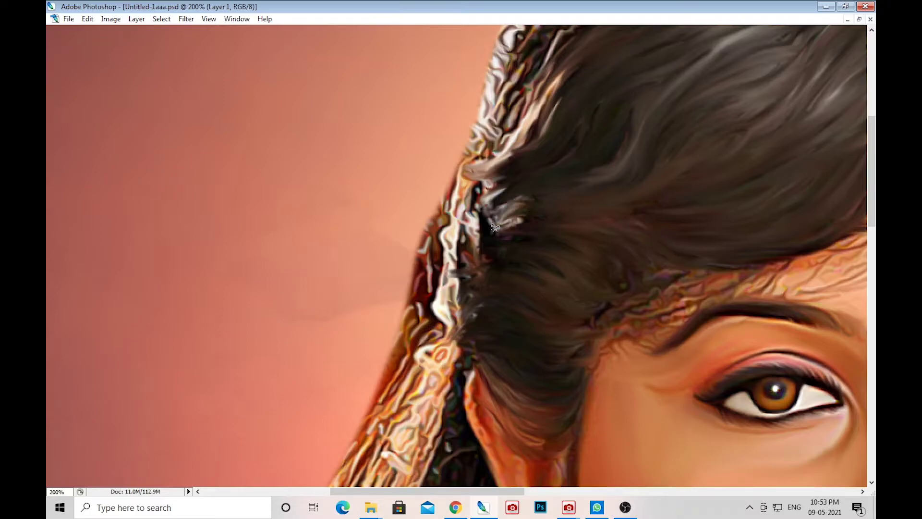
pyautogui.hscroll(2, 564, 293)
pyautogui.hscroll(2, 575, 267)
pyautogui.scroll(1, 575, 267)
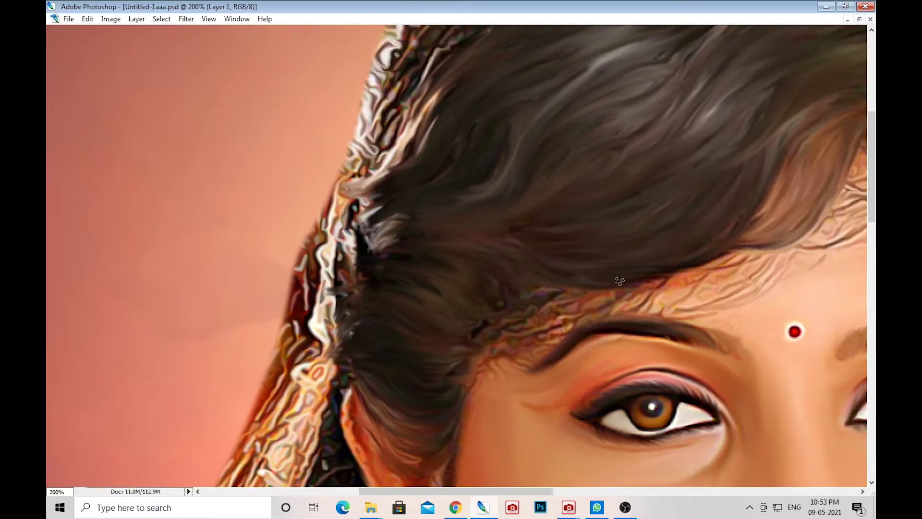
# Move to the coarse hair on the right side of the head and smudge its upper strands
pyautogui.hotkey('ctrl', '-')
pyautogui.hotkey('ctrl', '-')
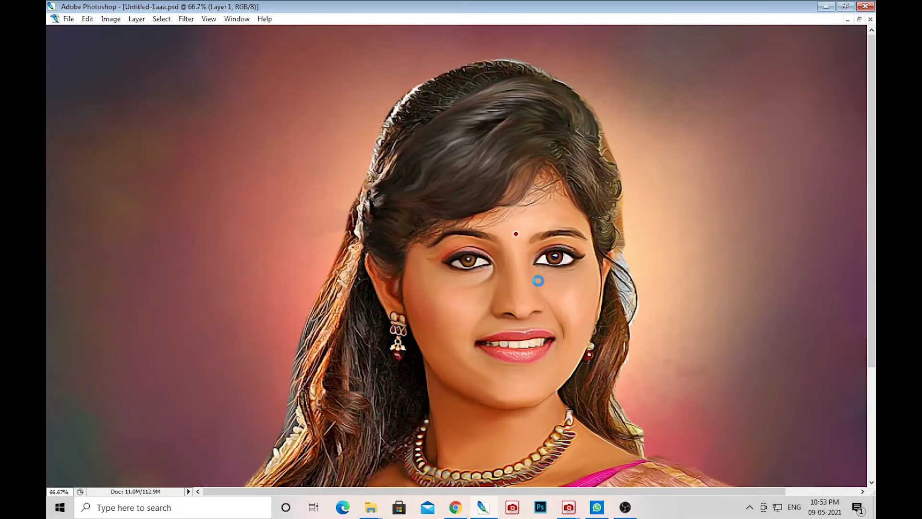
pyautogui.scroll(3, 433, 158)
pyautogui.scroll(3, 377, 258)
pyautogui.scroll(2, 353, 269)
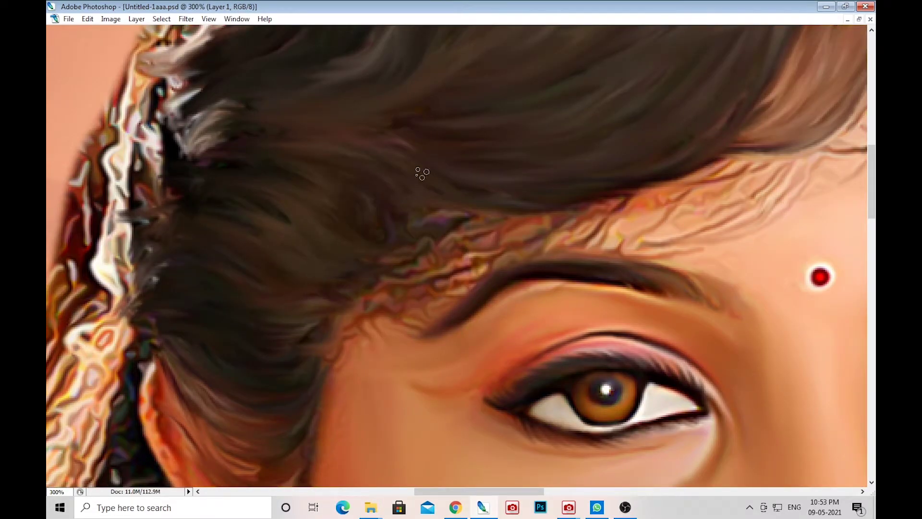
pyautogui.scroll(-1, 337, 161)
pyautogui.scroll(1, 393, 275)
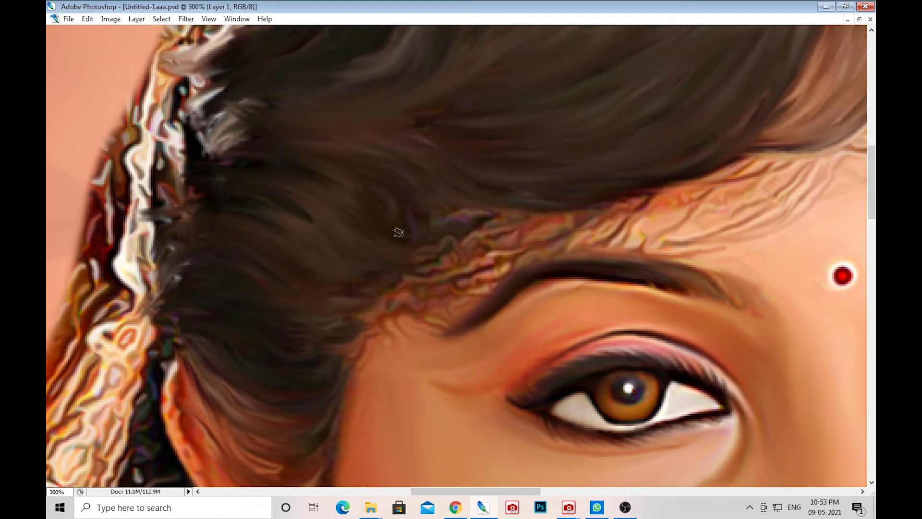
pyautogui.scroll(1, 380, 288)
pyautogui.scroll(-1, 409, 240)
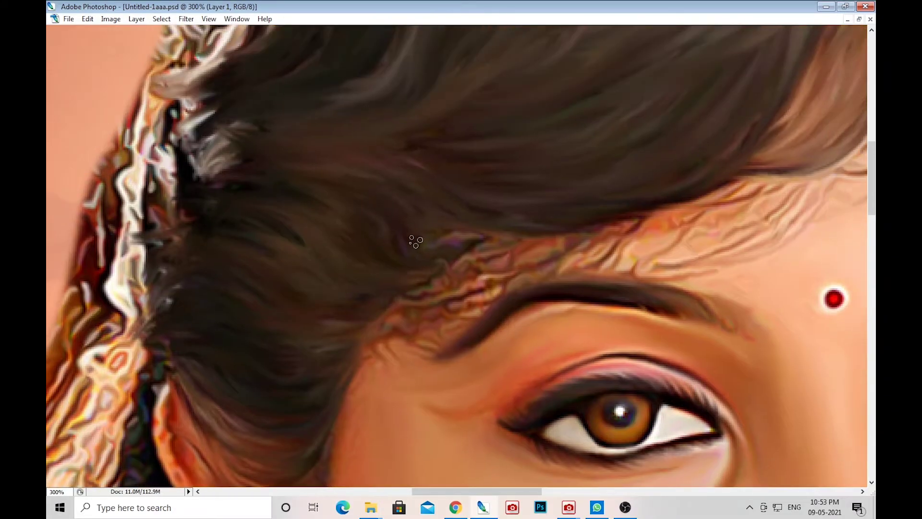
pyautogui.scroll(5, 490, 244)
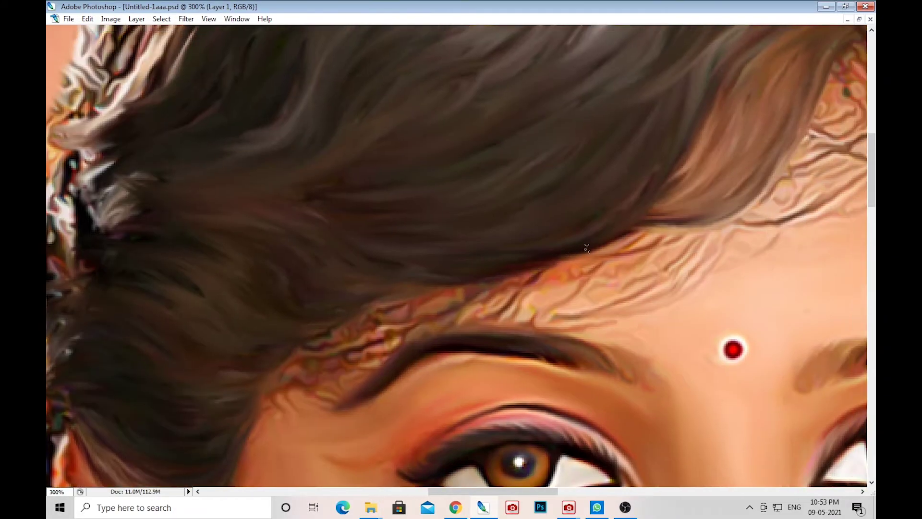
pyautogui.hscroll(5, 529, 235)
pyautogui.hscroll(4, 598, 225)
pyautogui.scroll(-1, 481, 189)
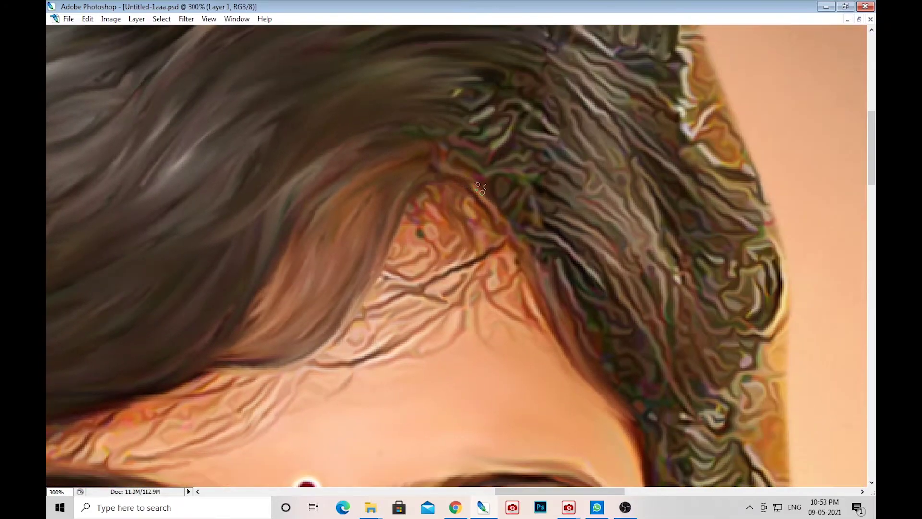
pyautogui.scroll(2, 503, 191)
pyautogui.scroll(-5, 435, 193)
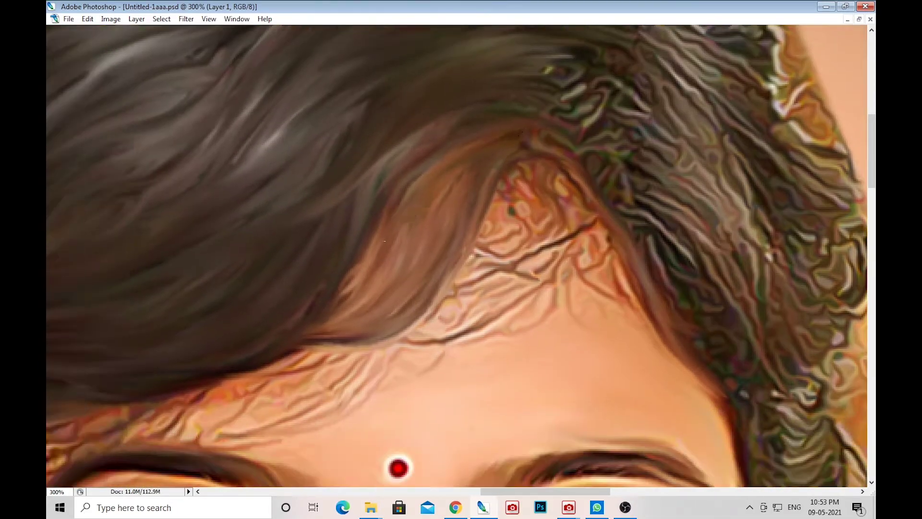
pyautogui.scroll(-4, 435, 193)
pyautogui.hscroll(-3, 481, 216)
pyautogui.scroll(10, 599, 268)
pyautogui.moveTo(599, 269); pyautogui.dragTo(532, 225)
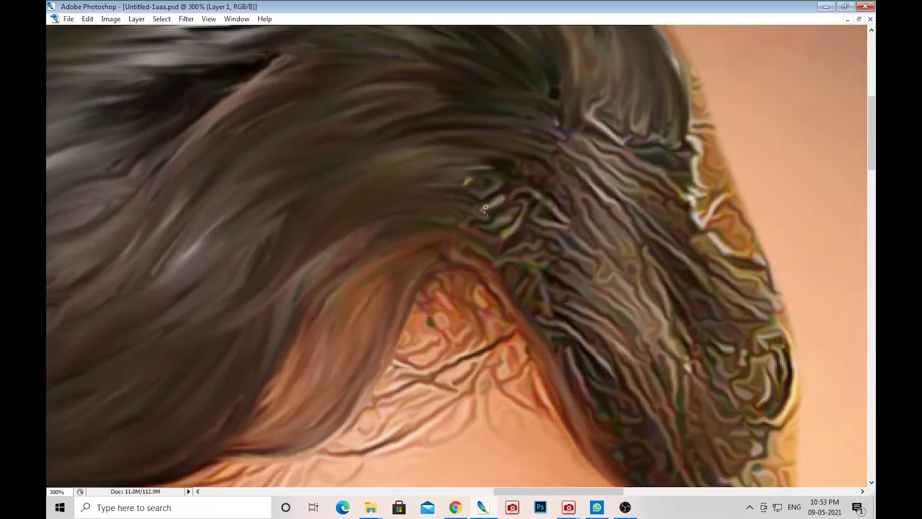
# Smudge the remaining wiry strands on the right into softer, darker strokes
pyautogui.hscroll(2, 592, 244)
pyautogui.scroll(5, 539, 158)
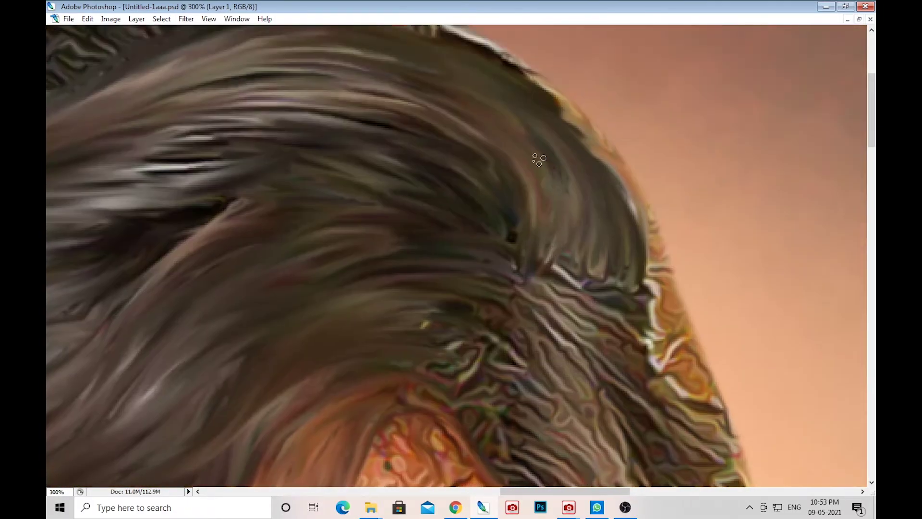
pyautogui.scroll(-3, 592, 198)
pyautogui.hscroll(2, 592, 198)
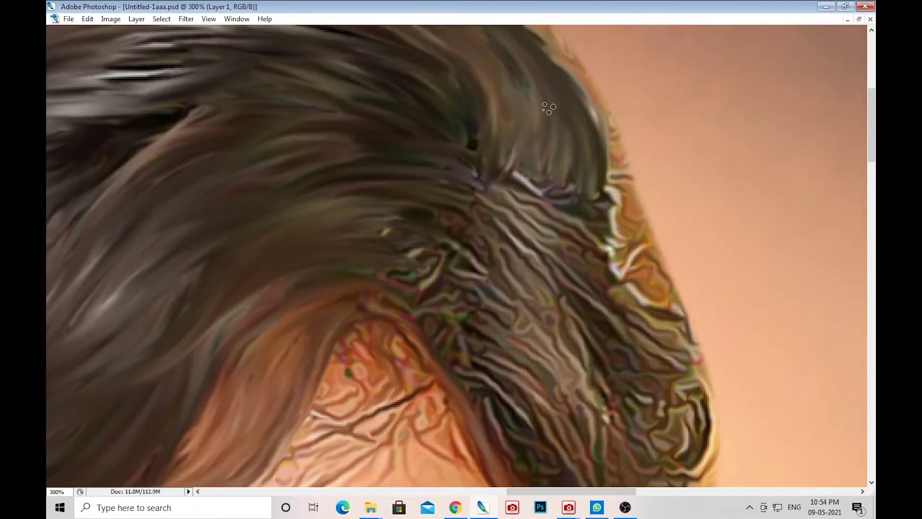
pyautogui.scroll(-2, 414, 132)
pyautogui.hscroll(-3, 459, 216)
pyautogui.scroll(-1, 466, 223)
pyautogui.hscroll(1, 465, 222)
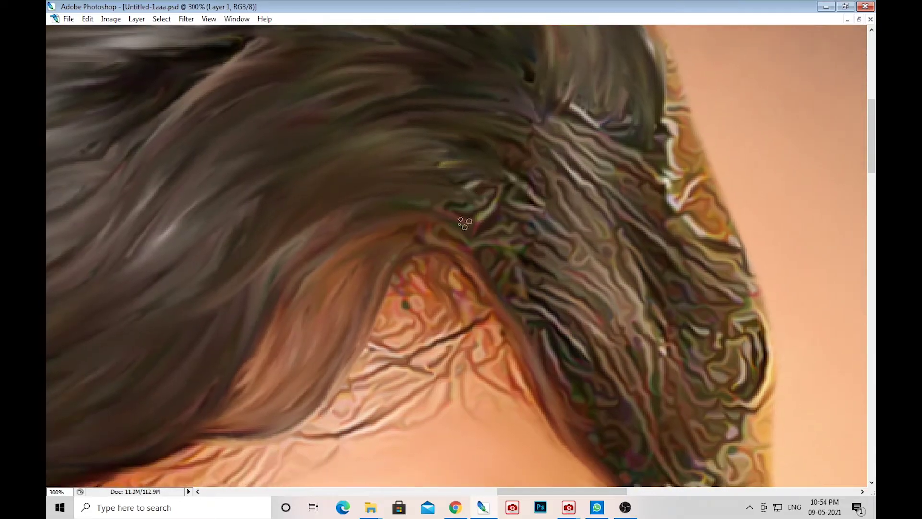
pyautogui.hscroll(1, 422, 220)
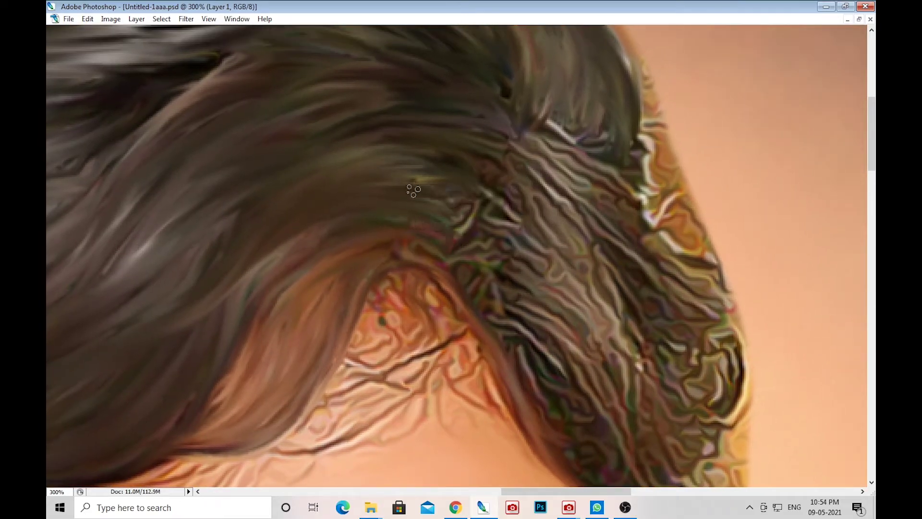
pyautogui.scroll(-3, 413, 187)
pyautogui.hscroll(5, 413, 187)
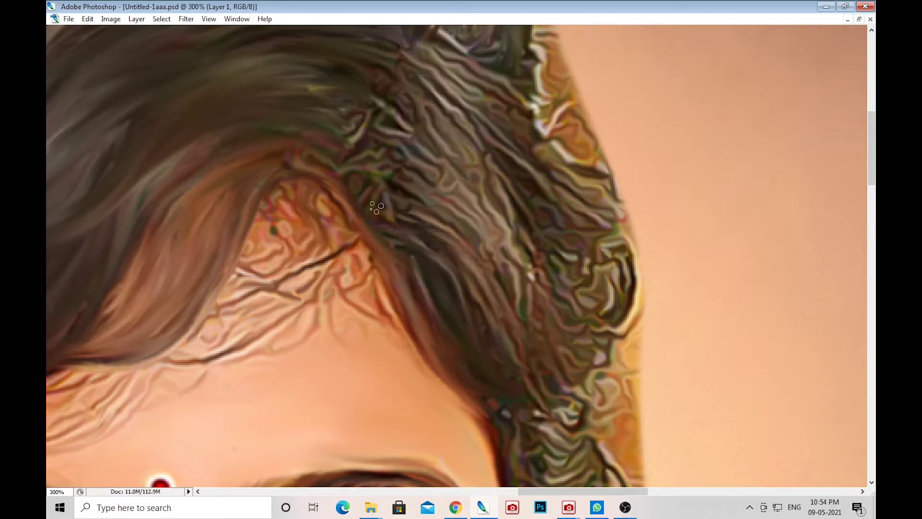
pyautogui.scroll(-3, 449, 308)
pyautogui.hscroll(2, 449, 308)
pyautogui.scroll(5, 427, 269)
pyautogui.hscroll(-4, 428, 269)
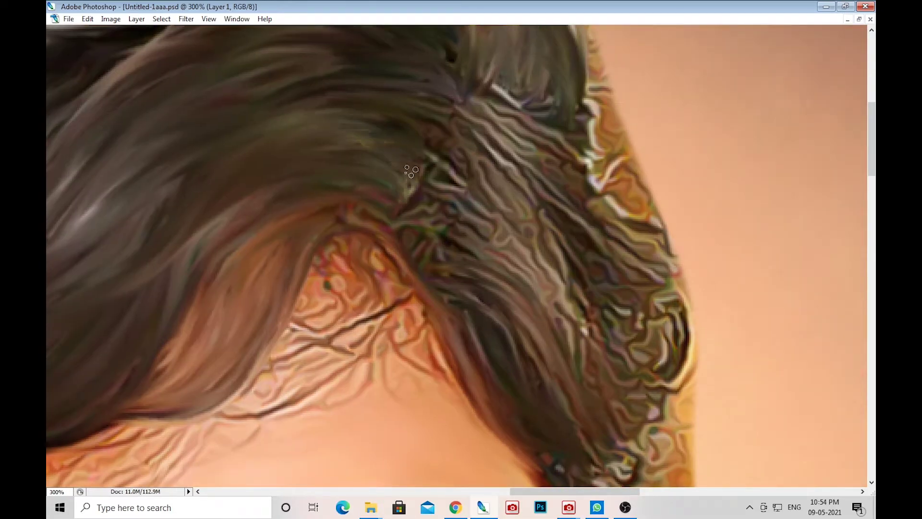
pyautogui.scroll(-1, 412, 171)
pyautogui.hscroll(2, 412, 171)
pyautogui.moveTo(403, 224); pyautogui.dragTo(414, 288)
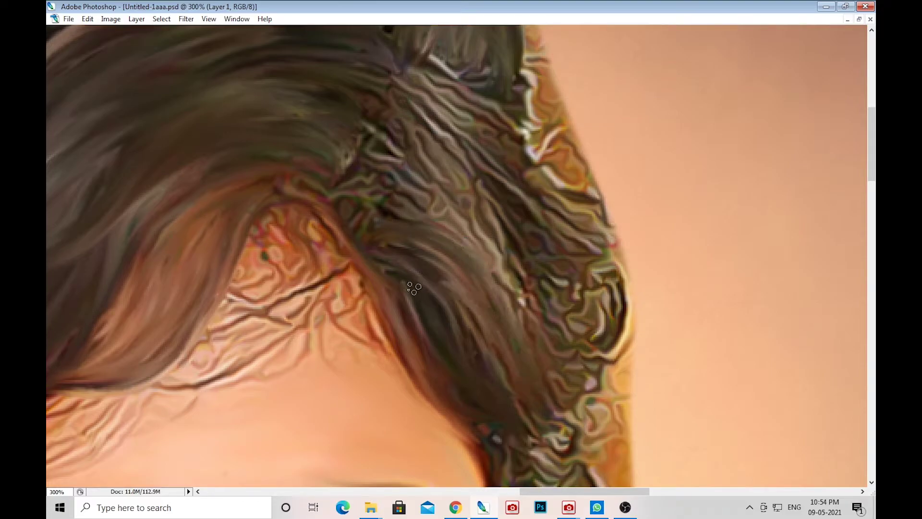
pyautogui.scroll(2, 454, 312)
pyautogui.hscroll(1, 454, 313)
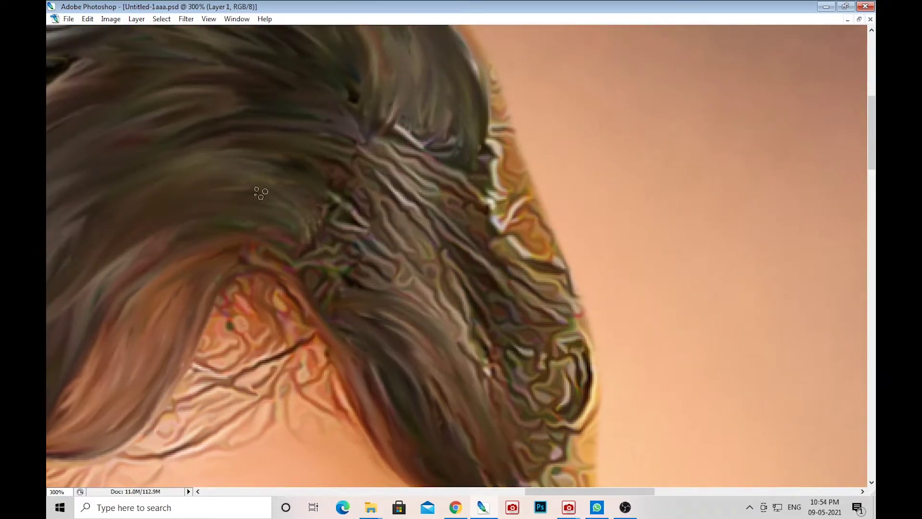
pyautogui.scroll(-1, 413, 198)
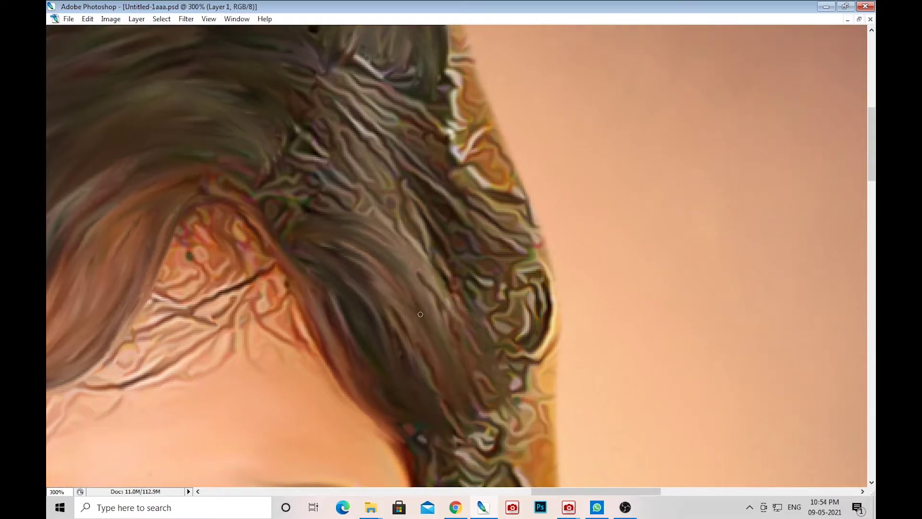
pyautogui.hscroll(1, 307, 274)
pyautogui.scroll(4, 396, 306)
pyautogui.hscroll(-3, 365, 346)
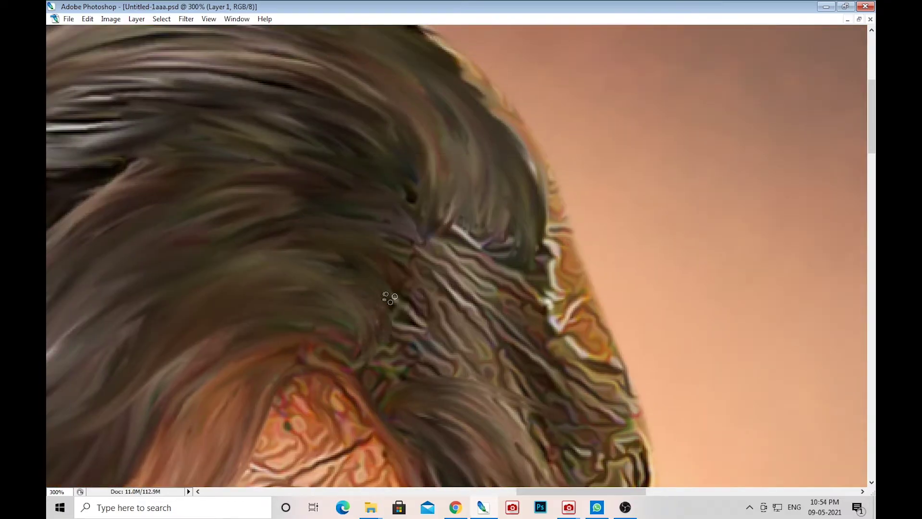
pyautogui.scroll(-2, 483, 167)
pyautogui.hscroll(2, 484, 167)
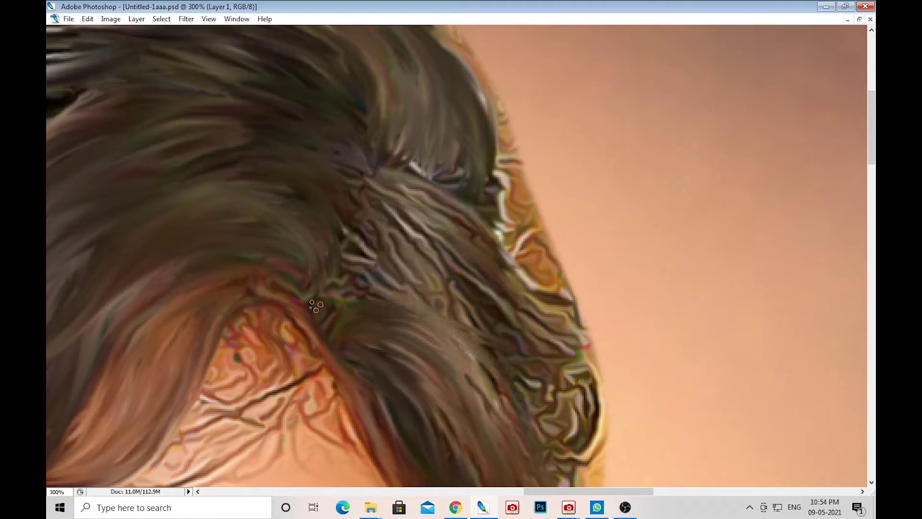
pyautogui.hotkey('ctrl', '-')
pyautogui.scroll(-3, 481, 366)
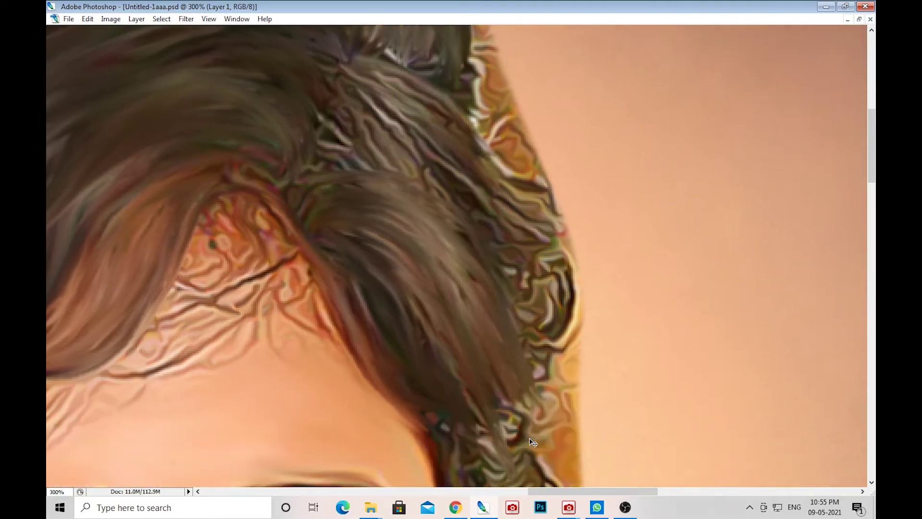
# At 300% zoom, smudge the hair beside the right eye and along the face
pyautogui.hotkey('ctrl', '+')
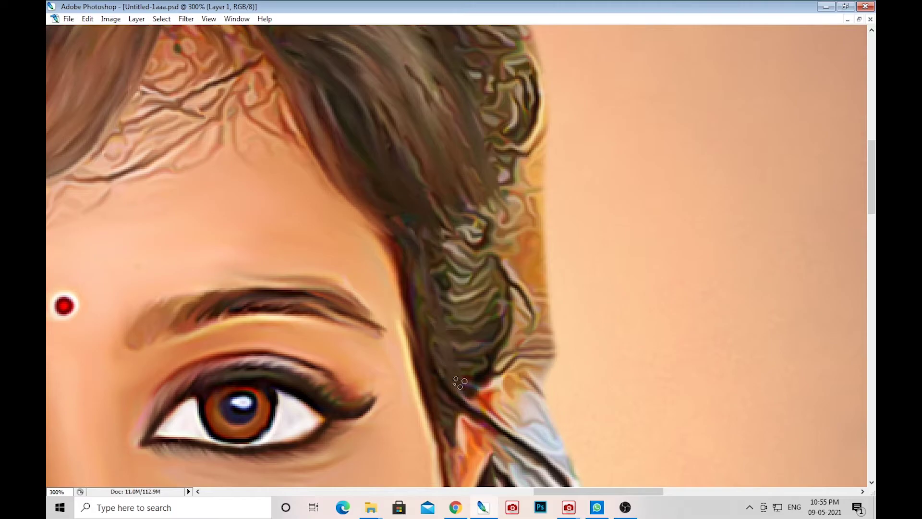
pyautogui.scroll(2, 420, 278)
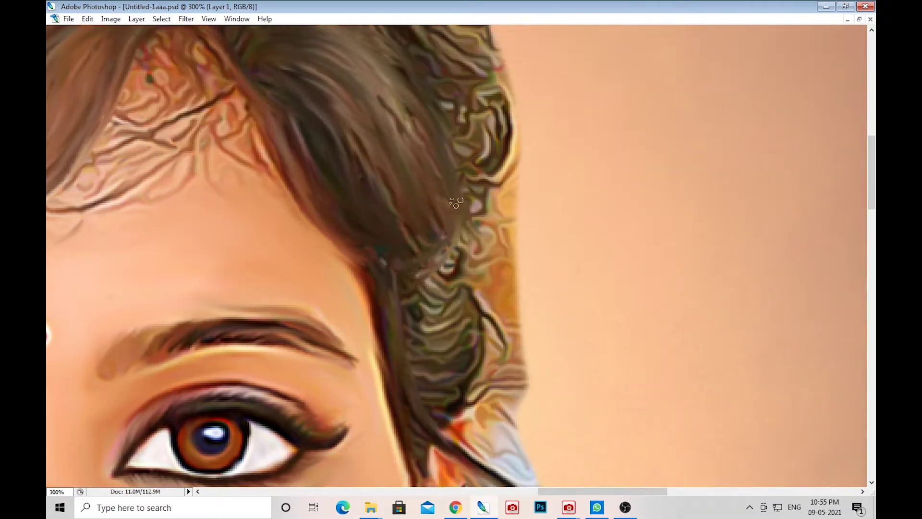
pyautogui.scroll(-3, 69, 272)
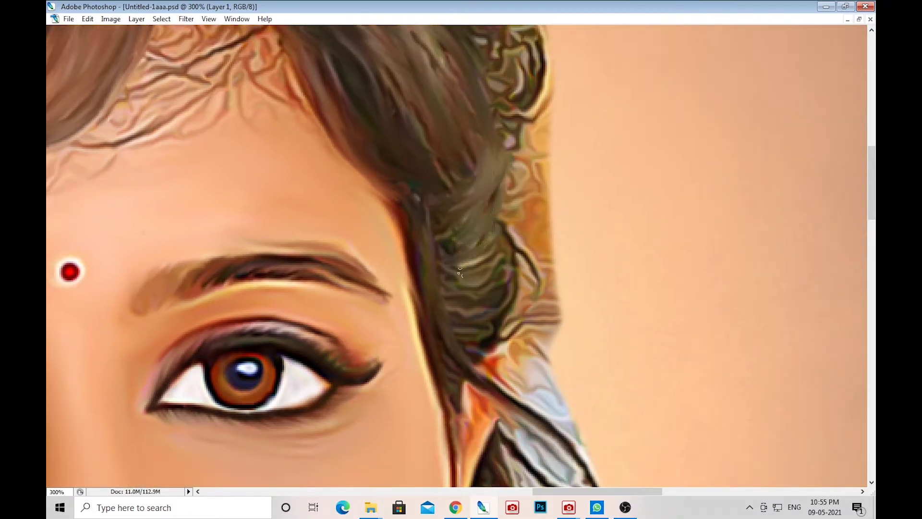
pyautogui.moveTo(459, 271); pyautogui.dragTo(458, 317)
pyautogui.moveTo(492, 247); pyautogui.dragTo(474, 320)
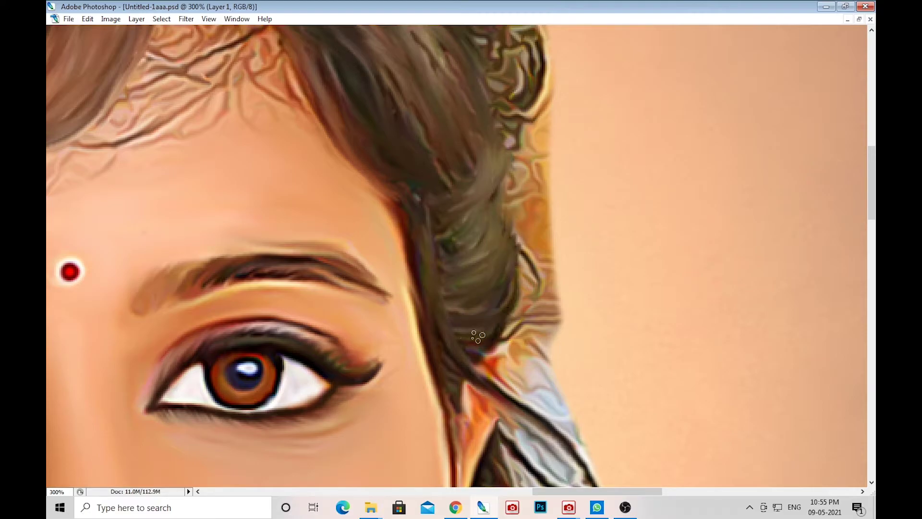
# Blend the rough, bright hair streaks into smooth, darker strands
pyautogui.scroll(3, 461, 216)
pyautogui.scroll(-2, 490, 288)
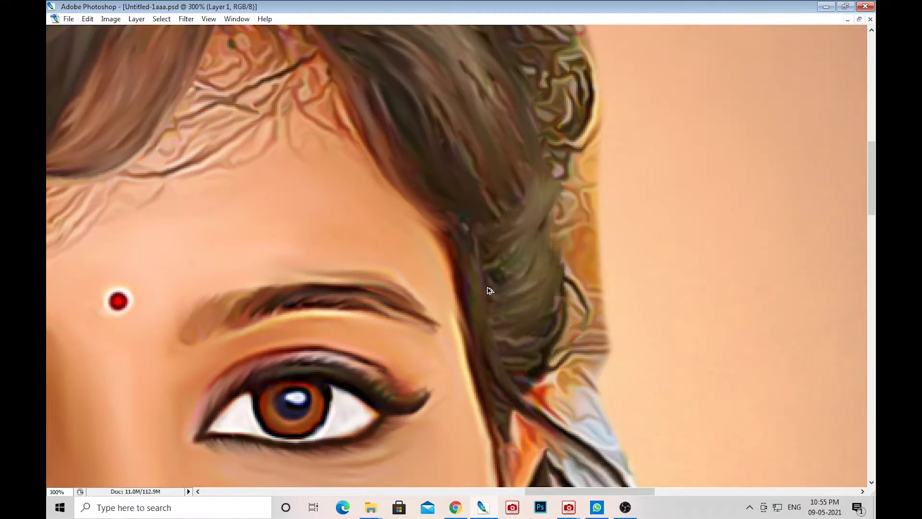
pyautogui.scroll(-4, 491, 287)
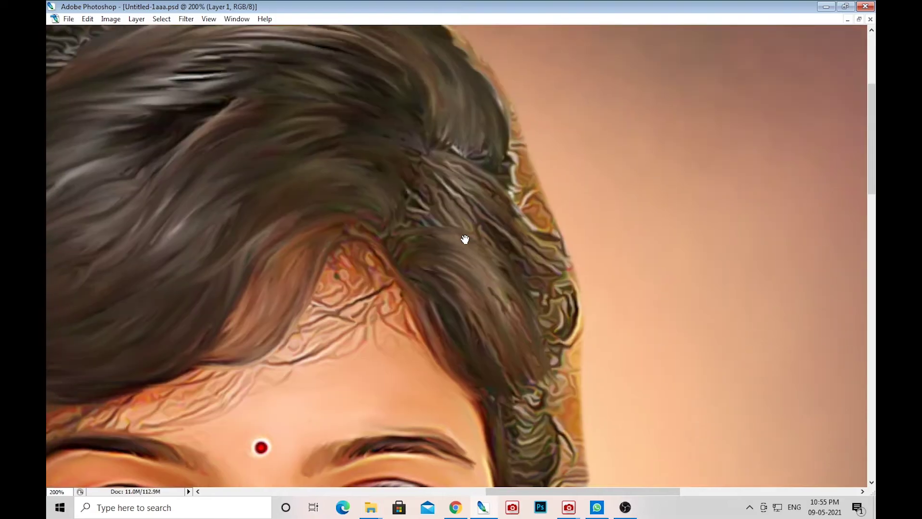
pyautogui.scroll(2, 536, 221)
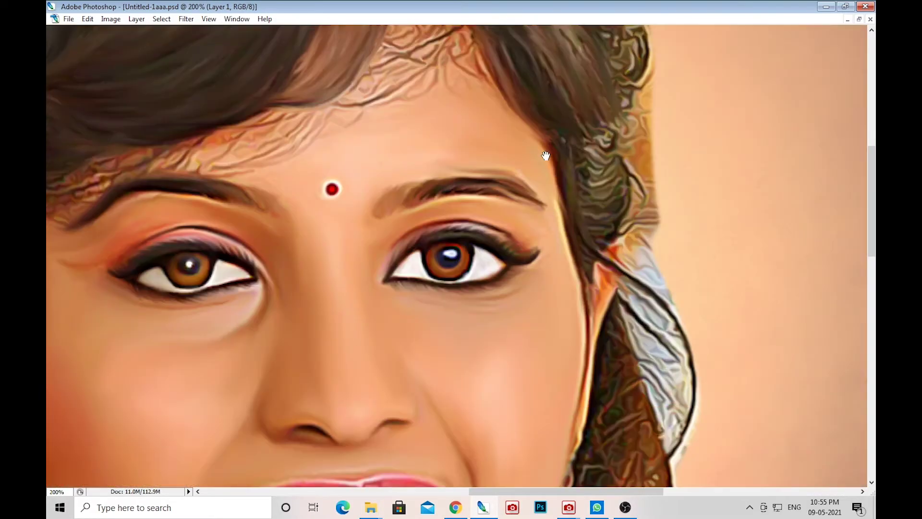
pyautogui.scroll(2, 442, 195)
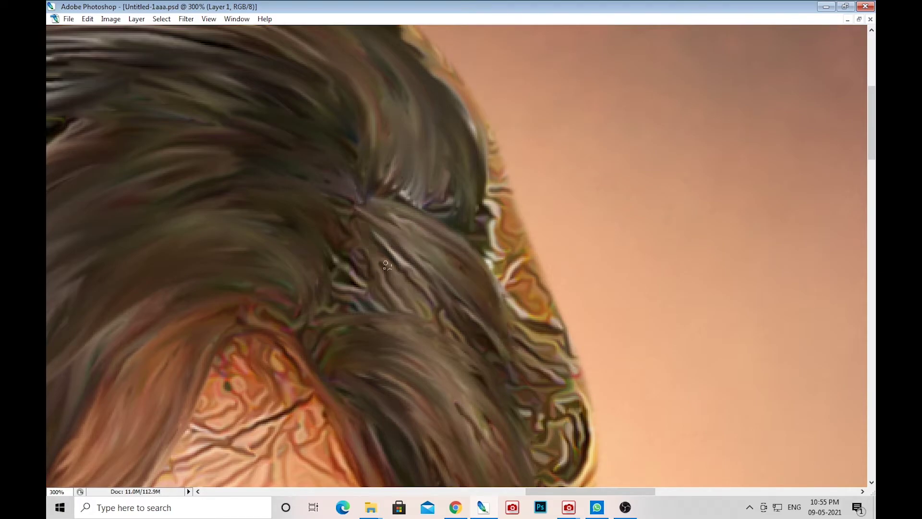
pyautogui.moveTo(387, 265); pyautogui.dragTo(491, 367)
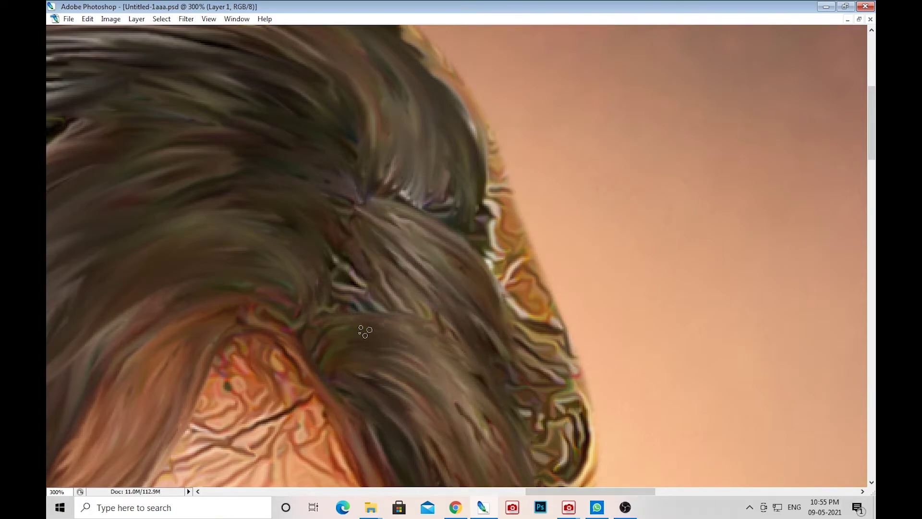
# Smudge more hair streaks and bring the strand beside the cheek into view
pyautogui.scroll(-1, 381, 255)
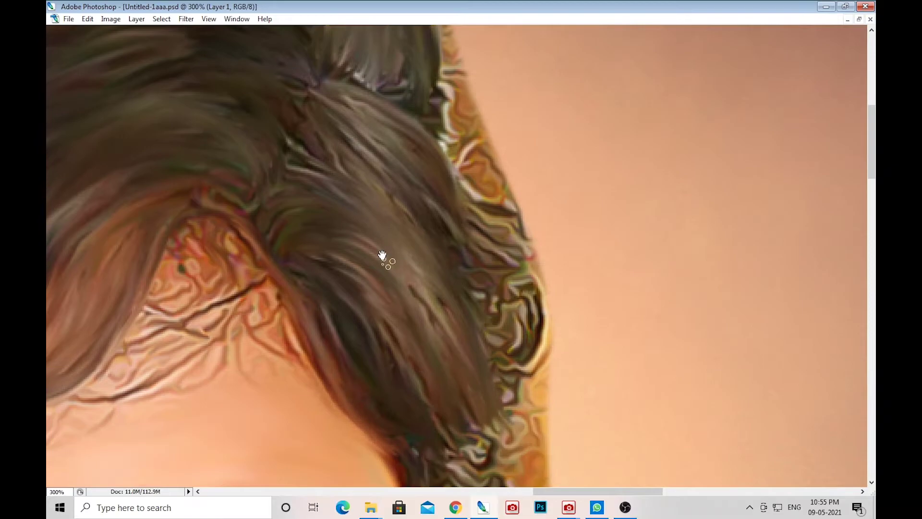
pyautogui.scroll(2, 397, 367)
pyautogui.scroll(2, 396, 366)
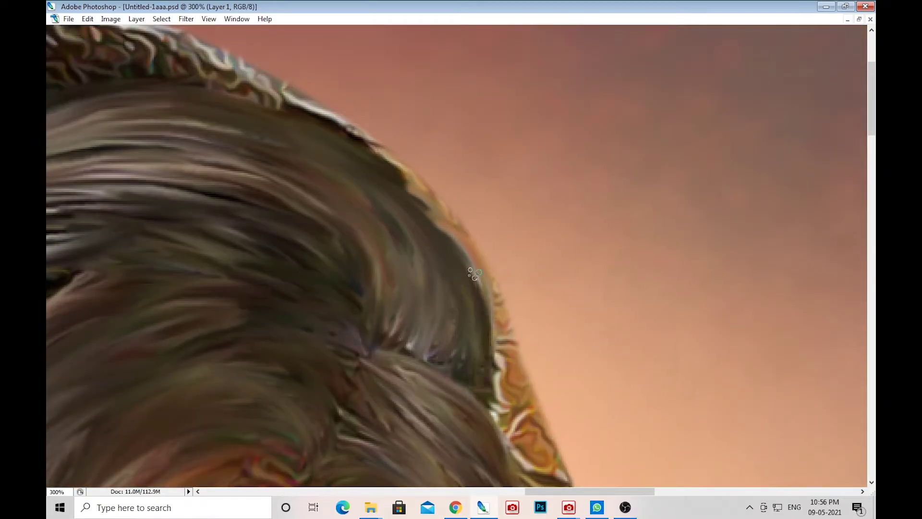
pyautogui.scroll(-2, 474, 264)
pyautogui.scroll(-4, 466, 216)
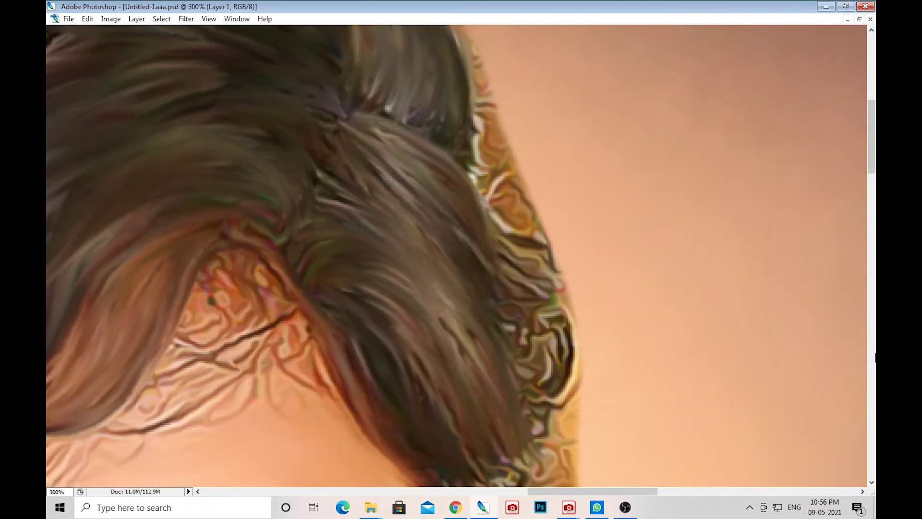
pyautogui.moveTo(297, 55); pyautogui.dragTo(319, 126)
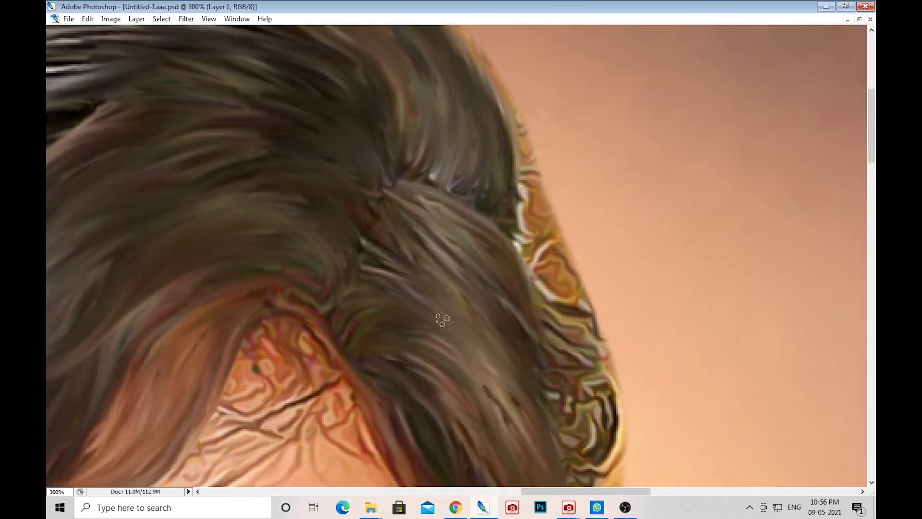
pyautogui.scroll(-2, 442, 320)
pyautogui.scroll(-4, 393, 215)
pyautogui.moveTo(413, 300); pyautogui.dragTo(423, 250)
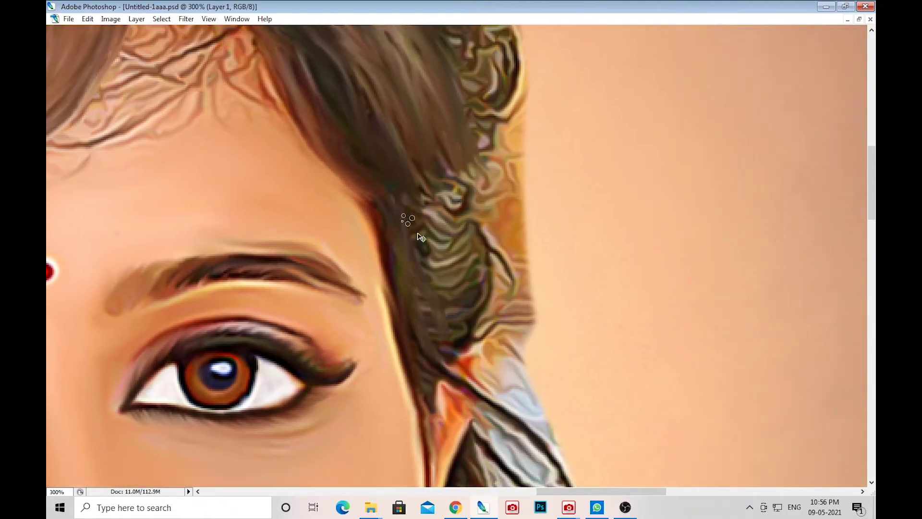
pyautogui.scroll(-4, 422, 323)
pyautogui.scroll(-4, 444, 250)
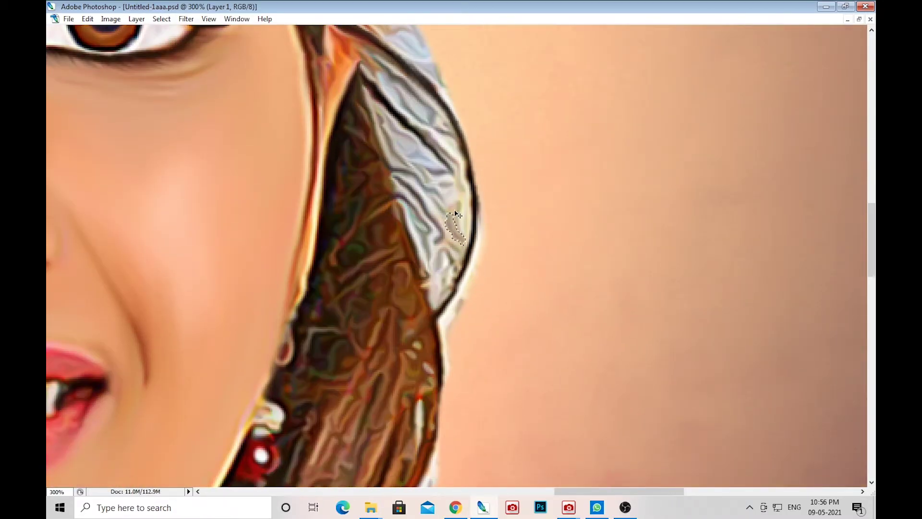
# Select the silvery highlight beside the cheek, feather it, and fill it with the peach background tone
pyautogui.moveTo(446, 196); pyautogui.dragTo(446, 263)
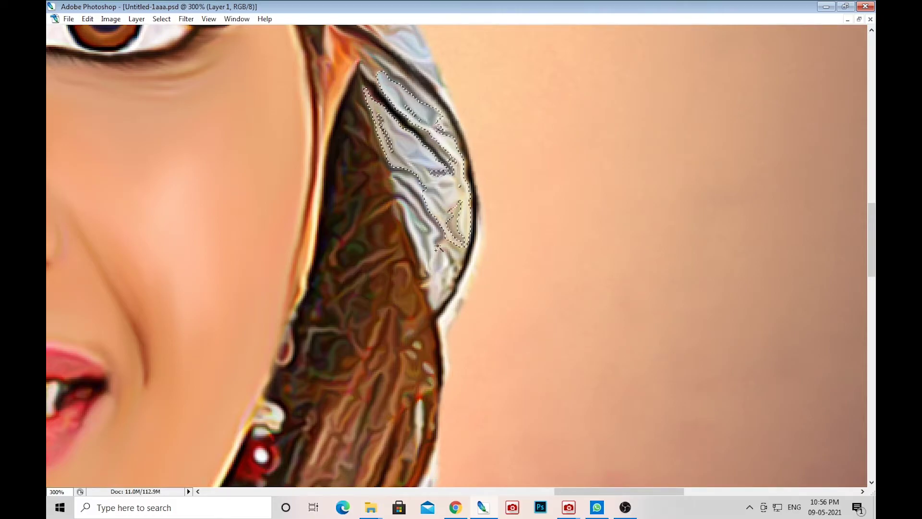
pyautogui.hotkey('ctrl', 'alt', 'd')
pyautogui.press('Return')
pyautogui.press('Delete')
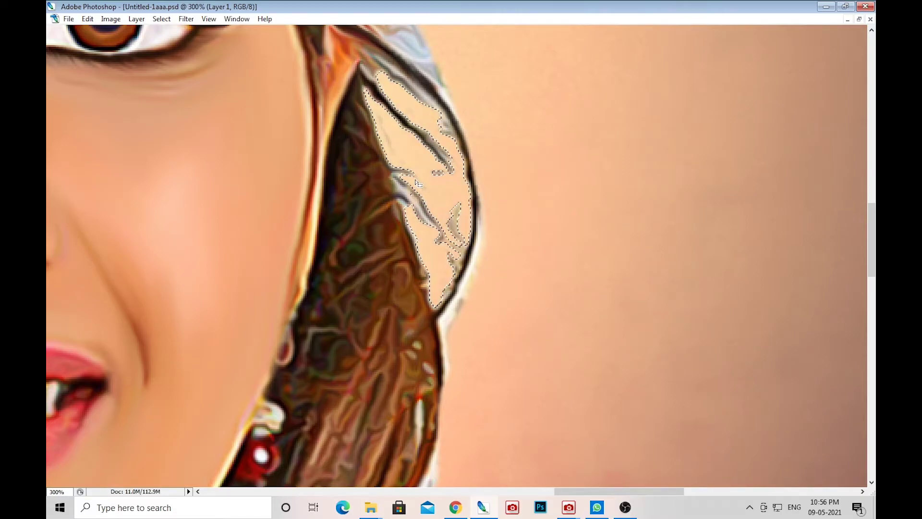
# Hide the panels and zoom in closer on the rough hair edge at the crown
pyautogui.scroll(-1, 420, 182)
pyautogui.scroll(5, 421, 183)
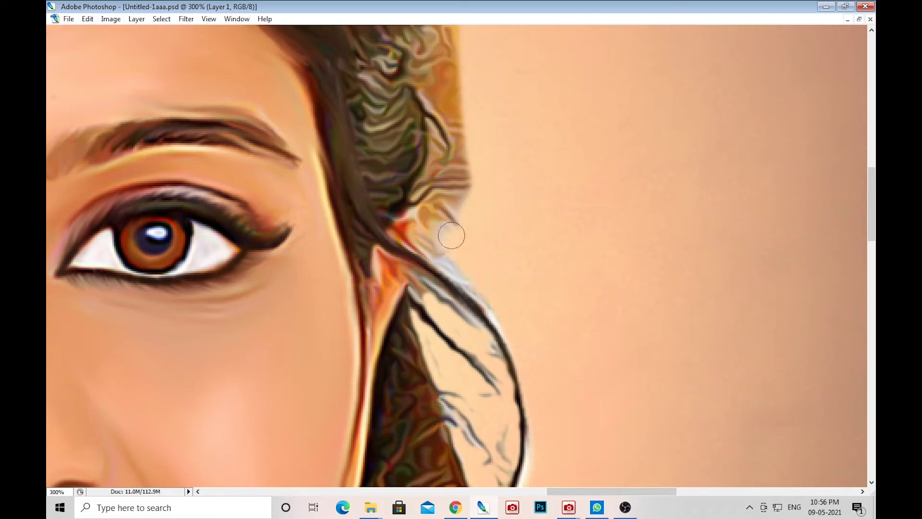
pyautogui.scroll(-1, 480, 231)
pyautogui.scroll(-3, 546, 221)
pyautogui.scroll(-7, 543, 241)
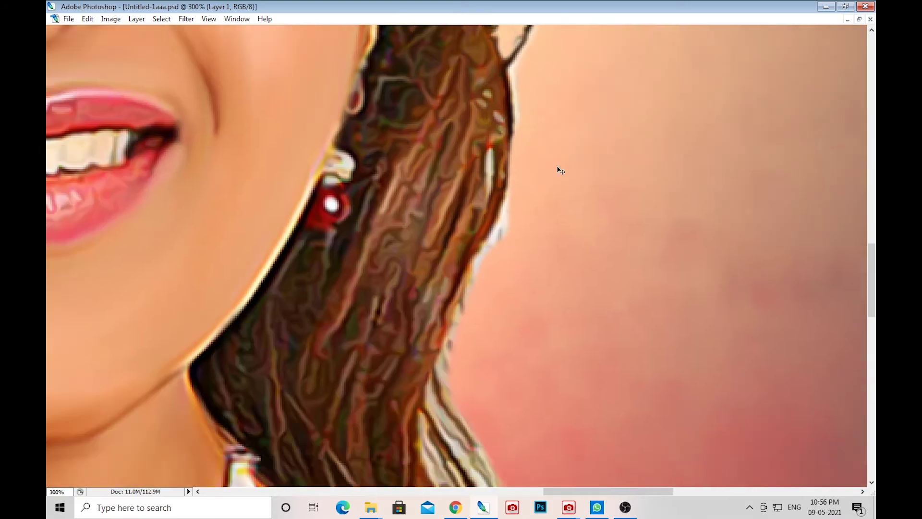
pyautogui.scroll(-2, 529, 202)
pyautogui.scroll(-5, 540, 254)
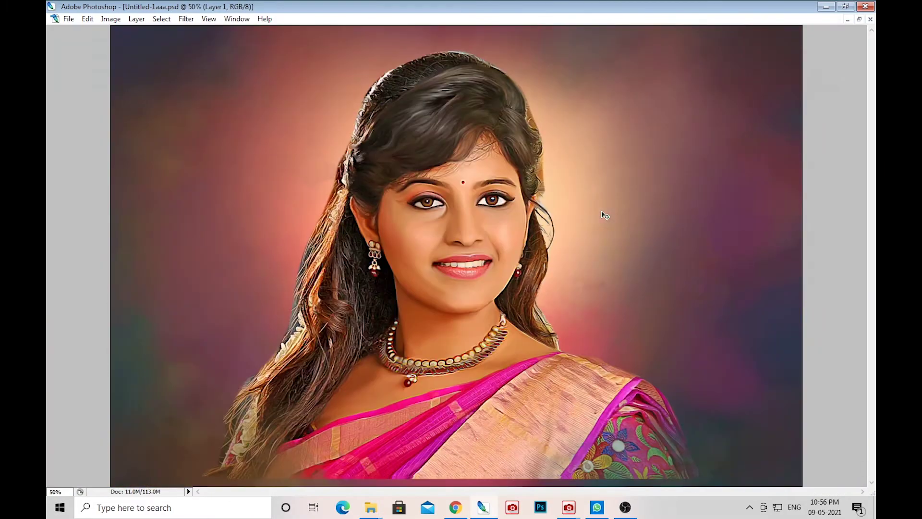
pyautogui.press('Tab')
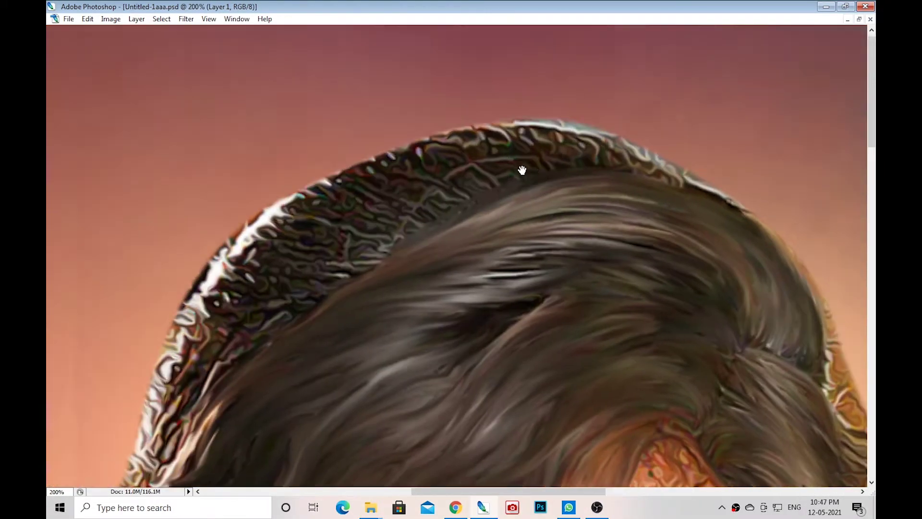
pyautogui.hotkey('ctrl', '+')
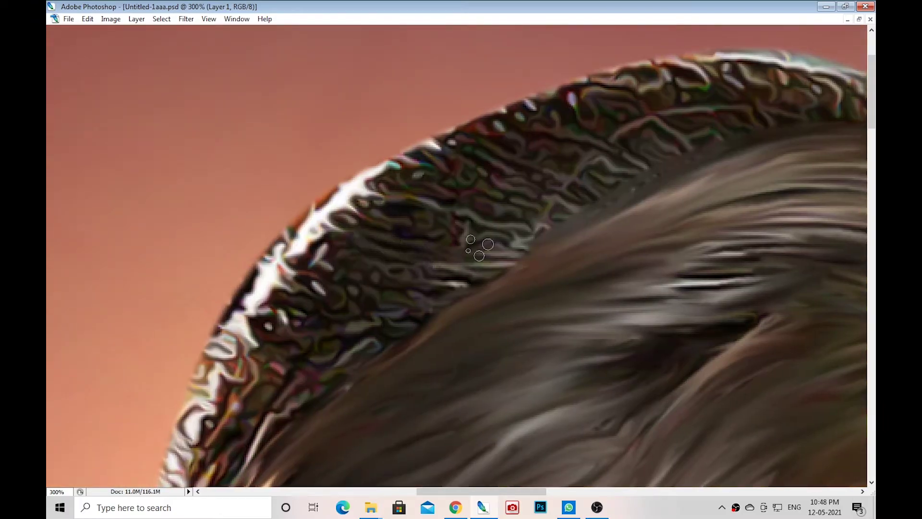
# Adjust the Smudge strength setting and blend the rough crown hair edge into smooth strands
pyautogui.press('Tab')
pyautogui.click(267, 35)
pyautogui.press('Tab')
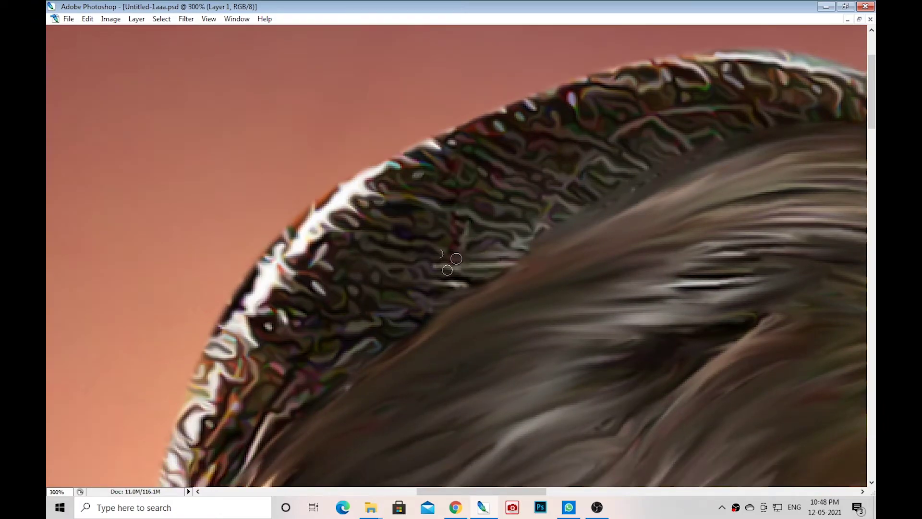
pyautogui.moveTo(449, 264)
pyautogui.mouseDown()
pyautogui.moveTo(439, 230)
pyautogui.moveTo(350, 190)
pyautogui.mouseUp()
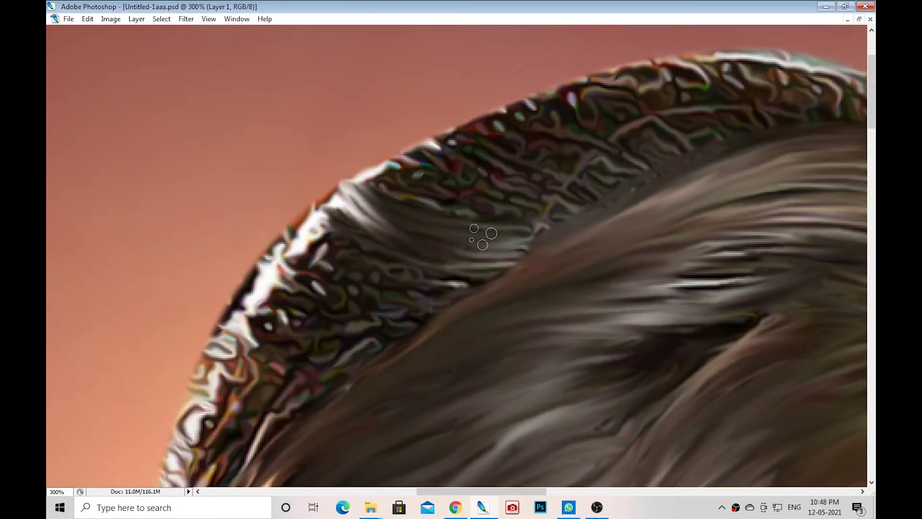
pyautogui.scroll(1, 480, 233)
pyautogui.moveTo(528, 260)
pyautogui.mouseDown()
pyautogui.moveTo(574, 251)
pyautogui.moveTo(477, 206)
pyautogui.moveTo(435, 239)
pyautogui.mouseUp()
# Brush the textured upper hair edge into soft, darker strands
pyautogui.scroll(2, 418, 238)
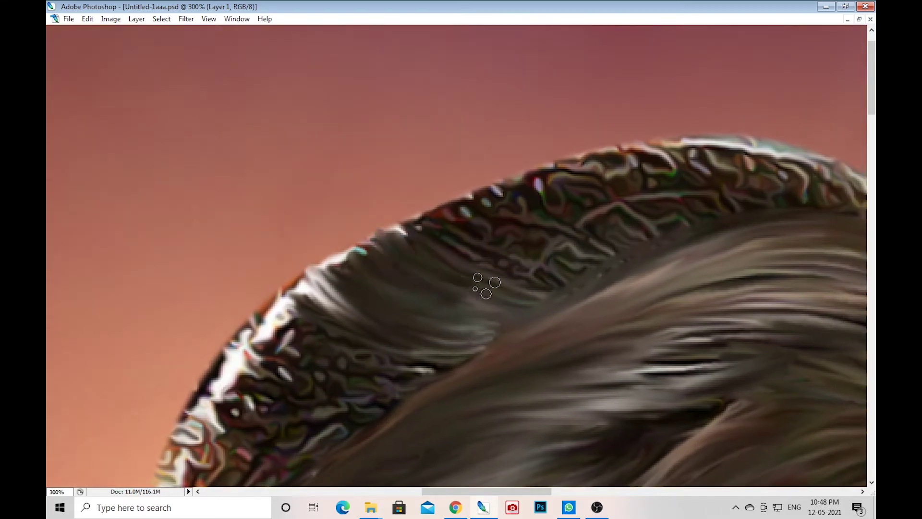
pyautogui.scroll(1, 576, 268)
pyautogui.moveTo(470, 294)
pyautogui.mouseDown()
pyautogui.moveTo(504, 270)
pyautogui.moveTo(498, 313)
pyautogui.mouseUp()
pyautogui.scroll(-1, 499, 313)
pyautogui.scroll(1, 454, 325)
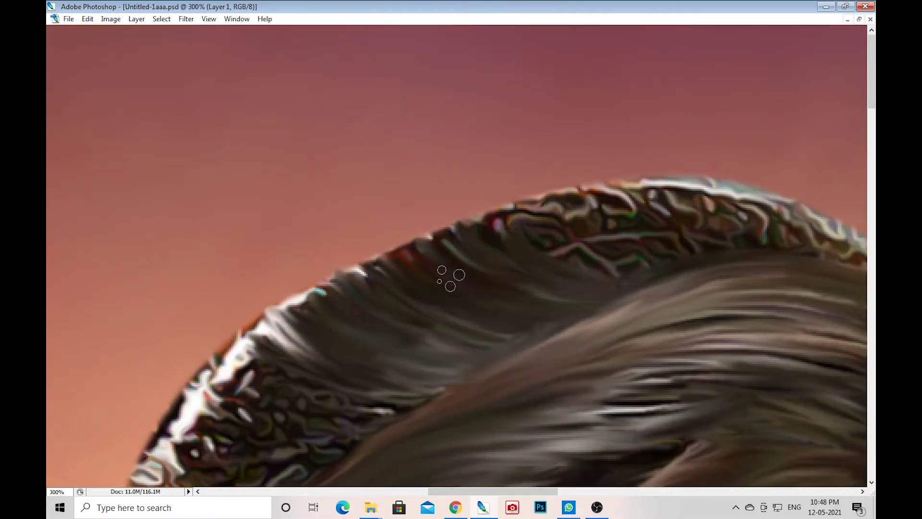
pyautogui.scroll(-3, 497, 267)
pyautogui.hscroll(-5, 496, 267)
pyautogui.moveTo(500, 285)
pyautogui.mouseDown()
pyautogui.moveTo(552, 338)
pyautogui.moveTo(486, 289)
pyautogui.moveTo(552, 326)
pyautogui.mouseUp()
pyautogui.moveTo(495, 269)
pyautogui.mouseDown()
pyautogui.moveTo(508, 247)
pyautogui.moveTo(634, 288)
pyautogui.mouseUp()
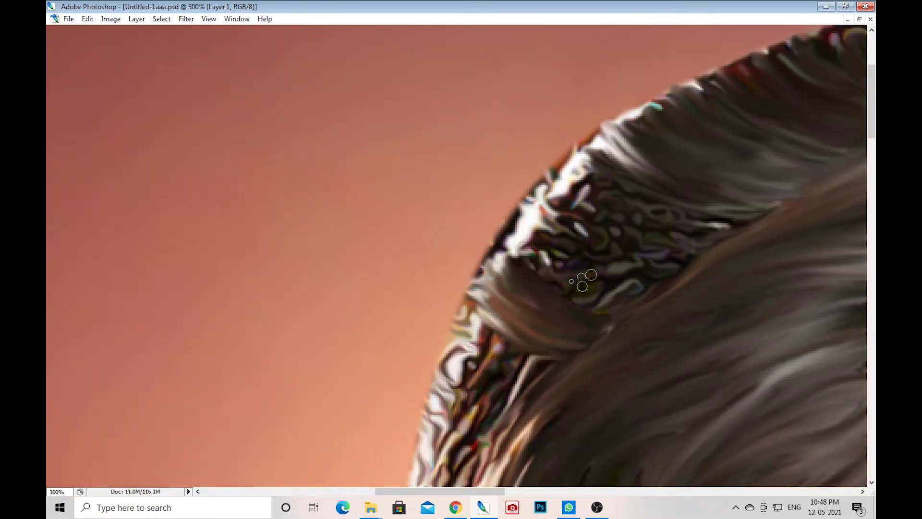
pyautogui.moveTo(510, 230); pyautogui.dragTo(631, 297)
pyautogui.scroll(3, 629, 308)
pyautogui.moveTo(642, 329); pyautogui.dragTo(669, 350)
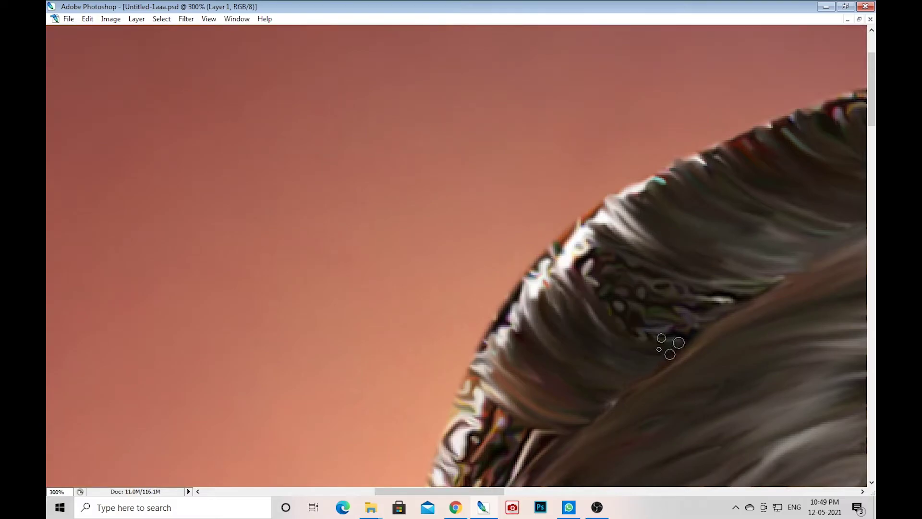
pyautogui.moveTo(576, 250)
pyautogui.mouseDown()
pyautogui.moveTo(654, 304)
pyautogui.moveTo(649, 270)
pyautogui.mouseUp()
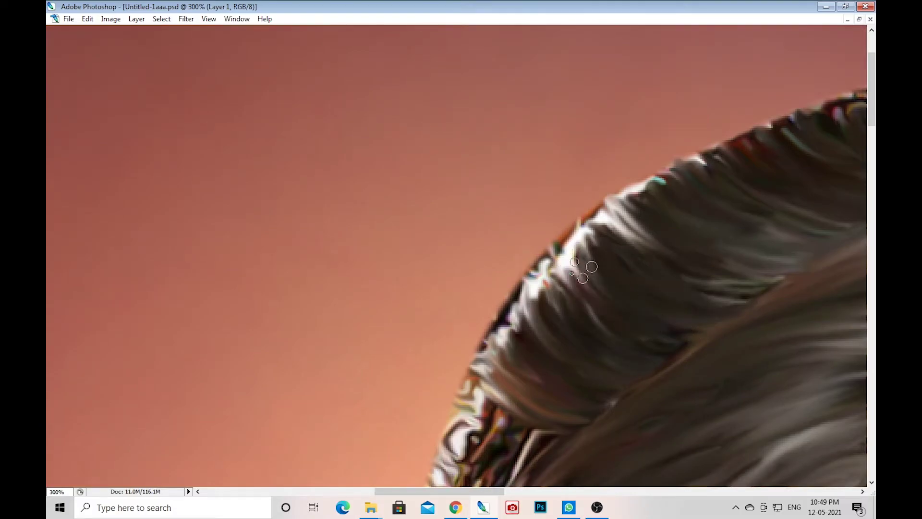
# Blend the last light strands along the crown into darker, smooth hair
pyautogui.scroll(3, 552, 274)
pyautogui.hscroll(2, 672, 269)
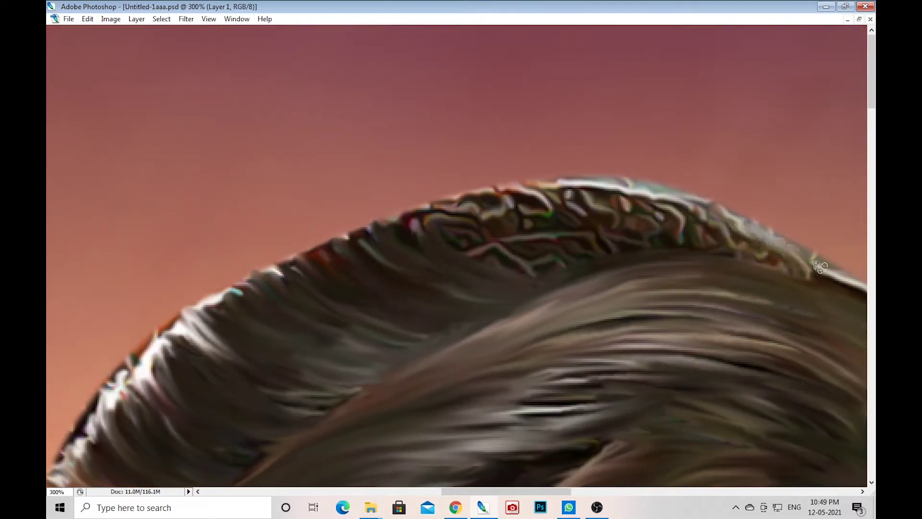
pyautogui.moveTo(799, 273); pyautogui.dragTo(725, 240)
pyautogui.moveTo(807, 277); pyautogui.dragTo(713, 247)
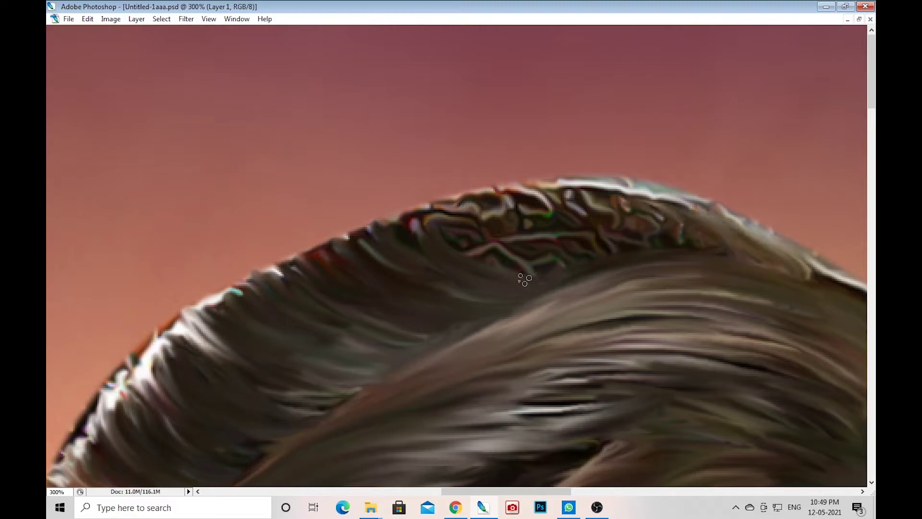
pyautogui.moveTo(525, 278); pyautogui.dragTo(400, 214)
pyautogui.moveTo(533, 271); pyautogui.dragTo(456, 211)
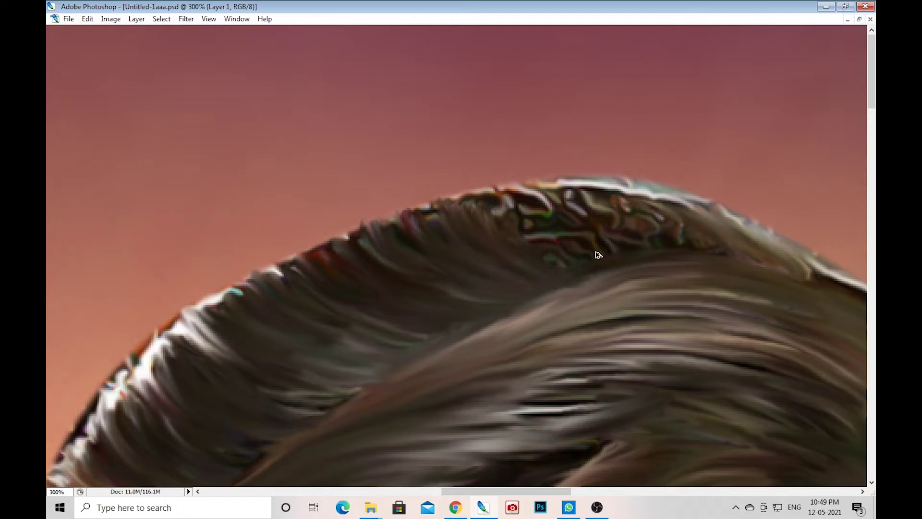
pyautogui.moveTo(559, 251); pyautogui.dragTo(503, 202)
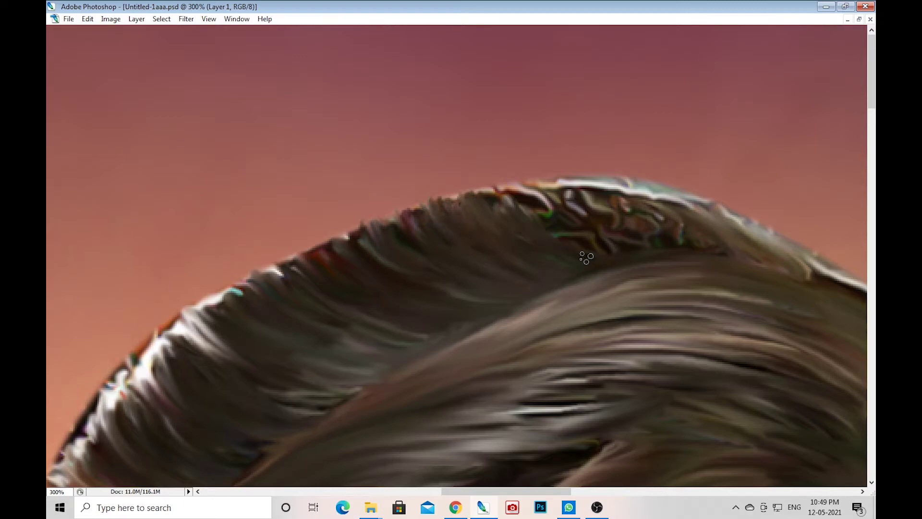
pyautogui.moveTo(548, 224); pyautogui.dragTo(623, 237)
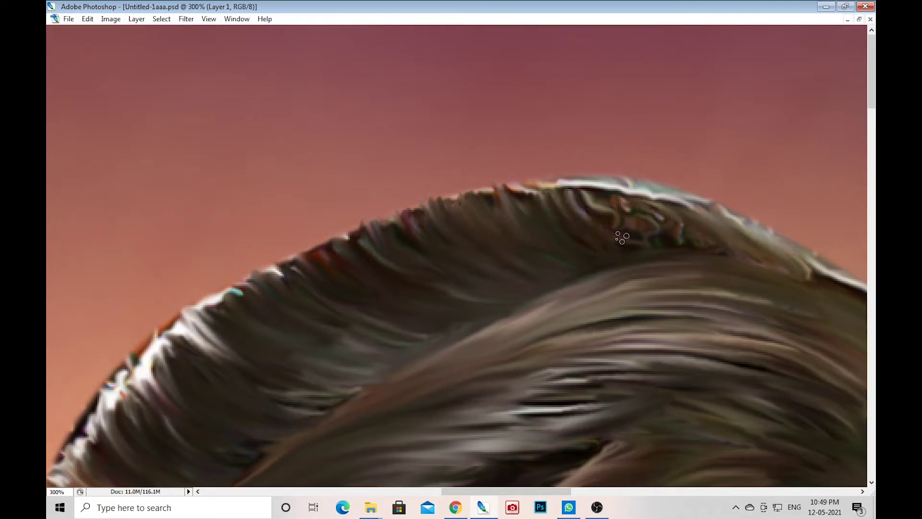
pyautogui.moveTo(585, 203); pyautogui.dragTo(622, 223)
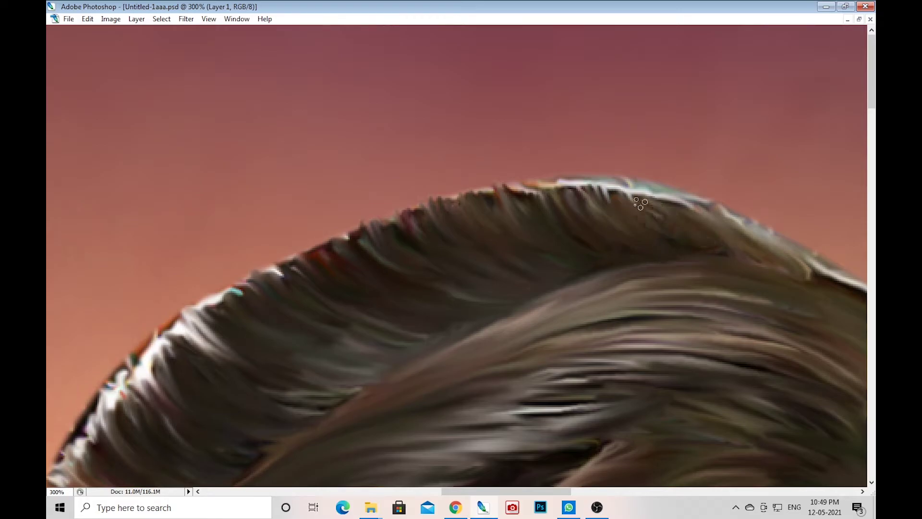
pyautogui.scroll(-5, 442, 298)
pyautogui.hscroll(-5, 442, 299)
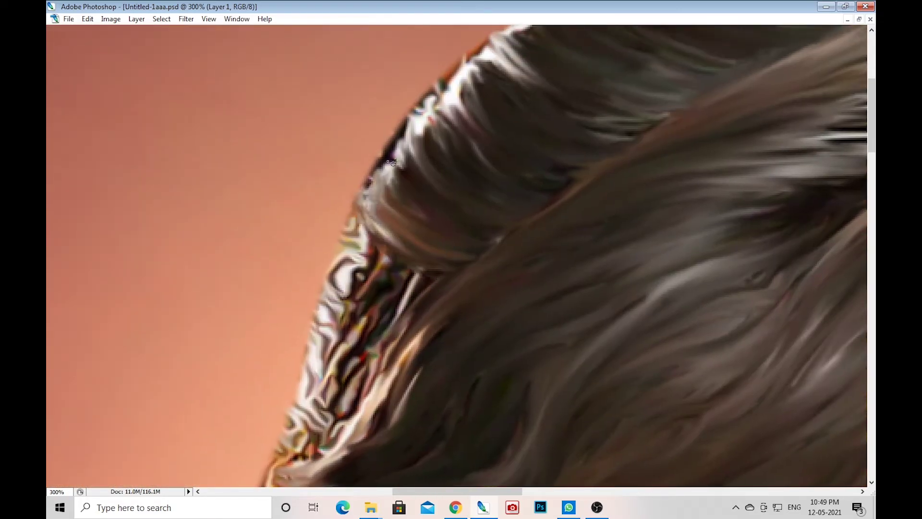
# Smudge the striped outer hair strands beside the forehead and above the eye into darker flowing strands
pyautogui.moveTo(434, 286)
pyautogui.mouseDown()
pyautogui.moveTo(408, 281)
pyautogui.moveTo(395, 290)
pyautogui.moveTo(404, 303)
pyautogui.mouseUp()
pyautogui.scroll(-3, 404, 303)
pyautogui.hscroll(-1, 404, 303)
pyautogui.moveTo(319, 379)
pyautogui.mouseDown()
pyautogui.moveTo(348, 312)
pyautogui.moveTo(375, 283)
pyautogui.moveTo(453, 267)
pyautogui.moveTo(405, 277)
pyautogui.moveTo(387, 247)
pyautogui.moveTo(423, 283)
pyautogui.moveTo(375, 299)
pyautogui.mouseUp()
pyautogui.scroll(2, 391, 264)
pyautogui.moveTo(385, 261)
pyautogui.mouseDown()
pyautogui.moveTo(399, 336)
pyautogui.moveTo(377, 309)
pyautogui.moveTo(385, 366)
pyautogui.moveTo(423, 317)
pyautogui.mouseUp()
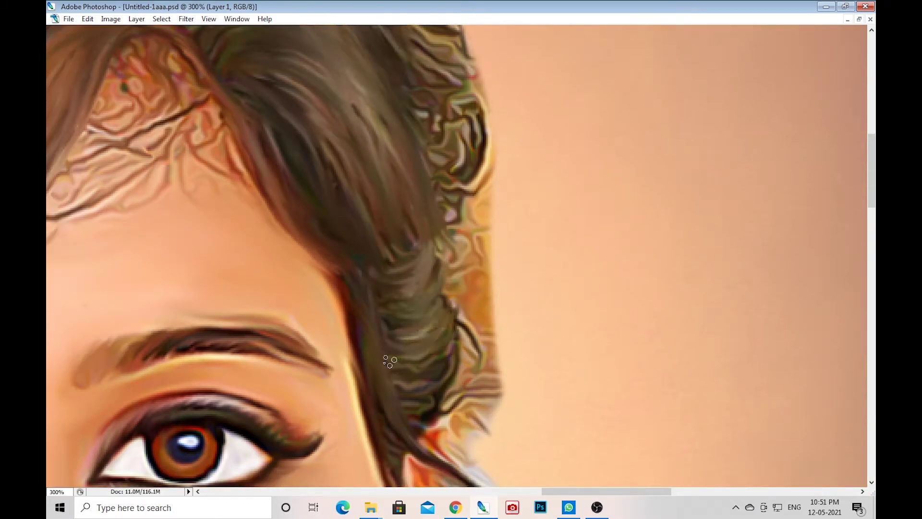
pyautogui.moveTo(391, 362); pyautogui.dragTo(451, 347)
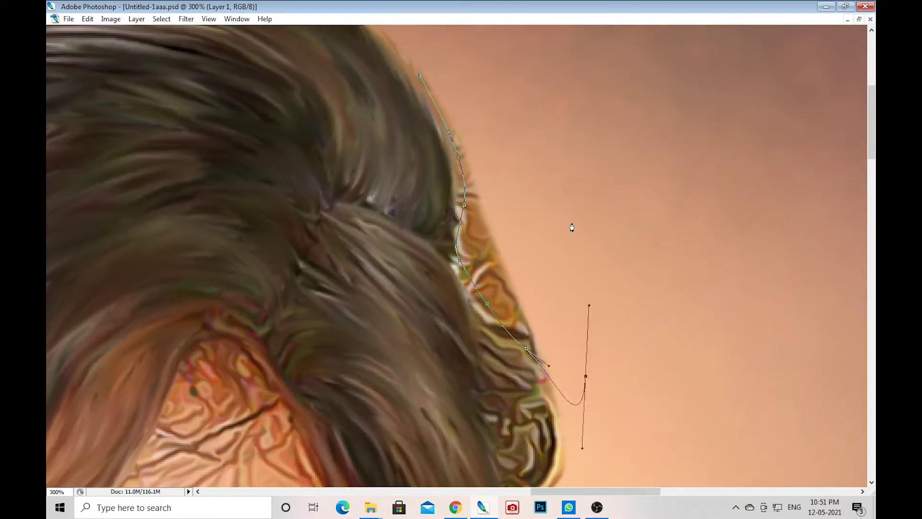
# Load the traced hair-edge path as a selection and pan at 200% to the hair by the earring
pyautogui.hotkey('ctrl', 'Return')
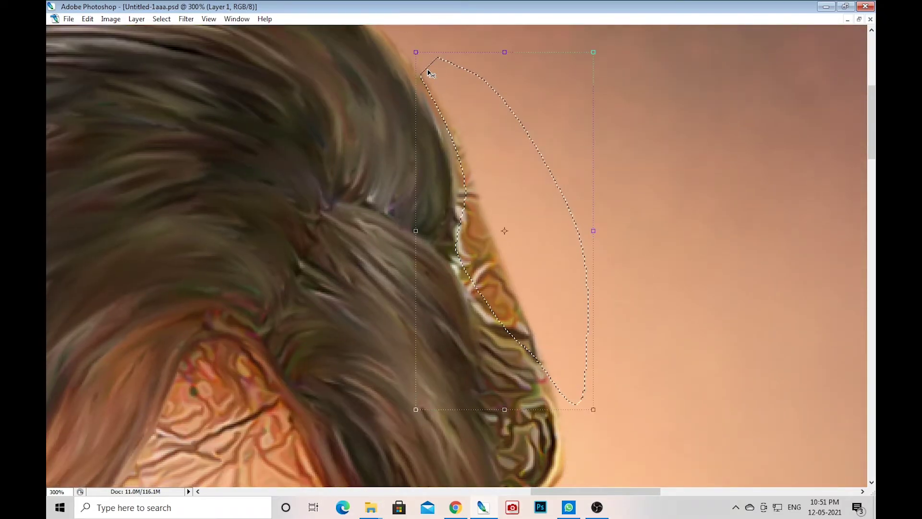
pyautogui.hotkey('ctrl', 'alt', '0')
pyautogui.hotkey('ctrl', '+')
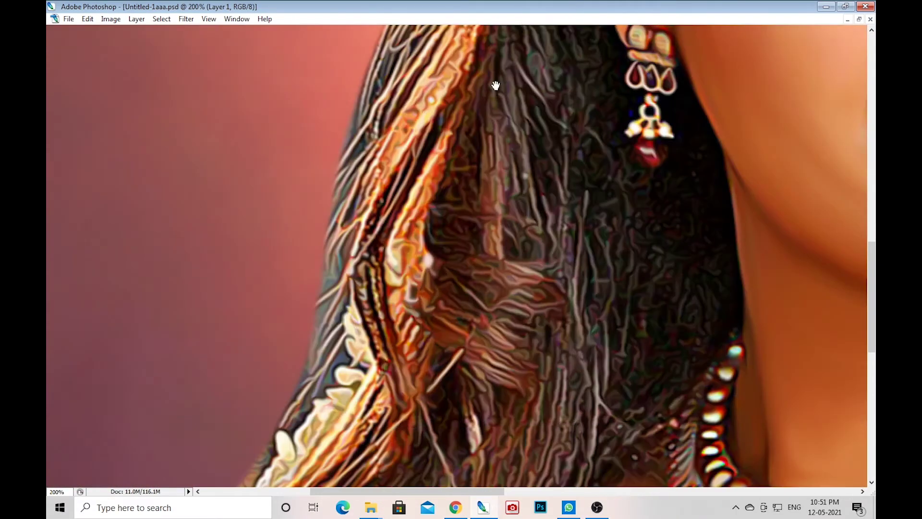
pyautogui.moveTo(531, 164)
pyautogui.mouseDown()
pyautogui.moveTo(509, 242)
pyautogui.moveTo(480, 481)
pyautogui.mouseUp()
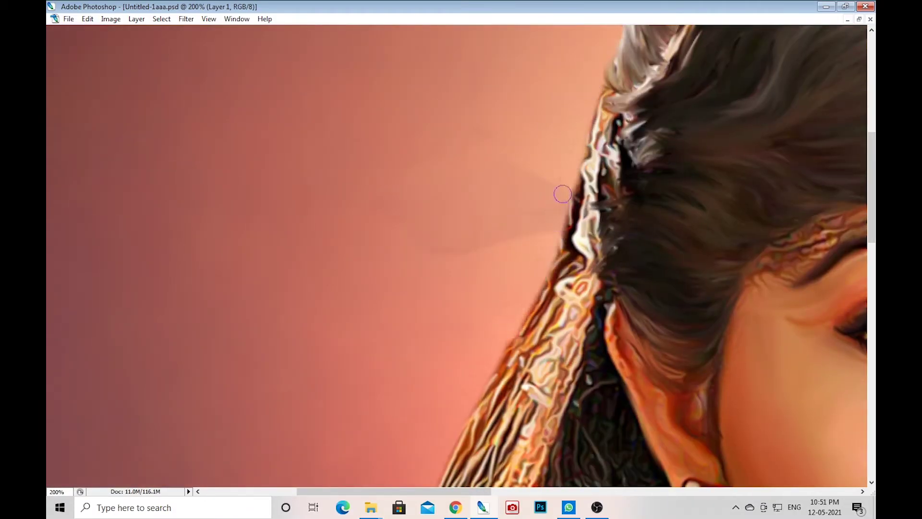
pyautogui.moveTo(562, 432); pyautogui.dragTo(538, 201)
pyautogui.moveTo(461, 480)
pyautogui.mouseDown()
pyautogui.moveTo(515, 236)
pyautogui.moveTo(607, 28)
pyautogui.mouseUp()
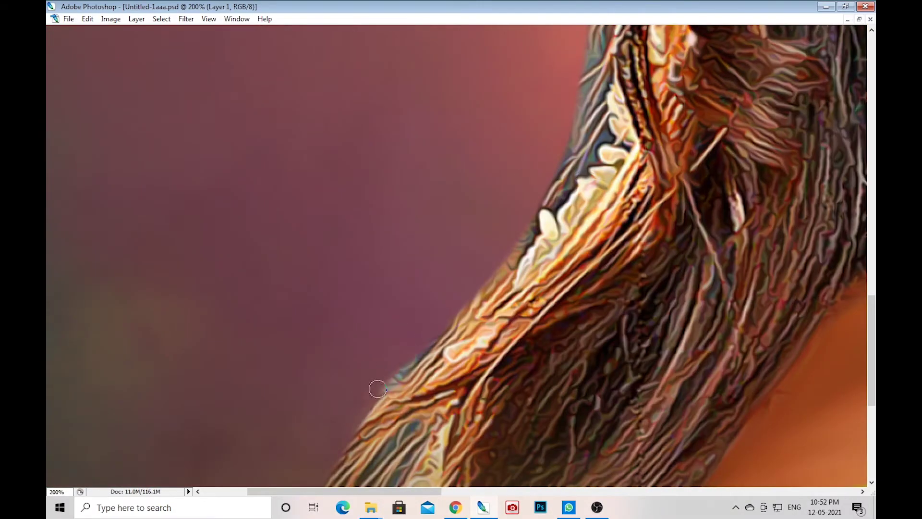
pyautogui.moveTo(378, 389); pyautogui.dragTo(422, 182)
pyautogui.moveTo(474, 29); pyautogui.dragTo(411, 192)
pyautogui.moveTo(440, 381); pyautogui.dragTo(444, 145)
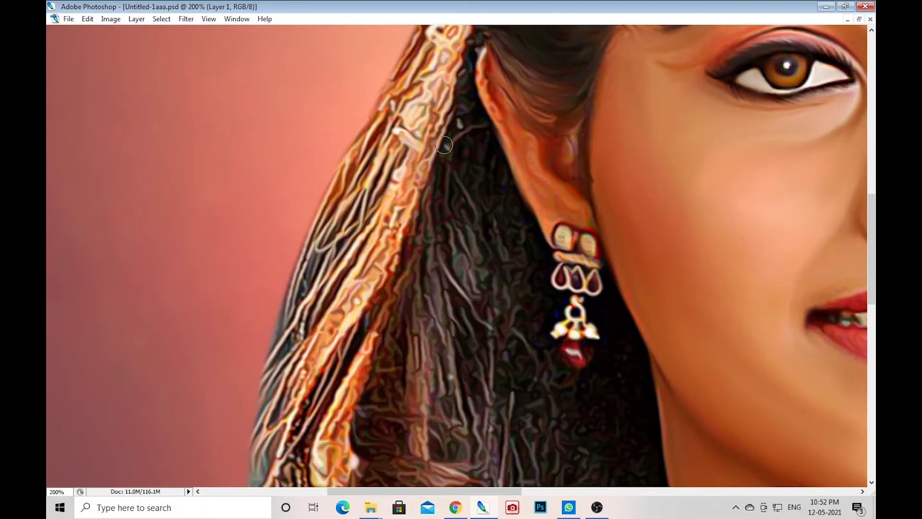
# Restore the panels and zoom to 300% on the hair lock above the ear
pyautogui.press('Tab')
pyautogui.hotkey('ctrl', '+')
pyautogui.moveTo(583, 200); pyautogui.dragTo(629, 297)
pyautogui.moveTo(487, 245)
pyautogui.mouseDown()
pyautogui.moveTo(549, 101)
pyautogui.moveTo(549, 165)
pyautogui.mouseUp()
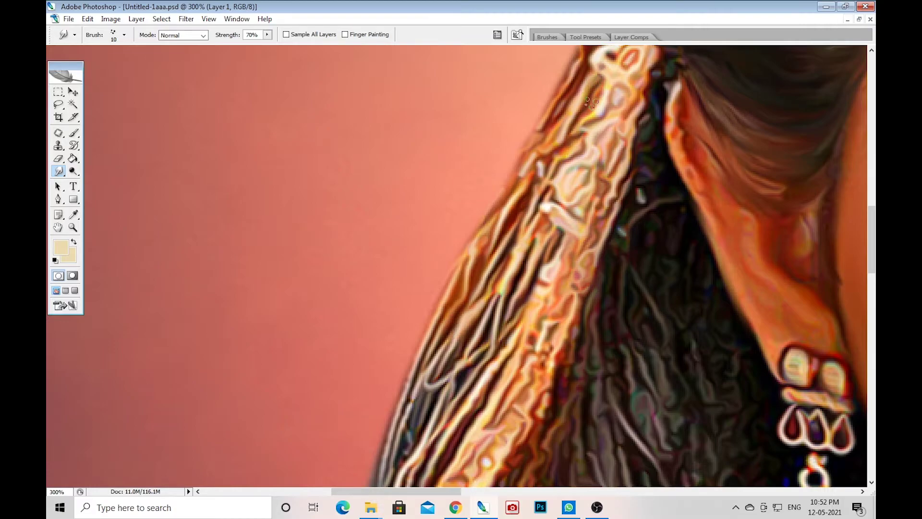
# Smudge the streaky hair strands beside the cheek into smoother strokes
pyautogui.hotkey('ctrl', '-')
pyautogui.hotkey('ctrl', '+')
pyautogui.moveTo(644, 148)
pyautogui.mouseDown()
pyautogui.moveTo(528, 238)
pyautogui.moveTo(507, 72)
pyautogui.mouseUp()
pyautogui.moveTo(431, 114); pyautogui.dragTo(565, 102)
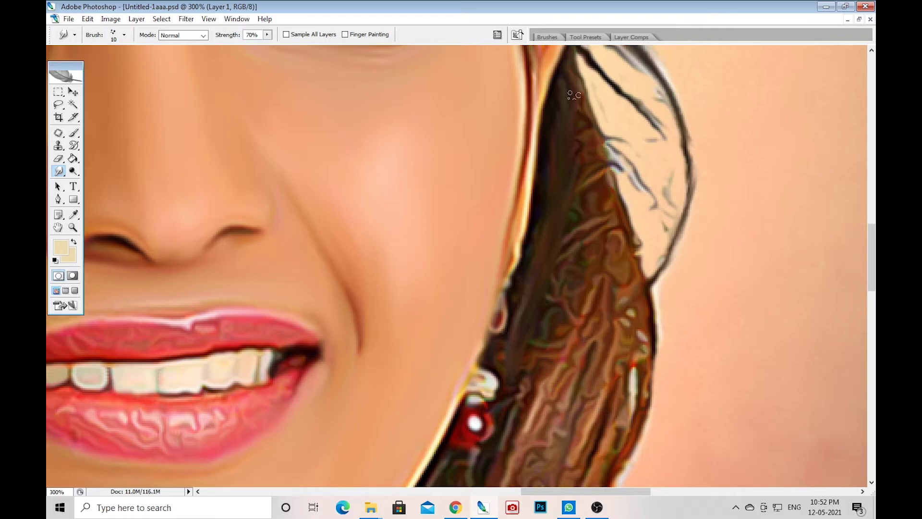
pyautogui.moveTo(572, 95); pyautogui.dragTo(528, 332)
# With a 20 px Smudge brush, smooth the strands upward along the braid beside the earring
pyautogui.scroll(-3, 580, 108)
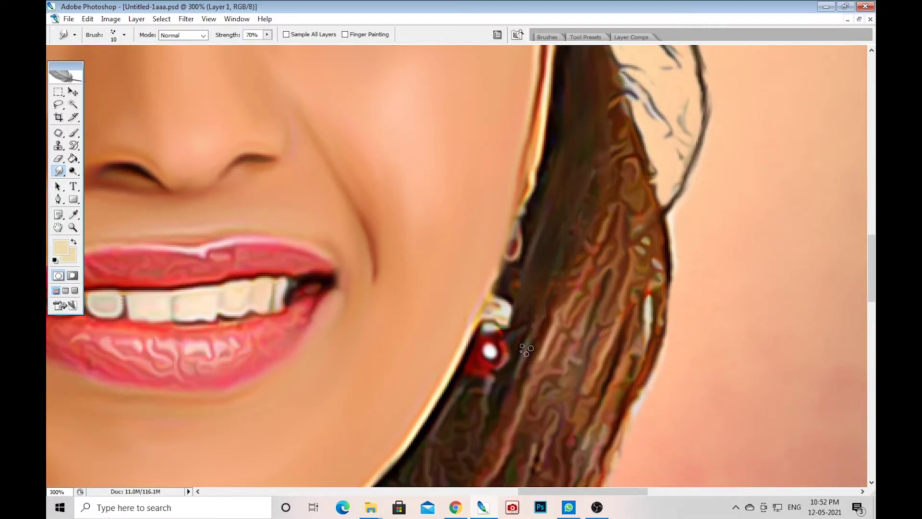
pyautogui.hotkey('ctrl', '-')
pyautogui.hotkey('ctrl', '-')
pyautogui.scroll(5, 418, 319)
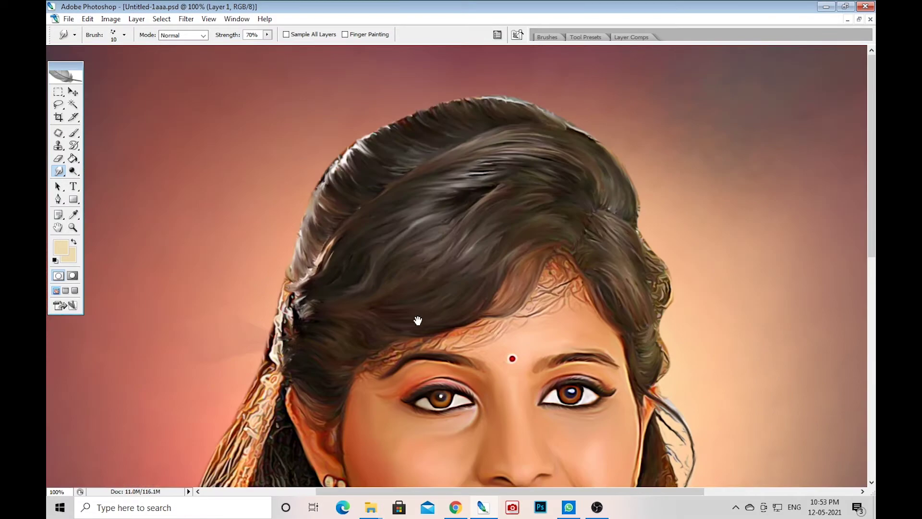
pyautogui.hotkey('ctrl', '+')
pyautogui.moveTo(550, 432)
pyautogui.mouseDown()
pyautogui.moveTo(601, 267)
pyautogui.moveTo(483, 321)
pyautogui.moveTo(582, 442)
pyautogui.mouseUp()
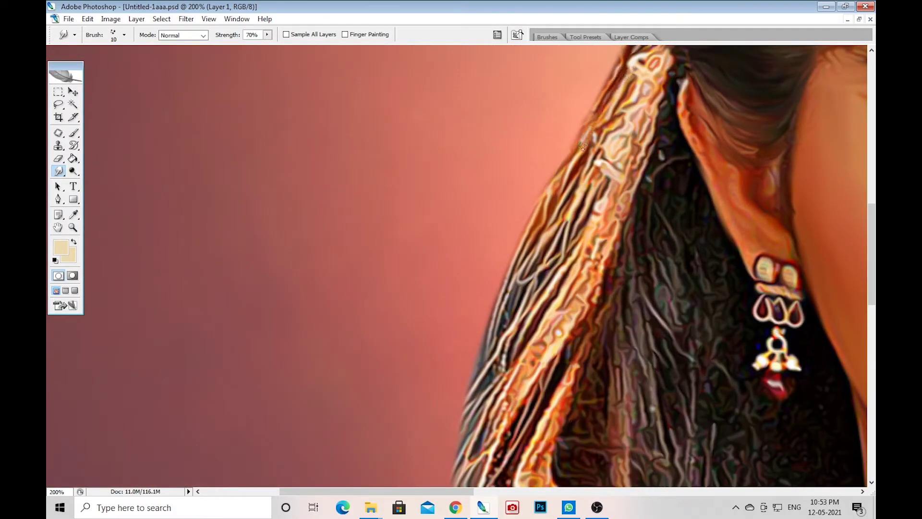
pyautogui.press(']')
pyautogui.moveTo(552, 269)
pyautogui.mouseDown()
pyautogui.moveTo(586, 235)
pyautogui.moveTo(552, 327)
pyautogui.mouseUp()
pyautogui.moveTo(608, 270); pyautogui.dragTo(648, 205)
# Smudge the braided strands near and behind the ear, switching the brush between 10 and 20 px
pyautogui.press('[')
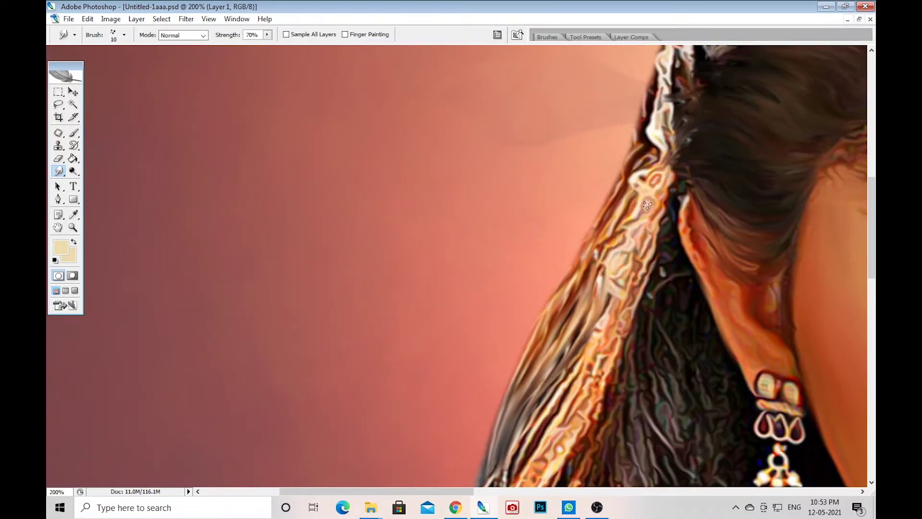
pyautogui.scroll(-4, 590, 207)
pyautogui.hscroll(-1, 590, 207)
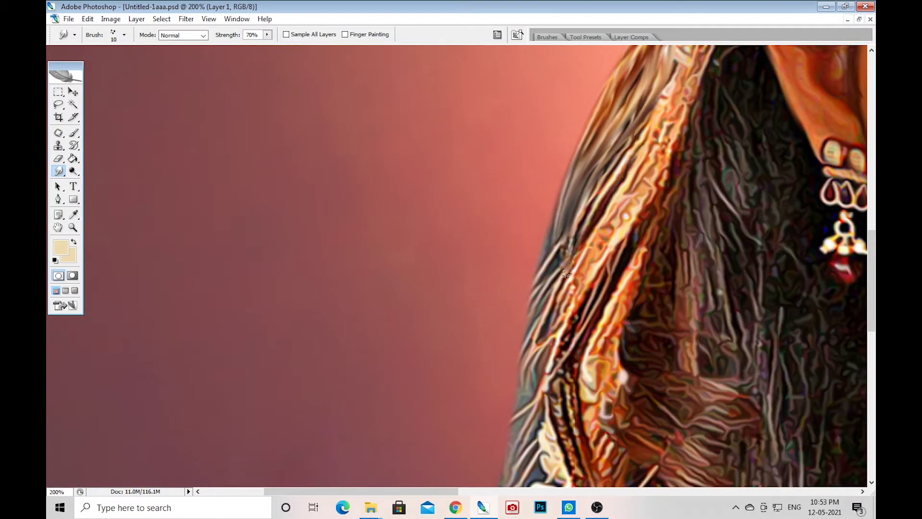
pyautogui.scroll(3, 610, 196)
pyautogui.hscroll(2, 609, 196)
pyautogui.press(']')
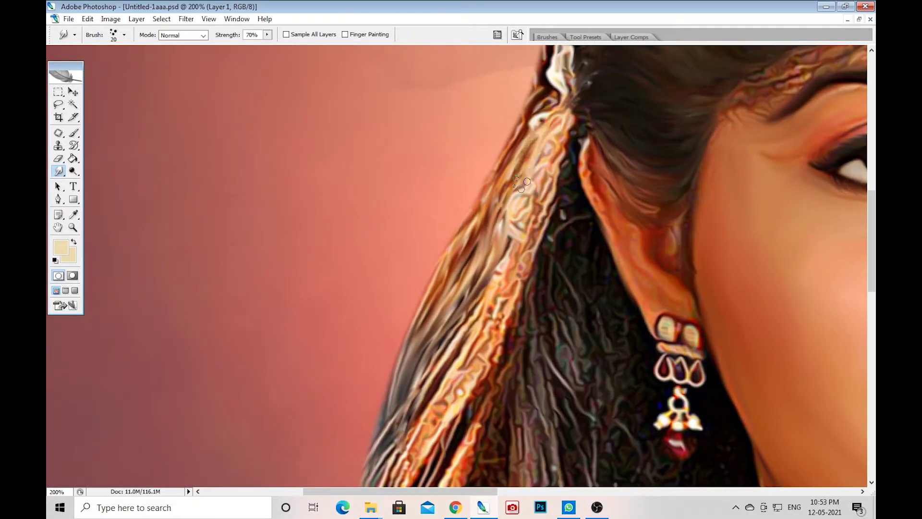
pyautogui.moveTo(490, 288); pyautogui.dragTo(542, 156)
pyautogui.moveTo(512, 266); pyautogui.dragTo(557, 120)
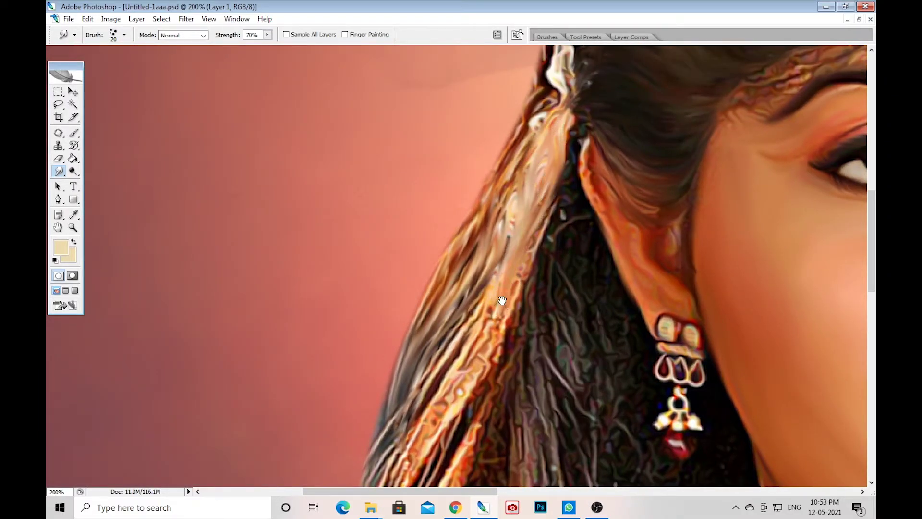
# Blend the remaining streaky hair behind the ear with further smudge strokes
pyautogui.scroll(-3, 516, 343)
pyautogui.hscroll(1, 517, 344)
pyautogui.press(']')
pyautogui.scroll(2, 515, 344)
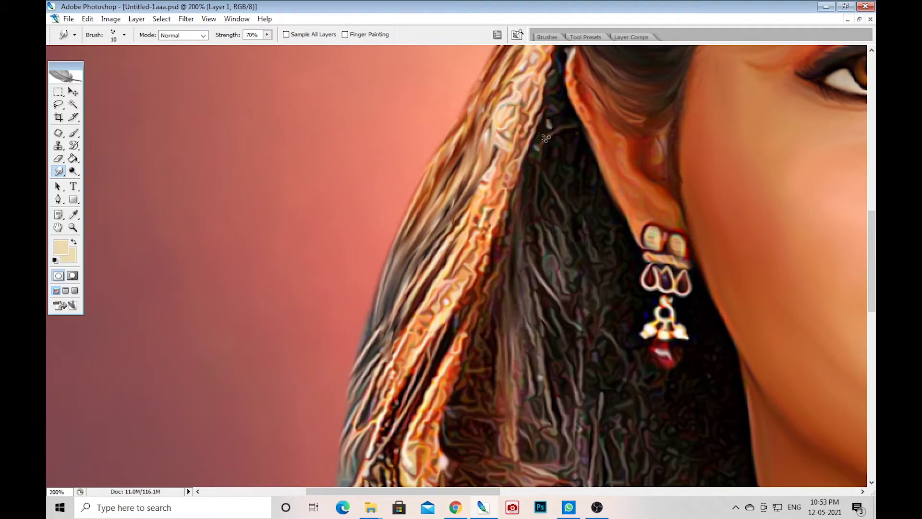
pyautogui.moveTo(543, 394)
pyautogui.mouseDown()
pyautogui.moveTo(535, 212)
pyautogui.moveTo(274, 261)
pyautogui.moveTo(649, 367)
pyautogui.mouseUp()
pyautogui.press(']')
# Smudge the hair below the earring into long downward streaks, enlarging the brush to 20 px
pyautogui.scroll(-3, 649, 367)
pyautogui.hscroll(1, 649, 367)
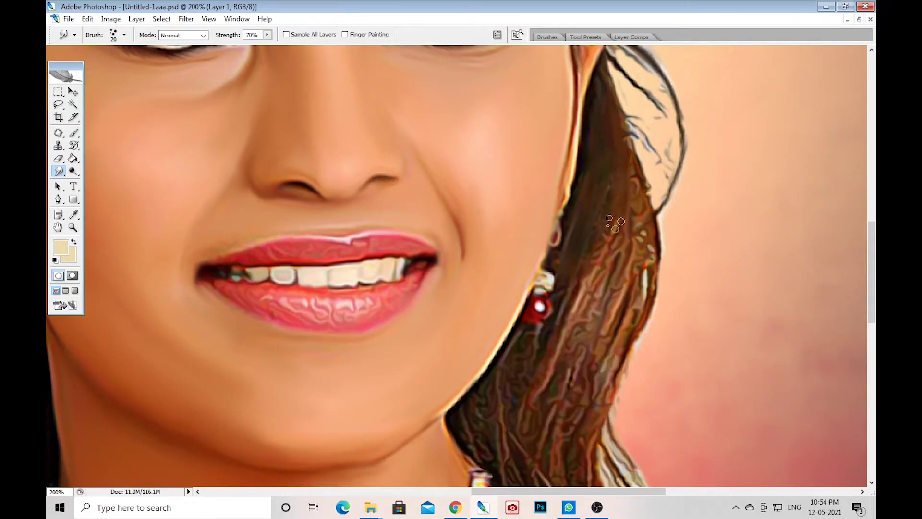
pyautogui.moveTo(615, 222); pyautogui.dragTo(564, 358)
pyautogui.moveTo(588, 269); pyautogui.dragTo(580, 338)
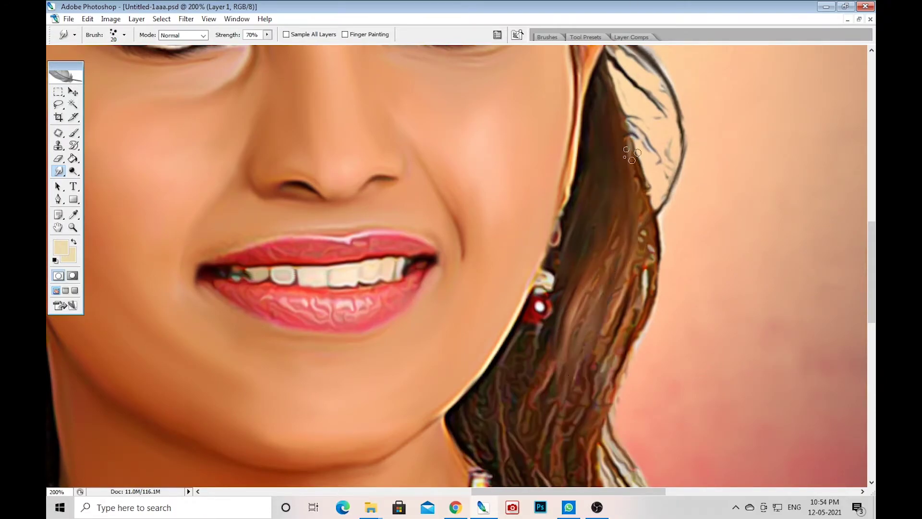
pyautogui.moveTo(632, 154); pyautogui.dragTo(572, 382)
pyautogui.moveTo(614, 219); pyautogui.dragTo(560, 380)
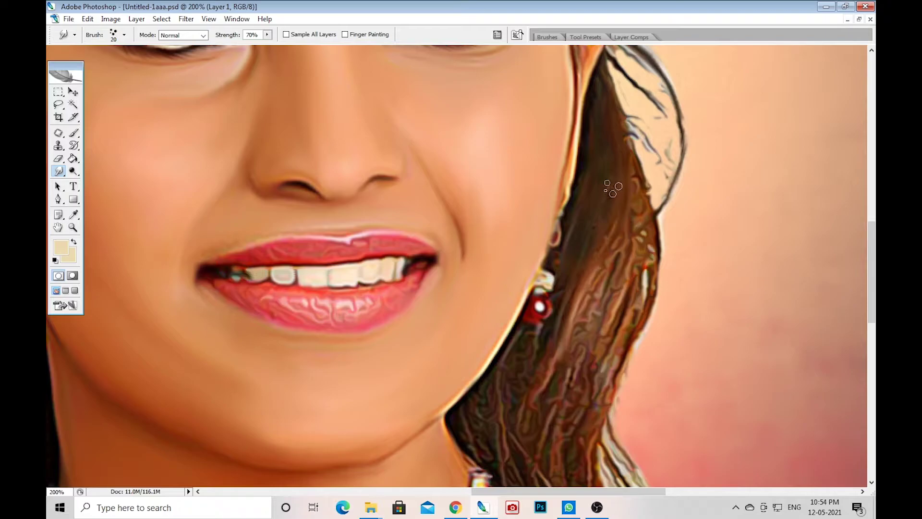
pyautogui.press(']')
pyautogui.moveTo(611, 230); pyautogui.dragTo(552, 367)
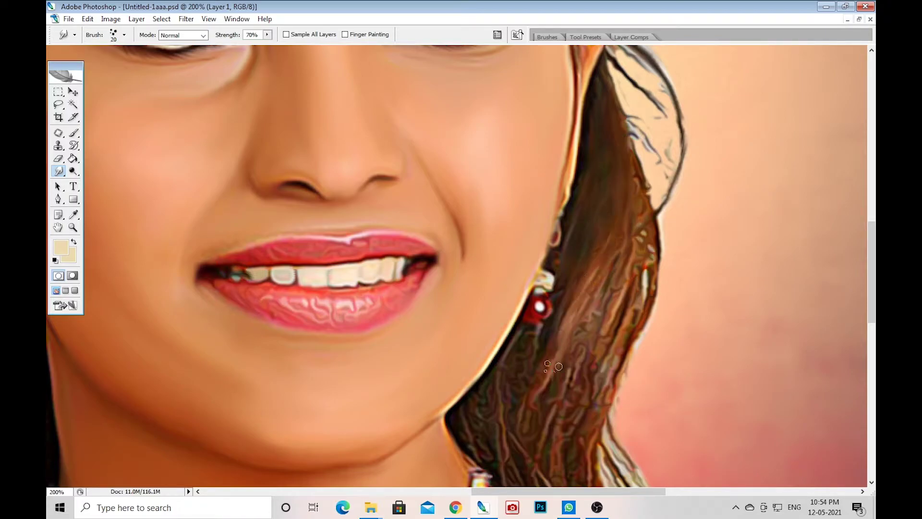
pyautogui.moveTo(634, 222); pyautogui.dragTo(576, 380)
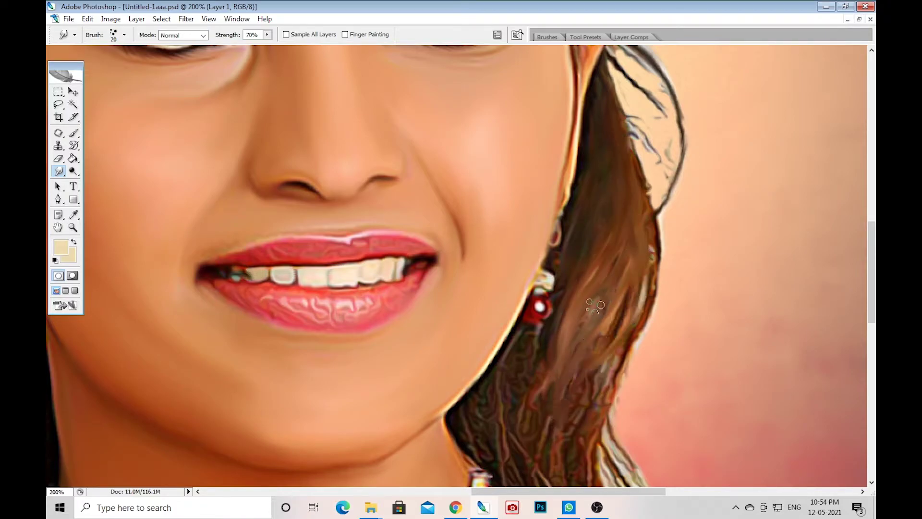
# Zoom to 300% on the chin, neck and hair, and shrink the Smudge brush to 10 px
pyautogui.moveTo(593, 331); pyautogui.dragTo(646, 186)
pyautogui.hotkey('ctrl', '+')
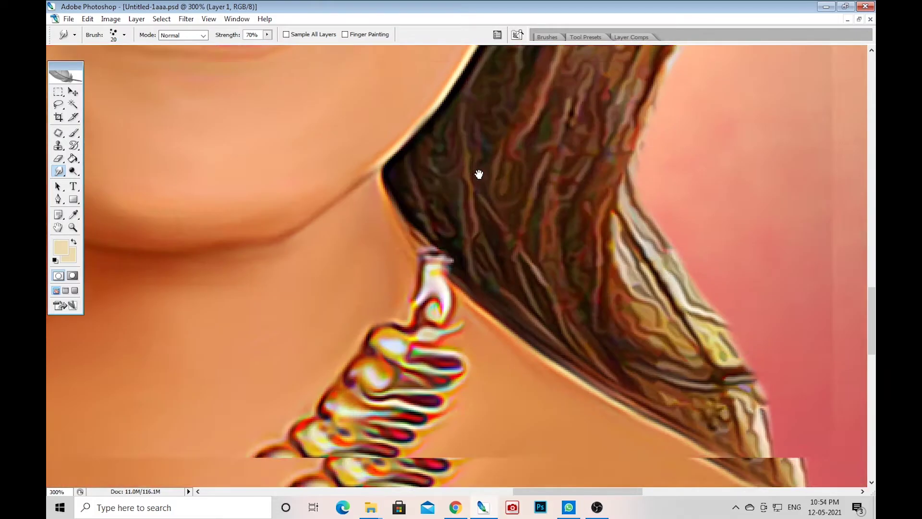
pyautogui.scroll(3, 617, 327)
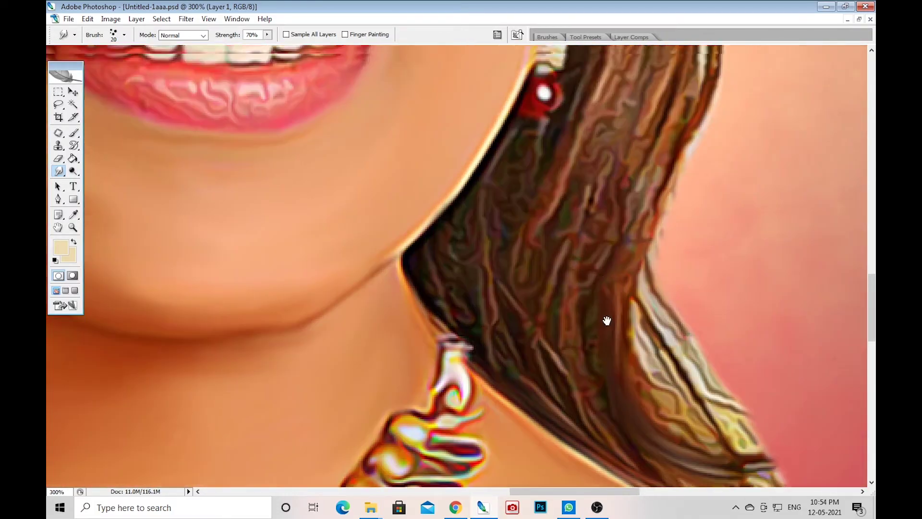
pyautogui.scroll(3, 605, 321)
pyautogui.scroll(3, 675, 339)
pyautogui.moveTo(675, 339); pyautogui.dragTo(710, 158)
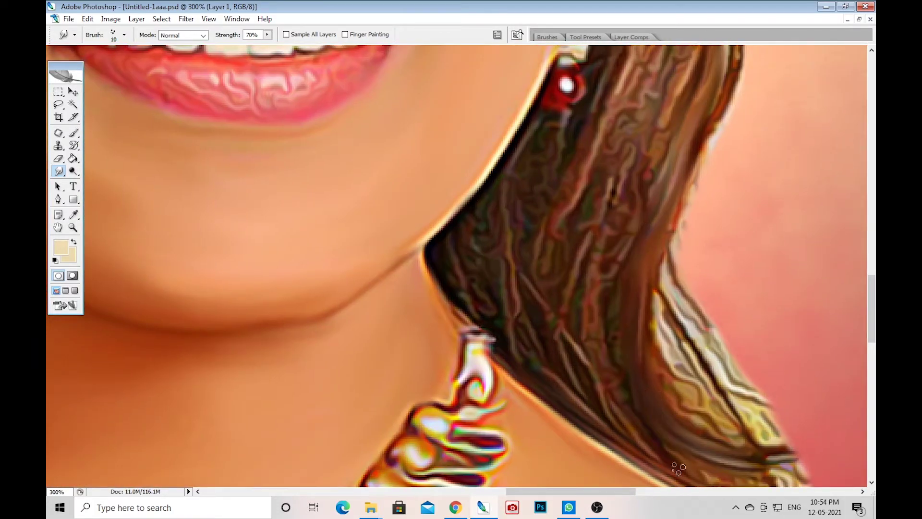
pyautogui.scroll(3, 600, 397)
pyautogui.scroll(-2, 638, 215)
pyautogui.press('[')
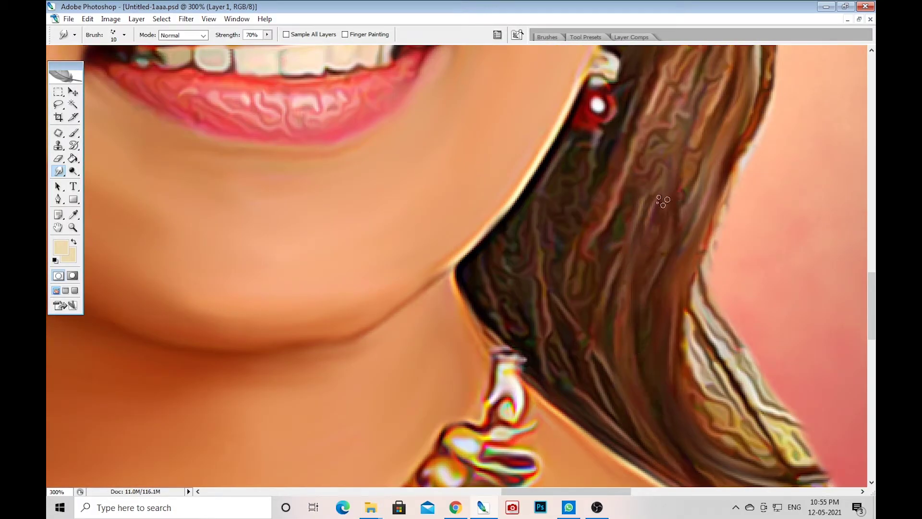
pyautogui.scroll(3, 663, 201)
pyautogui.scroll(-3, 685, 305)
pyautogui.scroll(-3, 684, 305)
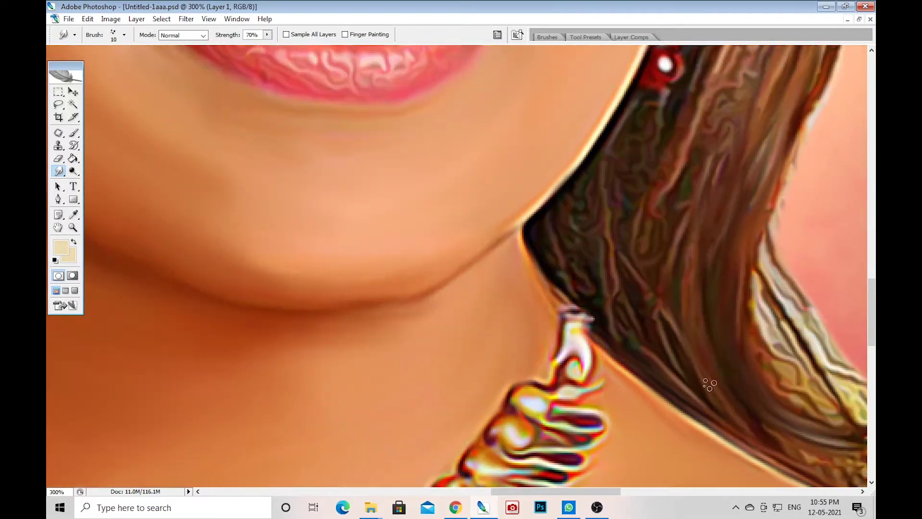
pyautogui.scroll(5, 670, 334)
pyautogui.scroll(4, 749, 247)
pyautogui.scroll(-4, 749, 247)
pyautogui.scroll(5, 729, 327)
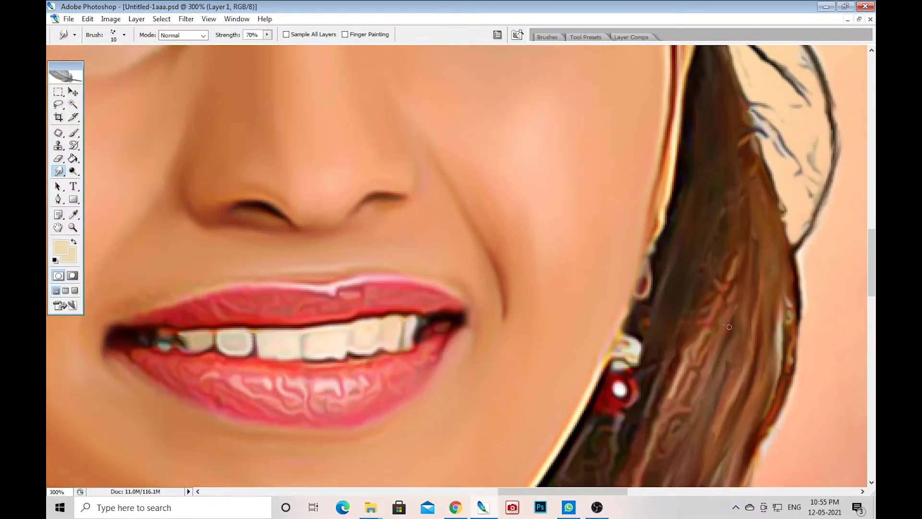
# Blend the hair below the lips and along the neck into smooth strands, then view the whole portrait
pyautogui.moveTo(691, 355)
pyautogui.mouseDown()
pyautogui.moveTo(730, 221)
pyautogui.moveTo(758, 289)
pyautogui.moveTo(776, 258)
pyautogui.mouseUp()
pyautogui.scroll(5, 733, 249)
pyautogui.scroll(-5, 733, 249)
pyautogui.scroll(-4, 733, 238)
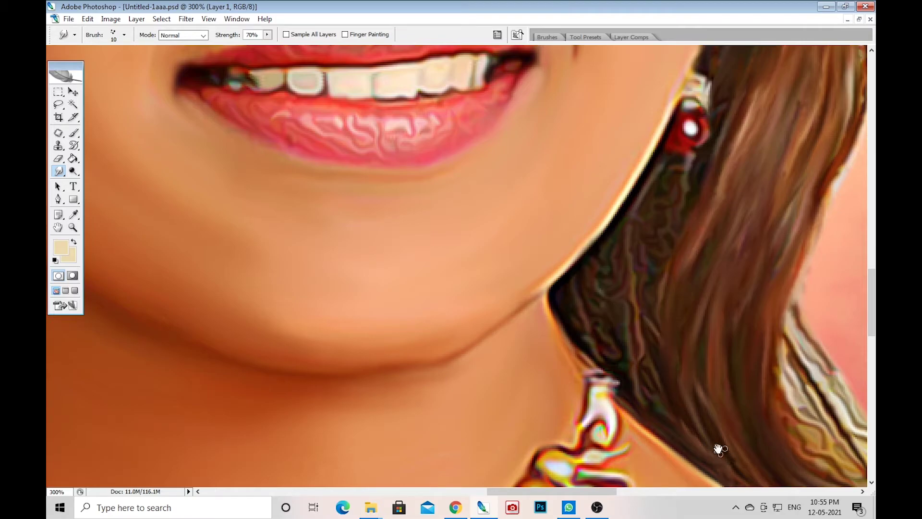
pyautogui.moveTo(719, 449); pyautogui.dragTo(674, 425)
pyautogui.scroll(4, 625, 234)
pyautogui.scroll(-4, 625, 234)
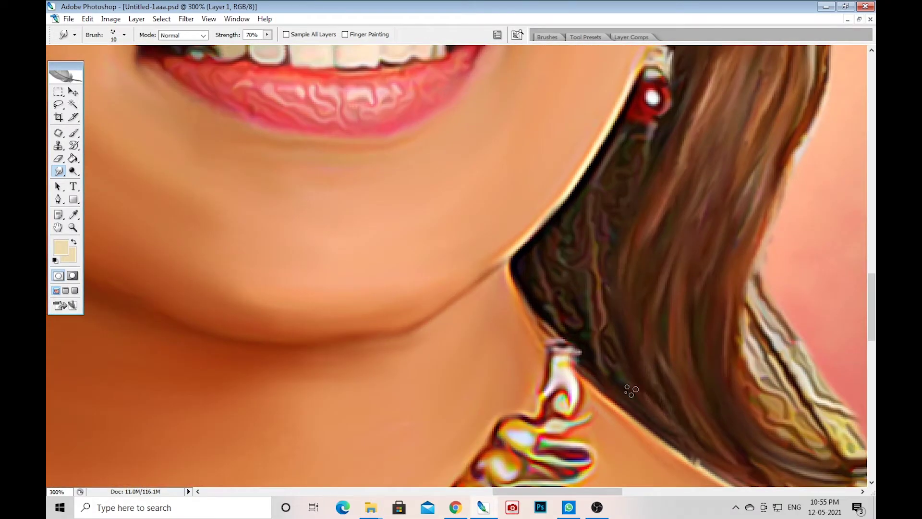
pyautogui.scroll(3, 631, 391)
pyautogui.scroll(1, 633, 385)
pyautogui.scroll(-4, 633, 385)
pyautogui.scroll(1, 627, 390)
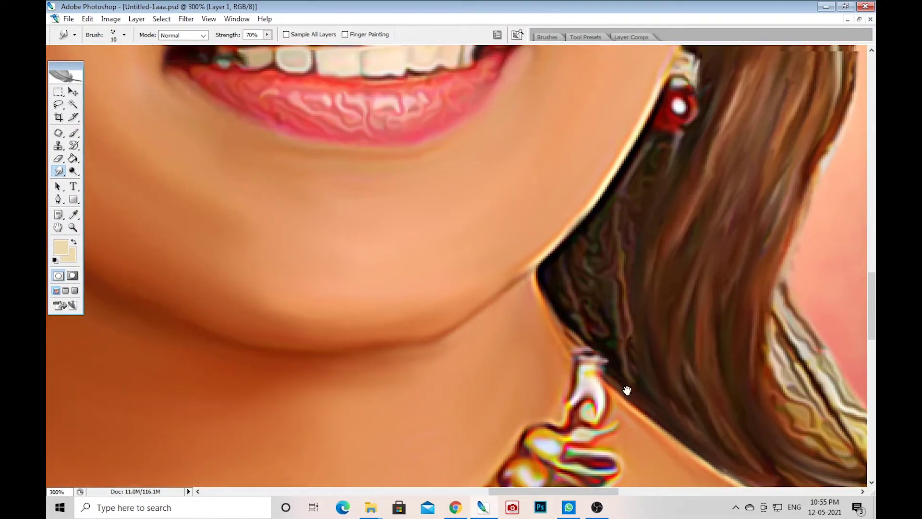
pyautogui.moveTo(628, 390); pyautogui.dragTo(652, 443)
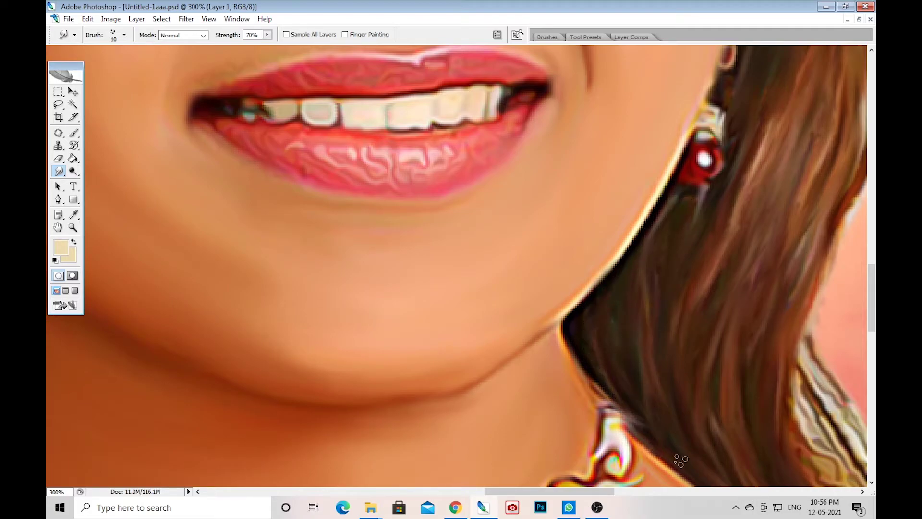
pyautogui.moveTo(601, 330); pyautogui.dragTo(551, 253)
pyautogui.moveTo(679, 176); pyautogui.dragTo(559, 94)
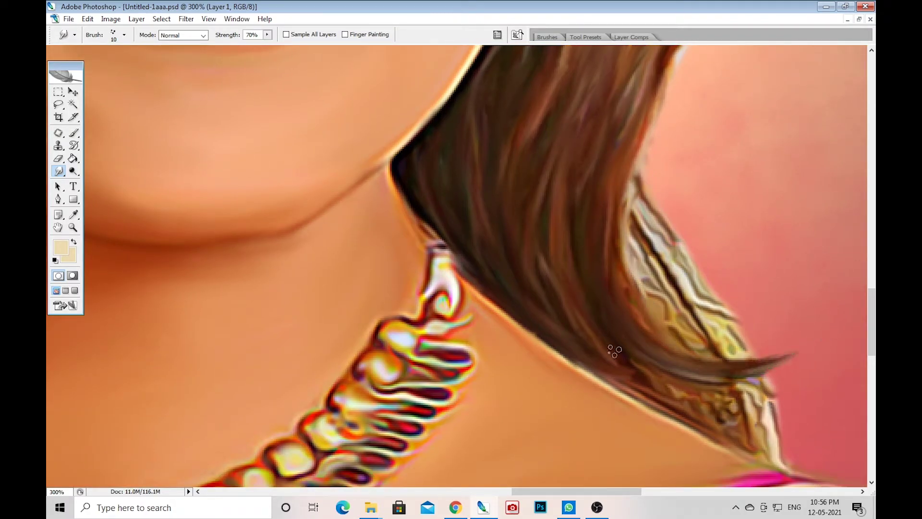
pyautogui.scroll(1, 675, 383)
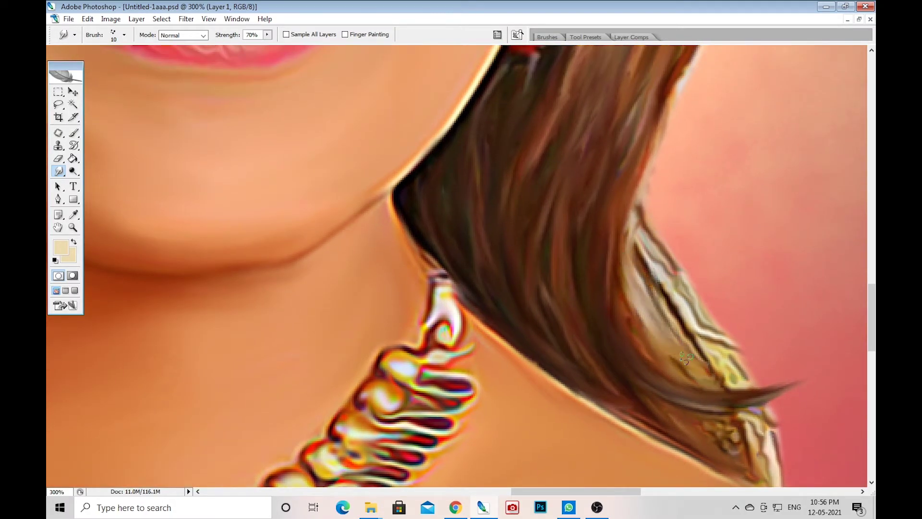
pyautogui.scroll(2, 687, 358)
pyautogui.scroll(4, 673, 370)
pyautogui.scroll(4, 653, 384)
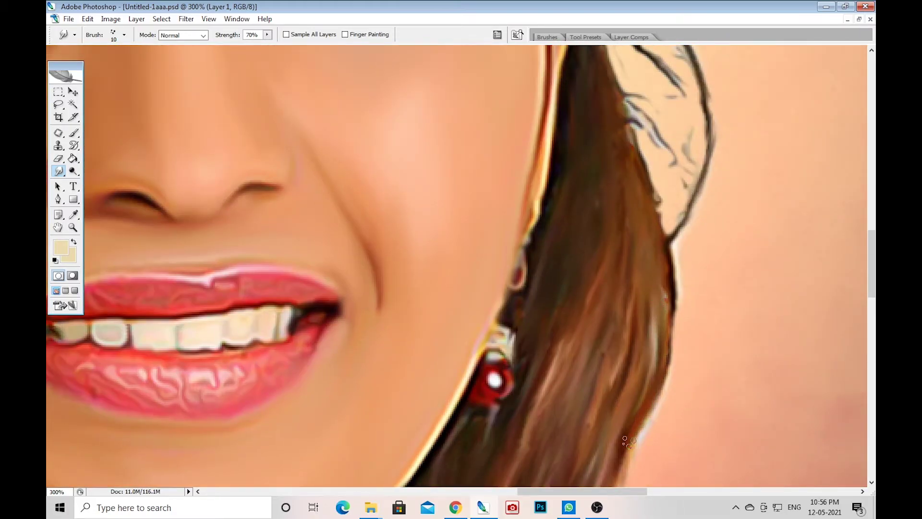
pyautogui.scroll(3, 627, 441)
pyautogui.scroll(-1, 620, 198)
# Zoom to 300% on the long hair over the shoulder beside the necklace and start smudging it
pyautogui.scroll(-2, 638, 144)
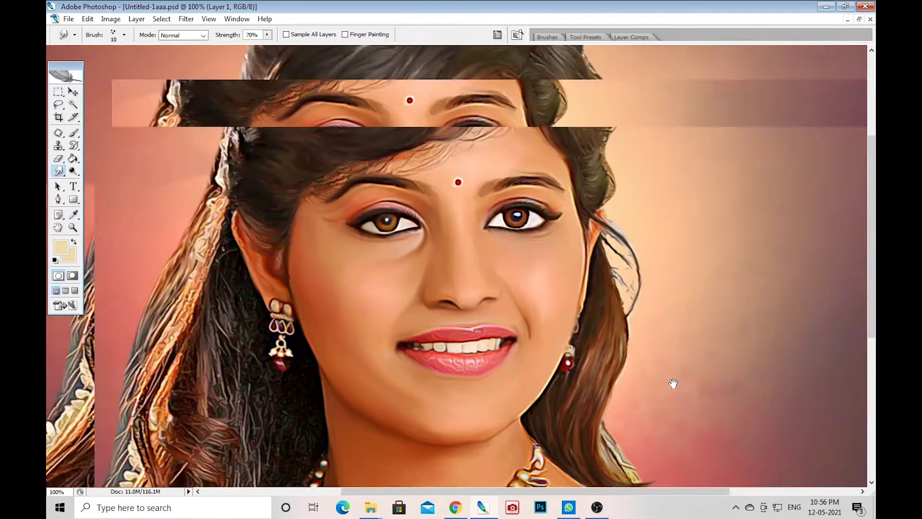
pyautogui.scroll(1, 673, 383)
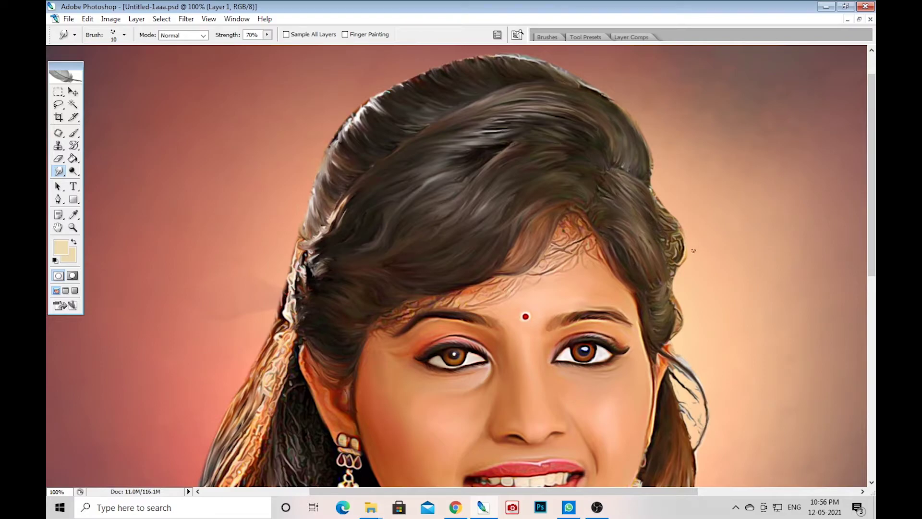
pyautogui.moveTo(397, 377); pyautogui.dragTo(526, 420)
pyautogui.scroll(2, 481, 156)
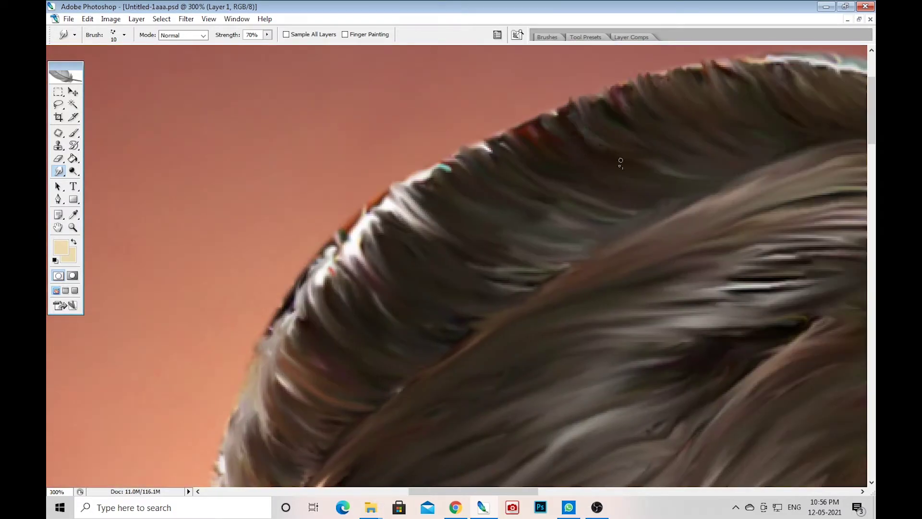
pyautogui.scroll(-1, 621, 163)
pyautogui.scroll(-1, 621, 93)
pyautogui.scroll(-1, 512, 66)
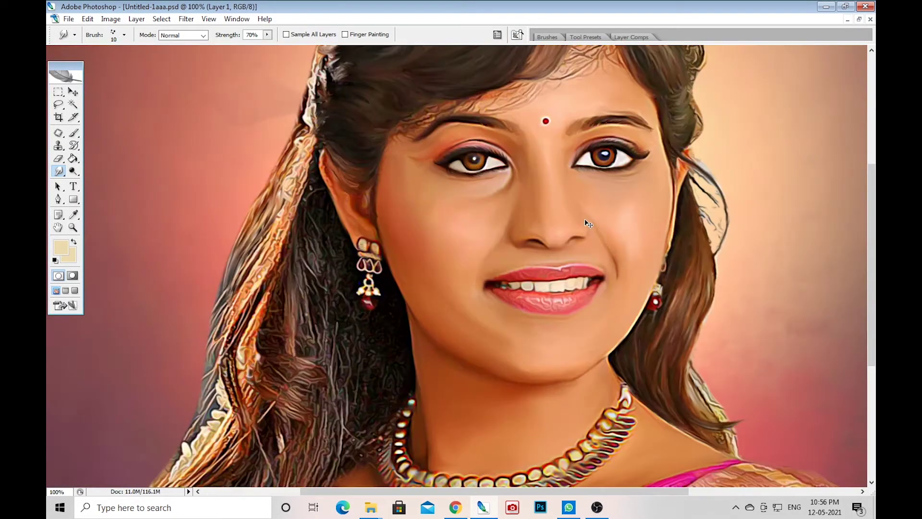
pyautogui.scroll(1, 585, 218)
pyautogui.hscroll(-5, 383, 234)
pyautogui.scroll(-5, 448, 72)
pyautogui.hscroll(-1, 246, 435)
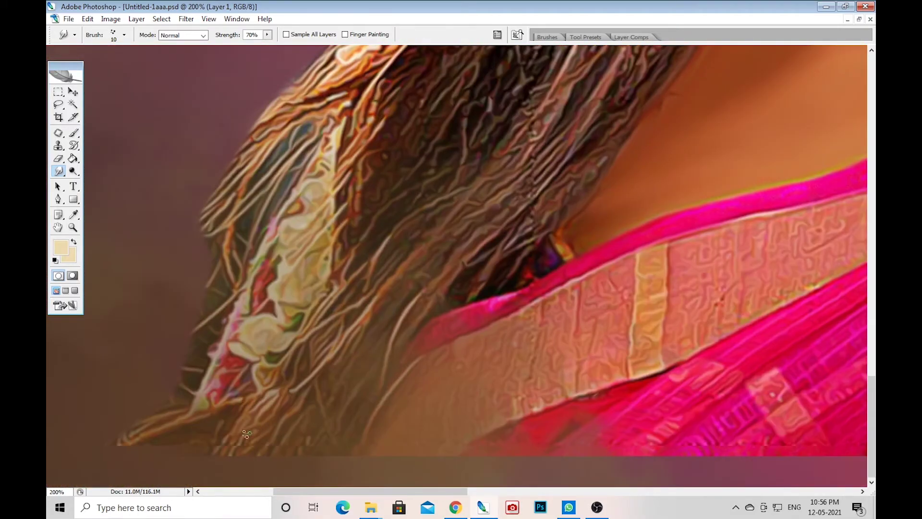
pyautogui.scroll(1, 432, 396)
pyautogui.moveTo(412, 414); pyautogui.dragTo(441, 387)
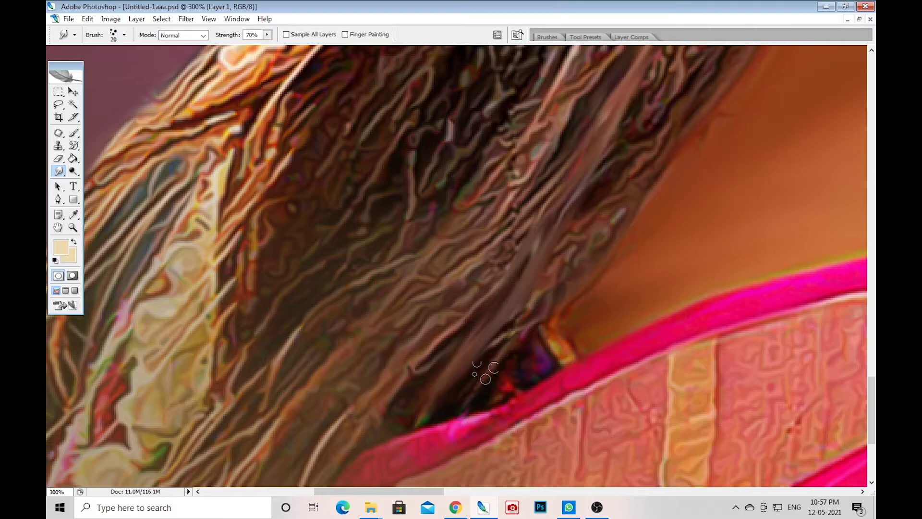
pyautogui.scroll(3, 673, 148)
pyautogui.scroll(3, 649, 181)
pyautogui.hscroll(2, 648, 182)
# Smudge the shoulder hair strands, switching the brush between 10 and 20 px
pyautogui.press('[')
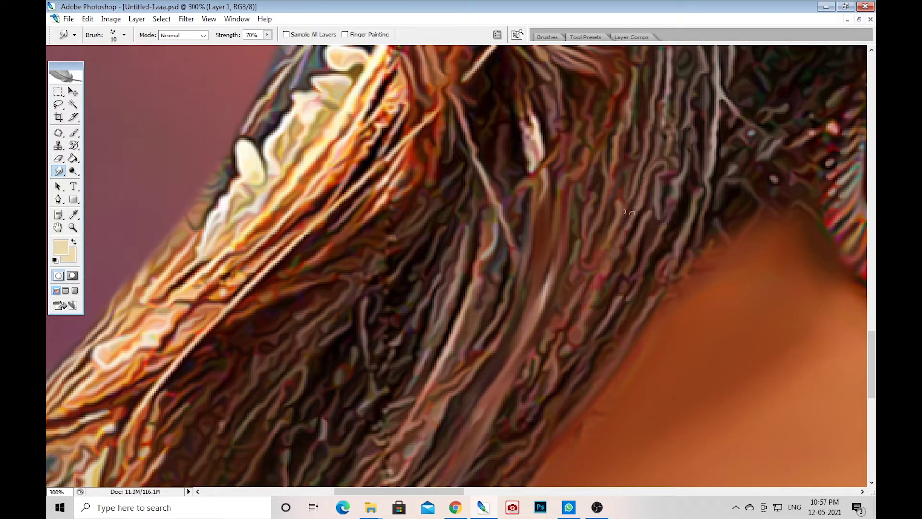
pyautogui.scroll(3, 663, 211)
pyautogui.hscroll(1, 663, 211)
pyautogui.press(']')
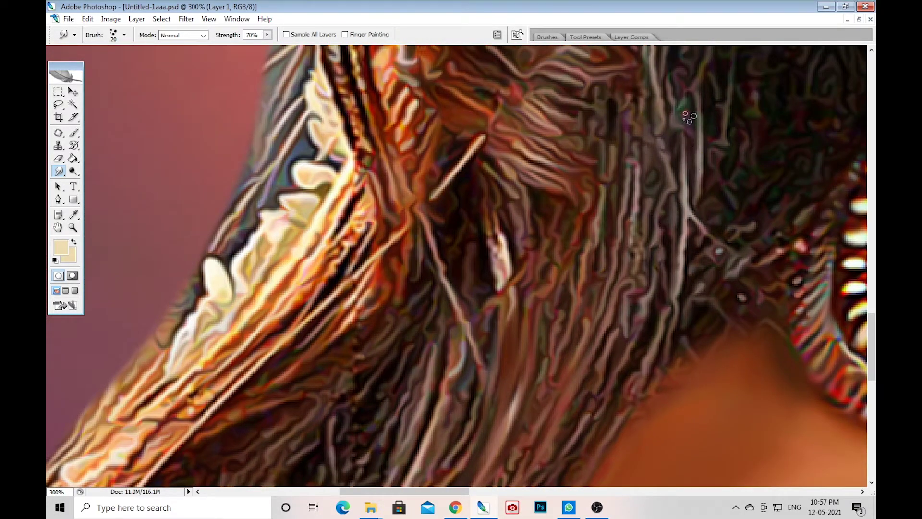
pyautogui.scroll(-3, 679, 234)
pyautogui.hscroll(-1, 678, 234)
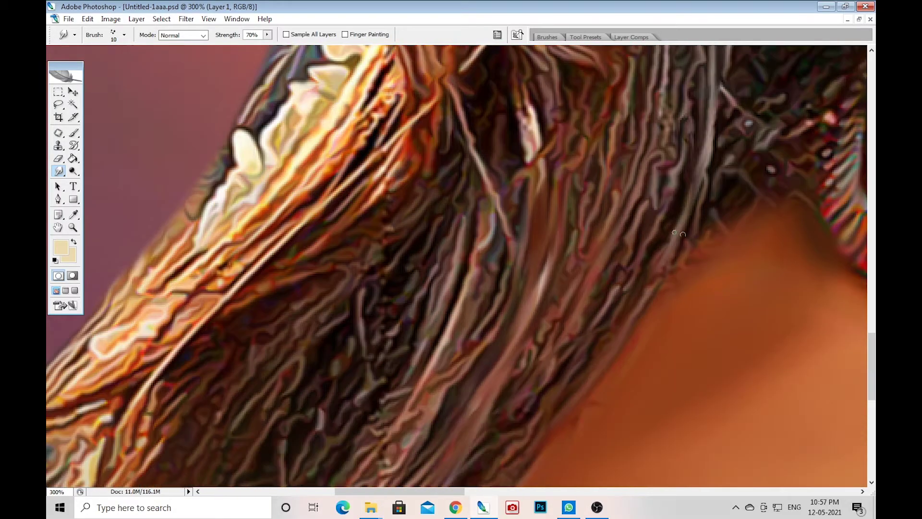
pyautogui.scroll(4, 702, 215)
pyautogui.scroll(2, 673, 183)
pyautogui.scroll(-3, 631, 145)
pyautogui.hscroll(1, 631, 145)
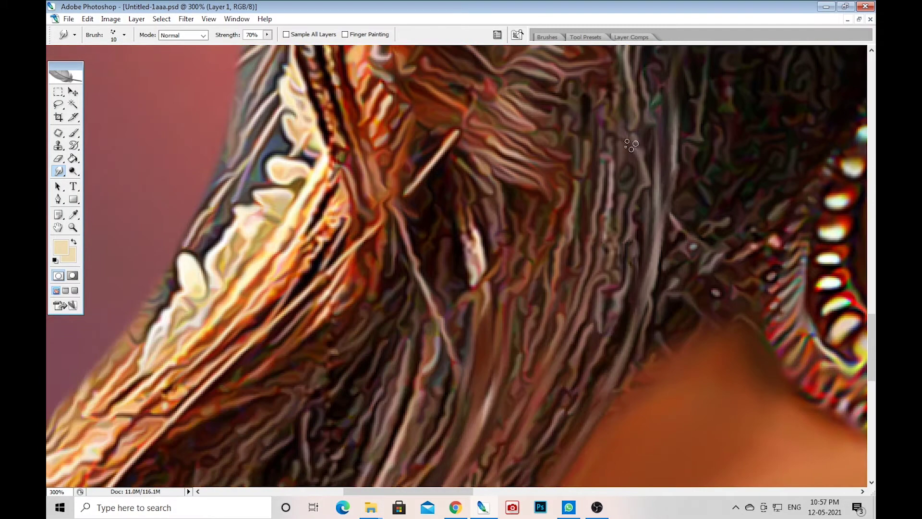
pyautogui.scroll(-3, 610, 249)
pyautogui.hscroll(1, 634, 225)
pyautogui.scroll(4, 625, 202)
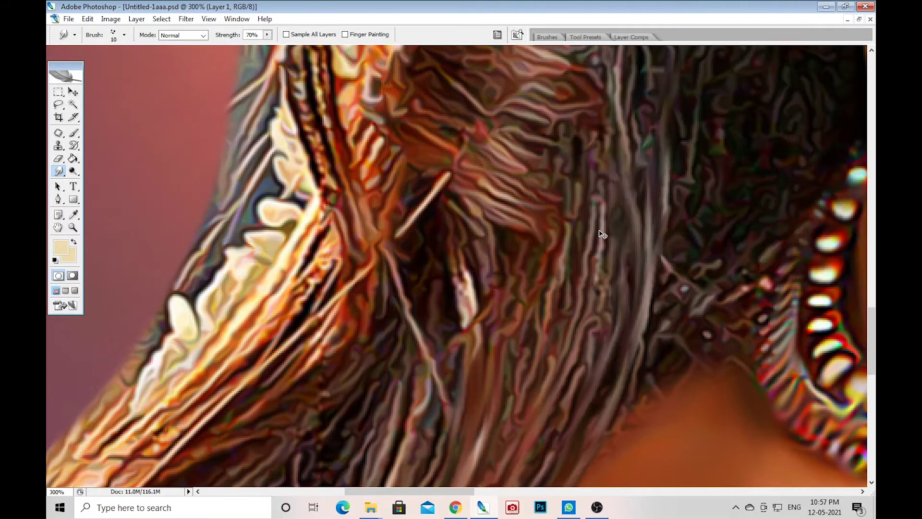
# Raise Smudge strength to 79%, finish smoothing the shoulder hair, and zoom out to the full portrait
pyautogui.click(267, 35)
pyautogui.scroll(1, 698, 263)
pyautogui.hscroll(-1, 697, 263)
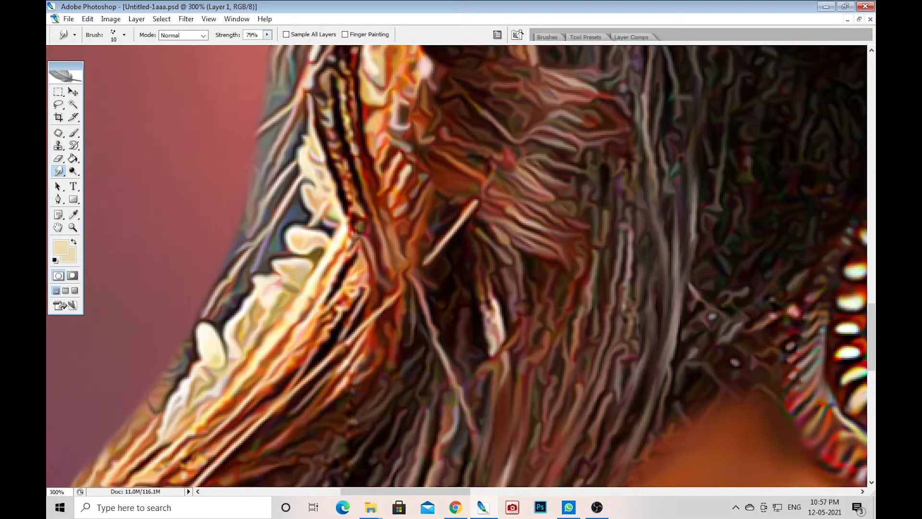
pyautogui.scroll(-3, 645, 248)
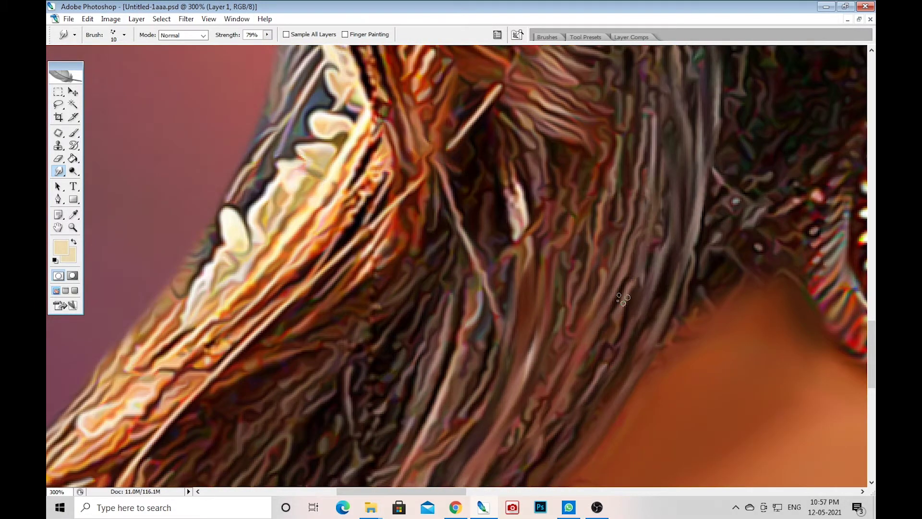
pyautogui.scroll(-1, 649, 259)
pyautogui.hscroll(-1, 648, 259)
pyautogui.scroll(-2, 656, 277)
pyautogui.scroll(2, 600, 470)
pyautogui.hscroll(1, 600, 469)
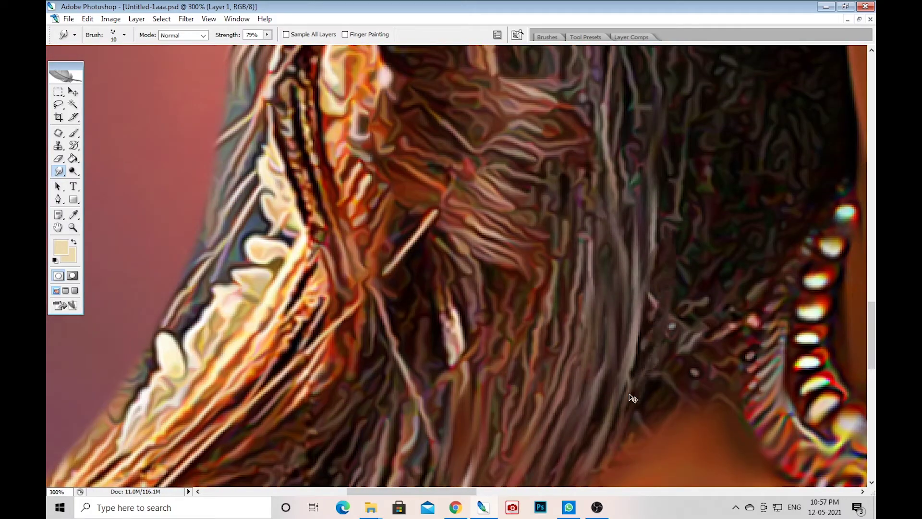
pyautogui.scroll(-2, 655, 226)
pyautogui.hscroll(-1, 624, 192)
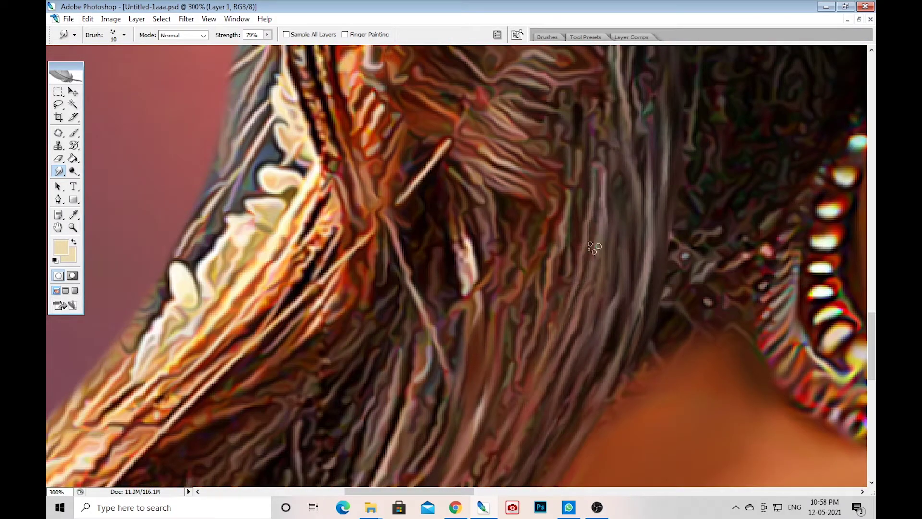
pyautogui.scroll(-2, 594, 249)
pyautogui.scroll(-1, 673, 250)
pyautogui.hscroll(-1, 648, 278)
pyautogui.scroll(-1, 623, 302)
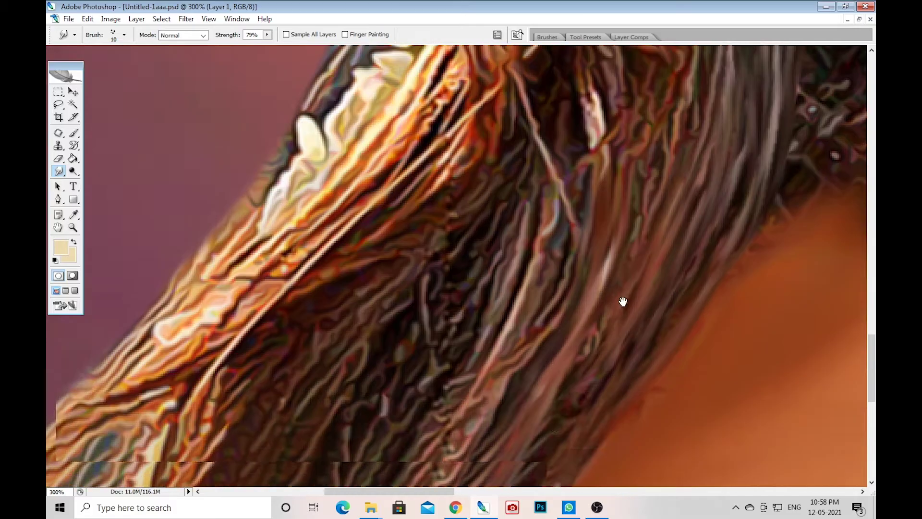
pyautogui.scroll(-1, 623, 302)
pyautogui.scroll(2, 631, 339)
pyautogui.scroll(2, 634, 365)
pyautogui.hscroll(1, 648, 439)
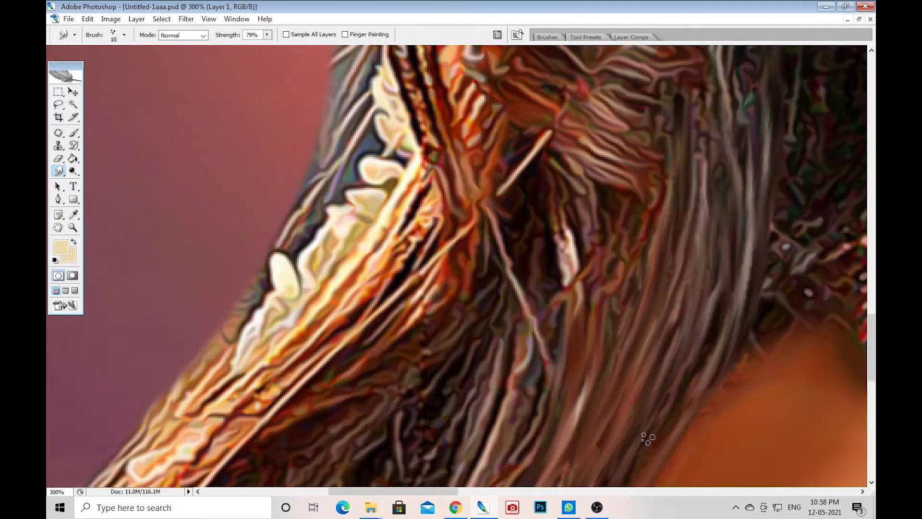
pyautogui.hotkey('ctrl', '-')
pyautogui.hotkey('ctrl', '-')
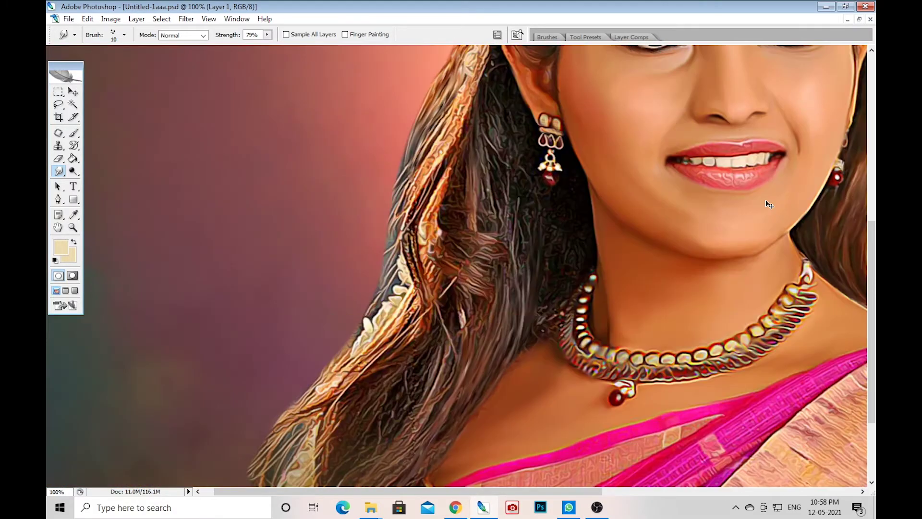
pyautogui.hotkey('ctrl', '+')
pyautogui.hotkey('ctrl', '+')
pyautogui.scroll(1, 624, 385)
pyautogui.scroll(2, 624, 336)
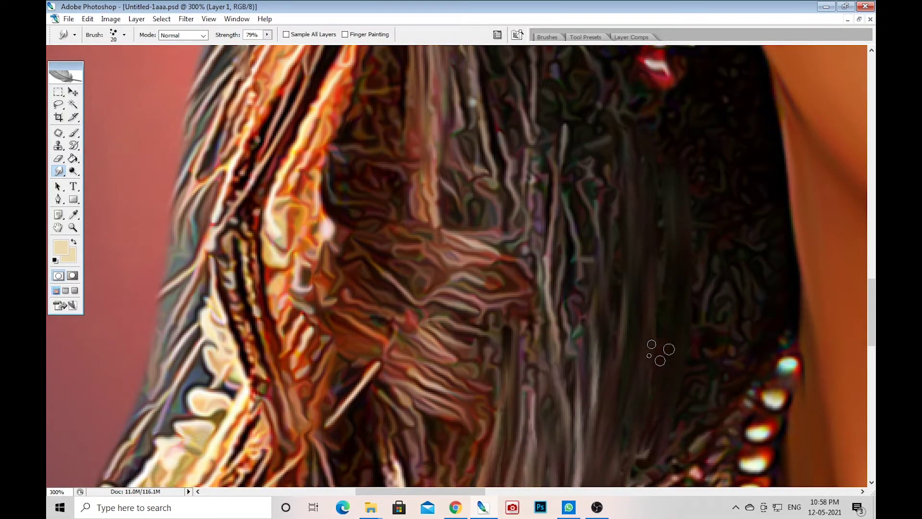
pyautogui.scroll(2, 706, 381)
pyautogui.scroll(1, 710, 421)
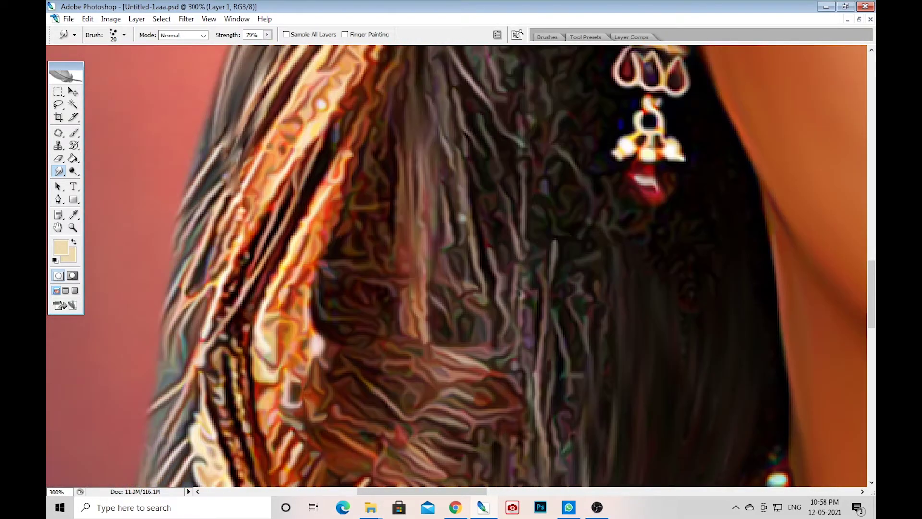
pyautogui.scroll(-1, 706, 216)
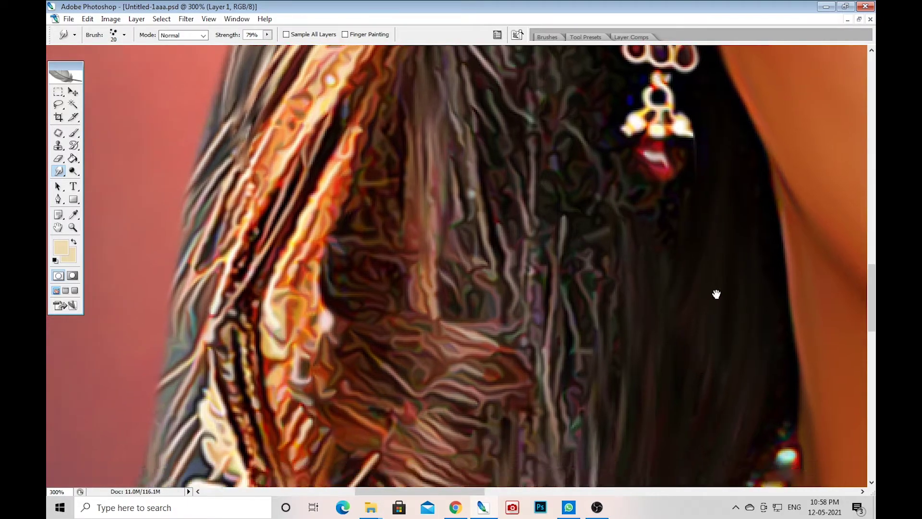
pyautogui.scroll(-3, 717, 293)
pyautogui.scroll(-3, 728, 288)
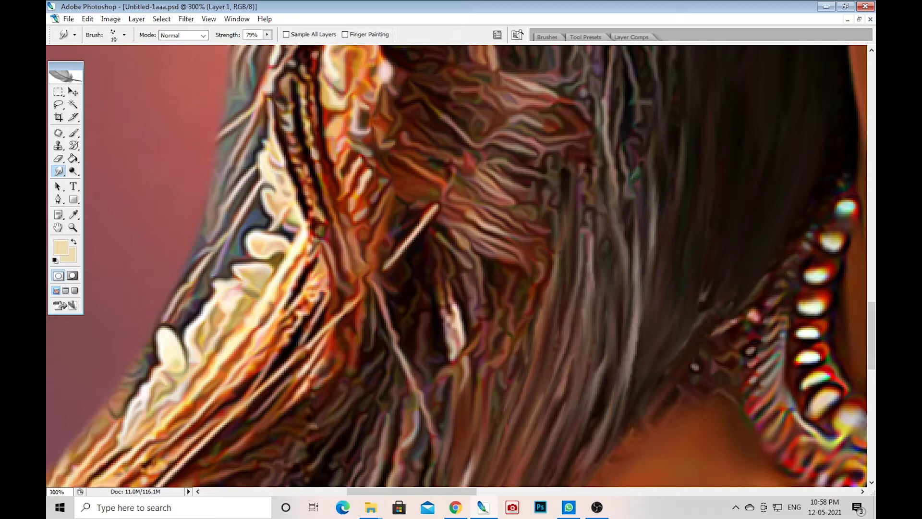
pyautogui.scroll(-1, 740, 288)
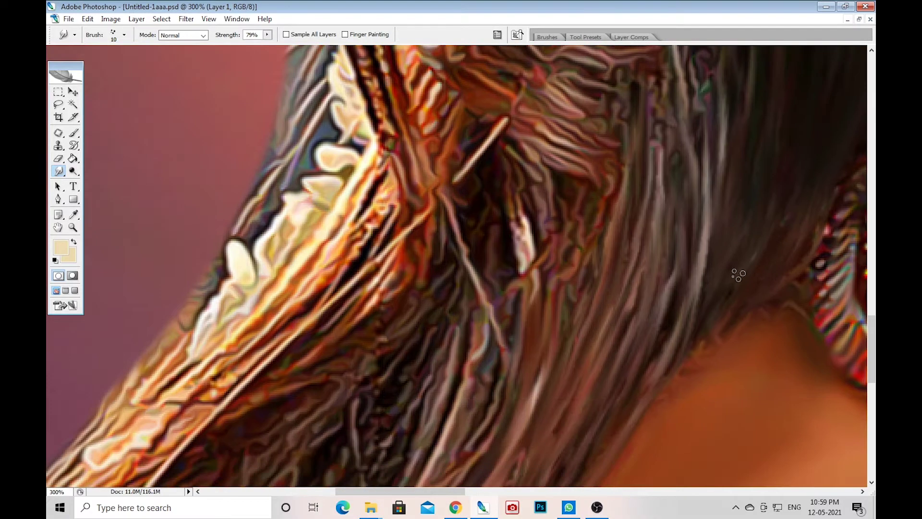
pyautogui.scroll(-1, 744, 144)
pyautogui.scroll(-1, 735, 169)
pyautogui.scroll(-1, 729, 179)
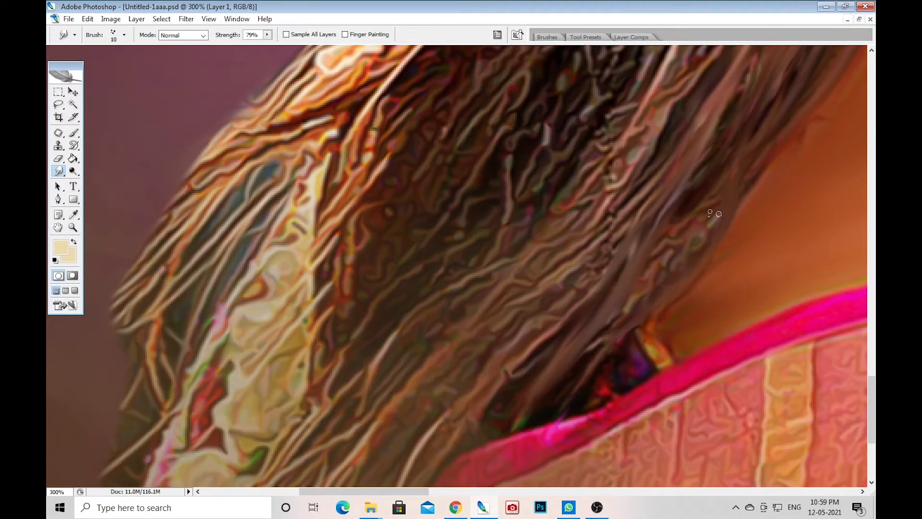
pyautogui.scroll(2, 716, 197)
pyautogui.scroll(3, 671, 434)
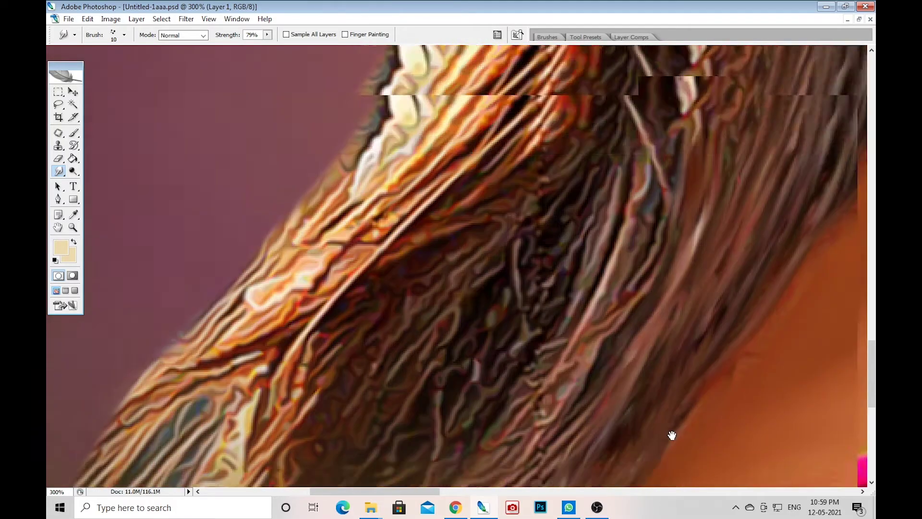
pyautogui.scroll(2, 671, 435)
pyautogui.scroll(1, 697, 388)
pyautogui.press(']')
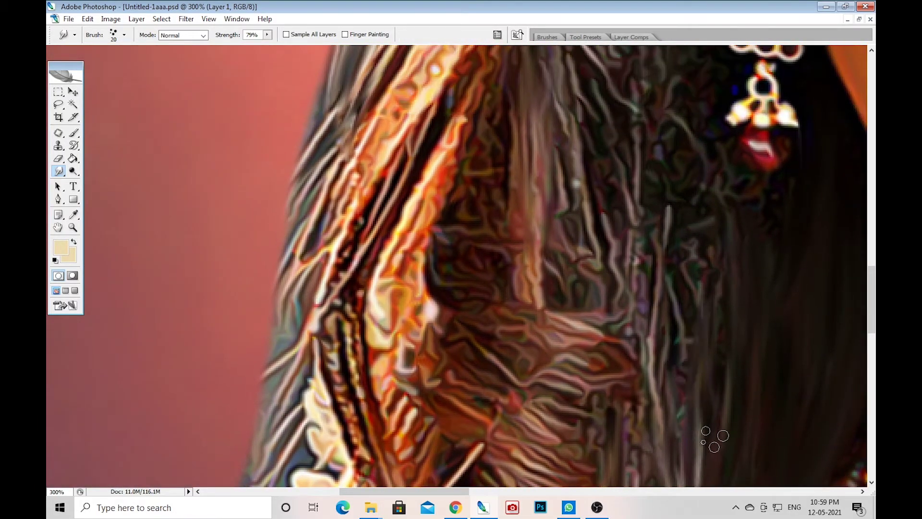
pyautogui.moveTo(711, 439)
pyautogui.mouseDown()
pyautogui.moveTo(678, 277)
pyautogui.moveTo(760, 178)
pyautogui.moveTo(609, 423)
pyautogui.mouseUp()
pyautogui.press('[')
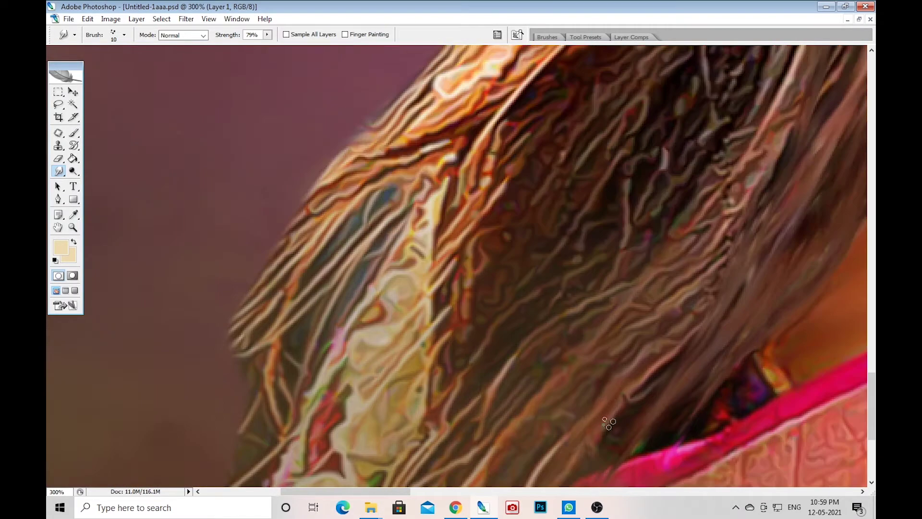
pyautogui.moveTo(729, 246); pyautogui.dragTo(590, 450)
pyautogui.moveTo(761, 73); pyautogui.dragTo(617, 215)
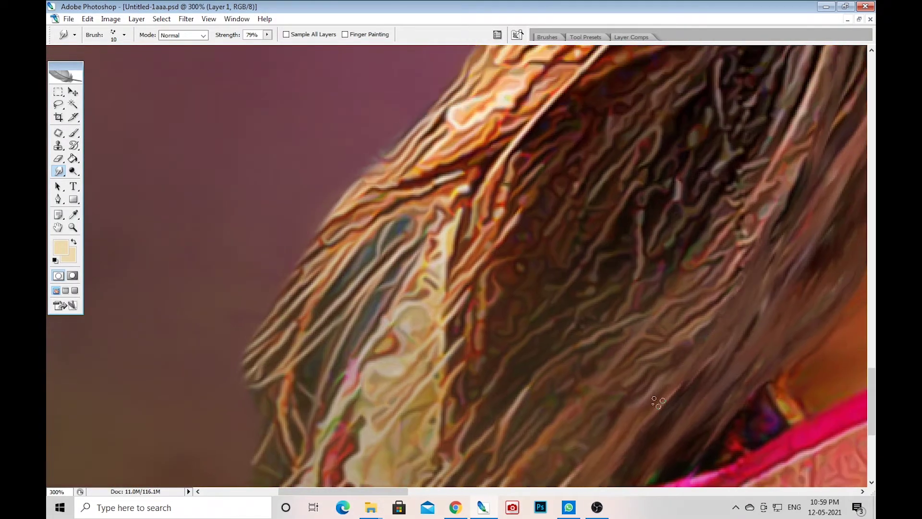
pyautogui.moveTo(651, 276)
pyautogui.mouseDown()
pyautogui.moveTo(535, 354)
pyautogui.moveTo(670, 210)
pyautogui.mouseUp()
pyautogui.moveTo(577, 365)
pyautogui.mouseDown()
pyautogui.moveTo(694, 302)
pyautogui.moveTo(649, 439)
pyautogui.moveTo(737, 224)
pyautogui.moveTo(691, 424)
pyautogui.mouseUp()
pyautogui.press('[')
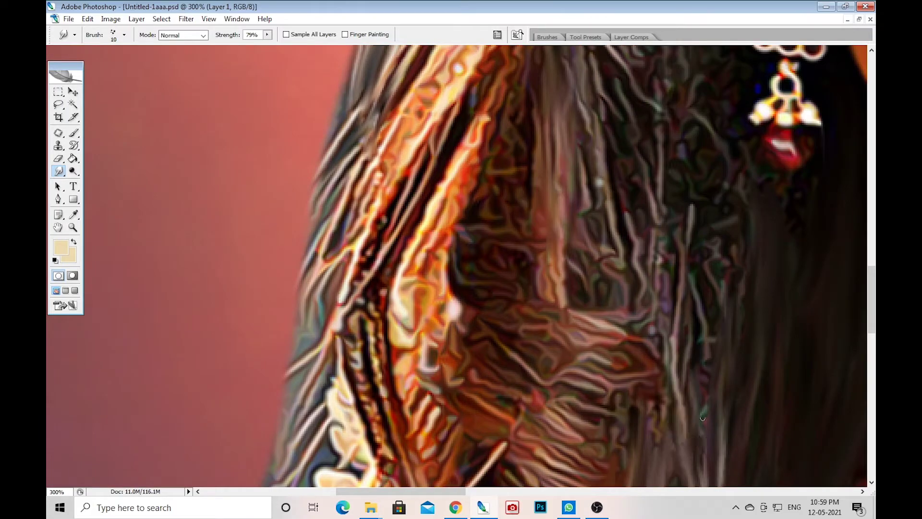
pyautogui.moveTo(751, 175); pyautogui.dragTo(727, 288)
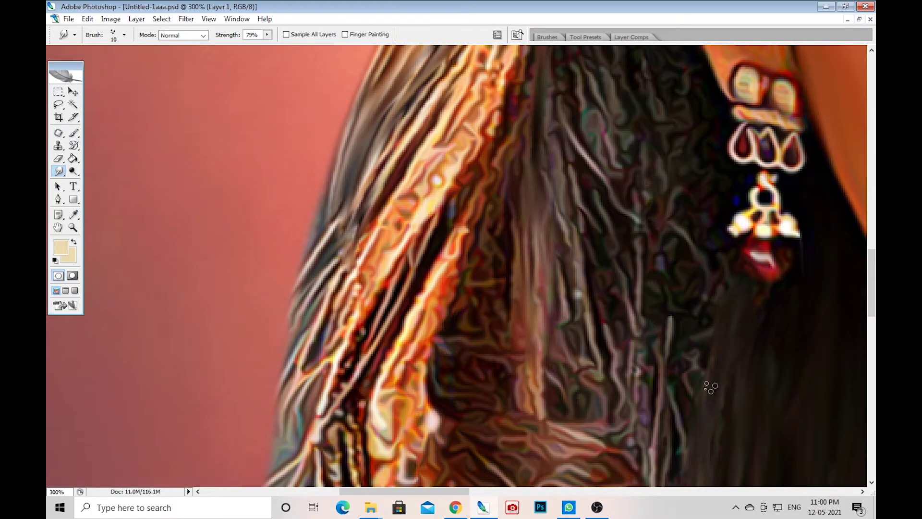
pyautogui.moveTo(711, 387); pyautogui.dragTo(732, 243)
pyautogui.scroll(5, 712, 393)
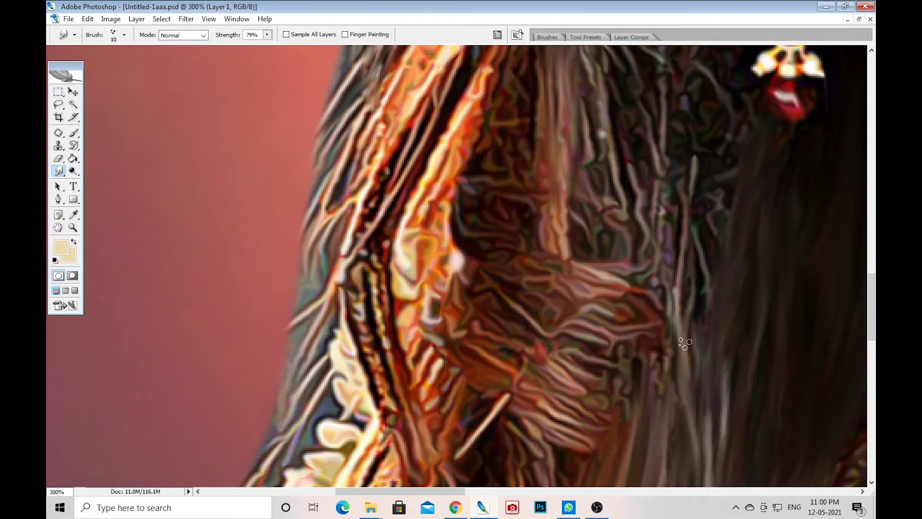
pyautogui.moveTo(720, 194); pyautogui.dragTo(692, 281)
pyautogui.moveTo(680, 345); pyautogui.dragTo(709, 255)
pyautogui.moveTo(745, 125)
pyautogui.mouseDown()
pyautogui.moveTo(735, 202)
pyautogui.moveTo(776, 129)
pyautogui.mouseUp()
pyautogui.moveTo(740, 192); pyautogui.dragTo(698, 319)
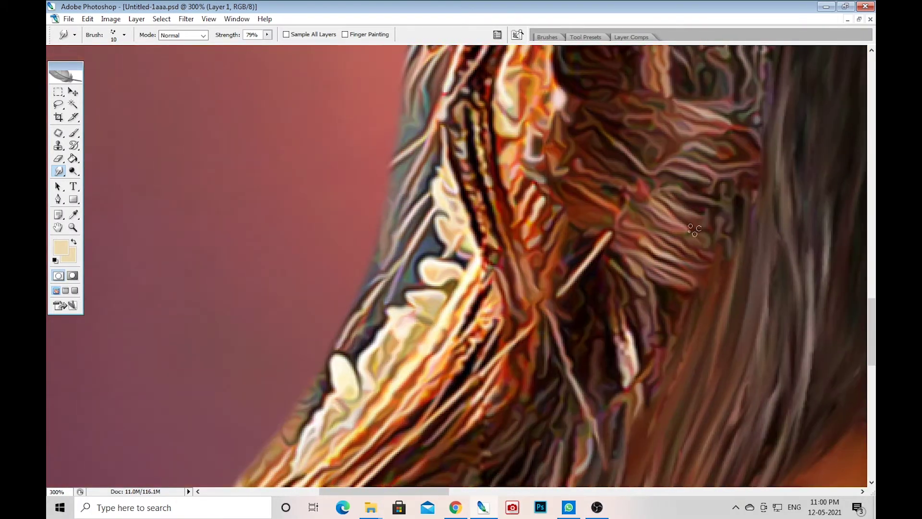
pyautogui.hotkey('ctrl', '-')
pyautogui.hotkey('ctrl', '-')
pyautogui.hotkey('ctrl', '+')
pyautogui.hotkey('ctrl', '+')
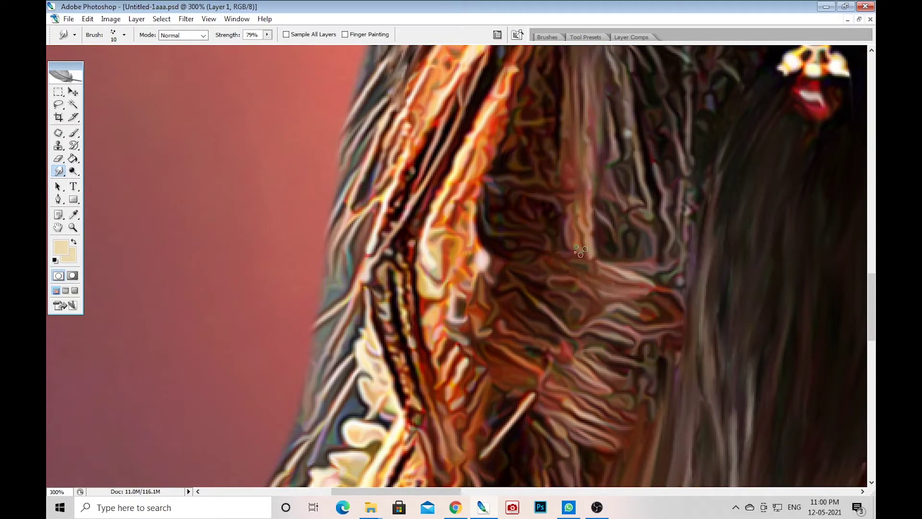
# Smudge the reddish left hair strands into smooth diagonal brown streaks
pyautogui.moveTo(589, 295); pyautogui.dragTo(546, 241)
pyautogui.moveTo(552, 279)
pyautogui.mouseDown()
pyautogui.moveTo(670, 322)
pyautogui.moveTo(531, 264)
pyautogui.moveTo(677, 338)
pyautogui.mouseUp()
pyautogui.moveTo(553, 298); pyautogui.dragTo(676, 343)
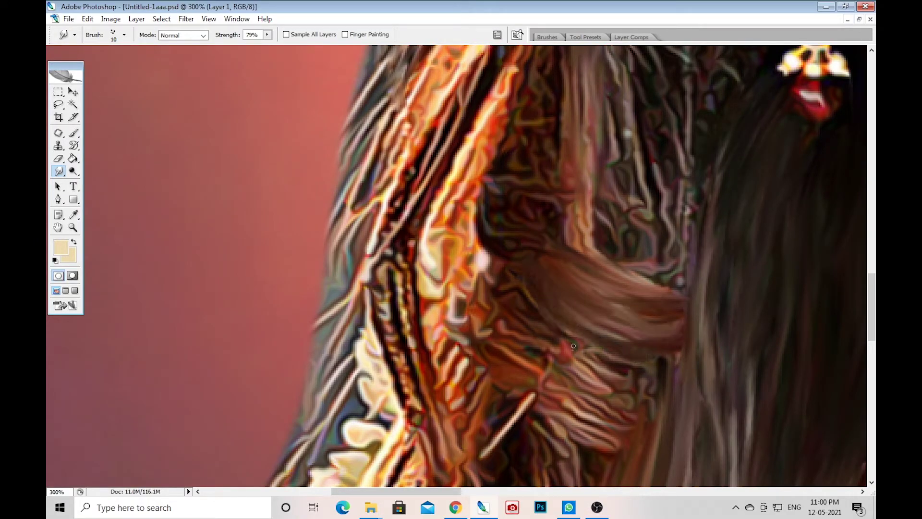
pyautogui.moveTo(574, 346); pyautogui.dragTo(621, 382)
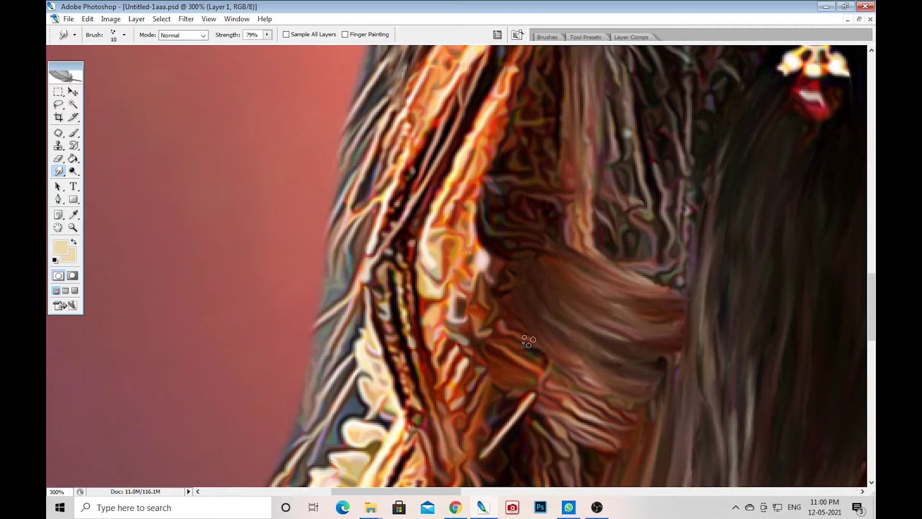
# At 200% zoom with a size-20 smudge brush, pull the upper left hair into flowing brown streaks
pyautogui.hotkey('ctrl', '-')
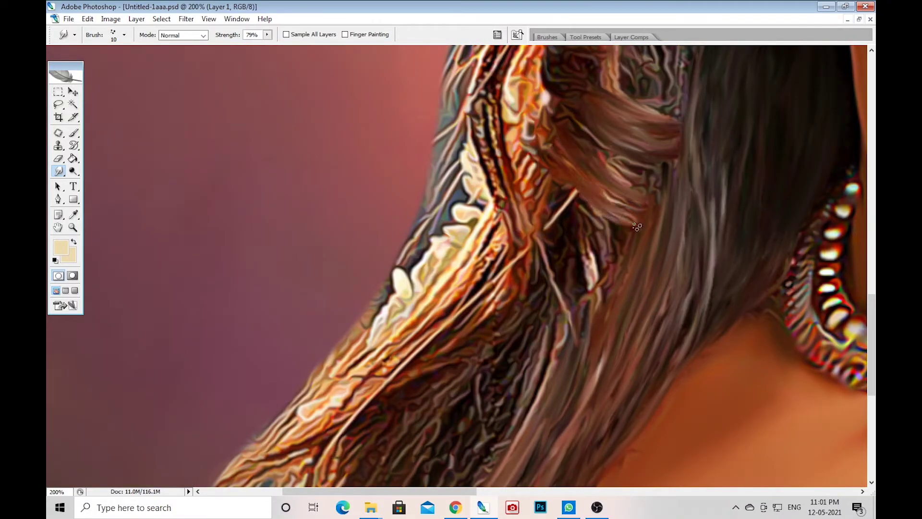
pyautogui.press(']')
pyautogui.moveTo(596, 212); pyautogui.dragTo(610, 163)
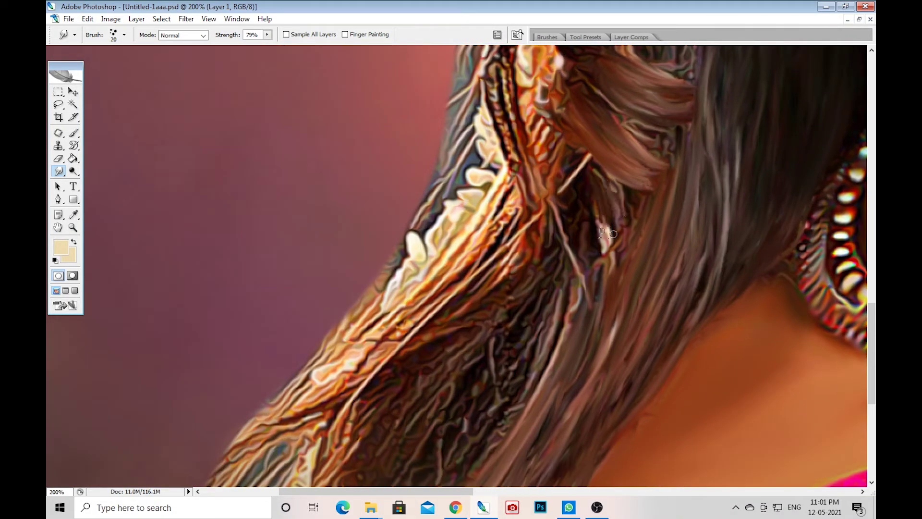
pyautogui.moveTo(628, 274); pyautogui.dragTo(601, 216)
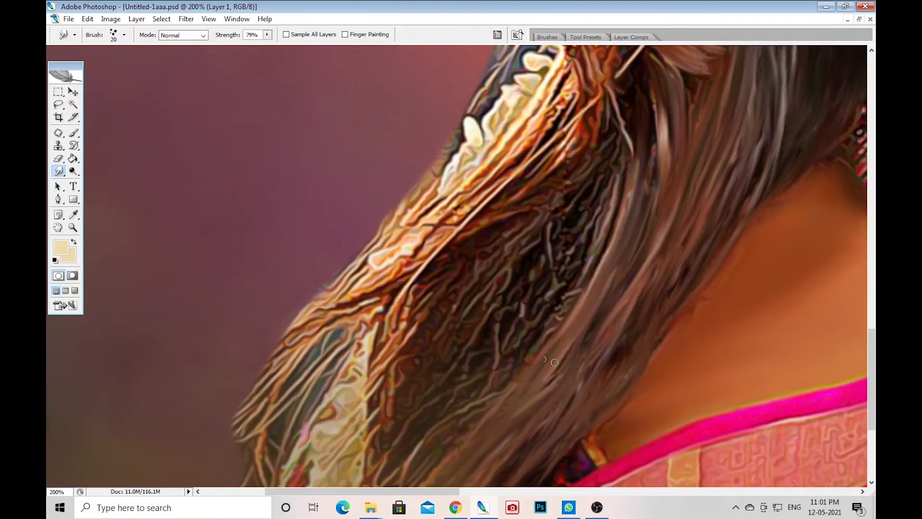
pyautogui.moveTo(601, 269); pyautogui.dragTo(577, 202)
pyautogui.moveTo(505, 409); pyautogui.dragTo(500, 454)
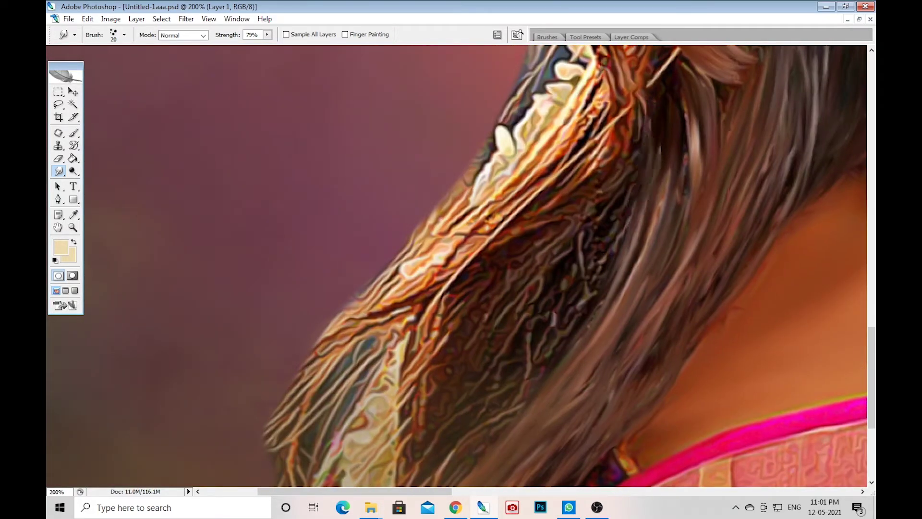
pyautogui.scroll(-3, 532, 387)
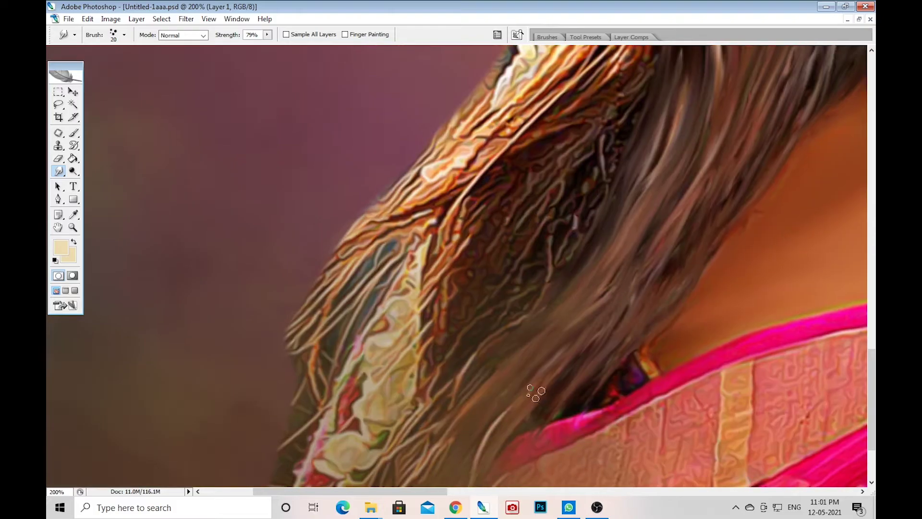
pyautogui.scroll(3, 528, 336)
pyautogui.moveTo(598, 145); pyautogui.dragTo(634, 199)
pyautogui.scroll(-2, 634, 199)
pyautogui.hscroll(-3, 634, 241)
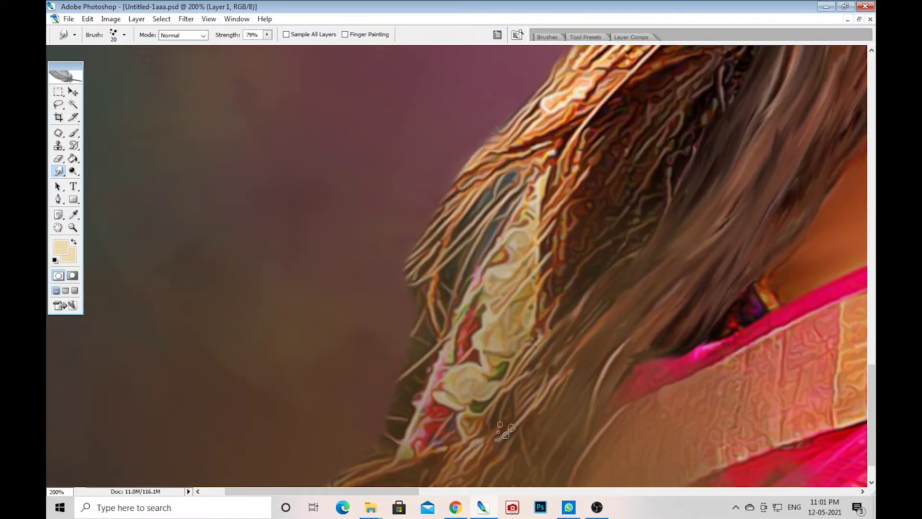
pyautogui.moveTo(692, 159); pyautogui.dragTo(613, 301)
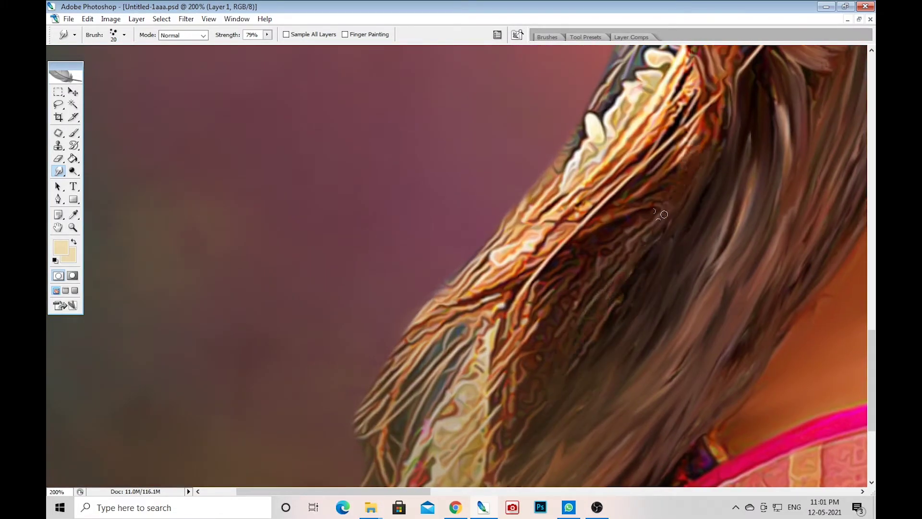
pyautogui.moveTo(675, 202); pyautogui.dragTo(567, 346)
pyautogui.moveTo(670, 178); pyautogui.dragTo(499, 423)
pyautogui.moveTo(692, 149); pyautogui.dragTo(546, 269)
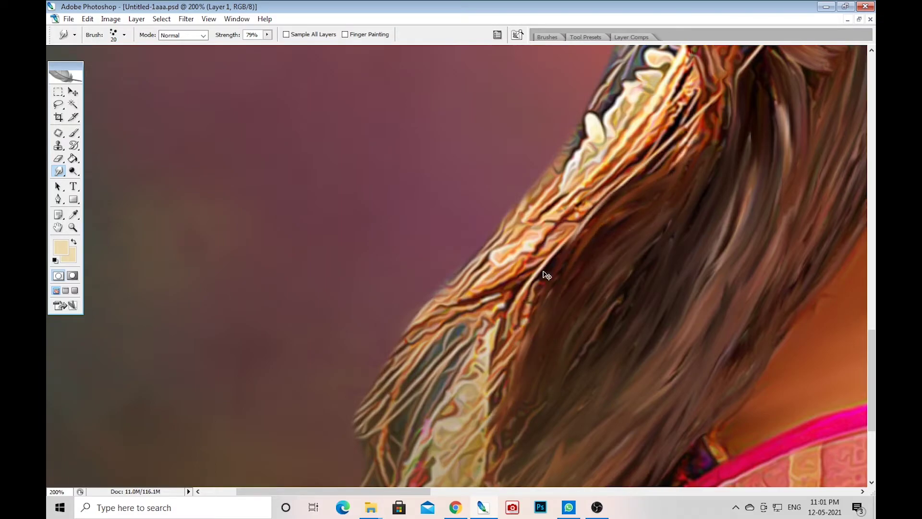
pyautogui.moveTo(605, 211)
pyautogui.mouseDown()
pyautogui.moveTo(461, 433)
pyautogui.moveTo(529, 312)
pyautogui.mouseUp()
# Smudge the dark hair strands at 73% strength with a larger brush
pyautogui.scroll(2, 552, 447)
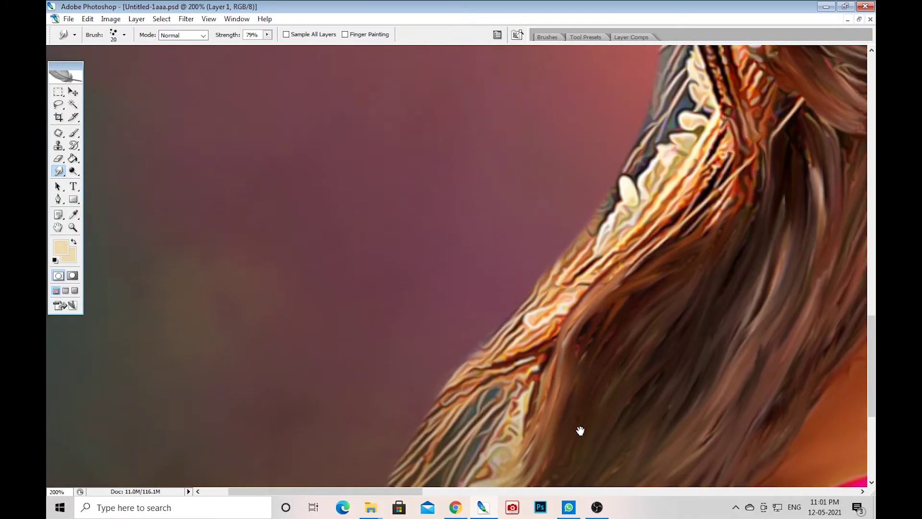
pyautogui.scroll(3, 605, 418)
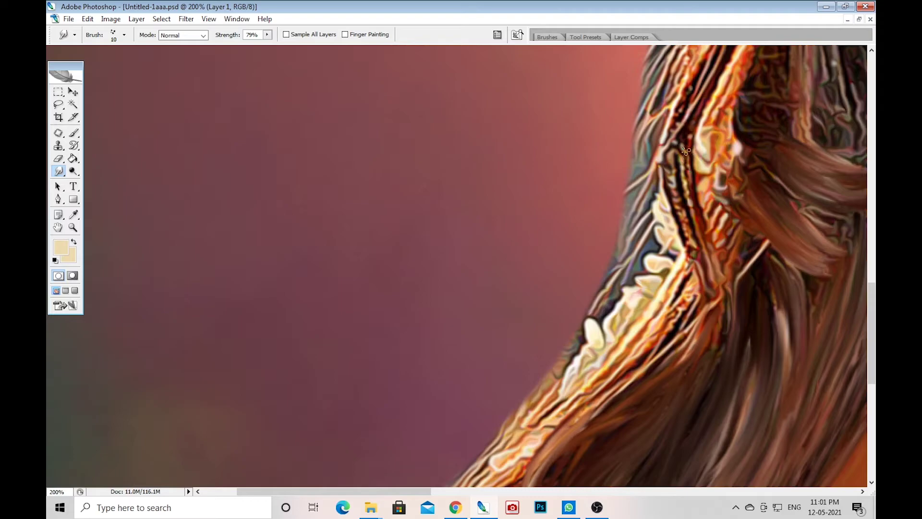
pyautogui.moveTo(268, 34); pyautogui.dragTo(262, 48)
pyautogui.moveTo(677, 127)
pyautogui.mouseDown()
pyautogui.moveTo(720, 370)
pyautogui.moveTo(678, 212)
pyautogui.moveTo(719, 269)
pyautogui.moveTo(651, 373)
pyautogui.moveTo(656, 482)
pyautogui.mouseUp()
pyautogui.moveTo(717, 364); pyautogui.dragTo(693, 438)
pyautogui.press(']')
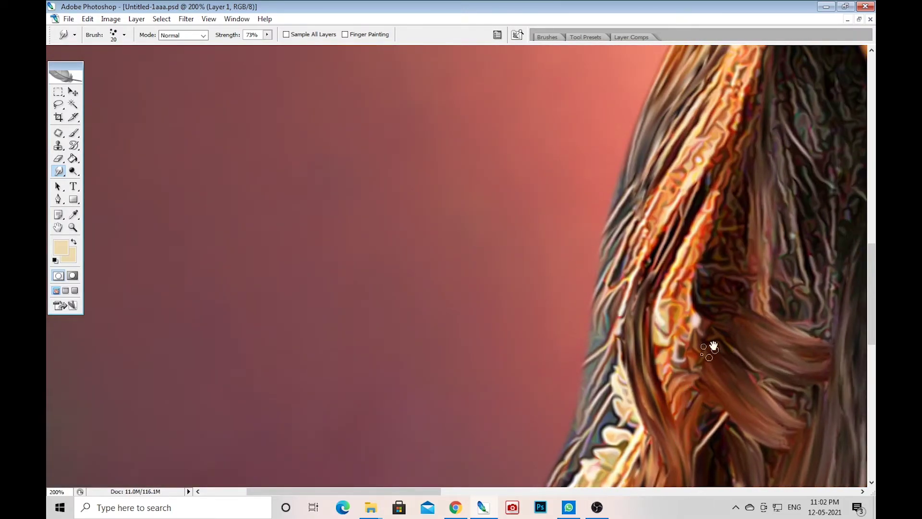
pyautogui.moveTo(714, 347)
pyautogui.mouseDown()
pyautogui.moveTo(656, 386)
pyautogui.moveTo(712, 253)
pyautogui.mouseUp()
pyautogui.moveTo(700, 366)
pyautogui.mouseDown()
pyautogui.moveTo(754, 370)
pyautogui.moveTo(722, 221)
pyautogui.mouseUp()
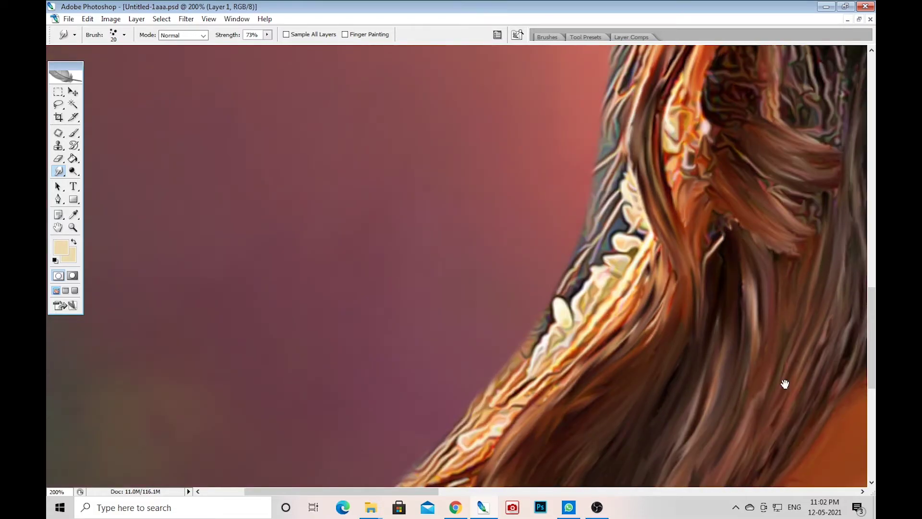
# With a size-10 brush, smooth the dark hair beside the earring into downward brown strokes
pyautogui.moveTo(785, 385); pyautogui.dragTo(779, 202)
pyautogui.moveTo(546, 329); pyautogui.dragTo(718, 219)
pyautogui.press('[')
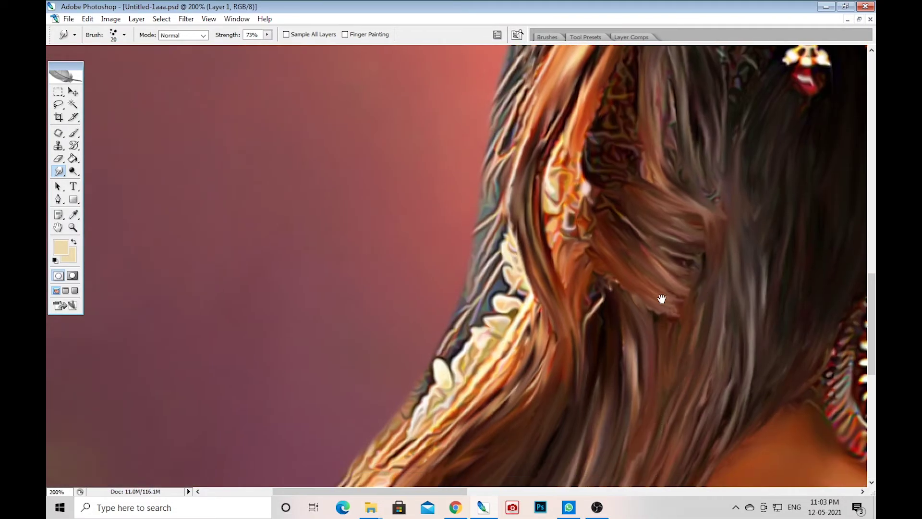
pyautogui.moveTo(662, 299); pyautogui.dragTo(664, 403)
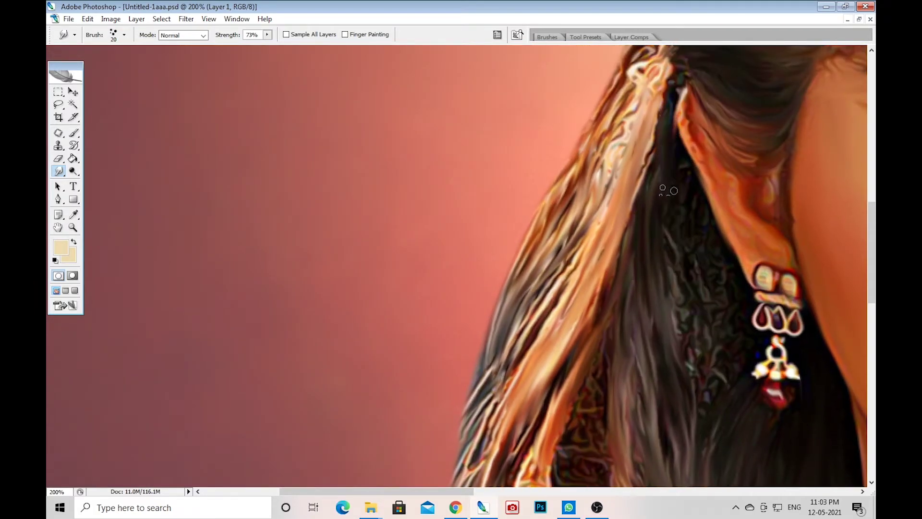
pyautogui.moveTo(669, 191); pyautogui.dragTo(711, 408)
pyautogui.moveTo(672, 231); pyautogui.dragTo(699, 447)
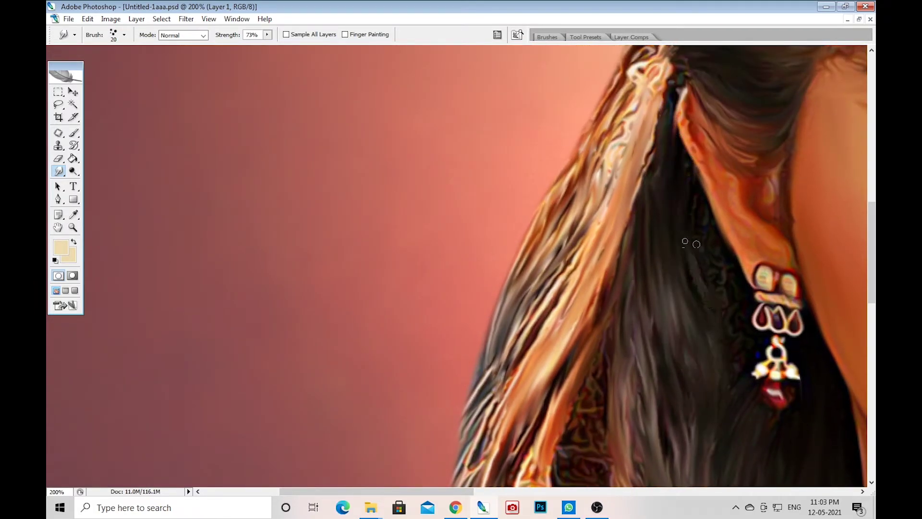
pyautogui.moveTo(730, 284); pyautogui.dragTo(797, 92)
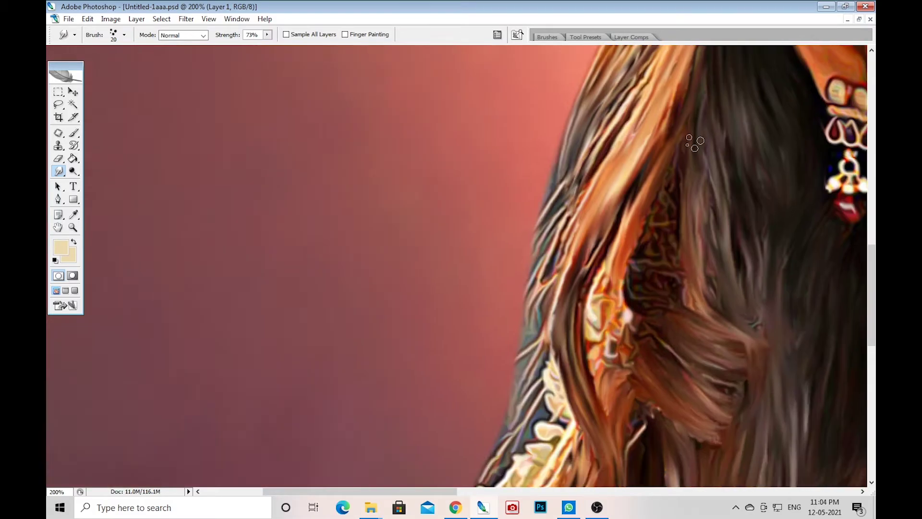
pyautogui.moveTo(644, 317)
pyautogui.mouseDown()
pyautogui.moveTo(665, 350)
pyautogui.moveTo(634, 260)
pyautogui.mouseUp()
pyautogui.moveTo(694, 313); pyautogui.dragTo(675, 260)
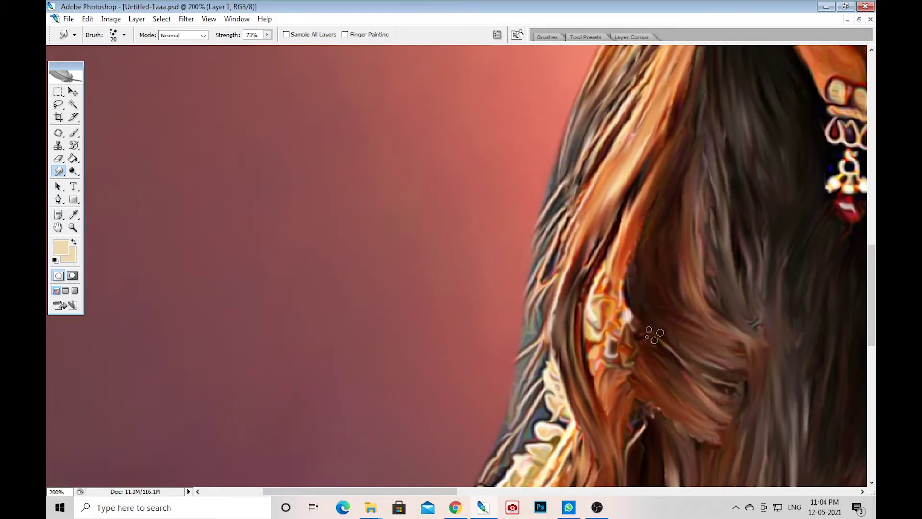
# Zoom out to check the neck and necklace, then inspect the outer hair edge at 200%
pyautogui.hotkey('ctrl', '0')
pyautogui.hotkey('ctrl', 'alt', '0')
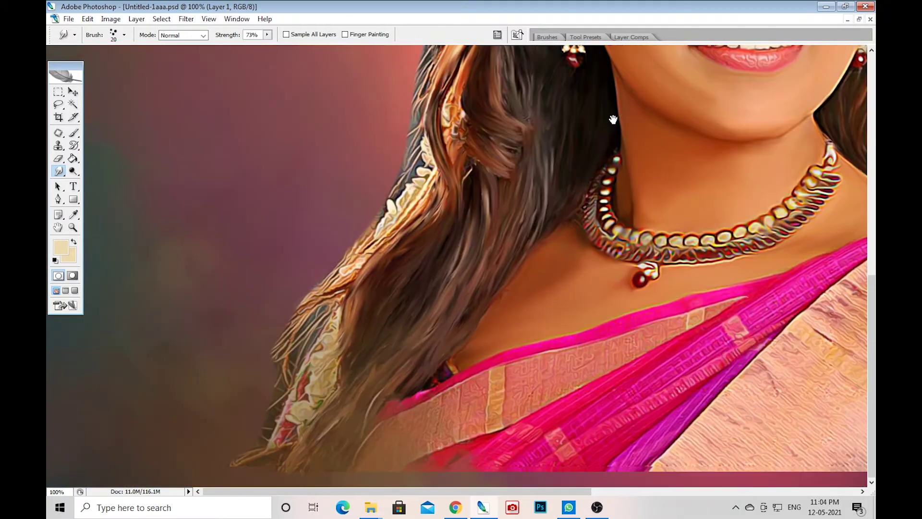
pyautogui.hotkey('ctrl', '+')
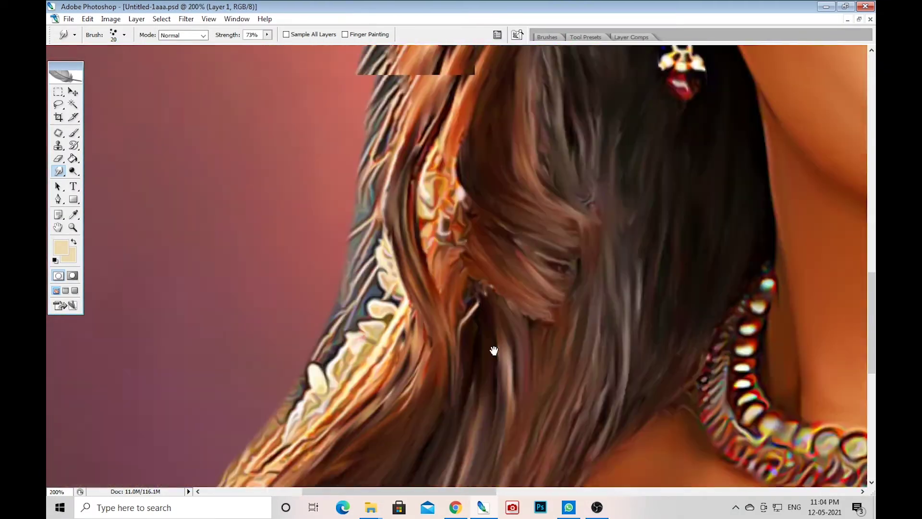
pyautogui.moveTo(494, 351); pyautogui.dragTo(656, 170)
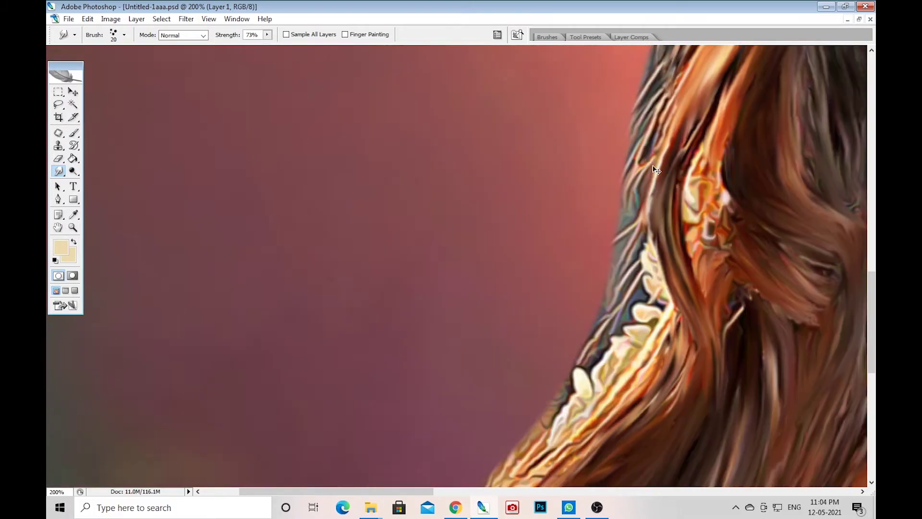
pyautogui.hotkey('ctrl', '-')
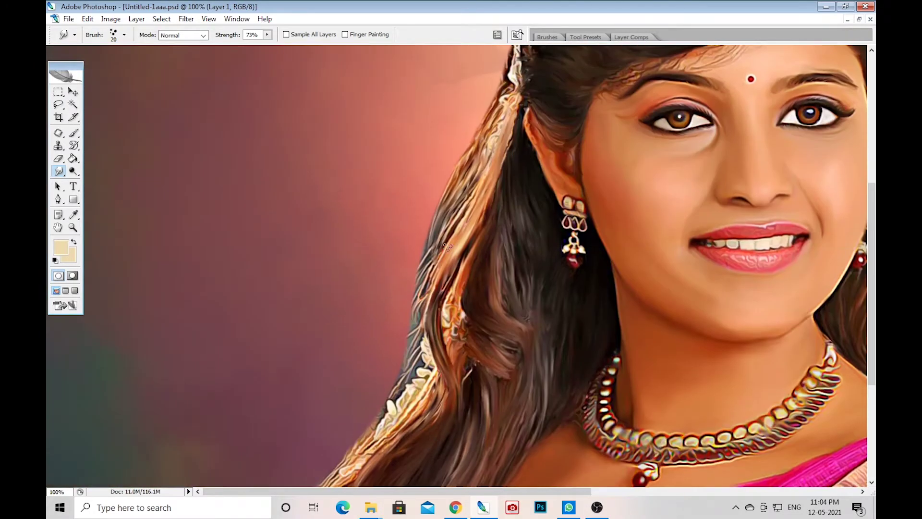
# Patch-select the left hair and copy it onto a new layer, Layer 7
pyautogui.scroll(-5, 448, 246)
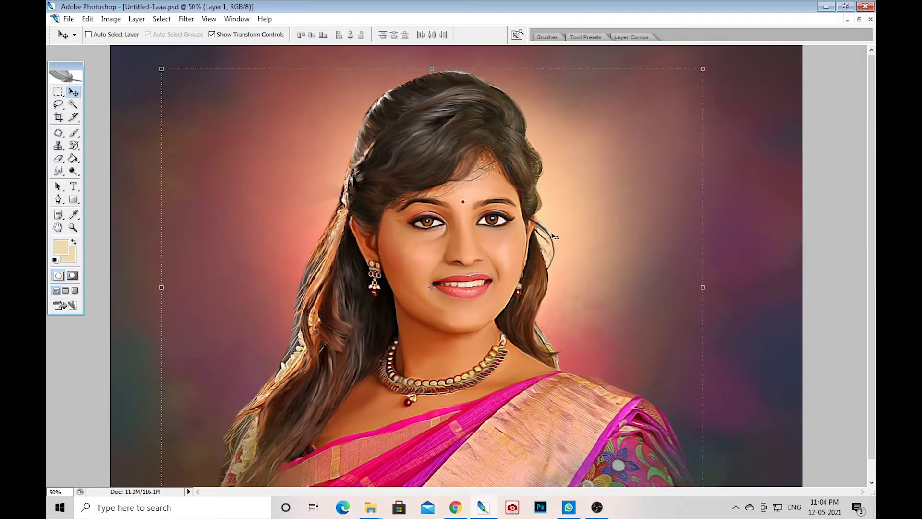
pyautogui.press('j')
pyautogui.moveTo(599, 220); pyautogui.dragTo(569, 211)
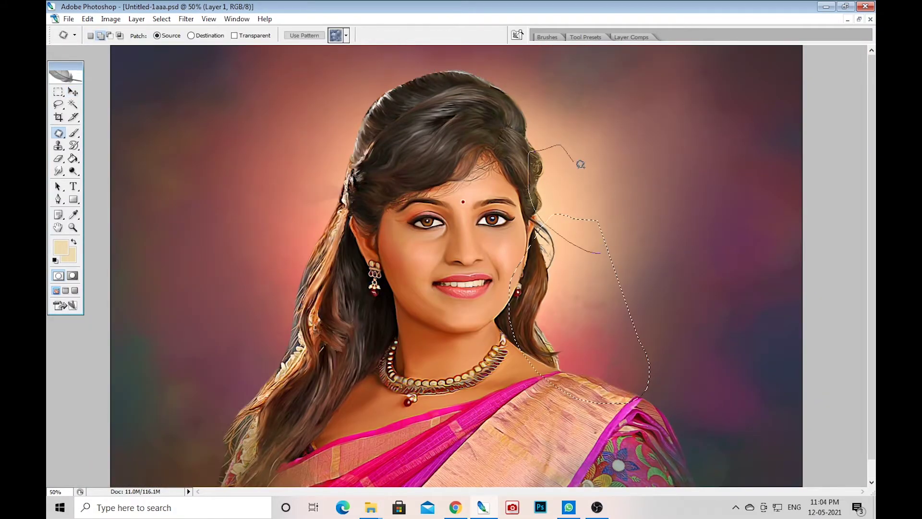
pyautogui.moveTo(580, 164); pyautogui.dragTo(606, 244)
pyautogui.moveTo(314, 196); pyautogui.dragTo(305, 340)
pyautogui.hotkey('ctrl', 'j')
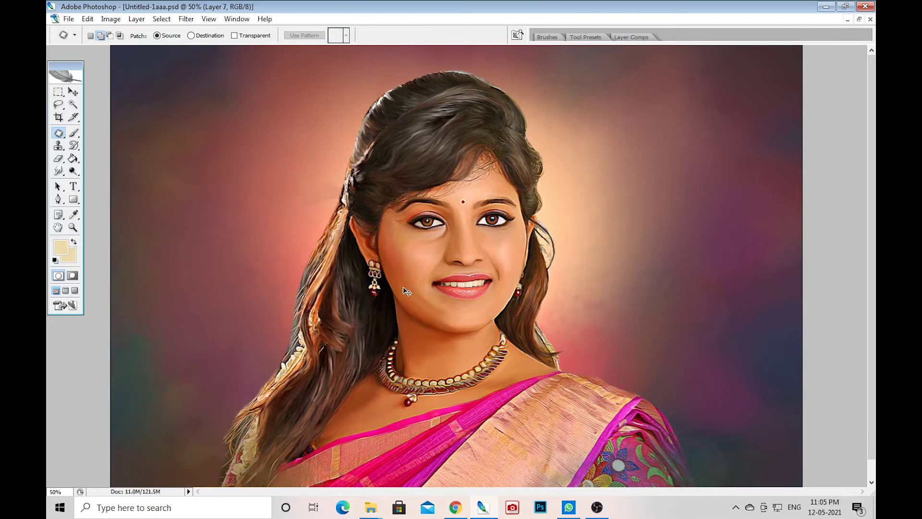
# Try several blend modes on Layer 7, leaving it in Multiply beneath Layer 1
pyautogui.press('F7')
pyautogui.press('v')
pyautogui.hotkey('ctrl', '[')
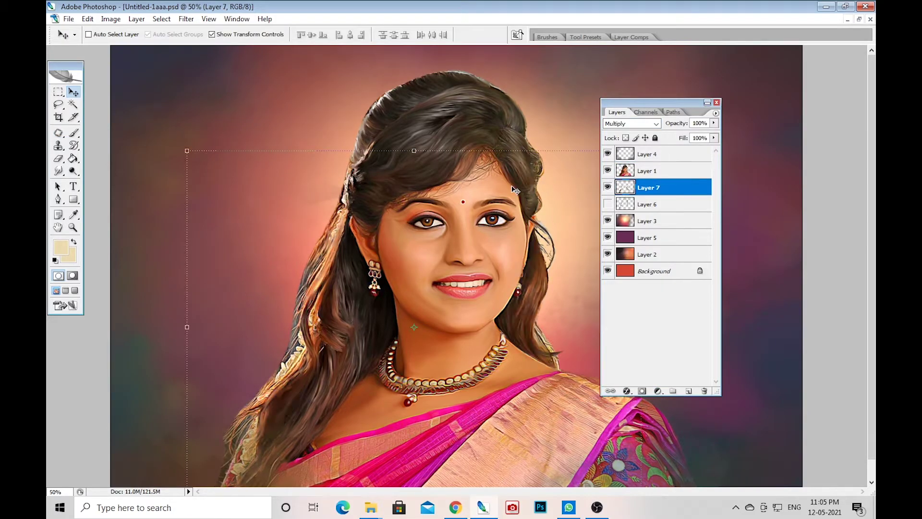
pyautogui.hotkey('ctrl', 'shift', ']')
pyautogui.hotkey('shift', '+')
pyautogui.hotkey('shift', '+')
pyautogui.hotkey('shift', '+')
pyautogui.hotkey('shift', '+')
pyautogui.hotkey('shift', '+')
pyautogui.hotkey('shift', '+')
pyautogui.hotkey('shift', '+')
pyautogui.hotkey('shift', '+')
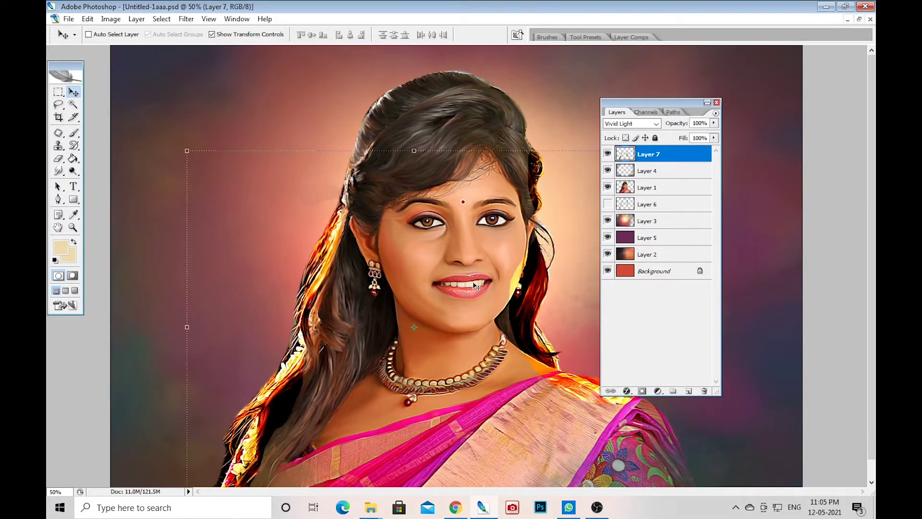
pyautogui.hotkey('ctrl', '[')
pyautogui.hotkey('ctrl', '[')
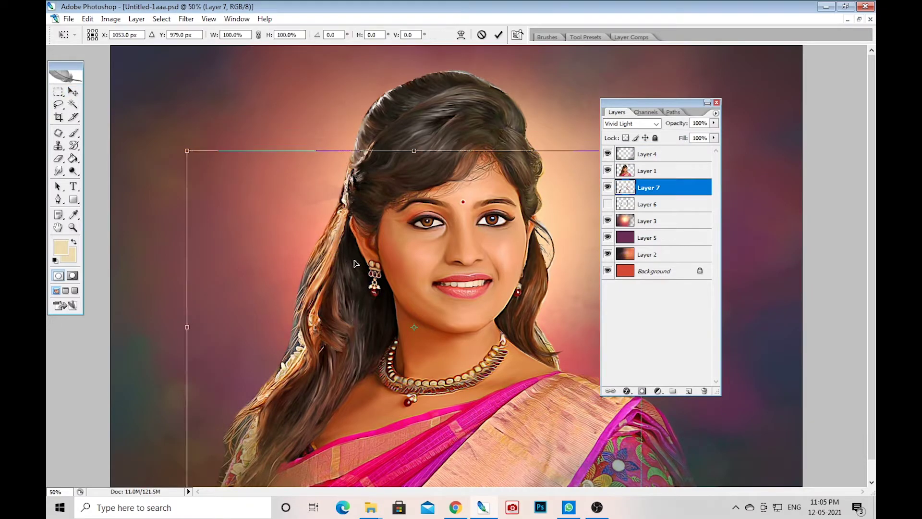
pyautogui.hotkey('ctrl', 'shift', ']')
pyautogui.hotkey('shift', '+')
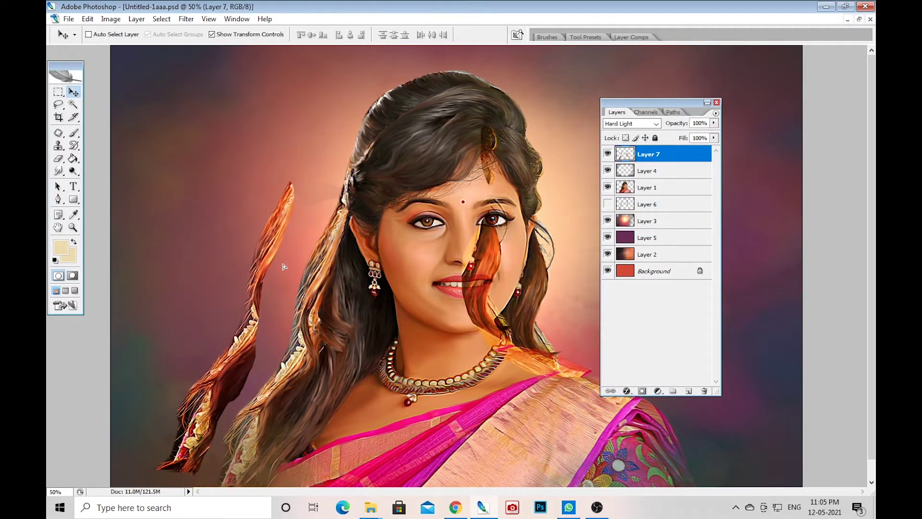
pyautogui.hotkey('shift', '+')
pyautogui.hotkey('shift', '+')
pyautogui.hotkey('shift', '+')
pyautogui.hotkey('shift', '+')
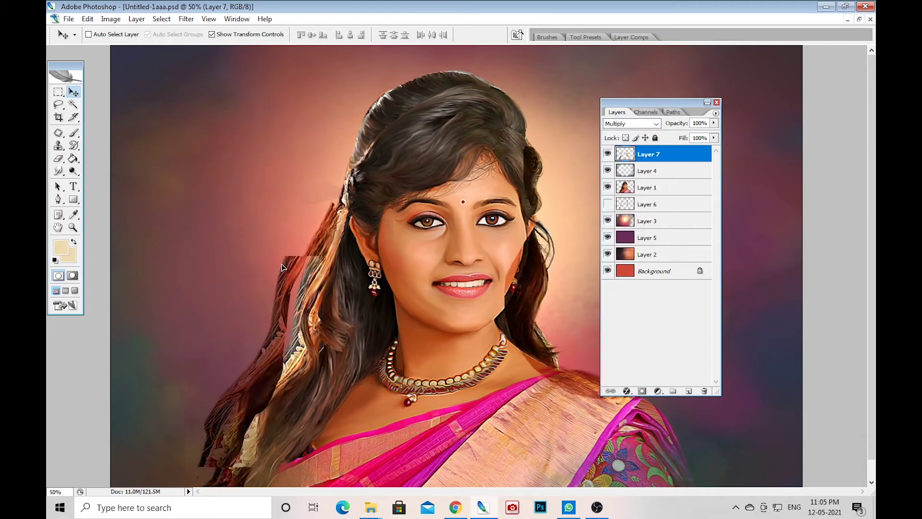
pyautogui.hotkey('ctrl', '[')
pyautogui.hotkey('ctrl', '[')
pyautogui.hotkey('alt', ']')
pyautogui.hotkey('ctrl', '+')
# Erase stray hair edges on Layer 1 with a 40 px Eraser
pyautogui.press('e')
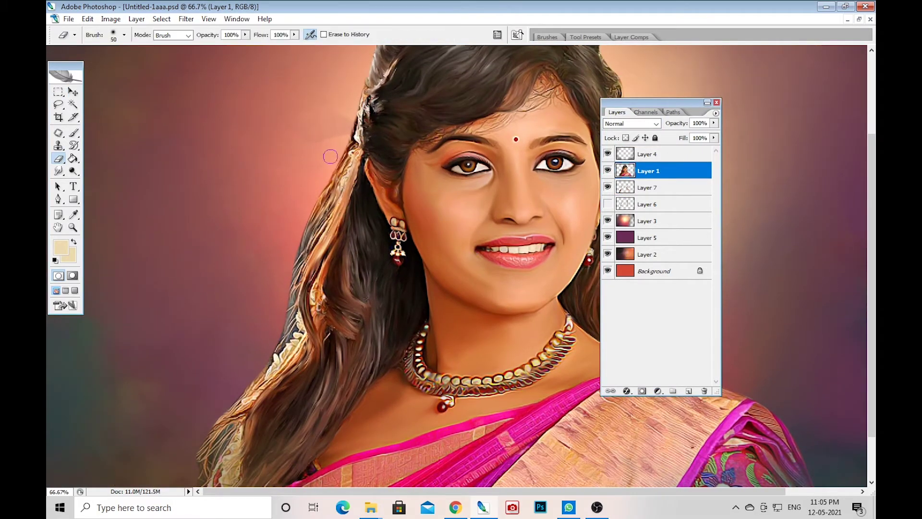
pyautogui.scroll(-3, 303, 209)
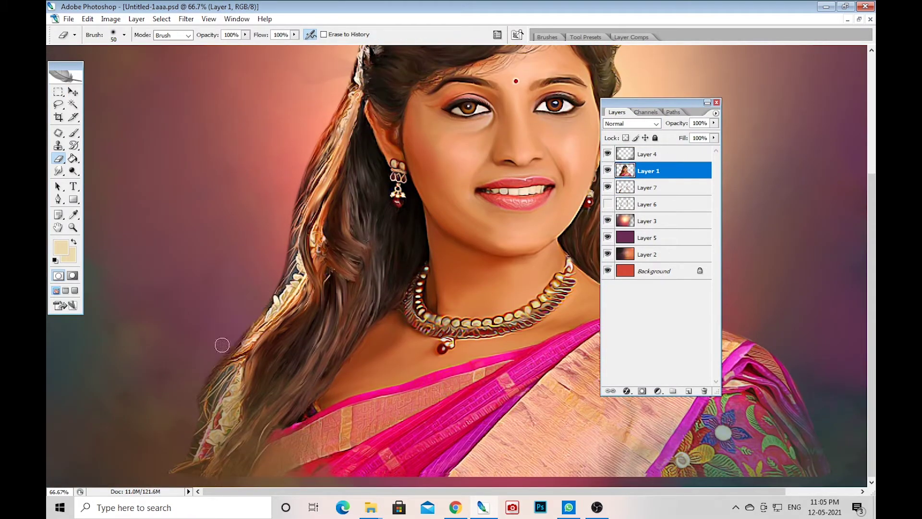
pyautogui.scroll(4, 361, 394)
pyautogui.hscroll(5, 534, 341)
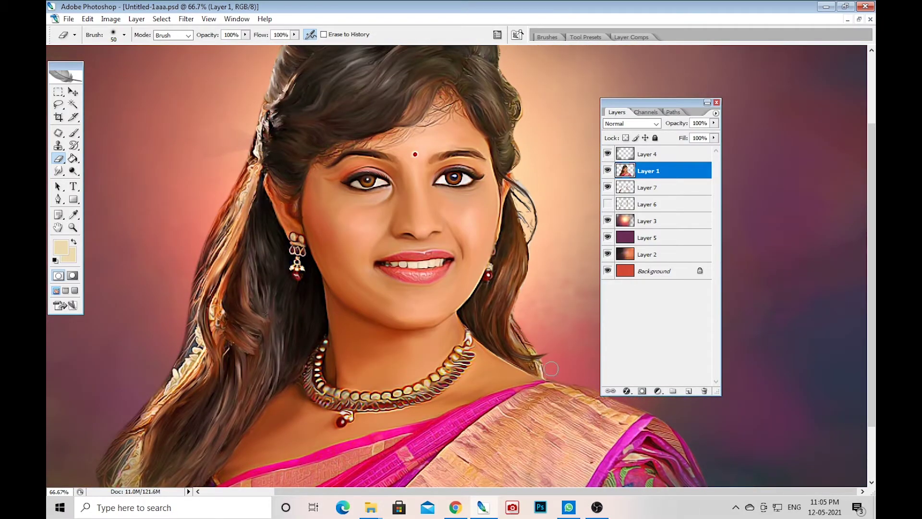
pyautogui.press('[')
pyautogui.hotkey('ctrl', '+')
pyautogui.scroll(10, 481, 290)
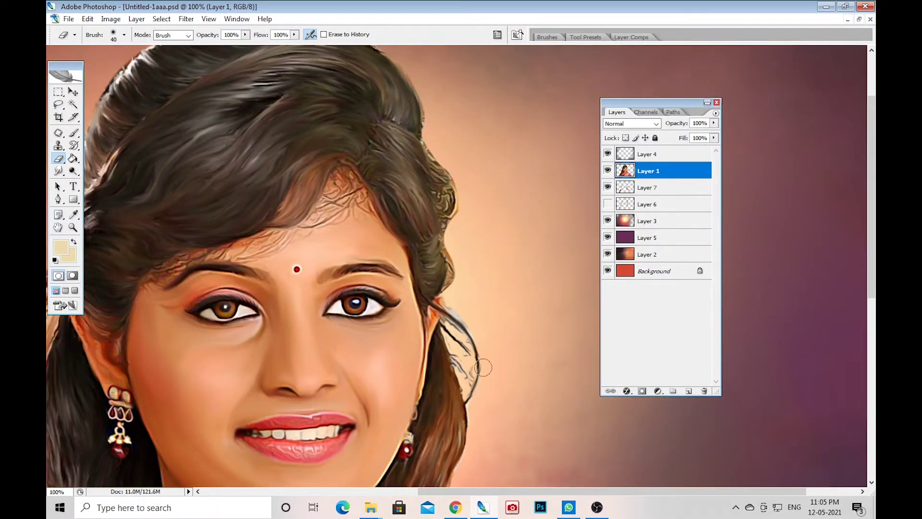
pyautogui.hscroll(-5, 432, 279)
pyautogui.press('v')
pyautogui.hscroll(-8, 398, 268)
pyautogui.hscroll(2, 398, 268)
pyautogui.scroll(1, 398, 268)
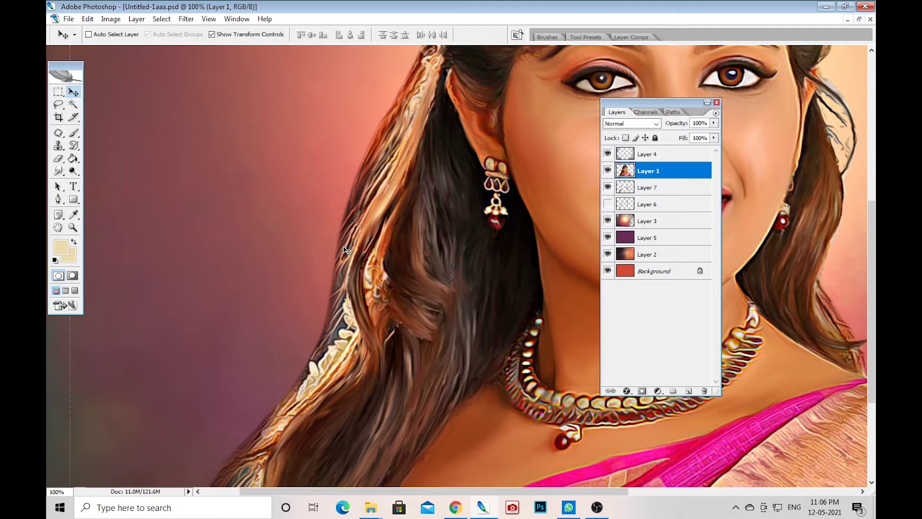
pyautogui.press('e')
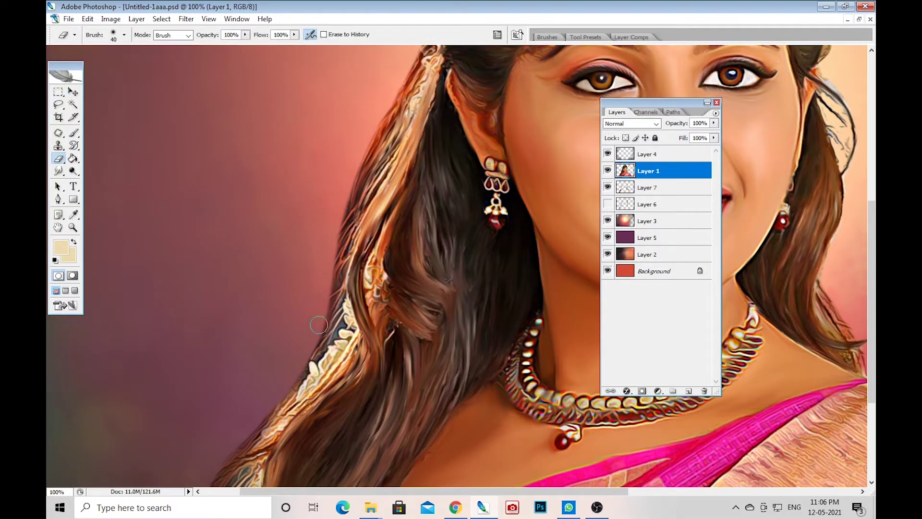
pyautogui.moveTo(323, 202); pyautogui.dragTo(396, 92)
pyautogui.scroll(10, 300, 378)
# Select Layer 7 from the hair's right-click layer list and set its blend mode to Hard Light
pyautogui.press('v')
pyautogui.rightClick(372, 297)
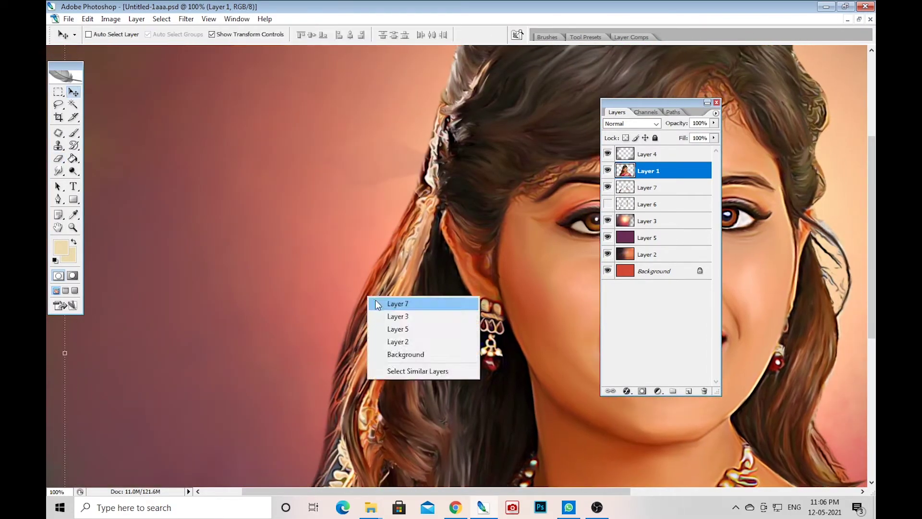
pyautogui.click(382, 302)
pyautogui.hotkey('shift', '+')
pyautogui.hotkey('shift', '+')
pyautogui.hotkey('shift', '+')
pyautogui.hotkey('shift', '+')
pyautogui.hotkey('shift', '+')
pyautogui.hotkey('shift', '+')
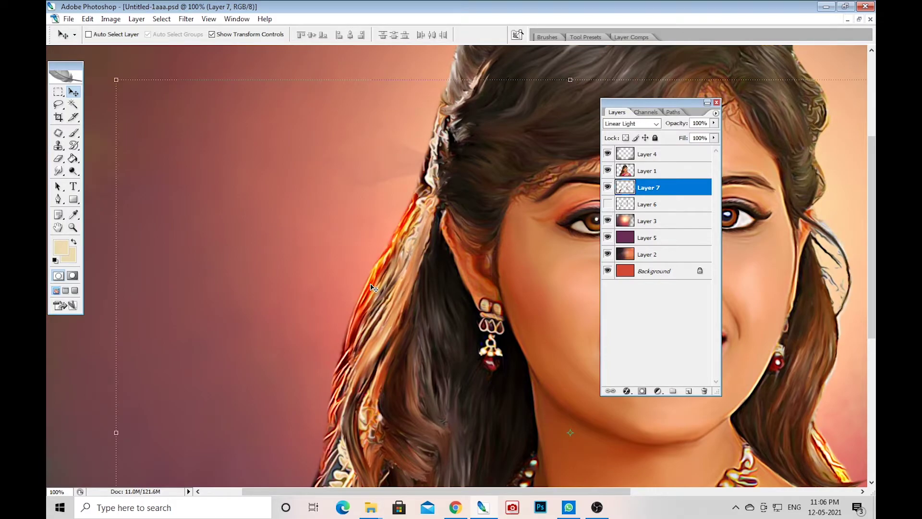
pyautogui.hotkey('shift', '+')
pyautogui.hotkey('shift', '+')
pyautogui.hotkey('shift', '+')
pyautogui.hotkey('shift', '+')
pyautogui.hotkey('shift', '+')
pyautogui.press('e')
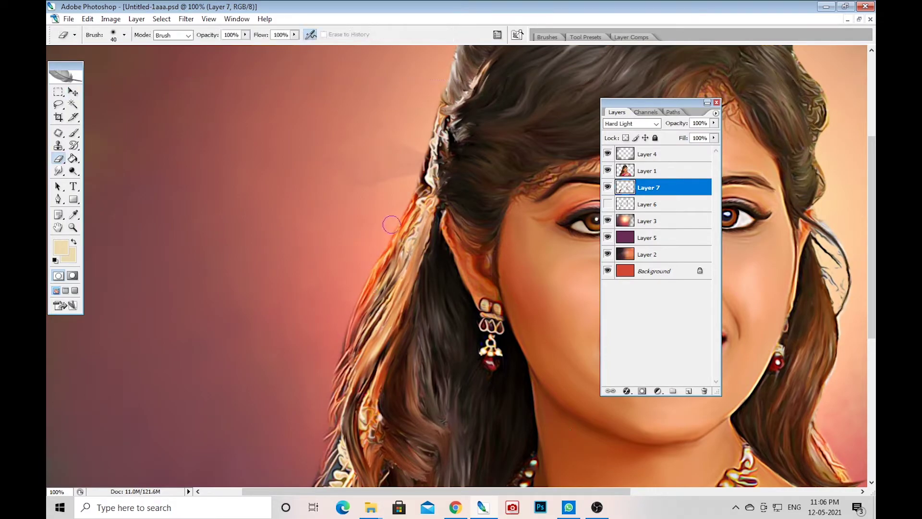
pyautogui.moveTo(334, 344); pyautogui.dragTo(365, 253)
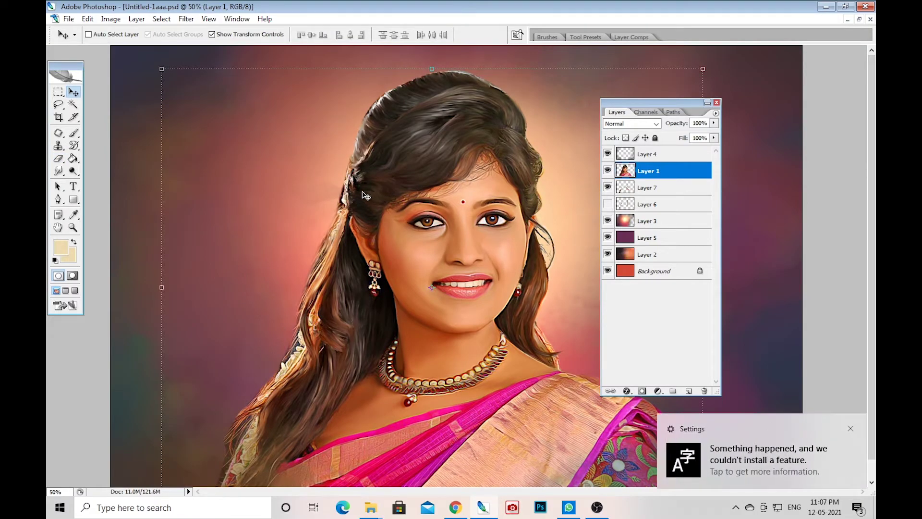
# Hide the panels and zoom to 300% on the hairline parting with the Smudge tool active
pyautogui.hotkey('shift', 'Tab')
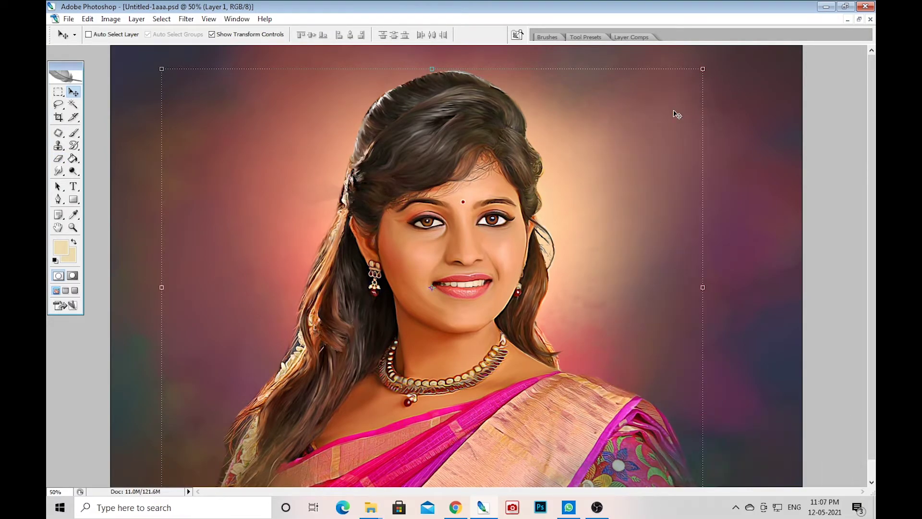
pyautogui.hotkey('ctrl', '+')
pyautogui.hotkey('ctrl', '+')
pyautogui.hotkey('ctrl', '+')
pyautogui.hotkey('ctrl', '-')
pyautogui.hotkey('ctrl', '-')
pyautogui.hotkey('ctrl', '+')
pyautogui.hotkey('ctrl', '+')
pyautogui.hotkey('ctrl', '+')
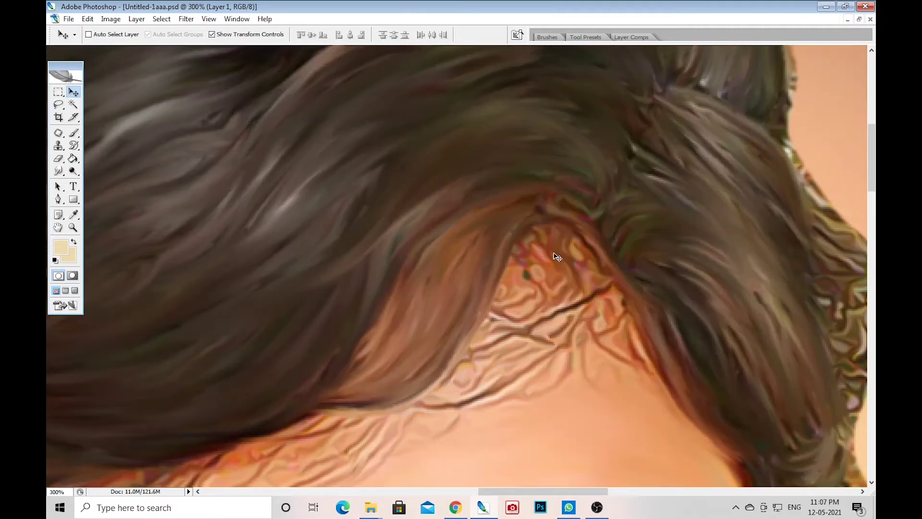
pyautogui.click(58, 171)
pyautogui.hotkey('ctrl', '+')
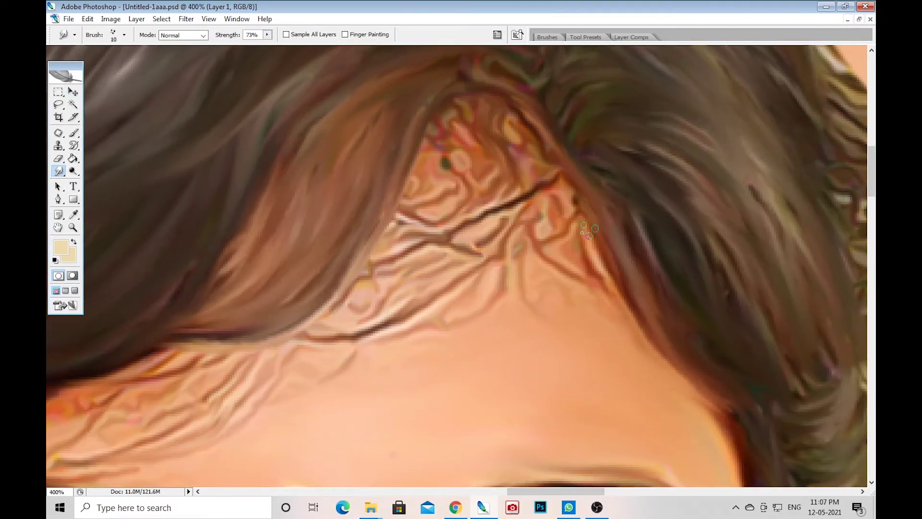
pyautogui.moveTo(587, 305); pyautogui.dragTo(550, 322)
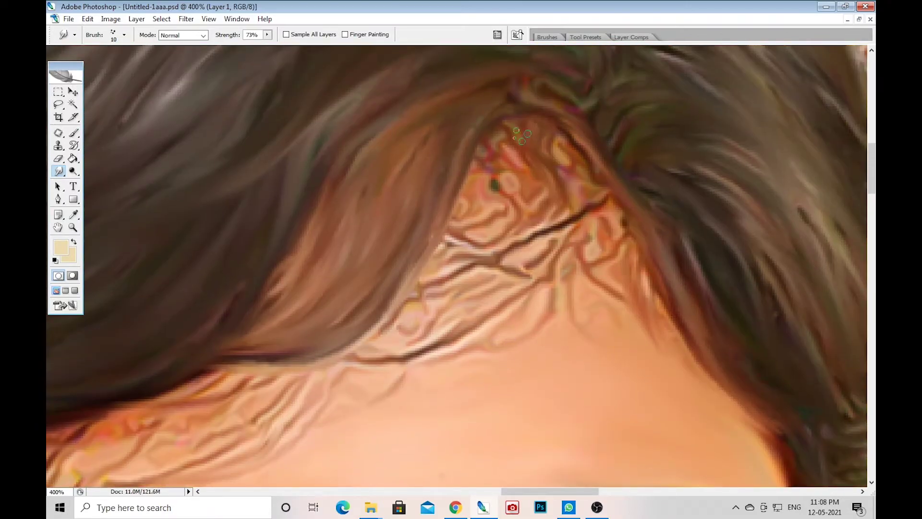
# Smudge the patterned hairline once, then bring up the brush tip list
pyautogui.moveTo(522, 136); pyautogui.dragTo(445, 197)
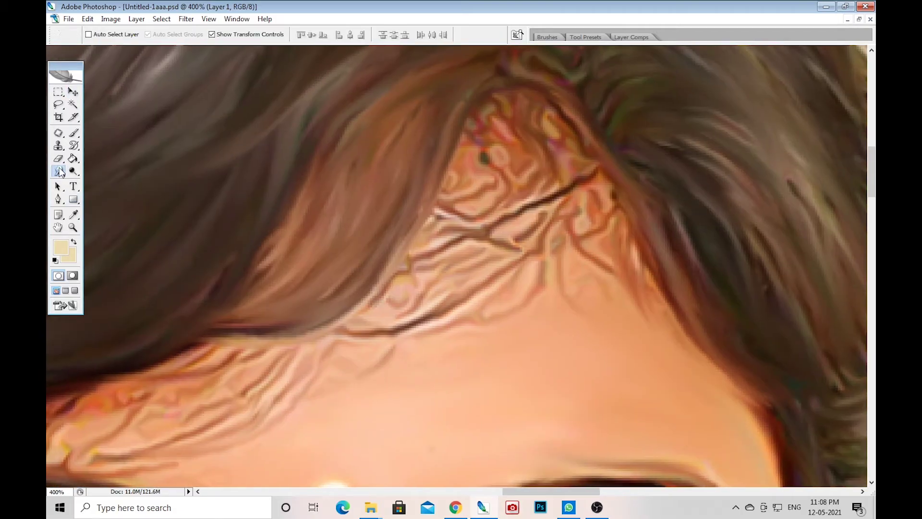
pyautogui.click(58, 171)
pyautogui.click(125, 35)
# Pick the 65-pixel brush tip, smudge the hairline strands, and set Smudge Strength to 40%
pyautogui.scroll(1, 192, 188)
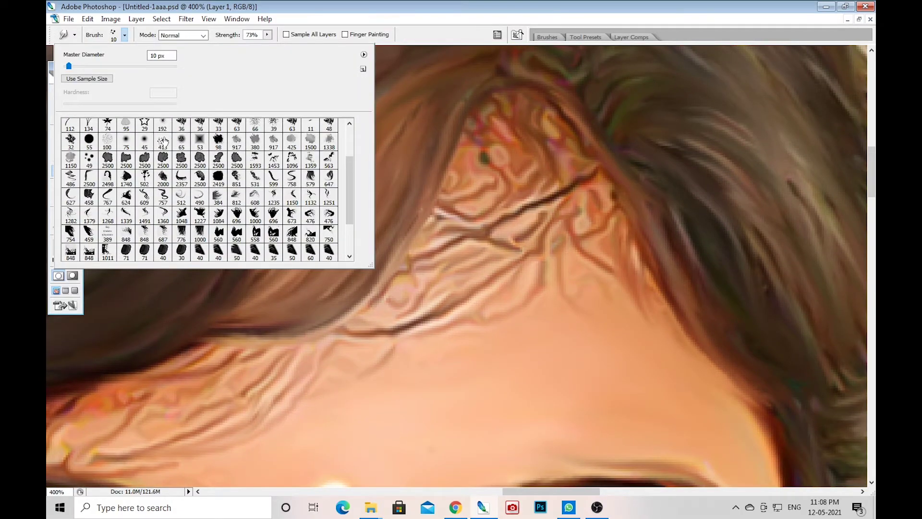
pyautogui.doubleClick(257, 205)
pyautogui.press('[')
pyautogui.press('[')
pyautogui.press('[')
pyautogui.moveTo(514, 288)
pyautogui.mouseDown()
pyautogui.moveTo(586, 305)
pyautogui.moveTo(510, 144)
pyautogui.moveTo(538, 313)
pyautogui.moveTo(556, 175)
pyautogui.mouseUp()
pyautogui.press(']')
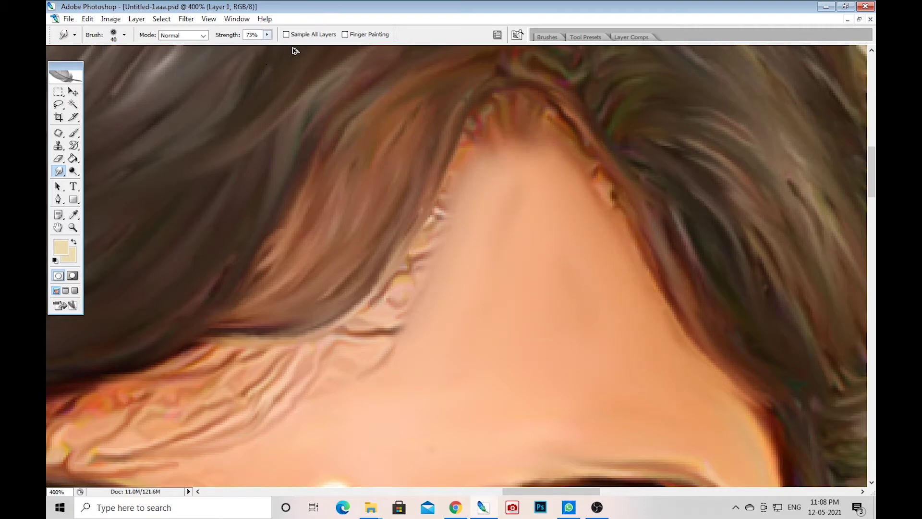
pyautogui.doubleClick(251, 35)
pyautogui.write('40')
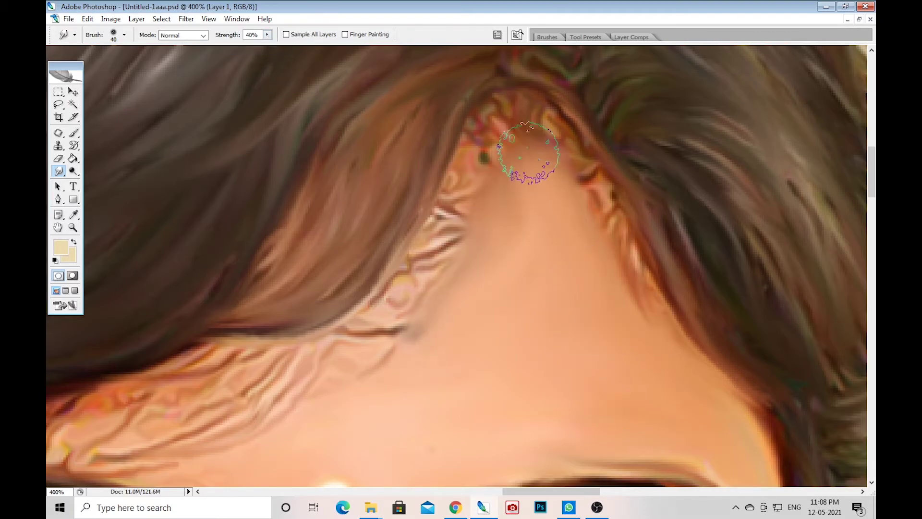
# Blend the colourful strands at the parting and along the forehead hairline above the eyebrow
pyautogui.moveTo(486, 130)
pyautogui.mouseDown()
pyautogui.moveTo(541, 197)
pyautogui.moveTo(499, 105)
pyautogui.mouseUp()
pyautogui.press('[')
pyautogui.moveTo(511, 138)
pyautogui.mouseDown()
pyautogui.moveTo(387, 370)
pyautogui.moveTo(524, 217)
pyautogui.mouseUp()
pyautogui.press(']')
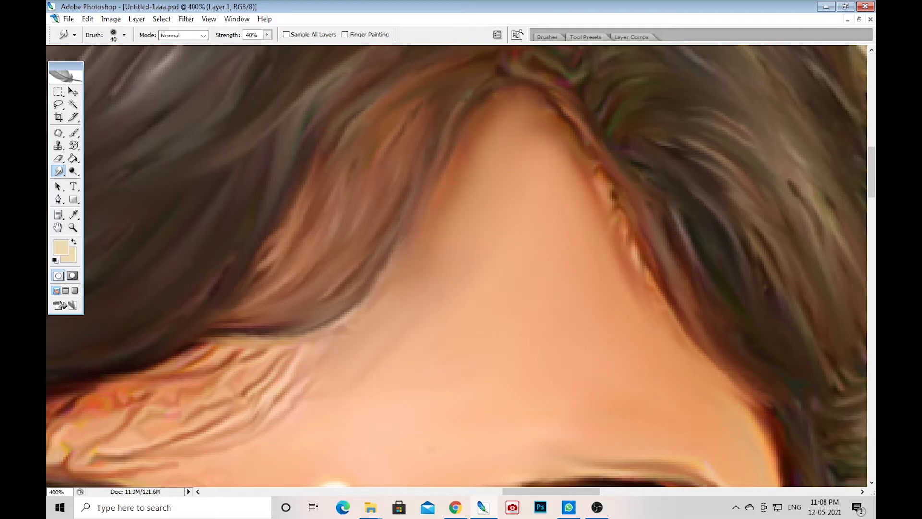
pyautogui.moveTo(521, 322)
pyautogui.mouseDown()
pyautogui.moveTo(543, 201)
pyautogui.moveTo(408, 292)
pyautogui.mouseUp()
pyautogui.moveTo(284, 290)
pyautogui.mouseDown()
pyautogui.moveTo(529, 262)
pyautogui.moveTo(479, 265)
pyautogui.mouseUp()
pyautogui.press('[')
pyautogui.press('[')
pyautogui.moveTo(380, 279)
pyautogui.mouseDown()
pyautogui.moveTo(354, 322)
pyautogui.moveTo(300, 322)
pyautogui.mouseUp()
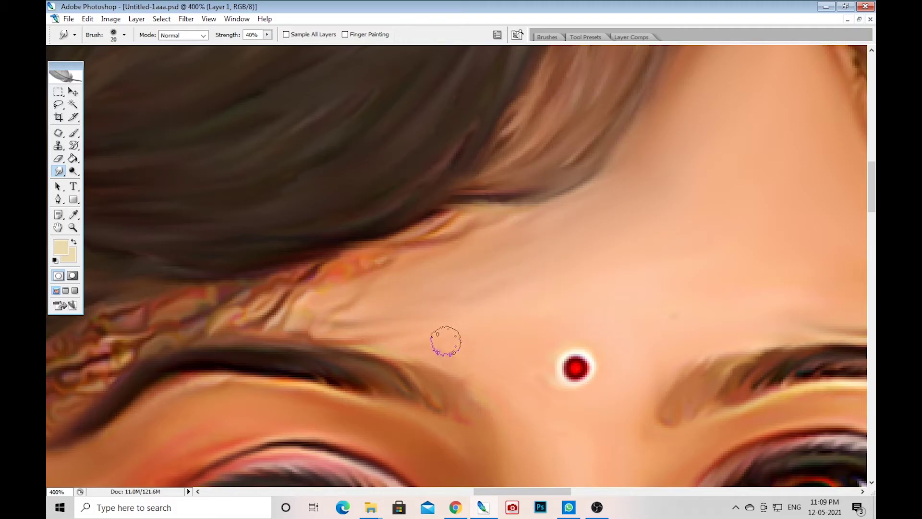
pyautogui.moveTo(336, 298)
pyautogui.mouseDown()
pyautogui.moveTo(253, 312)
pyautogui.moveTo(305, 324)
pyautogui.moveTo(211, 307)
pyautogui.moveTo(546, 239)
pyautogui.mouseUp()
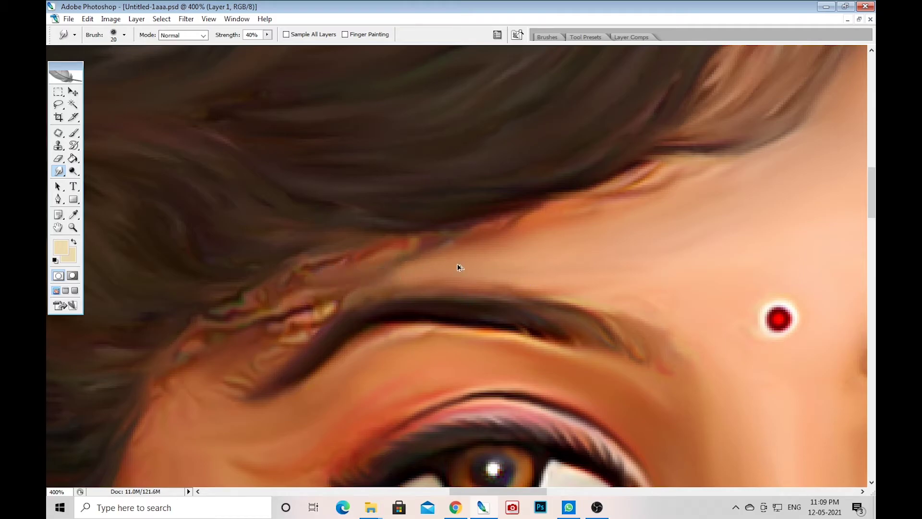
pyautogui.moveTo(380, 281); pyautogui.dragTo(305, 304)
pyautogui.moveTo(187, 390); pyautogui.dragTo(232, 374)
# With a smaller brush, soften the hair edge and light streak beside the parting
pyautogui.moveTo(327, 308)
pyautogui.mouseDown()
pyautogui.moveTo(424, 257)
pyautogui.moveTo(329, 315)
pyautogui.moveTo(385, 264)
pyautogui.moveTo(340, 297)
pyautogui.mouseUp()
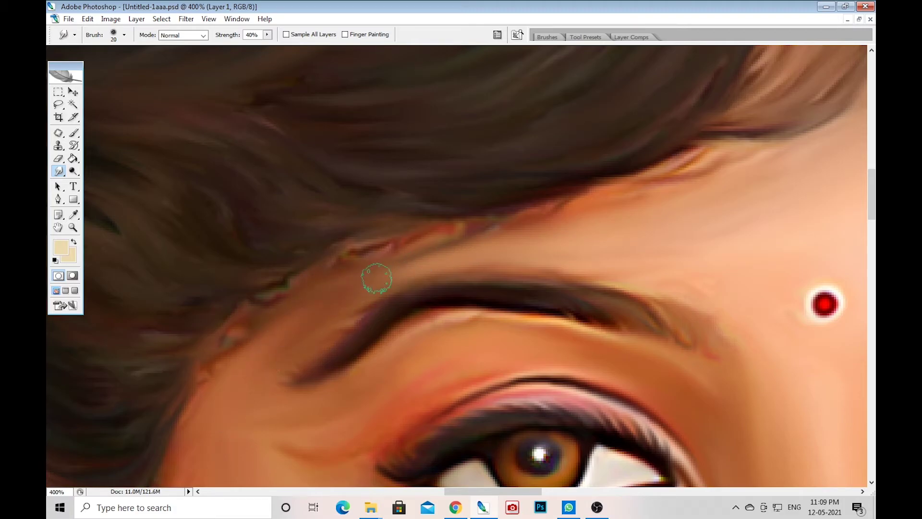
pyautogui.moveTo(369, 243)
pyautogui.mouseDown()
pyautogui.moveTo(408, 214)
pyautogui.moveTo(342, 267)
pyautogui.mouseUp()
pyautogui.press('[')
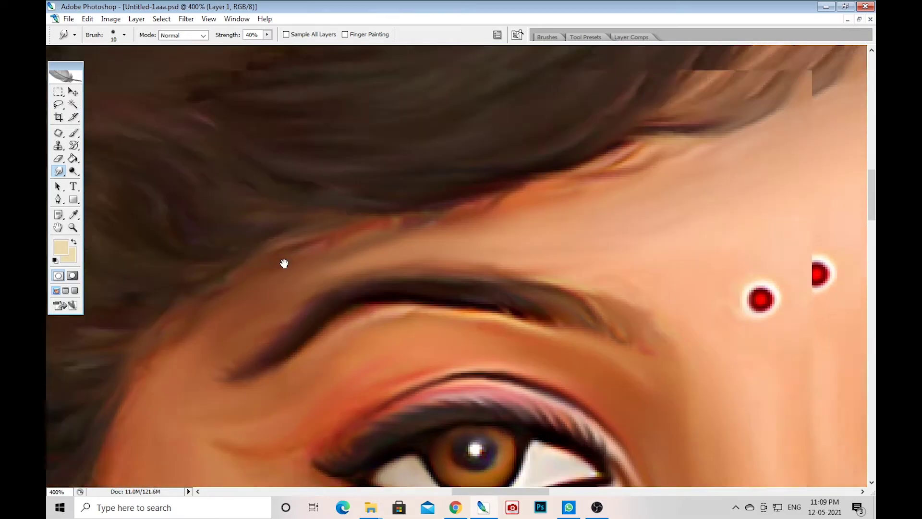
pyautogui.moveTo(771, 336)
pyautogui.mouseDown()
pyautogui.moveTo(669, 367)
pyautogui.moveTo(566, 420)
pyautogui.moveTo(551, 213)
pyautogui.mouseUp()
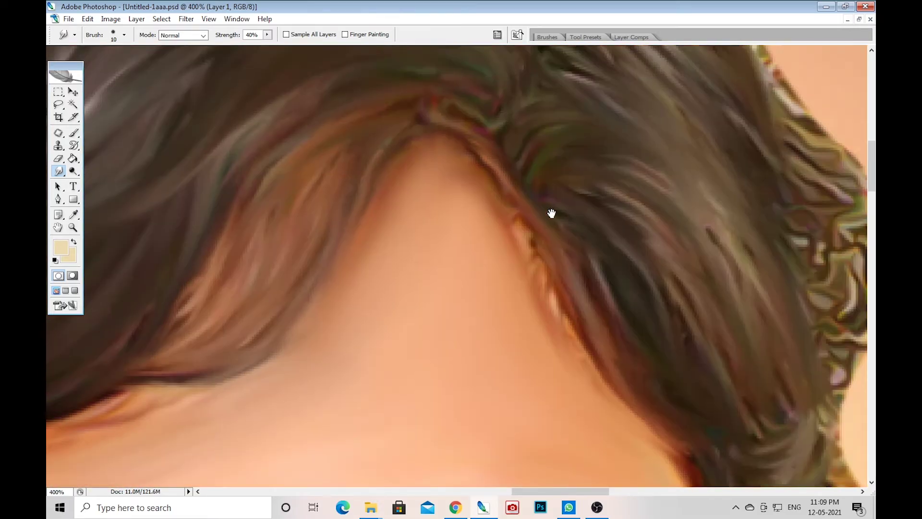
pyautogui.moveTo(550, 371); pyautogui.dragTo(494, 232)
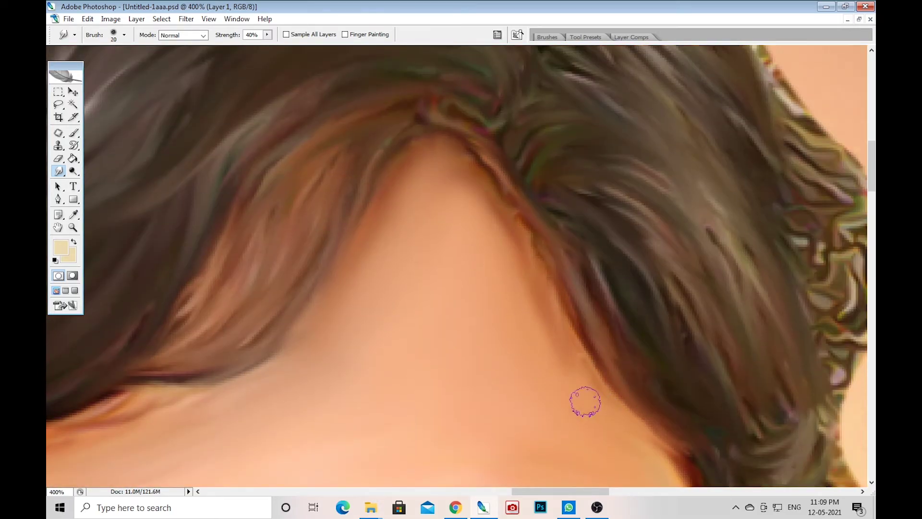
pyautogui.moveTo(583, 397); pyautogui.dragTo(509, 237)
pyautogui.moveTo(453, 167); pyautogui.dragTo(576, 370)
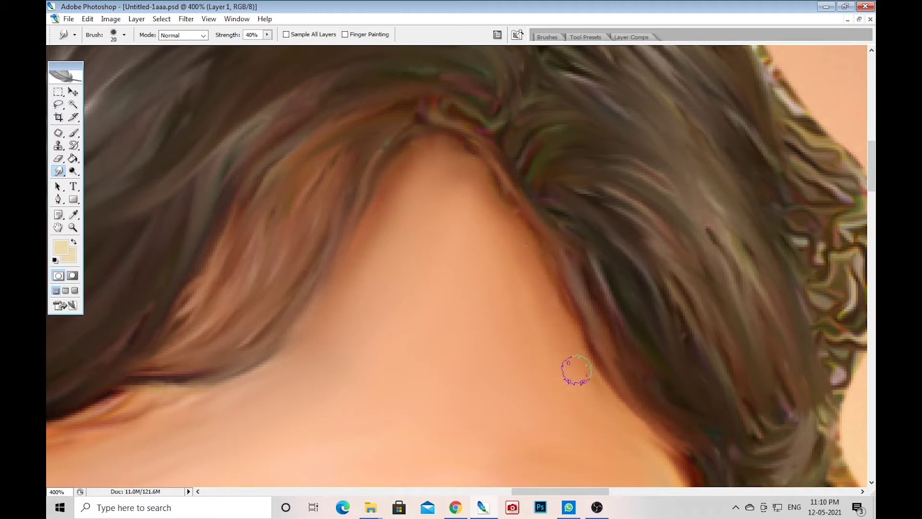
pyautogui.moveTo(525, 243)
pyautogui.mouseDown()
pyautogui.moveTo(525, 215)
pyautogui.moveTo(484, 318)
pyautogui.moveTo(505, 265)
pyautogui.mouseUp()
pyautogui.moveTo(156, 319); pyautogui.dragTo(308, 218)
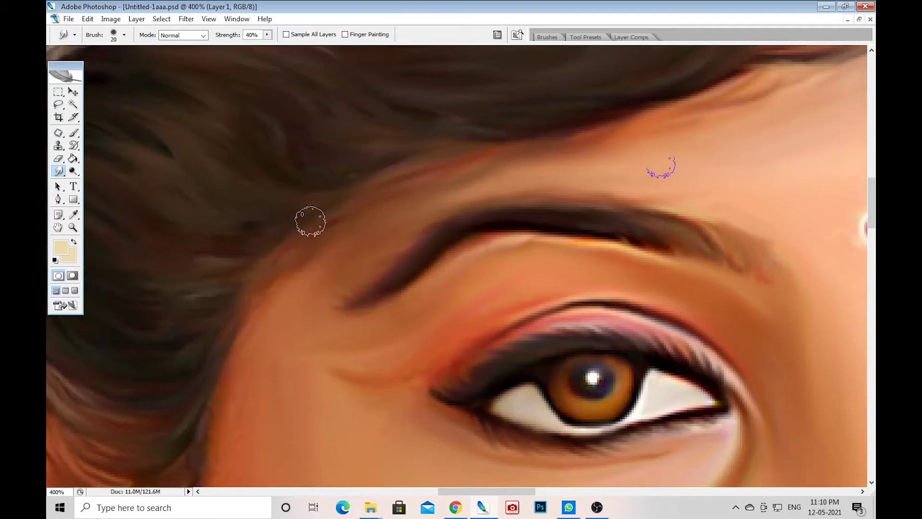
pyautogui.moveTo(482, 174)
pyautogui.mouseDown()
pyautogui.moveTo(295, 274)
pyautogui.moveTo(385, 370)
pyautogui.mouseUp()
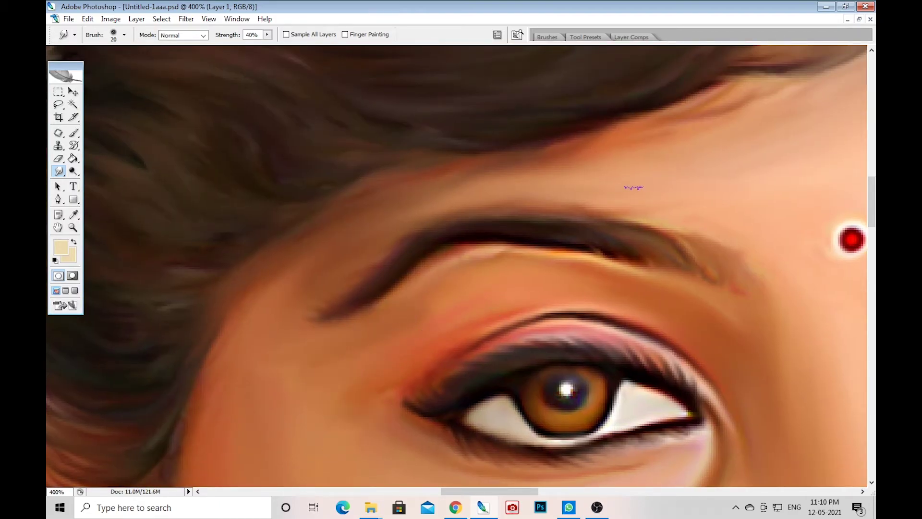
pyautogui.moveTo(336, 237); pyautogui.dragTo(299, 329)
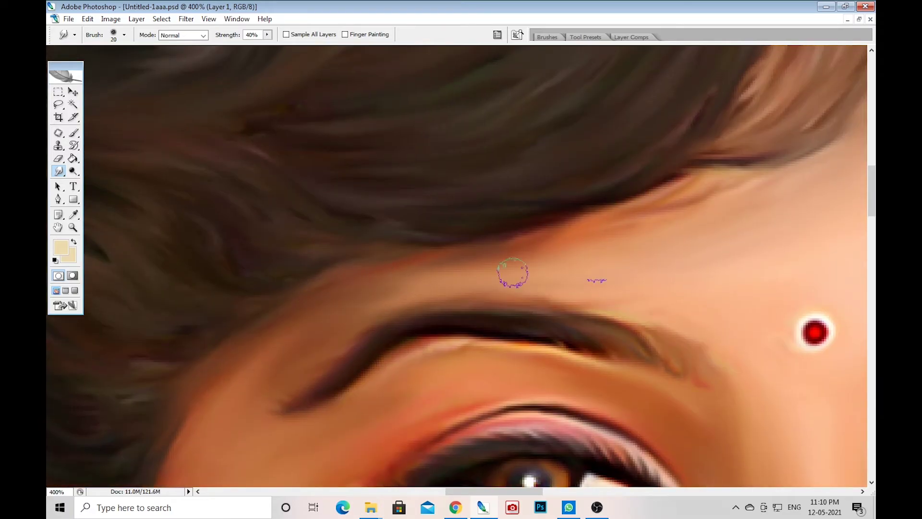
pyautogui.moveTo(513, 273)
pyautogui.mouseDown()
pyautogui.moveTo(280, 200)
pyautogui.moveTo(160, 77)
pyautogui.mouseUp()
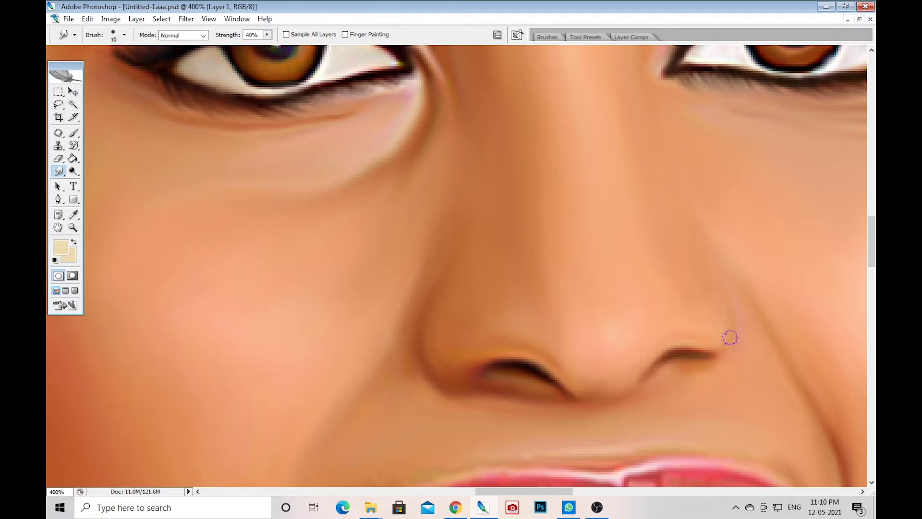
# Dodge beside the right nostril at 27% exposure, undoing the stray darkened strokes
pyautogui.press('o')
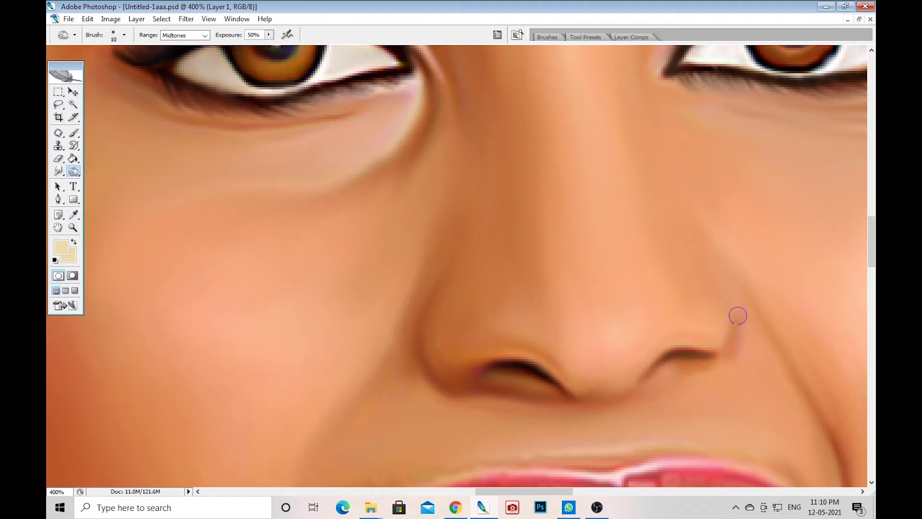
pyautogui.moveTo(738, 316)
pyautogui.mouseDown()
pyautogui.moveTo(735, 353)
pyautogui.moveTo(678, 135)
pyautogui.mouseUp()
pyautogui.click(252, 47)
pyautogui.hotkey('ctrl', 'z')
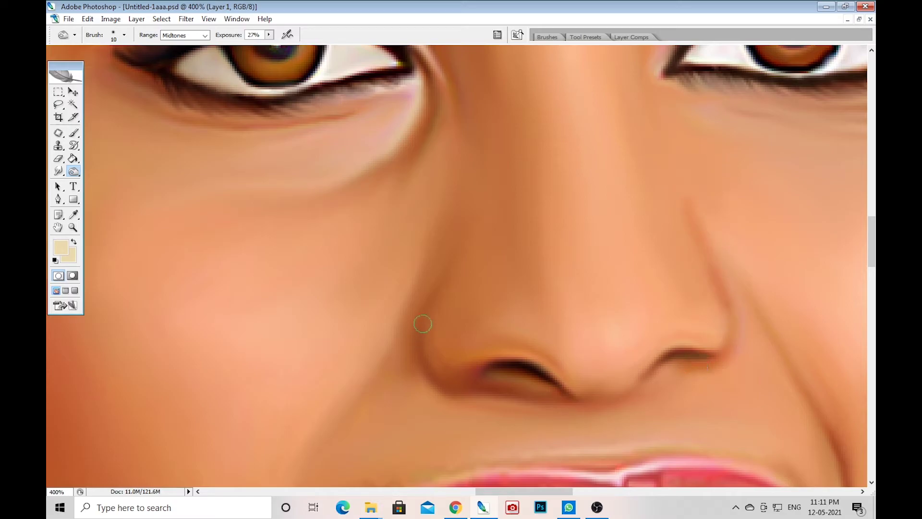
pyautogui.moveTo(732, 347); pyautogui.dragTo(685, 154)
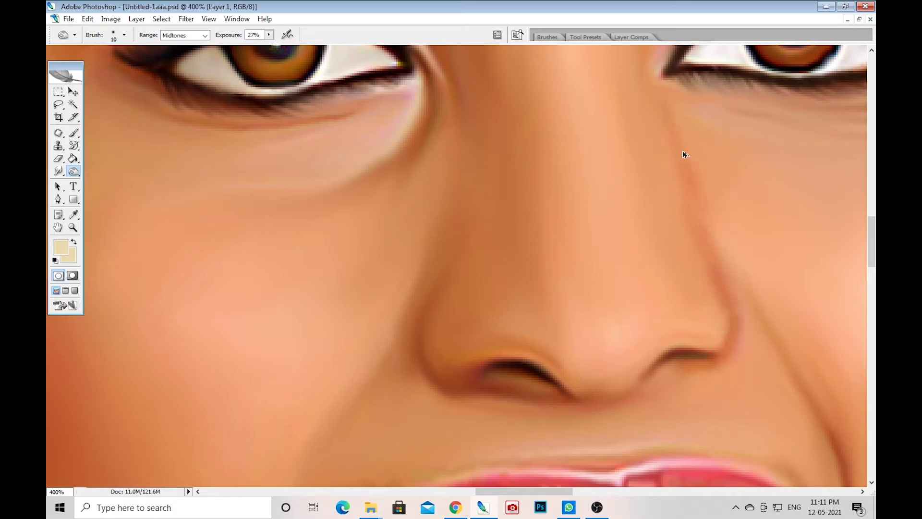
pyautogui.hotkey('ctrl', 'z')
# Zoom out to frame the eyes, nose and lips, and return to the Smudge tool
pyautogui.hotkey('ctrl', '-')
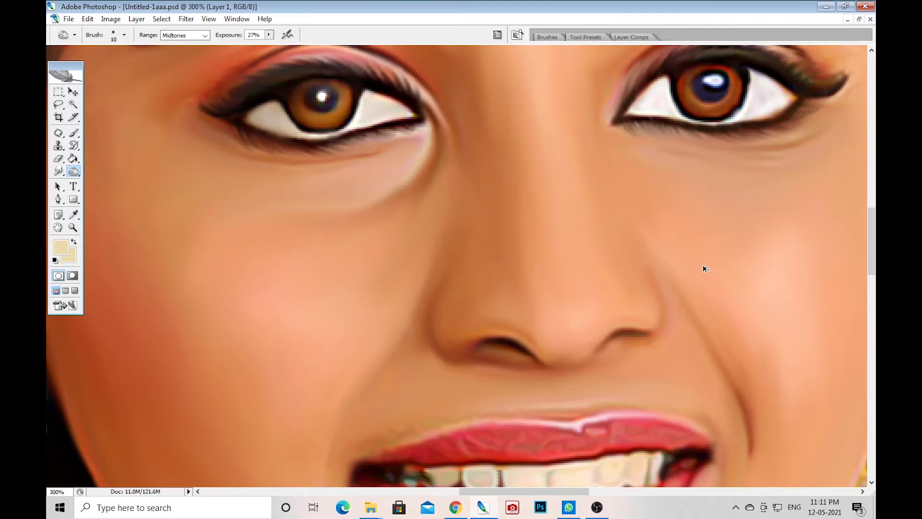
pyautogui.scroll(-3, 397, 399)
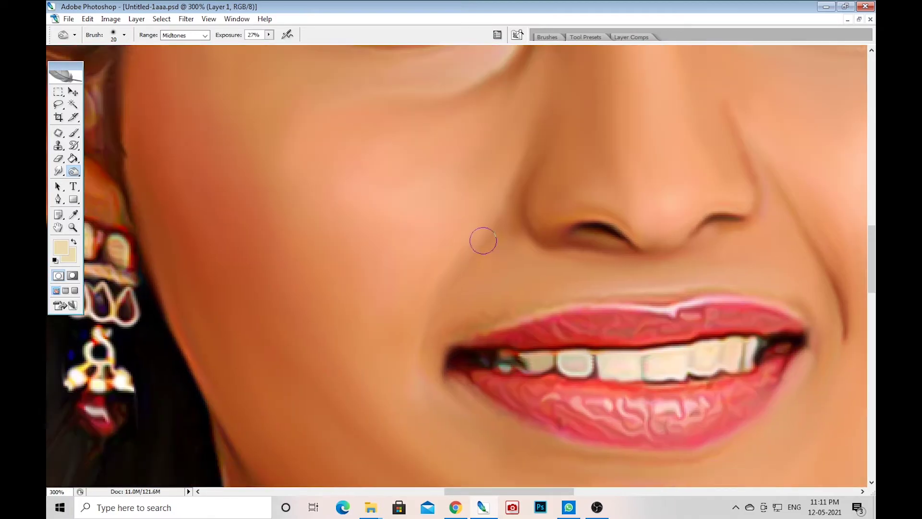
pyautogui.scroll(2, 251, 344)
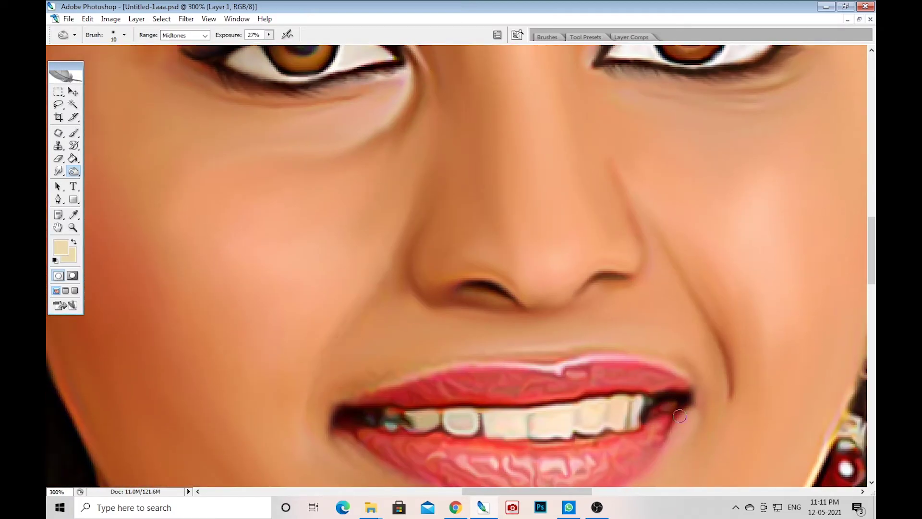
pyautogui.moveTo(59, 171); pyautogui.dragTo(99, 194)
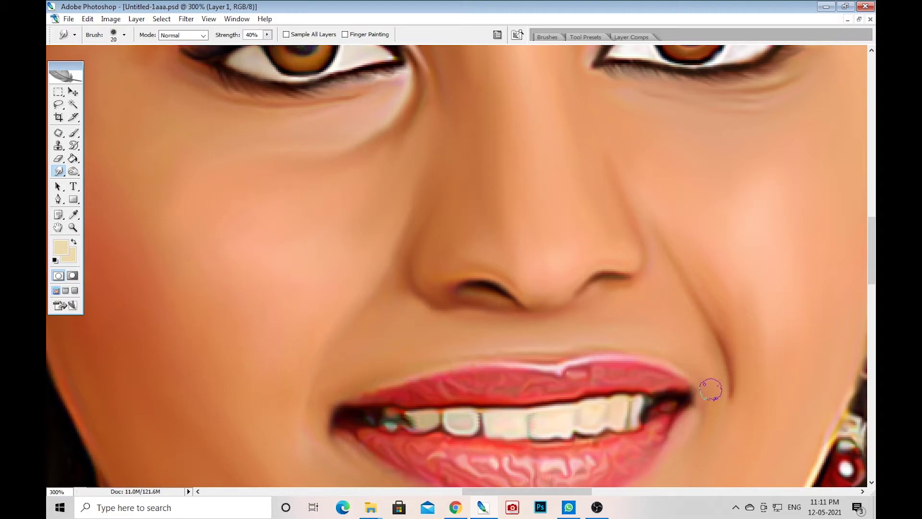
# Zoom in and out around the face to inspect the eyes and lips
pyautogui.hotkey('ctrl', 'alt', '0')
pyautogui.hotkey('ctrl', '+')
pyautogui.hotkey('ctrl', '+')
pyautogui.hotkey('ctrl', '+')
pyautogui.press('m')
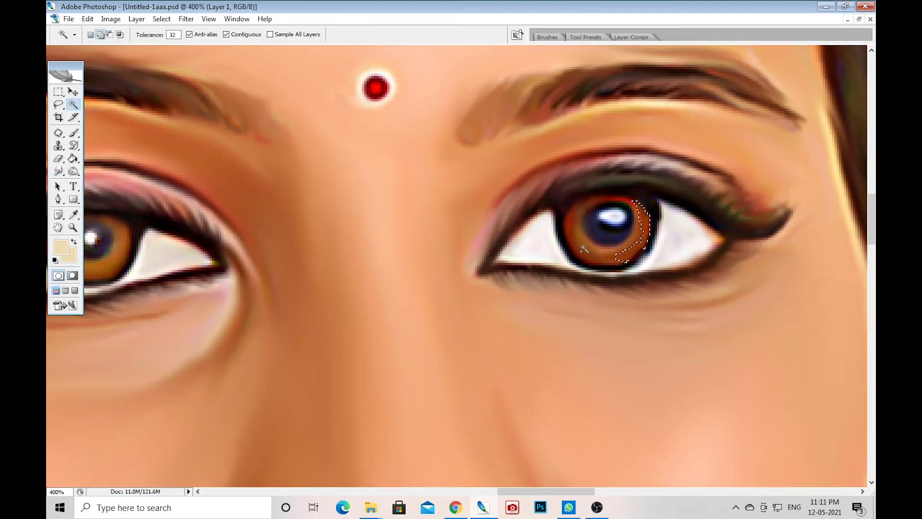
pyautogui.press('w')
pyautogui.press('m')
pyautogui.hotkey('ctrl', '-')
pyautogui.hotkey('ctrl', '-')
pyautogui.hotkey('ctrl', '-')
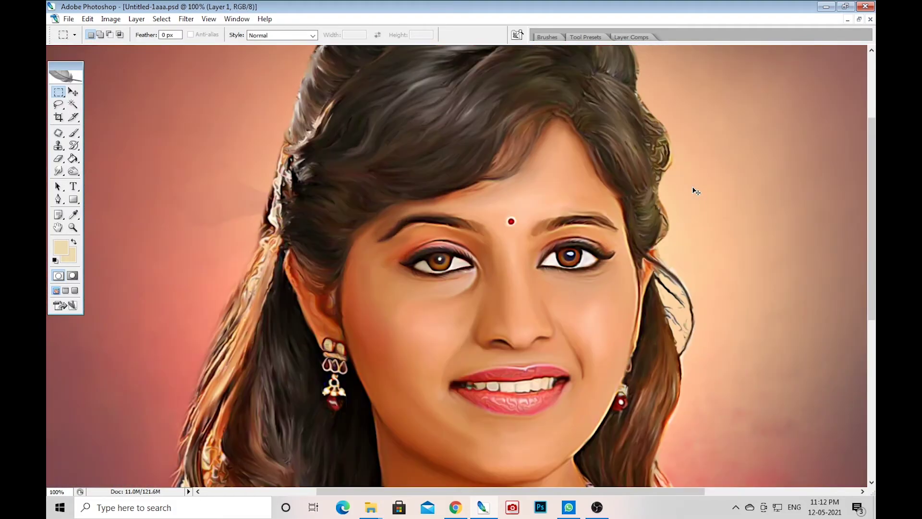
pyautogui.hotkey('ctrl', '-')
pyautogui.hotkey('ctrl', '-')
pyautogui.press('v')
pyautogui.hotkey('ctrl', '+')
pyautogui.hotkey('ctrl', '+')
pyautogui.hotkey('ctrl', '+')
pyautogui.hotkey('ctrl', '+')
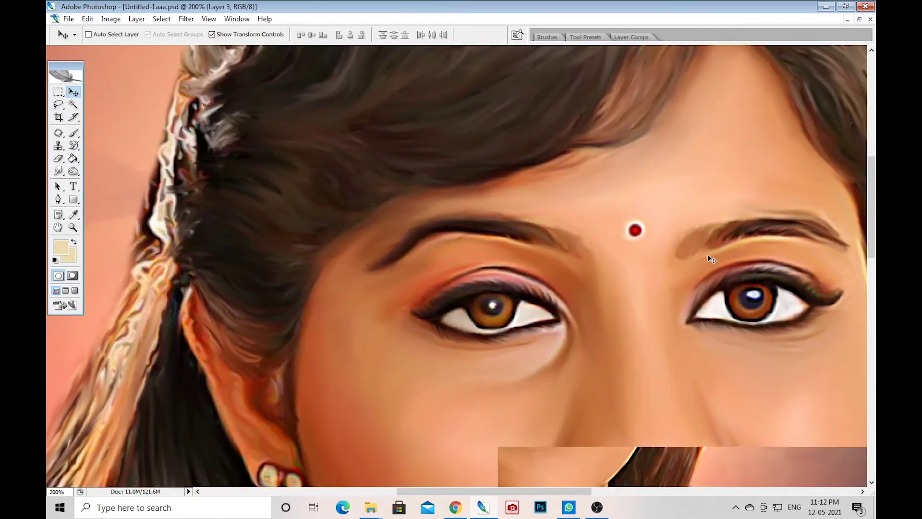
pyautogui.scroll(-10, 708, 255)
pyautogui.scroll(5, 603, 284)
# Smudge the lips at 32% strength to soften their veined texture
pyautogui.rightClick(73, 171)
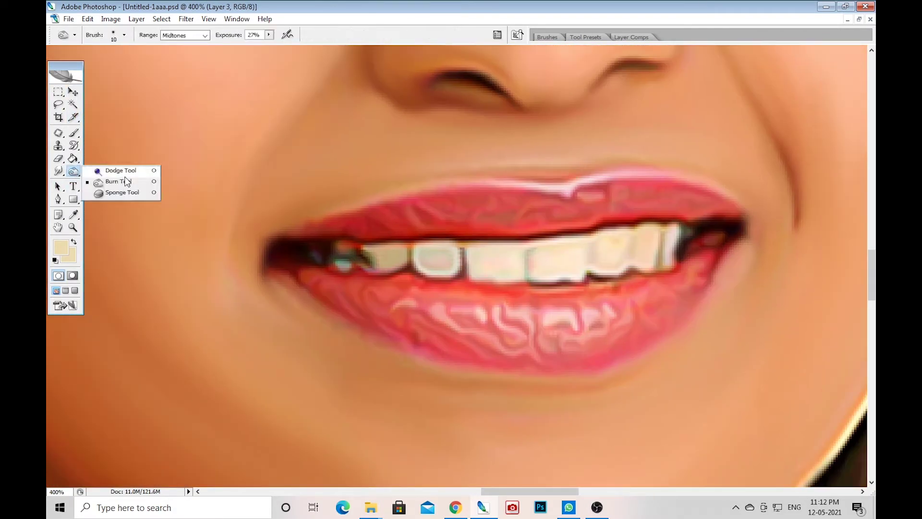
pyautogui.click(126, 182)
pyautogui.rightClick(58, 171)
pyautogui.click(113, 193)
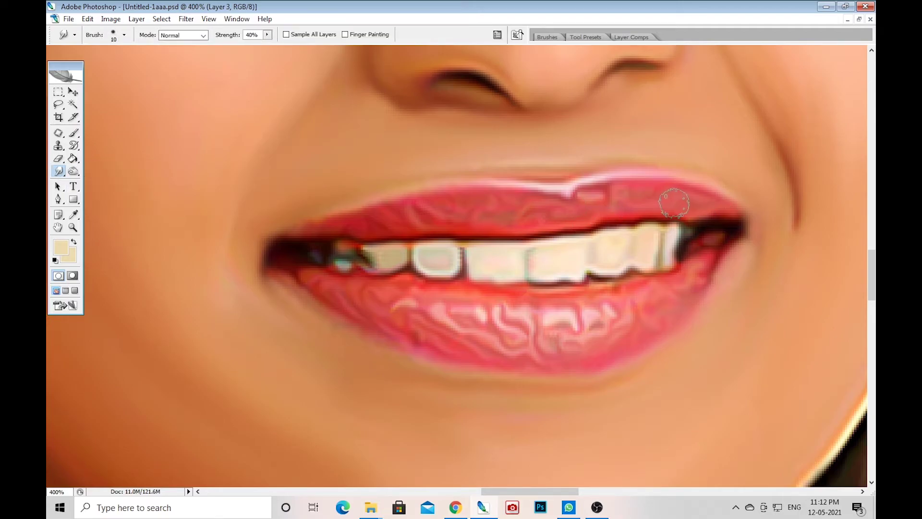
pyautogui.keyDown('ctrl'); pyautogui.click(645, 198); pyautogui.keyUp('ctrl')
pyautogui.moveTo(267, 35); pyautogui.dragTo(261, 43)
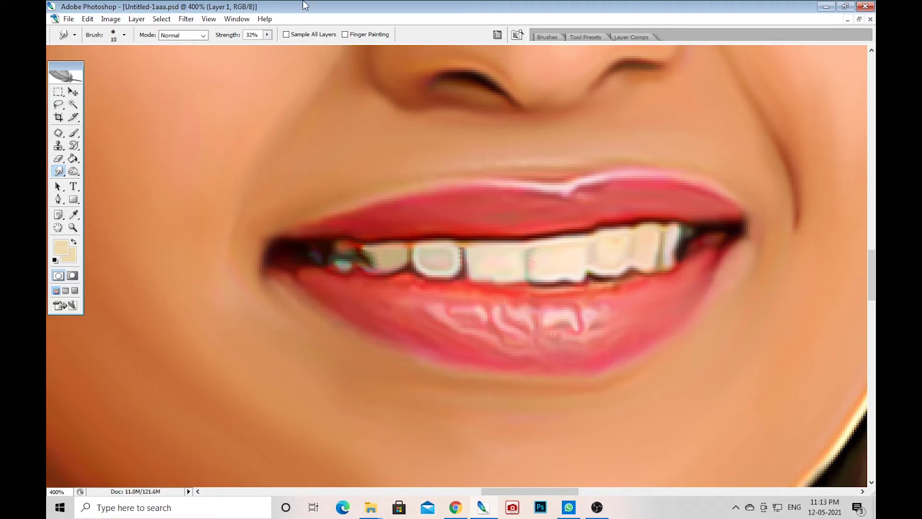
pyautogui.hotkey('ctrl', 'alt', '0')
pyautogui.press('v')
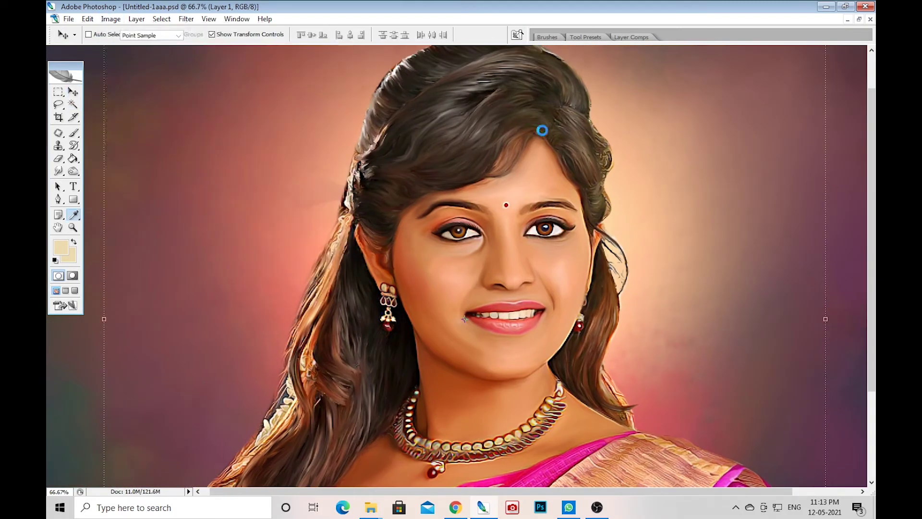
# Lower brightness slightly and raise contrast to +14 in Brightness/Contrast
pyautogui.moveTo(692, 167); pyautogui.dragTo(687, 167)
pyautogui.moveTo(693, 198); pyautogui.dragTo(699, 199)
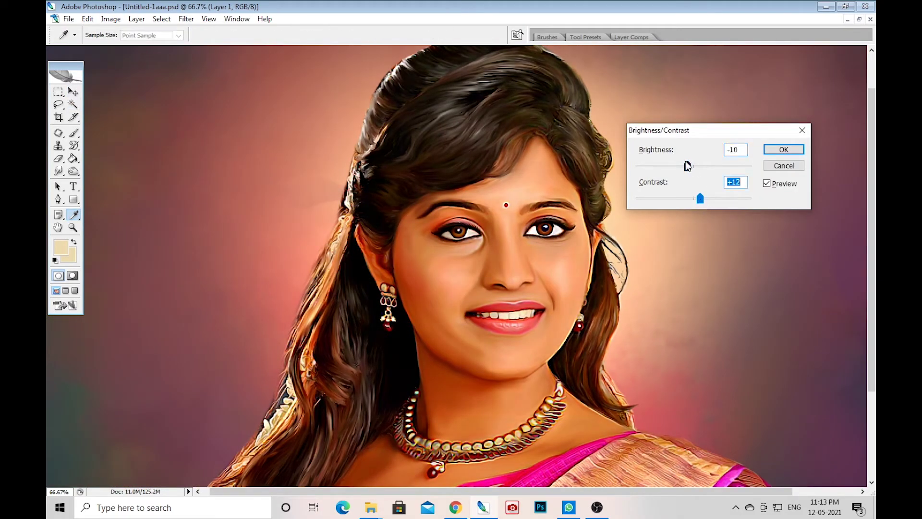
pyautogui.moveTo(687, 167); pyautogui.dragTo(692, 167)
pyautogui.moveTo(703, 202); pyautogui.dragTo(704, 201)
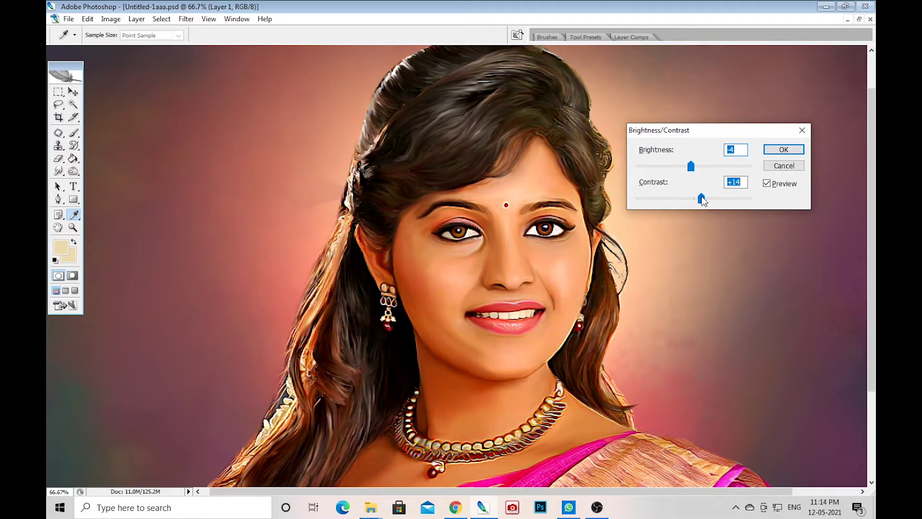
pyautogui.press('Return')
# Switch to the Dodge tool and zoom around the nose and face
pyautogui.press('v')
pyautogui.hotkey('ctrl', '+')
pyautogui.hotkey('ctrl', '+')
pyautogui.hotkey('ctrl', '+')
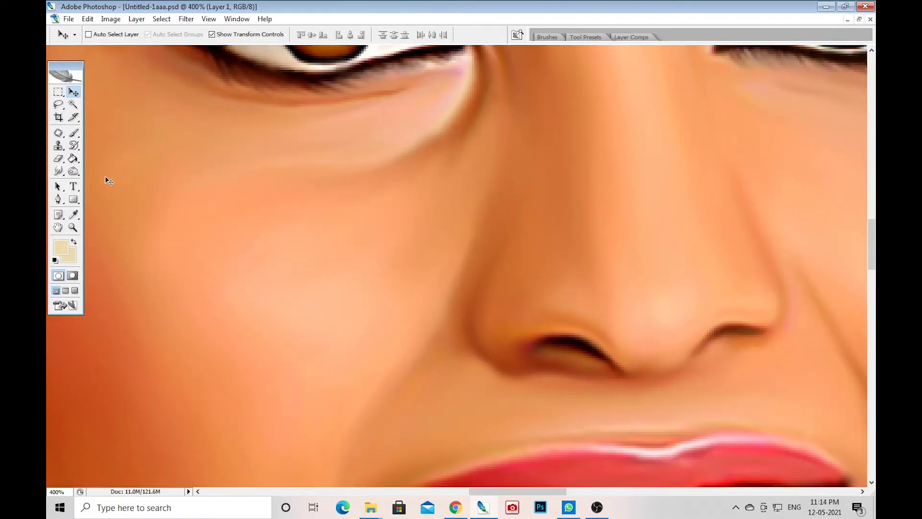
pyautogui.press('o')
pyautogui.hotkey('ctrl', '-')
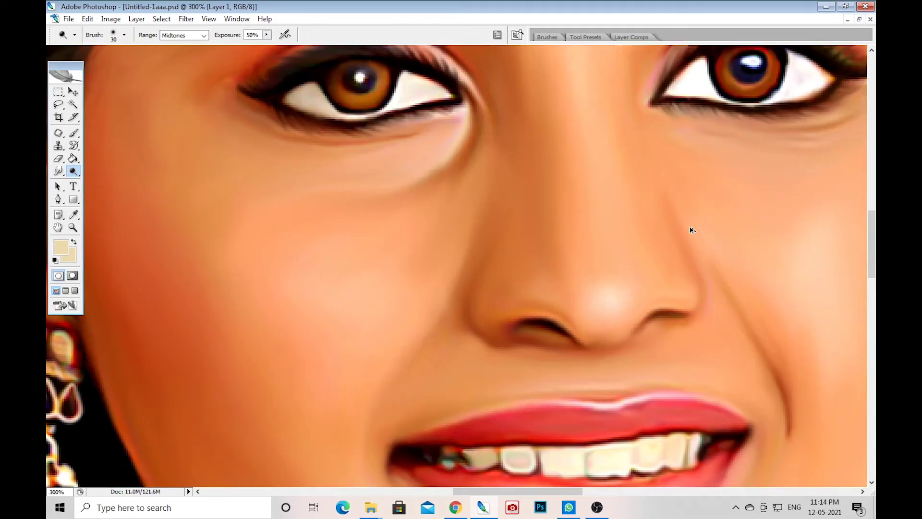
pyautogui.hotkey('ctrl', '-')
pyautogui.hotkey('ctrl', '-')
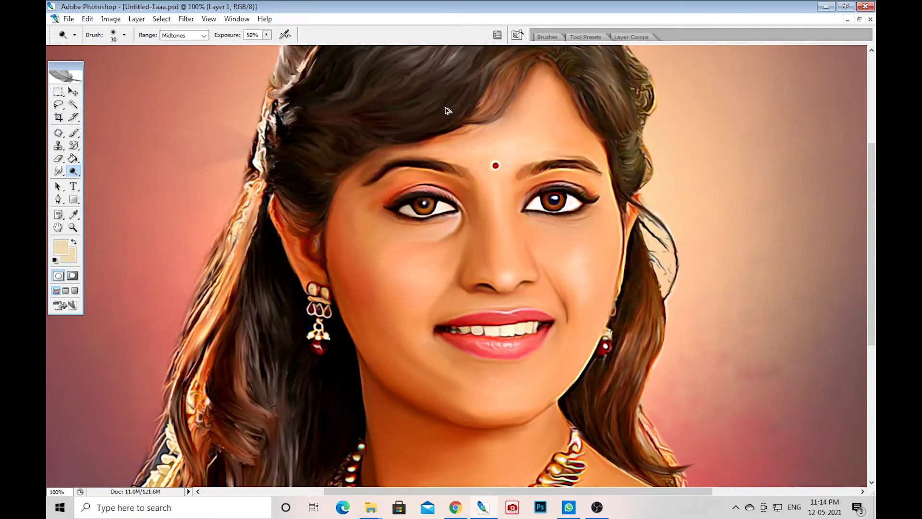
pyautogui.hotkey('ctrl', '-')
pyautogui.hotkey('ctrl', '+')
pyautogui.hotkey('ctrl', '+')
pyautogui.hotkey('ctrl', '+')
pyautogui.hotkey('ctrl', '-')
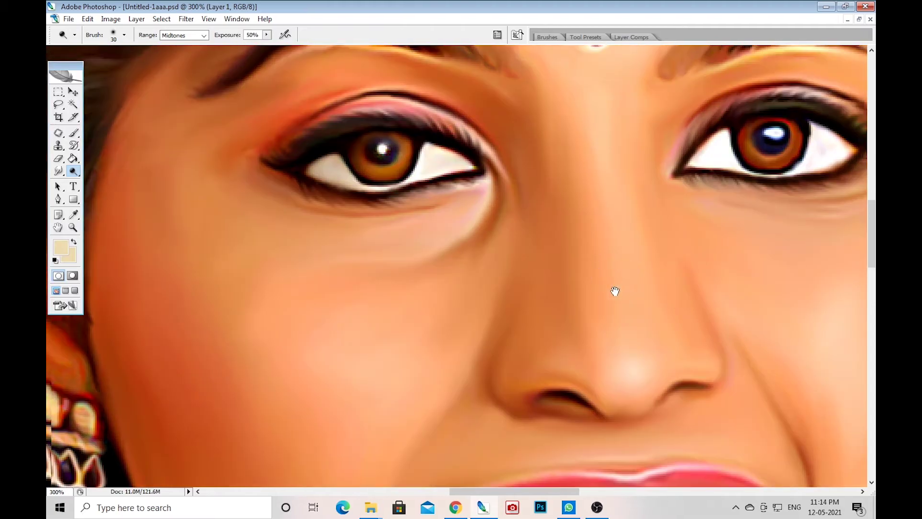
# Resize the Dodge brush back to 30 and lighten highlights around the nose
pyautogui.press('[')
pyautogui.hotkey('ctrl', '+')
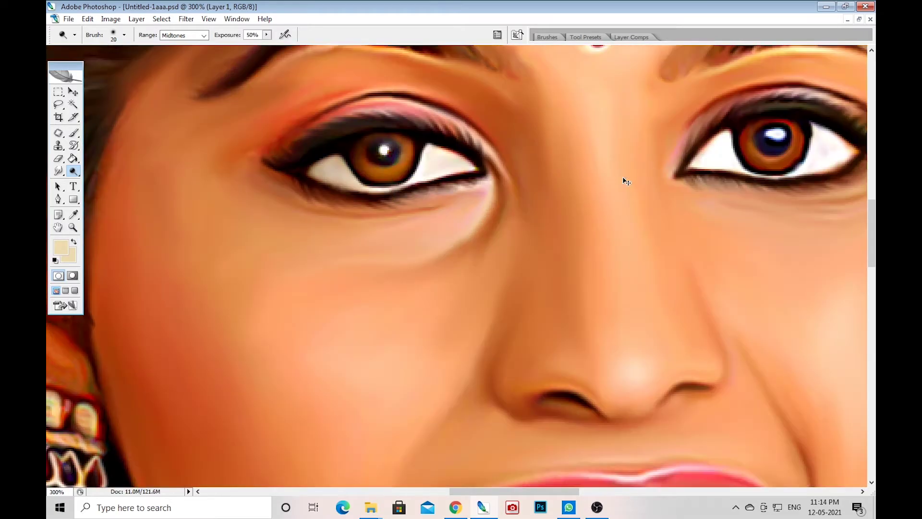
pyautogui.press(']')
pyautogui.hotkey('ctrl', '-')
pyautogui.hotkey('ctrl', '-')
pyautogui.hotkey('ctrl', '+')
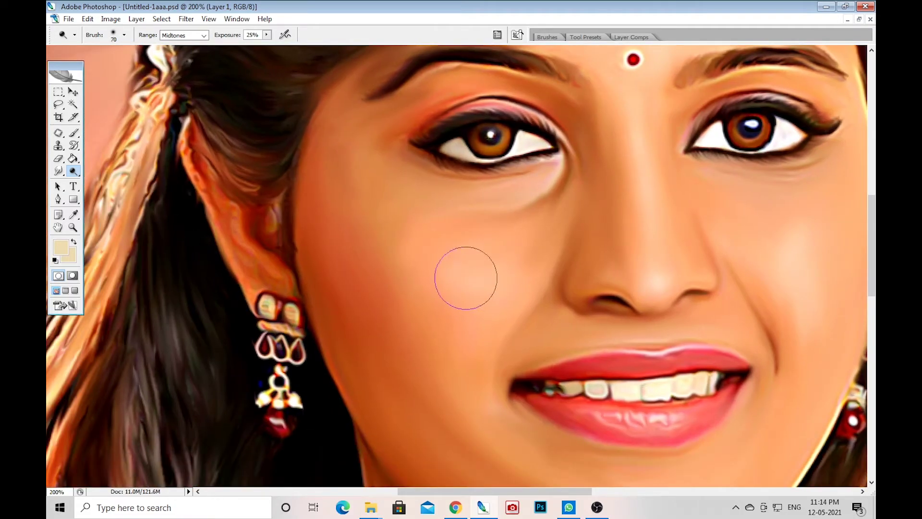
pyautogui.scroll(-3, 476, 288)
pyautogui.press('j')
pyautogui.hotkey('ctrl', '-')
pyautogui.hotkey('ctrl', '-')
pyautogui.hotkey('ctrl', '-')
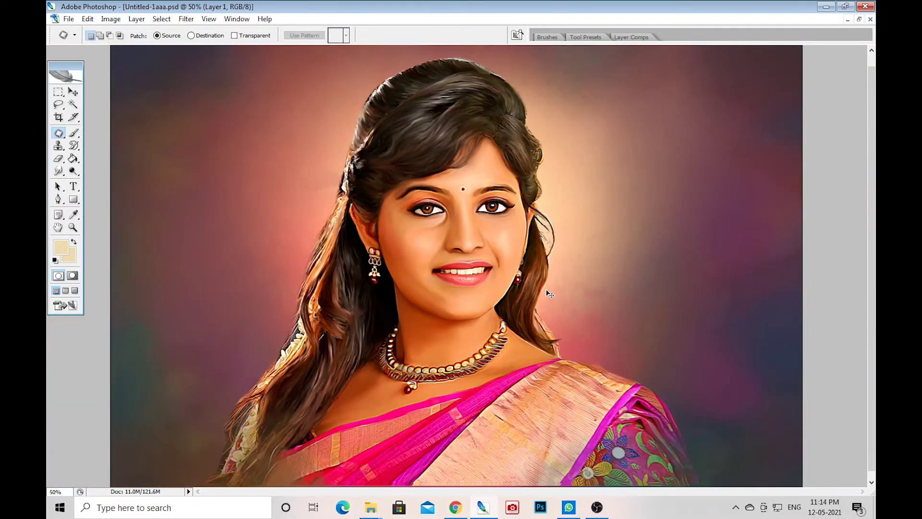
# Lasso the neck above the necklace and brighten it with Curves
pyautogui.hotkey('ctrl', '+')
pyautogui.hotkey('ctrl', '+')
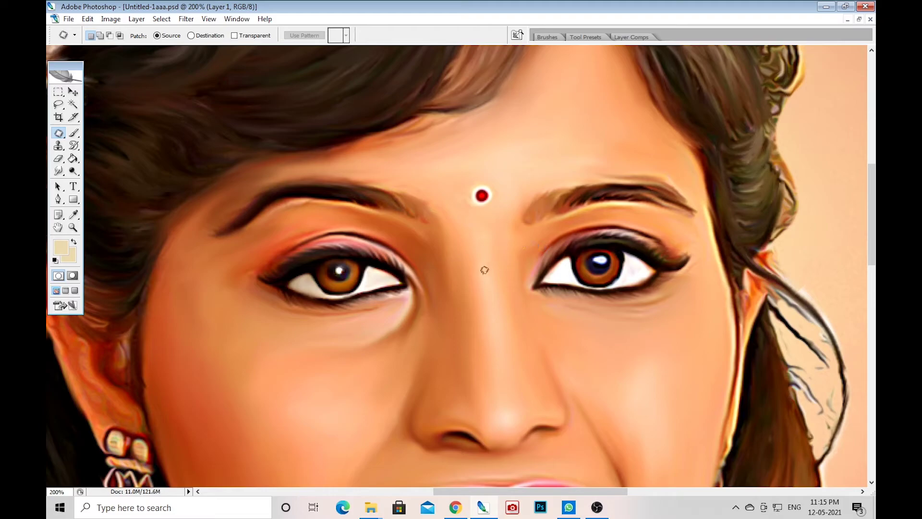
pyautogui.hotkey('ctrl', '-')
pyautogui.hotkey('ctrl', '-')
pyautogui.hotkey('ctrl', '+')
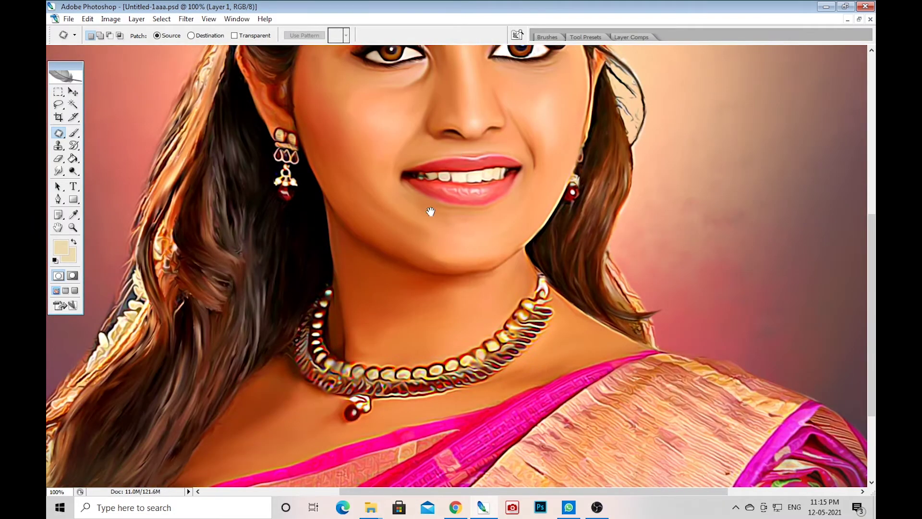
pyautogui.moveTo(182, 440); pyautogui.dragTo(534, 250)
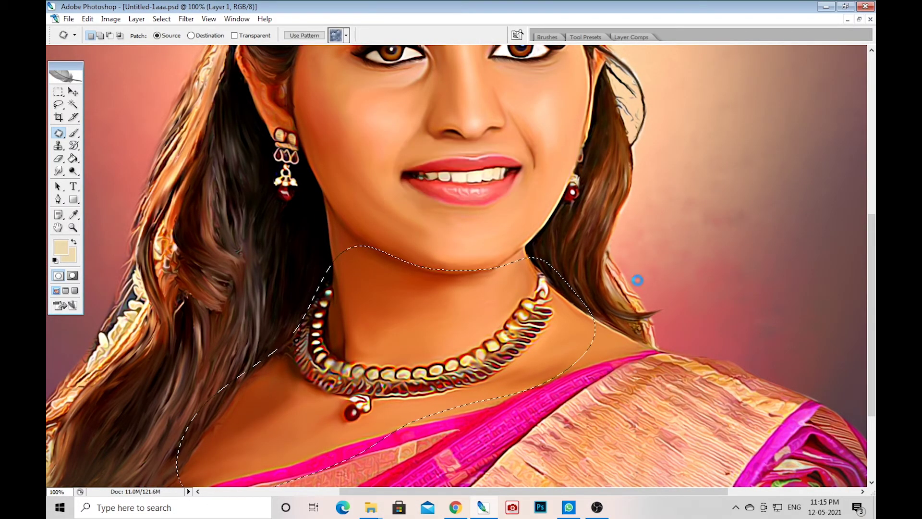
pyautogui.hotkey('ctrl', 'm')
pyautogui.press('Return')
# Blend the neck skin with the Smudge tool at 32% strength
pyautogui.hotkey('ctrl', '+')
pyautogui.hotkey('ctrl', '+')
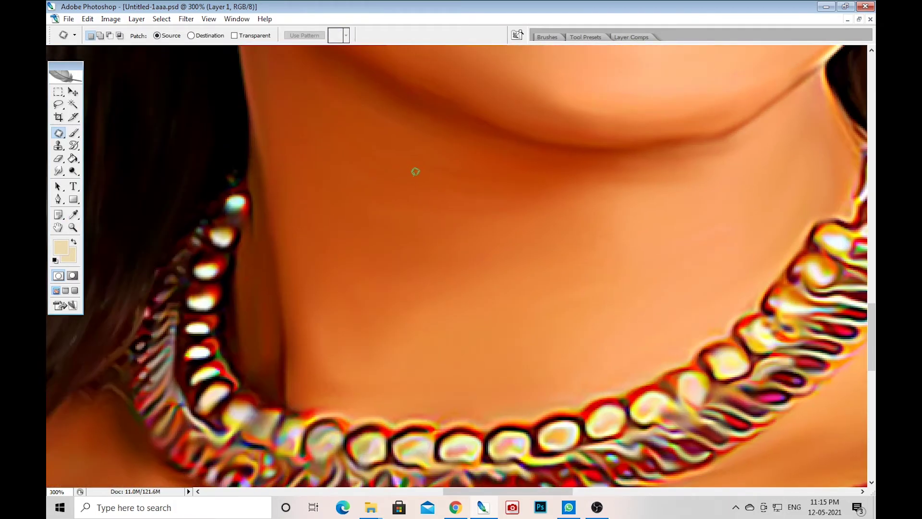
pyautogui.press('r')
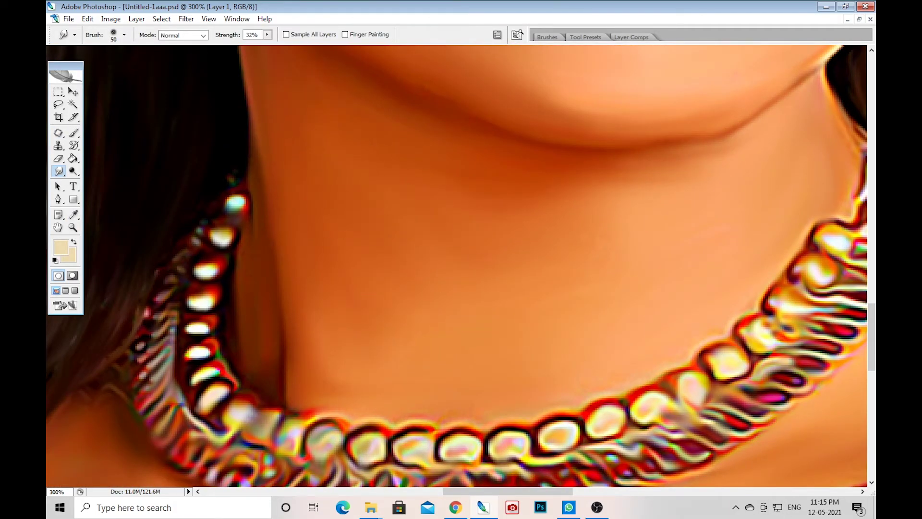
pyautogui.hotkey('ctrl', '-')
pyautogui.hotkey('ctrl', '-')
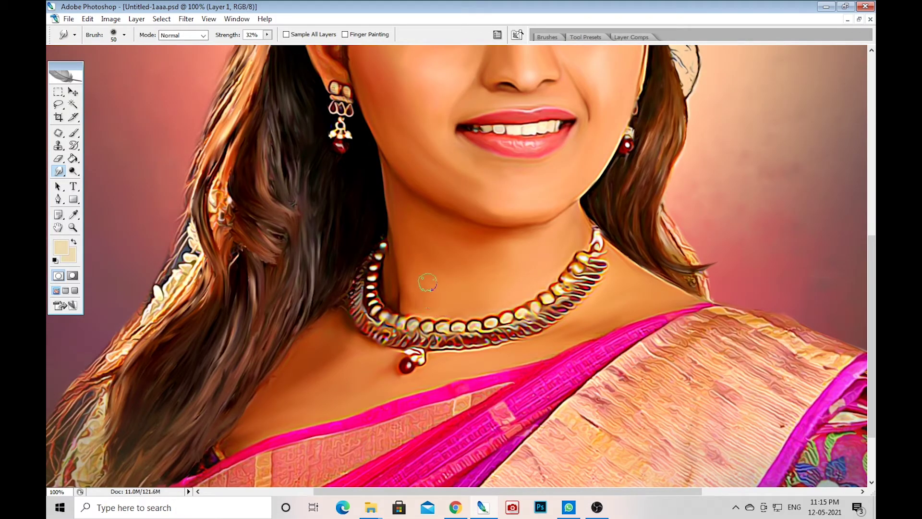
pyautogui.hotkey('ctrl', '-')
pyautogui.hotkey('ctrl', '-')
# Magic Wand the face skin, feather it, and shift its hue slightly toward pink
pyautogui.press('v')
pyautogui.hotkey('ctrl', '+')
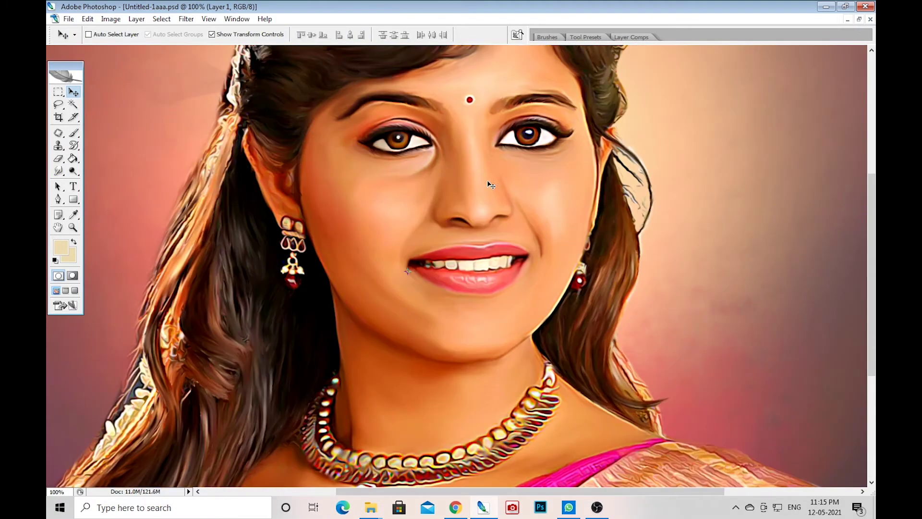
pyautogui.press('w')
pyautogui.click(350, 175)
pyautogui.hotkey('ctrl', 'alt', 'd')
pyautogui.press('Return')
pyautogui.hotkey('ctrl', 'u')
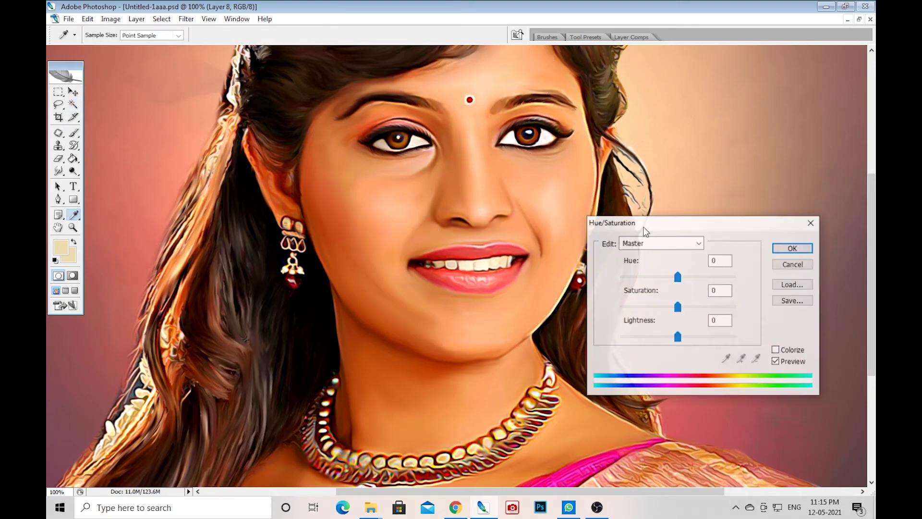
pyautogui.moveTo(680, 274); pyautogui.dragTo(688, 274)
pyautogui.click(764, 248)
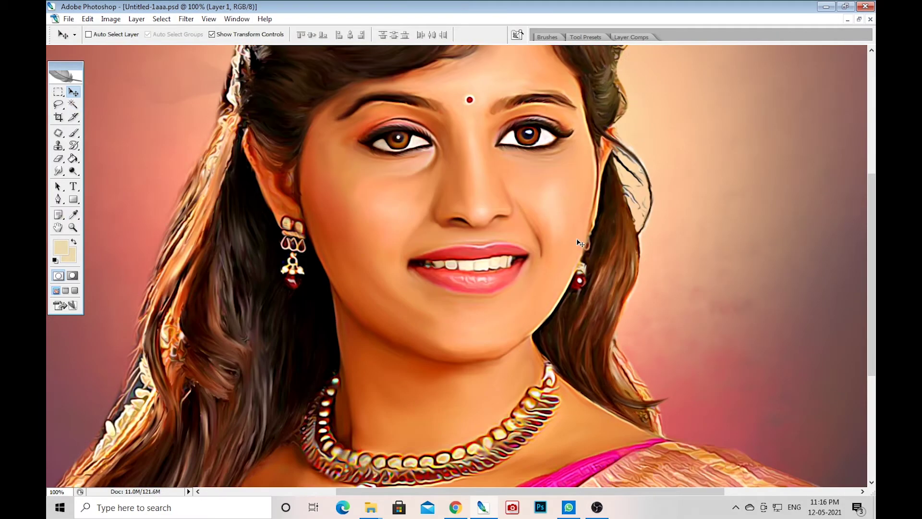
# Add neck and cheek skin, then set Color Balance highlights to +22, 0, -10
pyautogui.keyDown('shift'); pyautogui.click(551, 202); pyautogui.keyUp('shift')
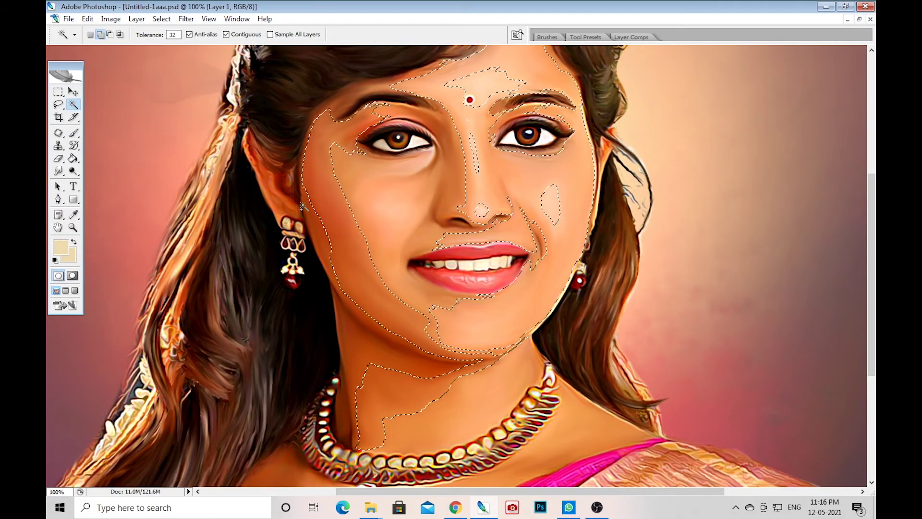
pyautogui.hotkey('ctrl', 'h')
pyautogui.hotkey('ctrl', 'u')
pyautogui.press('Escape')
pyautogui.hotkey('ctrl', 'b')
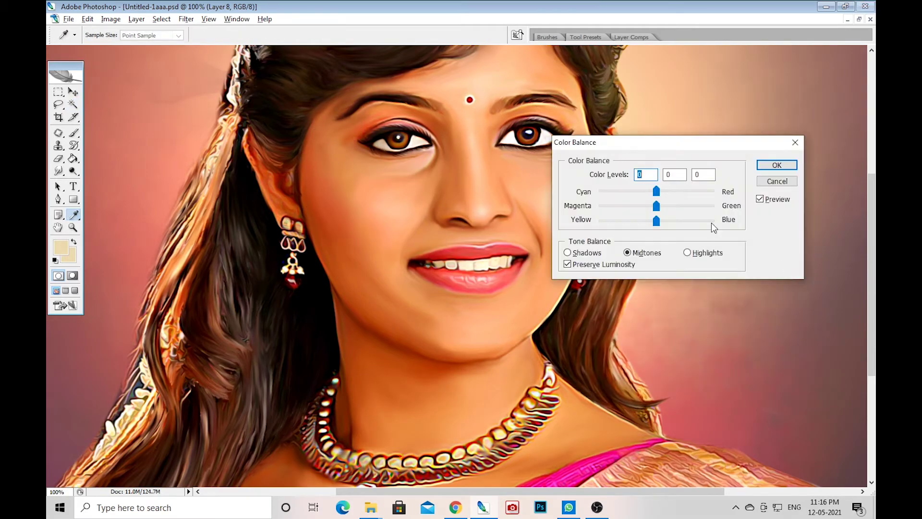
pyautogui.moveTo(673, 143)
pyautogui.mouseDown()
pyautogui.moveTo(803, 168)
pyautogui.moveTo(721, 172)
pyautogui.mouseUp()
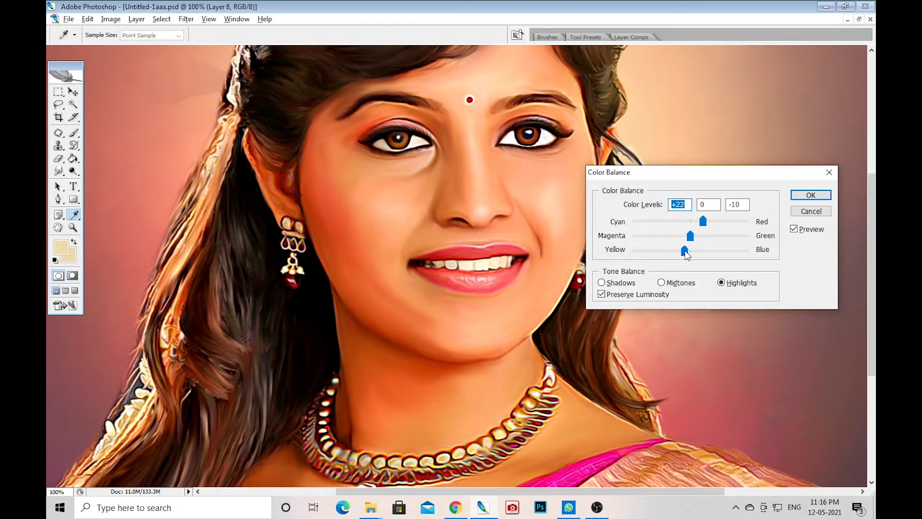
pyautogui.moveTo(688, 239); pyautogui.dragTo(689, 238)
pyautogui.moveTo(736, 178); pyautogui.dragTo(772, 170)
pyautogui.click(847, 188)
# Zoom to the top of the hair and make Layer 1 the active layer
pyautogui.press('w')
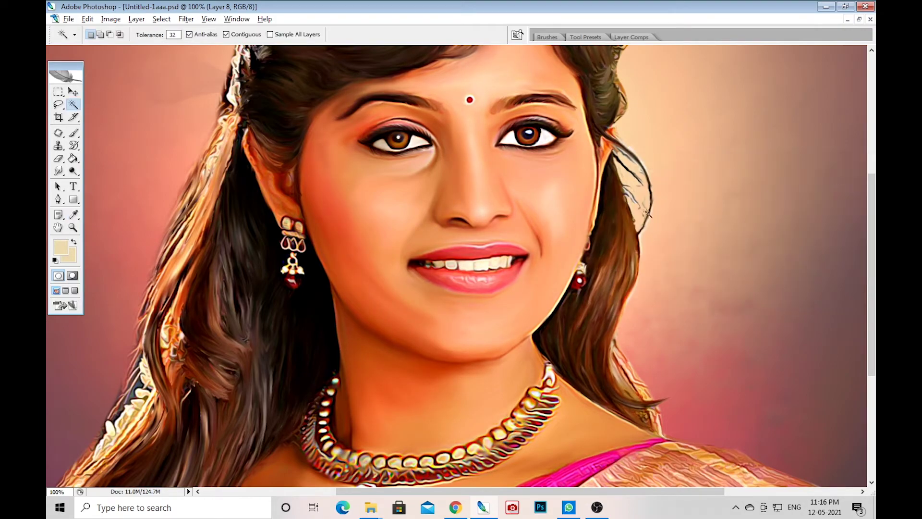
pyautogui.hotkey('ctrl', '-')
pyautogui.hotkey('ctrl', '+')
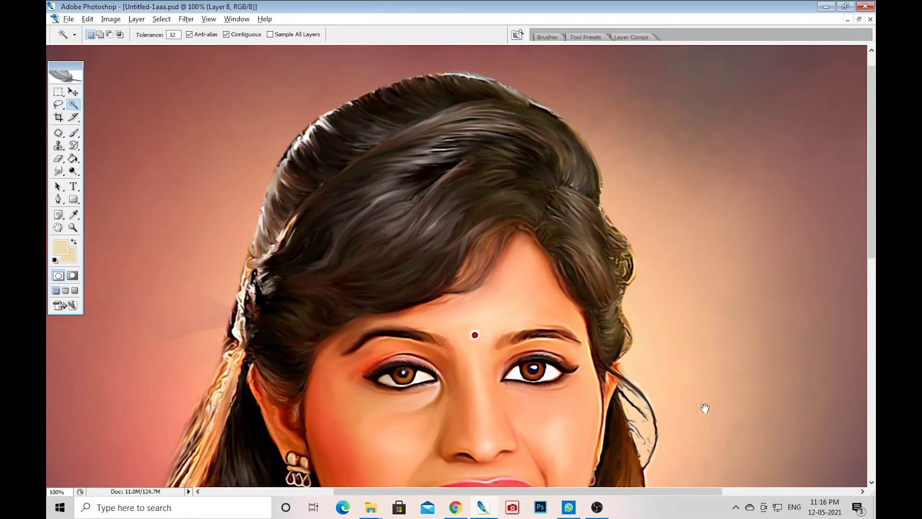
pyautogui.press('v')
pyautogui.rightClick(523, 176)
pyautogui.click(534, 182)
pyautogui.hotkey('ctrl', '+')
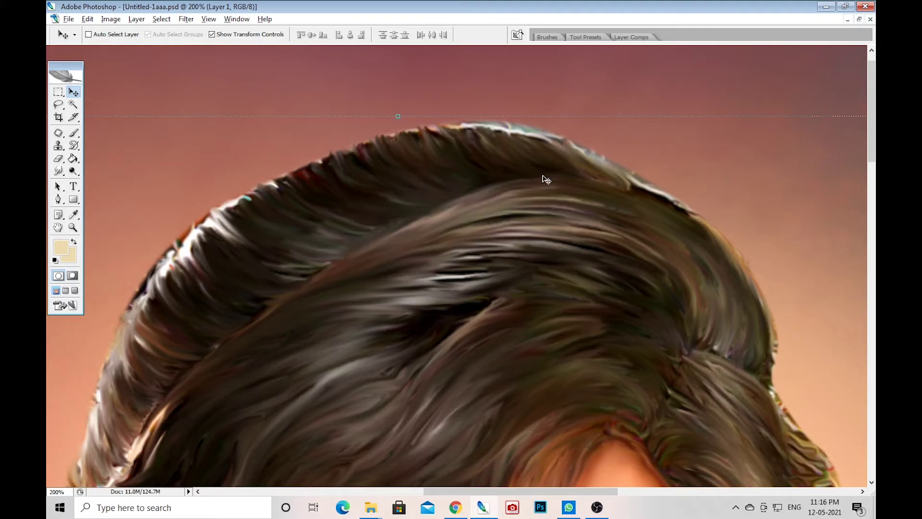
# Switch to the Smudge tool with a 40 px brush and 23% strength
pyautogui.press('r')
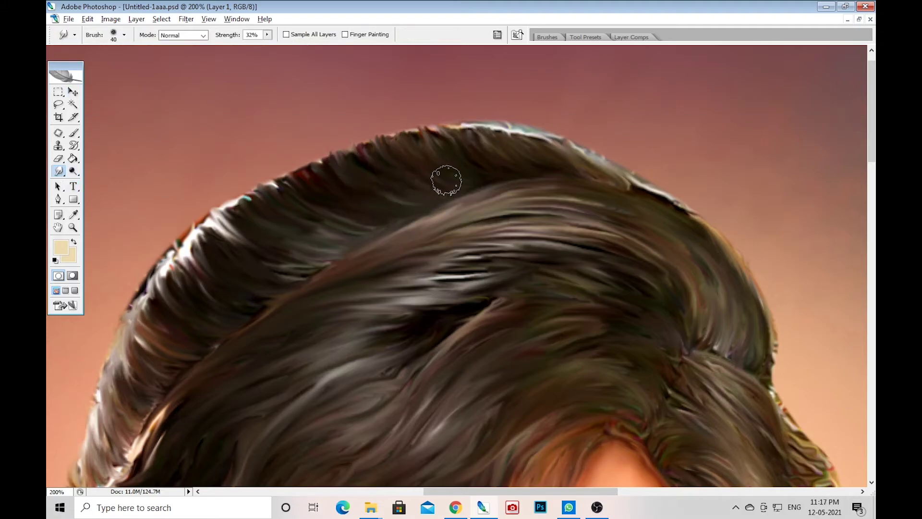
pyautogui.press('[')
pyautogui.hscroll(-2, 307, 225)
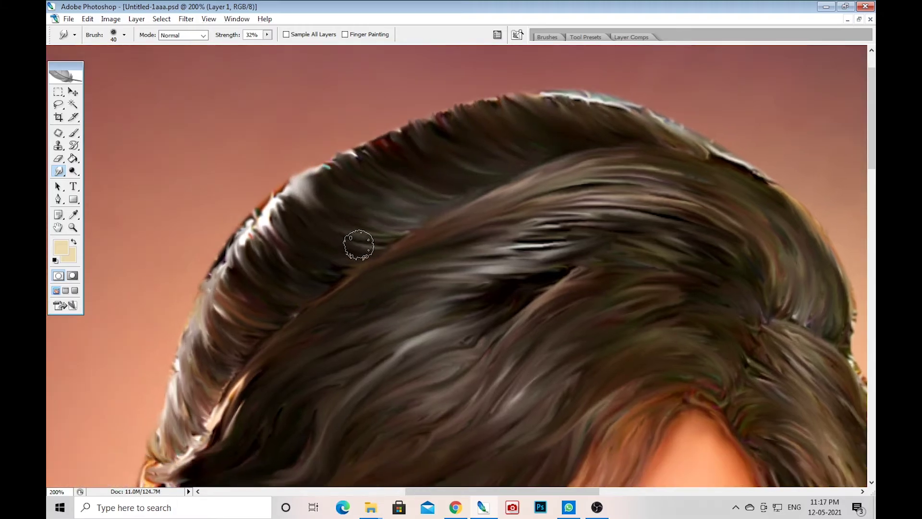
pyautogui.hscroll(-2, 288, 159)
pyautogui.press('2')
pyautogui.press('3')
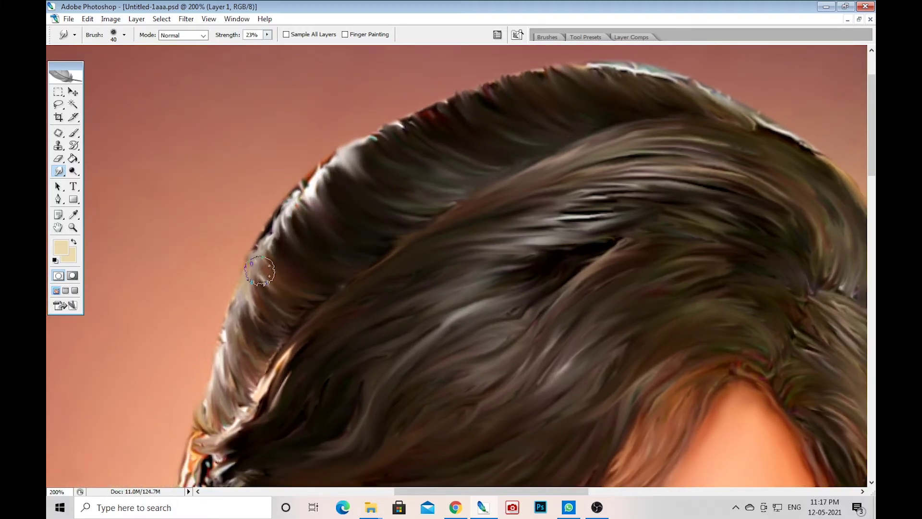
# Smudge the bright left hair strand edge smooth, shrinking the brush to 30
pyautogui.scroll(3, 663, 190)
pyautogui.scroll(-2, 637, 181)
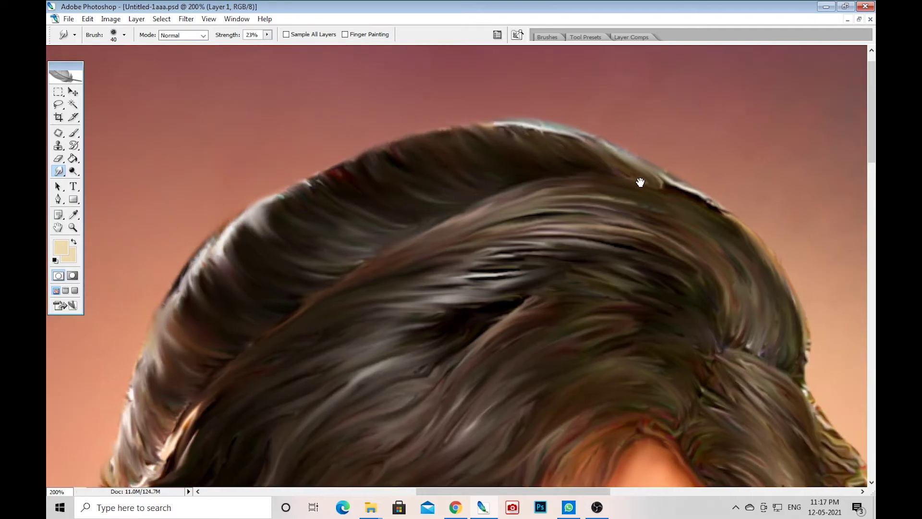
pyautogui.hscroll(2, 638, 181)
pyautogui.scroll(-2, 673, 231)
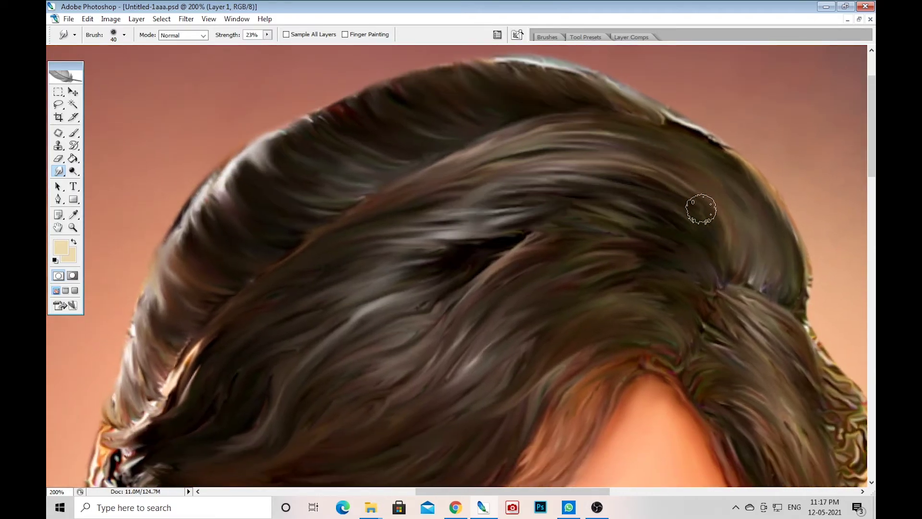
pyautogui.hscroll(-3, 528, 231)
pyautogui.hscroll(2, 529, 240)
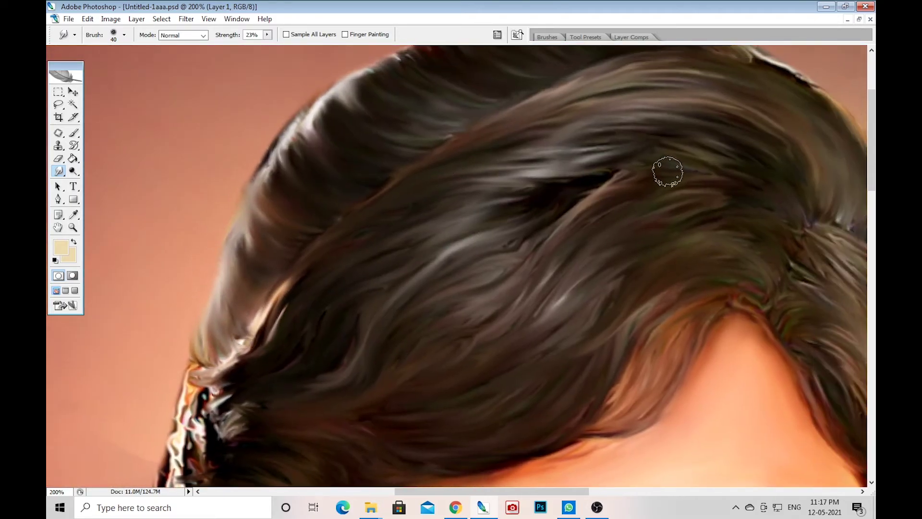
pyautogui.scroll(-3, 593, 155)
pyautogui.hscroll(-2, 594, 155)
pyautogui.hscroll(2, 310, 266)
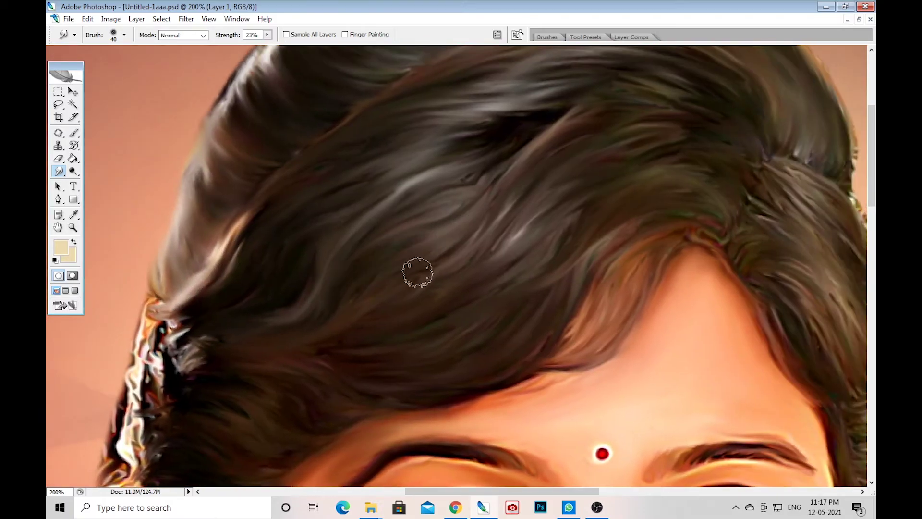
pyautogui.scroll(2, 416, 270)
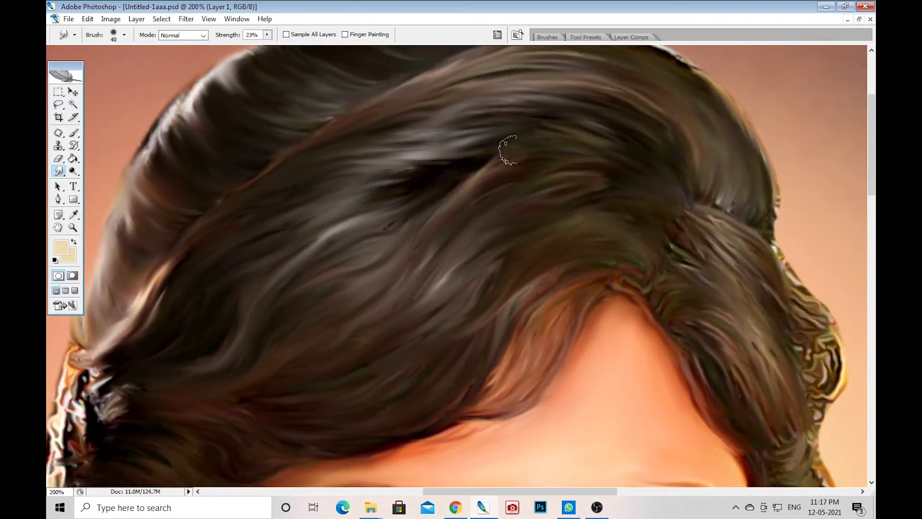
pyautogui.scroll(-3, 556, 260)
pyautogui.hscroll(-2, 480, 257)
pyautogui.scroll(-1, 481, 257)
pyautogui.hscroll(-1, 362, 254)
pyautogui.scroll(-1, 361, 253)
pyautogui.hscroll(-1, 361, 253)
pyautogui.scroll(-1, 361, 253)
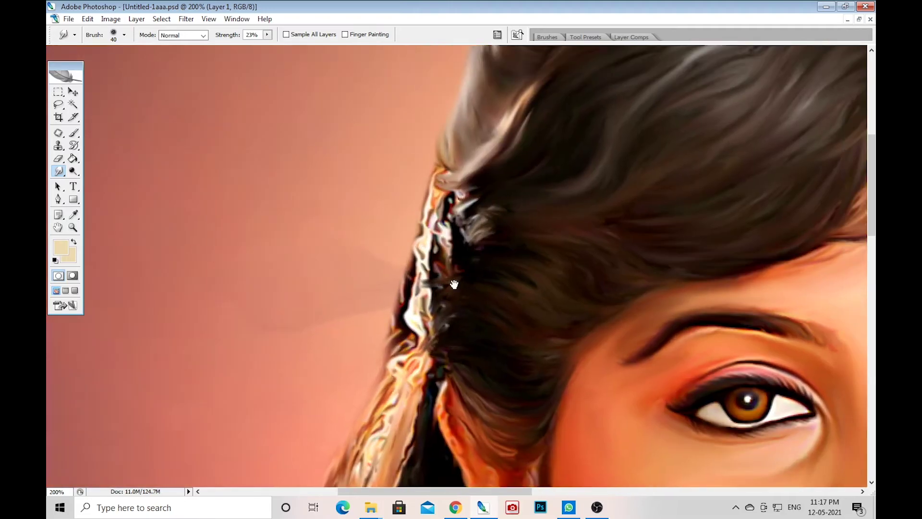
pyautogui.scroll(1, 428, 250)
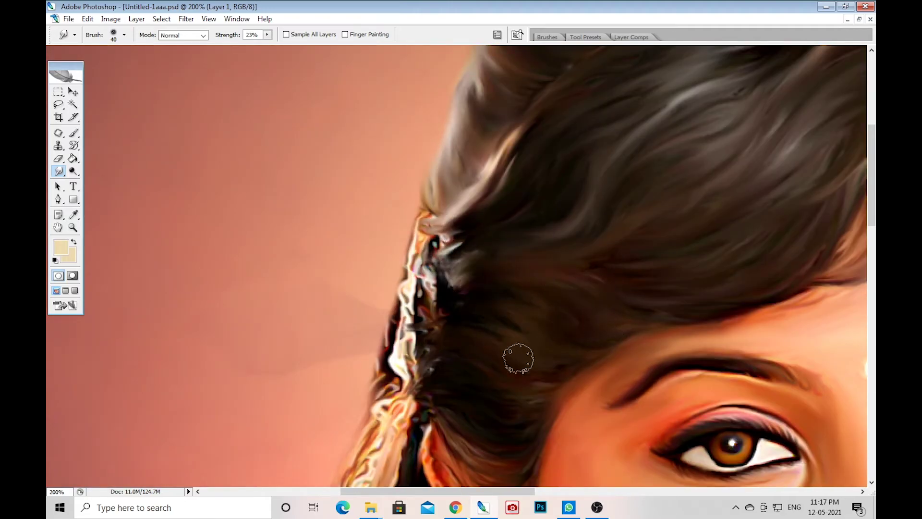
pyautogui.moveTo(518, 358)
pyautogui.mouseDown()
pyautogui.moveTo(423, 269)
pyautogui.moveTo(442, 250)
pyautogui.moveTo(467, 317)
pyautogui.mouseUp()
pyautogui.press('[')
pyautogui.moveTo(438, 257)
pyautogui.mouseDown()
pyautogui.moveTo(457, 240)
pyautogui.moveTo(411, 309)
pyautogui.moveTo(411, 350)
pyautogui.mouseUp()
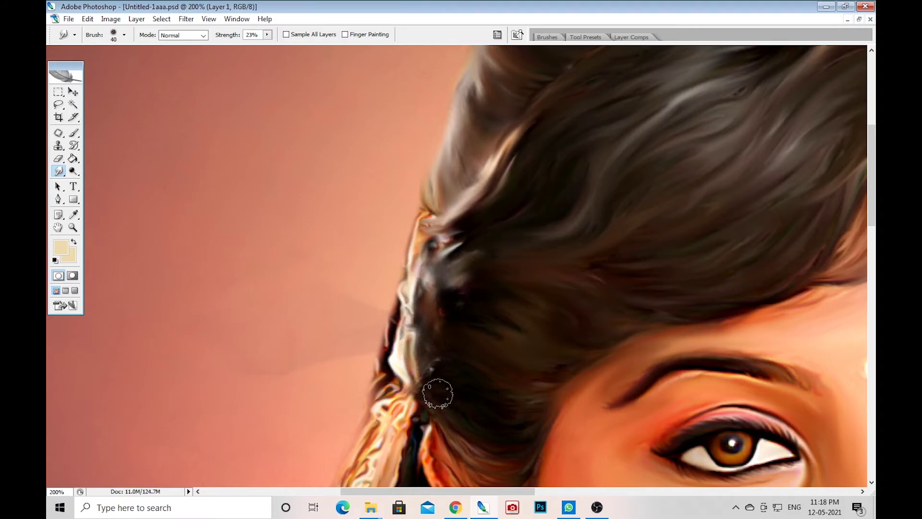
pyautogui.scroll(-1, 438, 394)
pyautogui.hscroll(3, 410, 360)
pyautogui.scroll(1, 410, 360)
pyautogui.hscroll(3, 656, 207)
pyautogui.scroll(1, 656, 208)
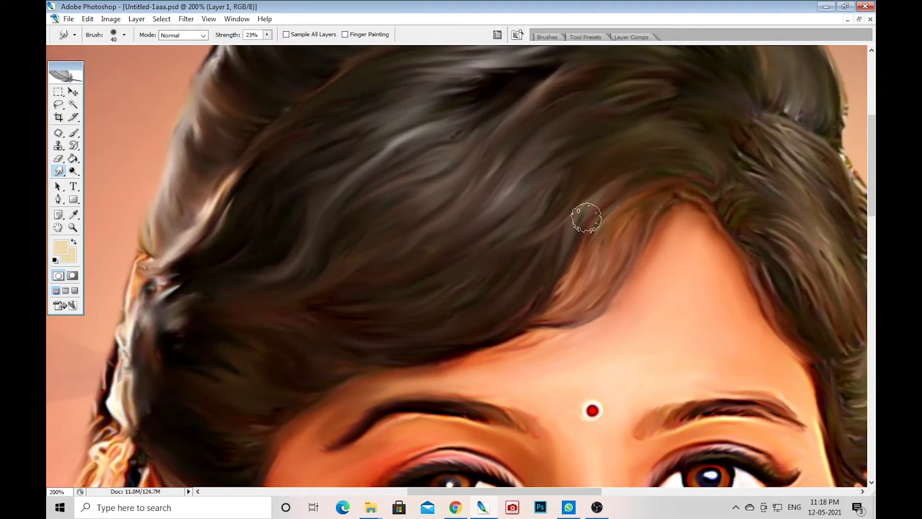
pyautogui.hscroll(3, 614, 277)
pyautogui.scroll(1, 614, 277)
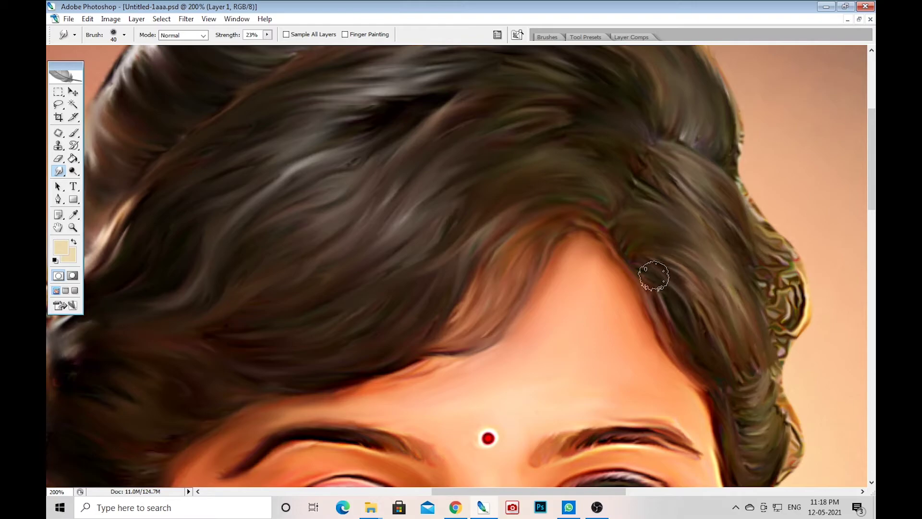
pyautogui.scroll(-2, 706, 366)
pyautogui.hscroll(1, 707, 366)
pyautogui.scroll(4, 600, 285)
pyautogui.hscroll(2, 600, 284)
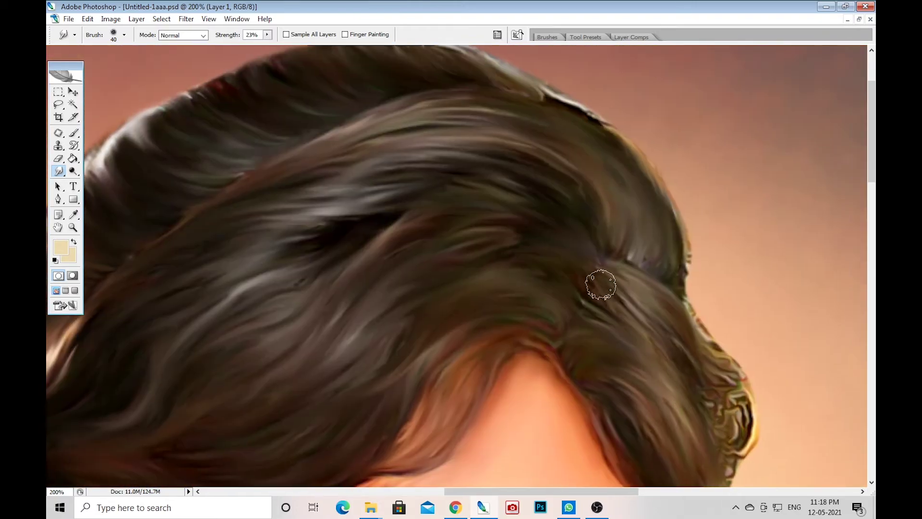
pyautogui.scroll(2, 600, 285)
pyautogui.scroll(2, 601, 284)
pyautogui.press('e')
pyautogui.scroll(-4, 542, 226)
pyautogui.hscroll(3, 541, 227)
# Bring the face, necklace and earring into view with the Smudge tool at 200% zoom
pyautogui.scroll(-3, 677, 395)
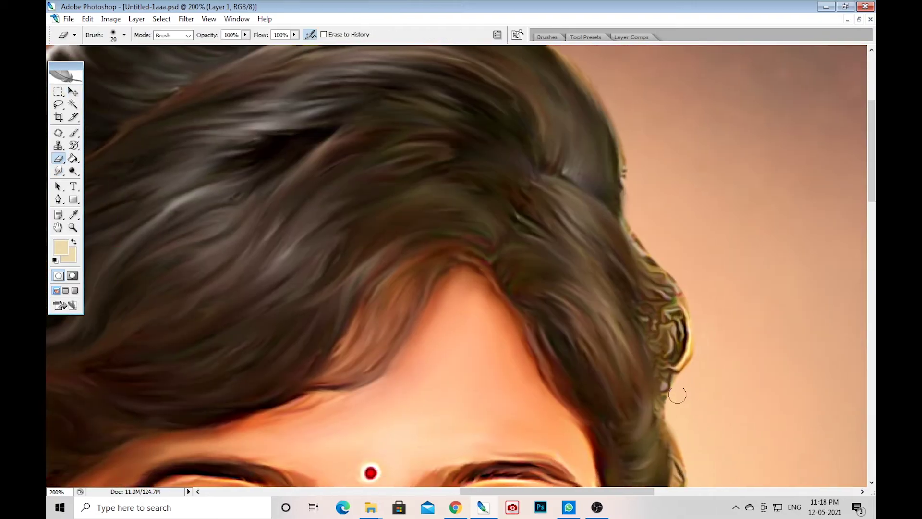
pyautogui.scroll(-3, 678, 395)
pyautogui.scroll(6, 663, 210)
pyautogui.hotkey('ctrl', '-')
pyautogui.moveTo(325, 316); pyautogui.dragTo(593, 149)
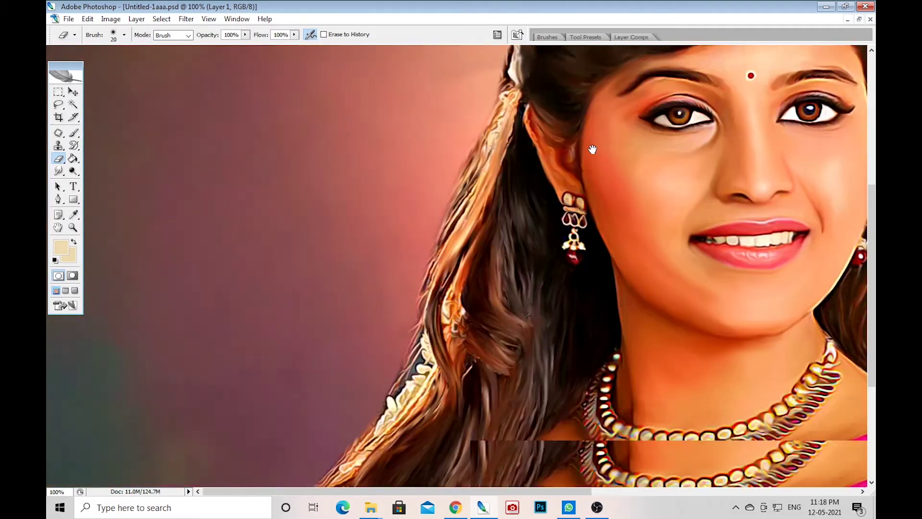
pyautogui.press('r')
pyautogui.hotkey('ctrl', '+')
# Smudge the long hair strands beside the earring, neck and shoulder
pyautogui.scroll(1, 488, 274)
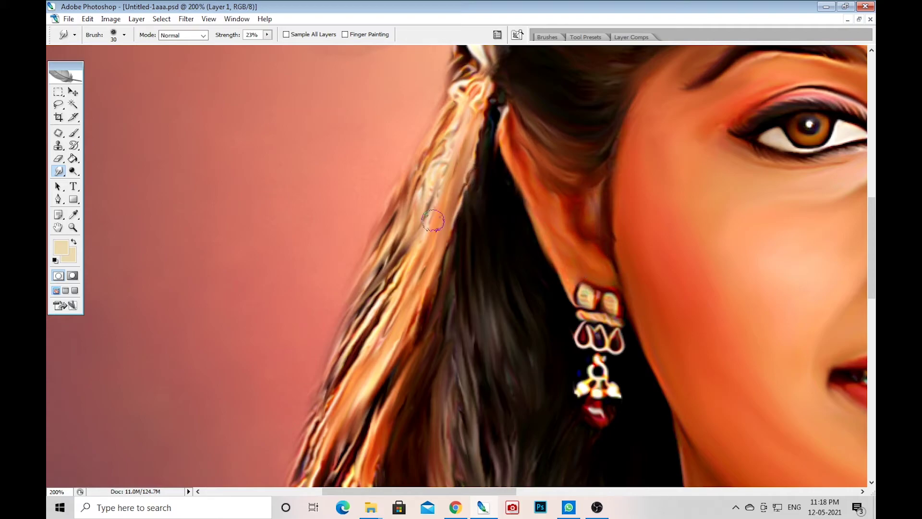
pyautogui.scroll(-3, 452, 245)
pyautogui.scroll(-2, 491, 287)
pyautogui.scroll(3, 486, 386)
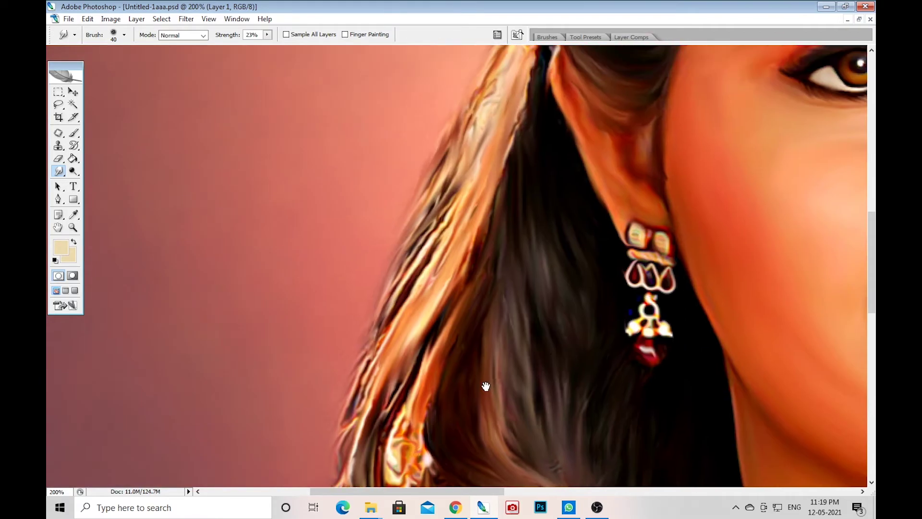
pyautogui.scroll(-2, 480, 161)
pyautogui.scroll(-1, 495, 297)
pyautogui.scroll(-2, 495, 297)
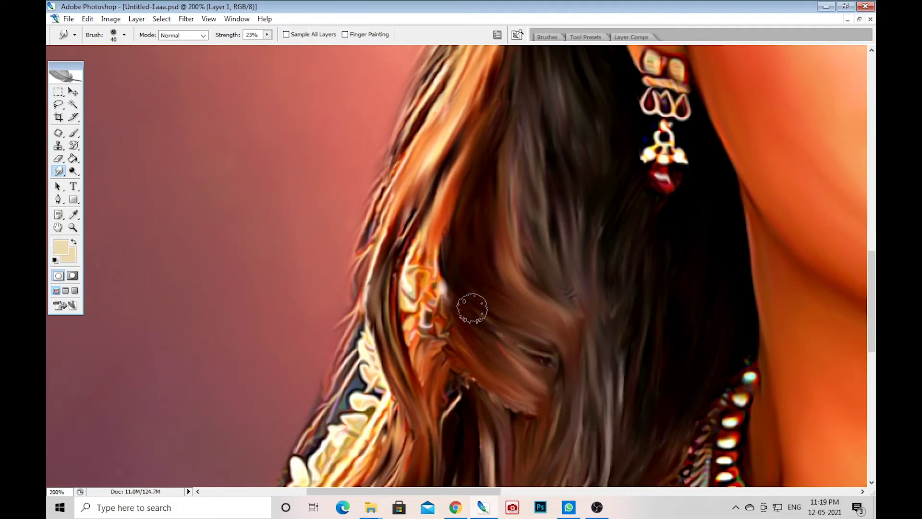
pyautogui.scroll(-3, 472, 305)
pyautogui.scroll(-4, 523, 376)
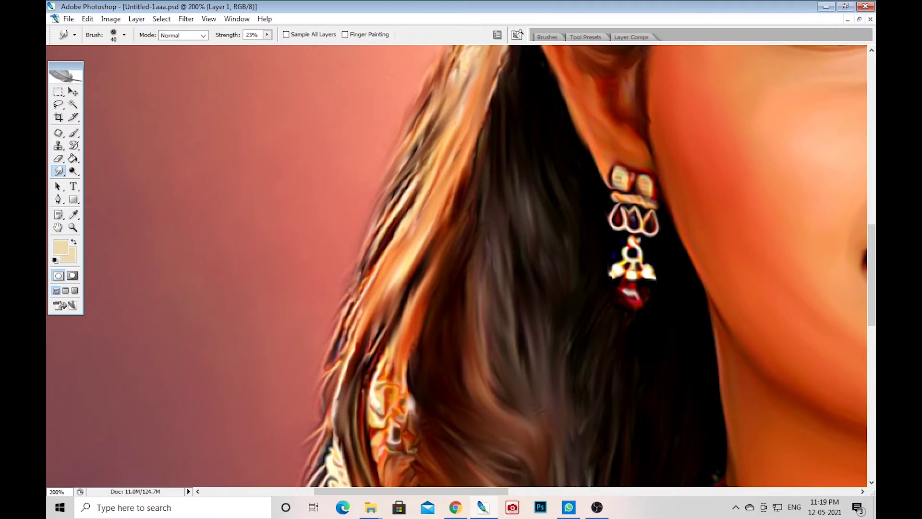
pyautogui.scroll(-3, 535, 288)
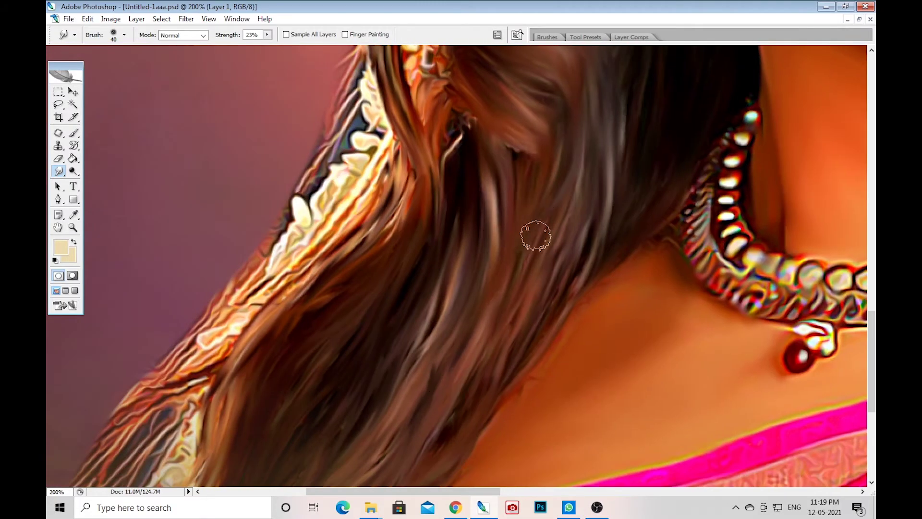
pyautogui.hscroll(-2, 498, 258)
pyautogui.scroll(-3, 401, 382)
pyautogui.scroll(3, 544, 332)
pyautogui.hscroll(2, 544, 331)
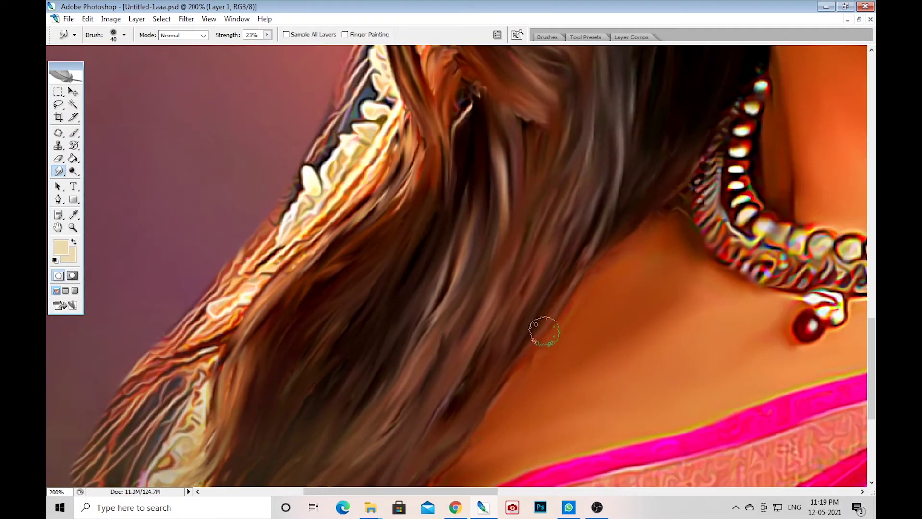
pyautogui.scroll(3, 407, 223)
pyautogui.scroll(3, 407, 222)
pyautogui.scroll(-6, 365, 312)
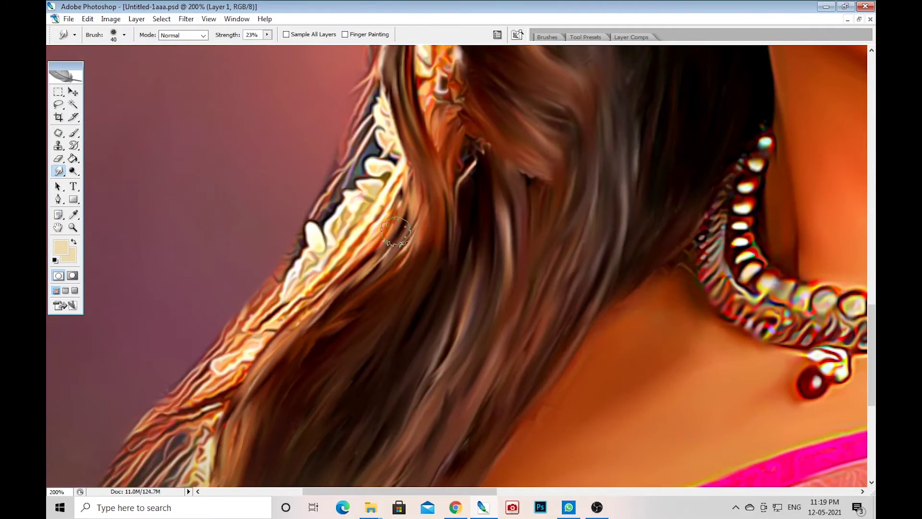
pyautogui.scroll(-2, 328, 409)
pyautogui.hscroll(-3, 328, 409)
pyautogui.scroll(3, 328, 408)
pyautogui.scroll(3, 571, 391)
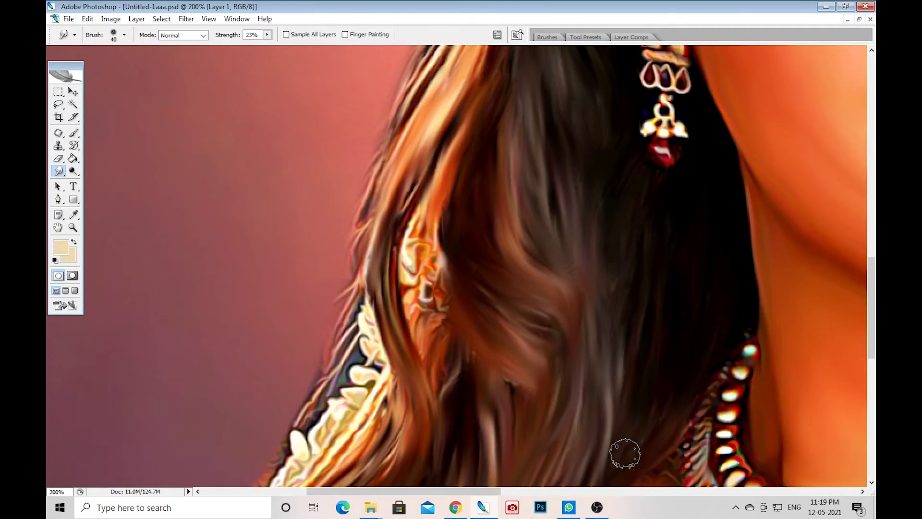
pyautogui.hscroll(3, 621, 451)
pyautogui.scroll(3, 533, 226)
pyautogui.scroll(3, 533, 227)
pyautogui.scroll(-2, 634, 319)
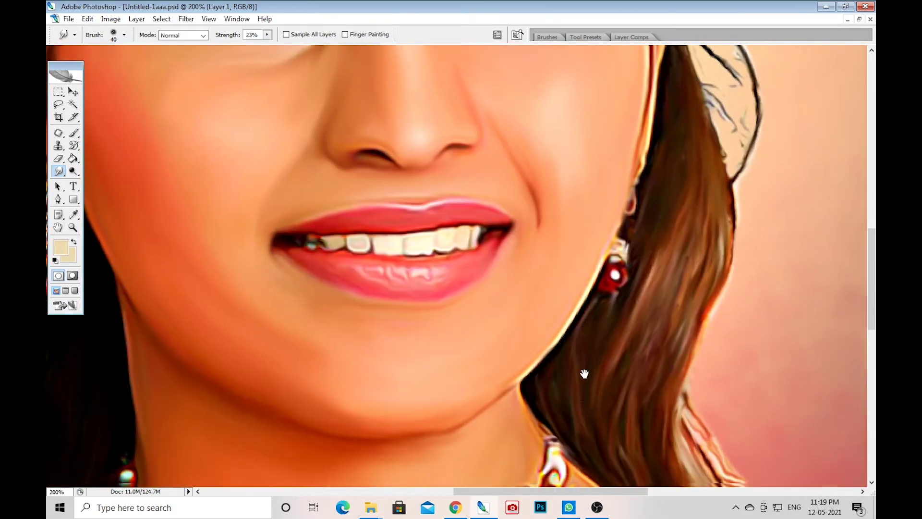
pyautogui.scroll(-3, 587, 370)
pyautogui.scroll(-1, 634, 265)
pyautogui.scroll(3, 663, 274)
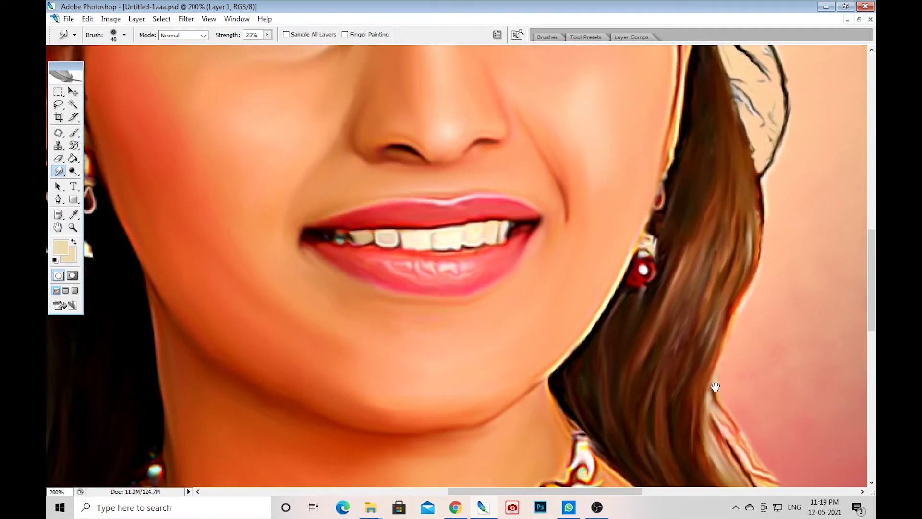
pyautogui.scroll(3, 695, 282)
pyautogui.scroll(3, 651, 138)
pyautogui.scroll(-3, 652, 131)
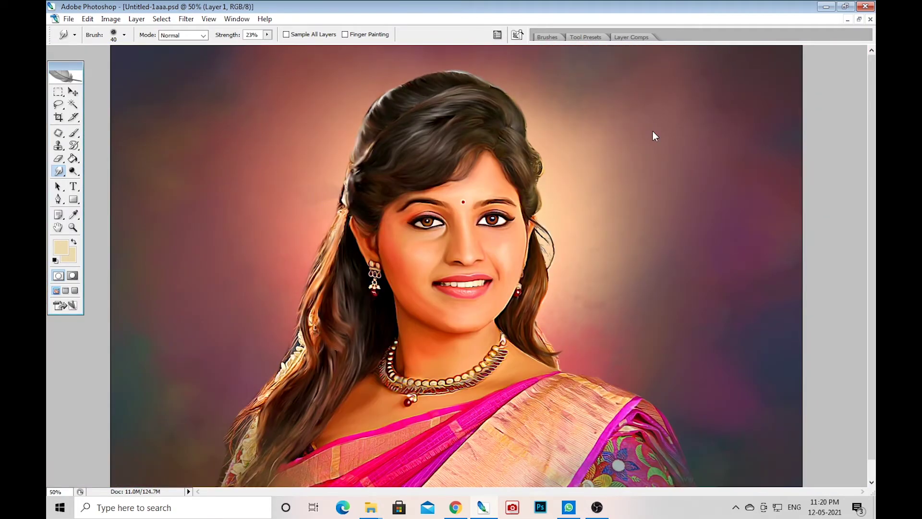
# Erase the dark stroke along the hair strand edge and shrink the eraser to 10
pyautogui.scroll(1, 644, 136)
pyautogui.scroll(2, 641, 258)
pyautogui.press('e')
pyautogui.scroll(1, 697, 219)
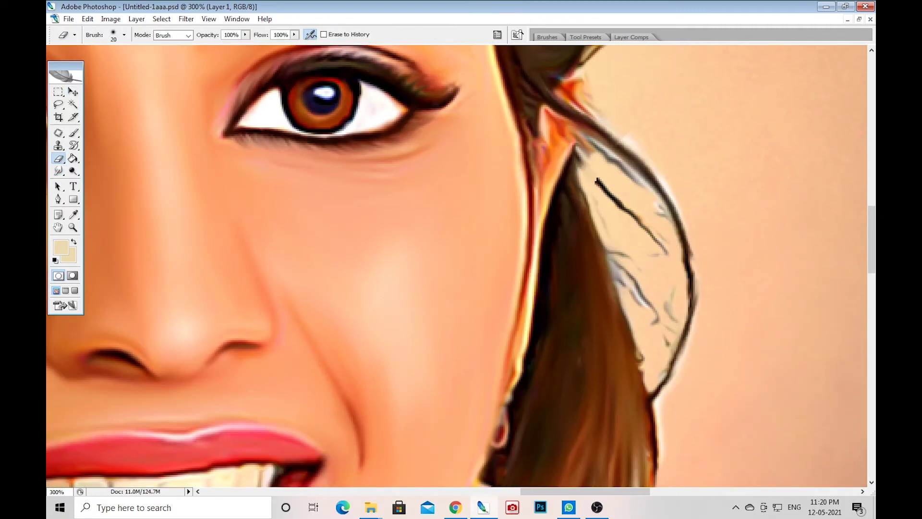
pyautogui.moveTo(579, 161)
pyautogui.mouseDown()
pyautogui.moveTo(639, 226)
pyautogui.moveTo(665, 295)
pyautogui.mouseUp()
pyautogui.press('[')
pyautogui.press('[')
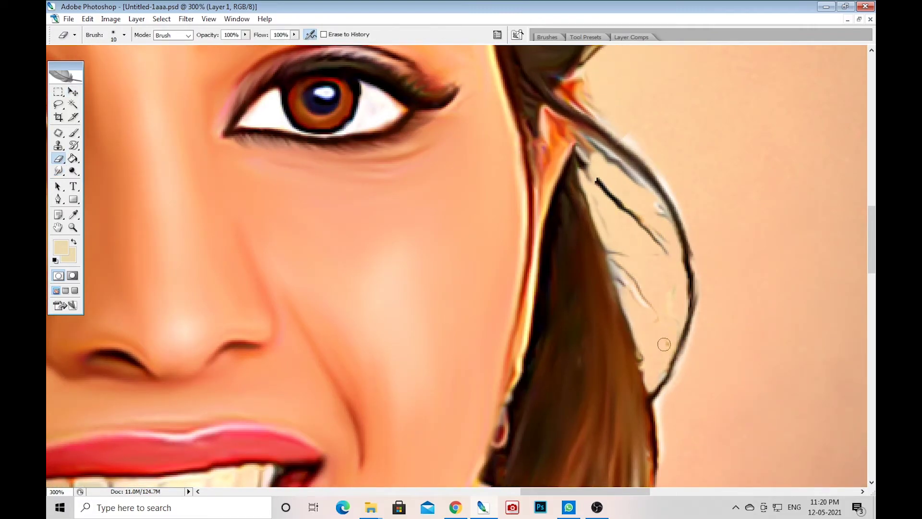
# Erase the thin dark stroke on Layer 7, then reselect Layer 7 from the canvas layer popup
pyautogui.keyDown('ctrl'); pyautogui.click(600, 184); pyautogui.keyUp('ctrl')
pyautogui.moveTo(598, 181); pyautogui.dragTo(632, 220)
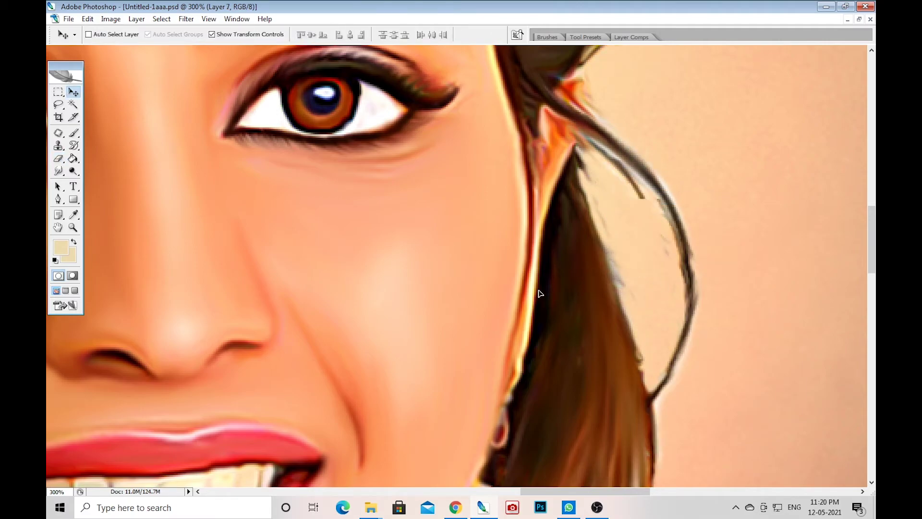
pyautogui.keyDown('ctrl'); pyautogui.click(655, 195); pyautogui.keyUp('ctrl')
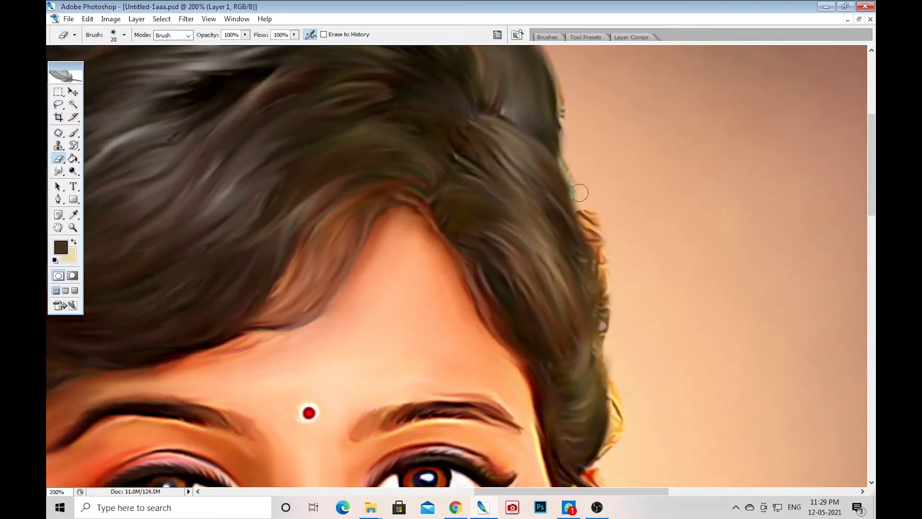
pyautogui.keyDown('ctrl'); pyautogui.rightClick(610, 251); pyautogui.keyUp('ctrl')
pyautogui.click(620, 253)
pyautogui.scroll(-3, 619, 266)
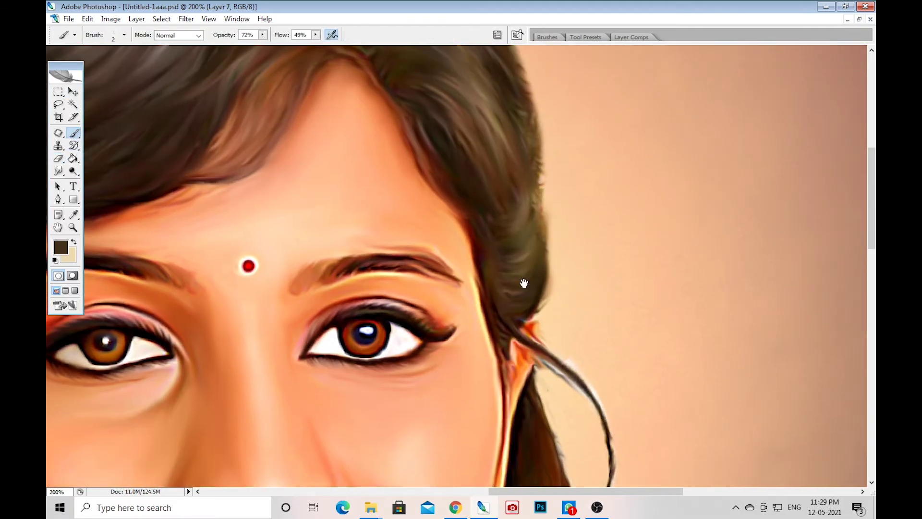
# Paint thin hair strands at 100% opacity, replacing a long stray stroke with shorter ones
pyautogui.moveTo(524, 284); pyautogui.dragTo(500, 156)
pyautogui.press('0')
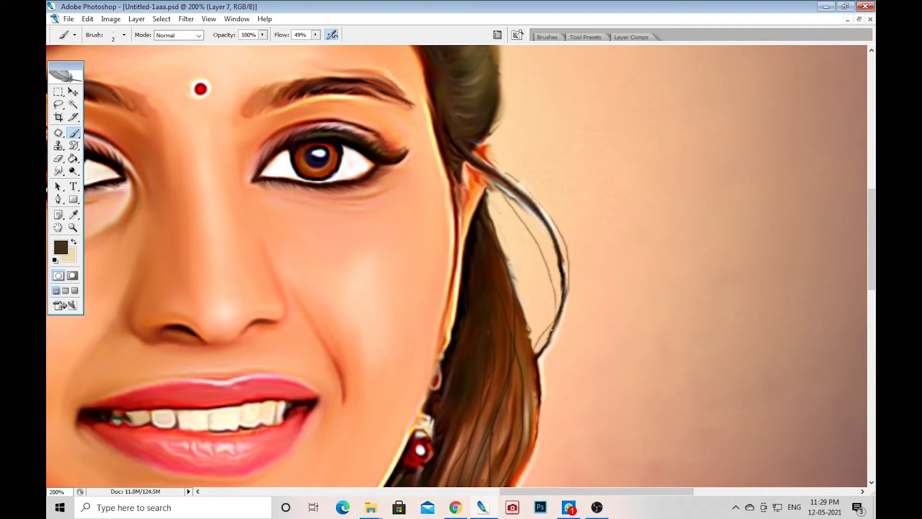
pyautogui.hotkey('ctrl', 'z')
pyautogui.moveTo(509, 197); pyautogui.dragTo(539, 243)
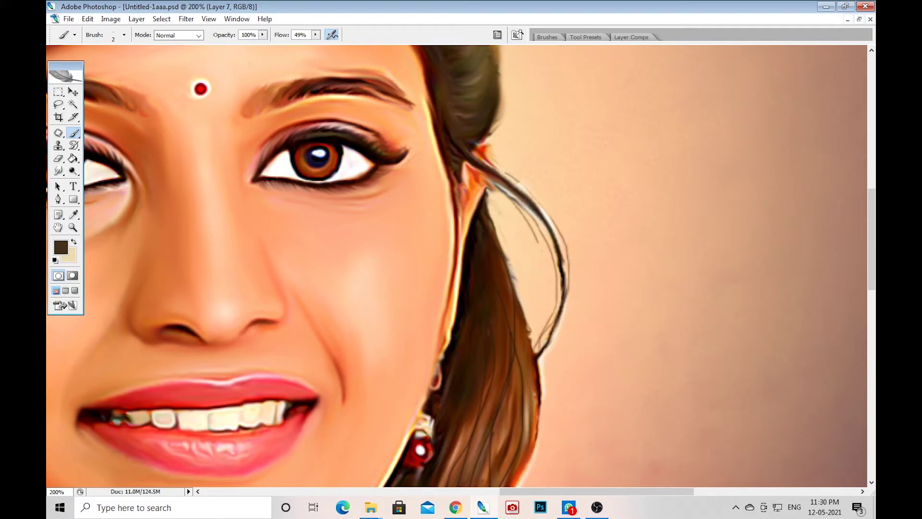
pyautogui.moveTo(560, 450); pyautogui.dragTo(554, 395)
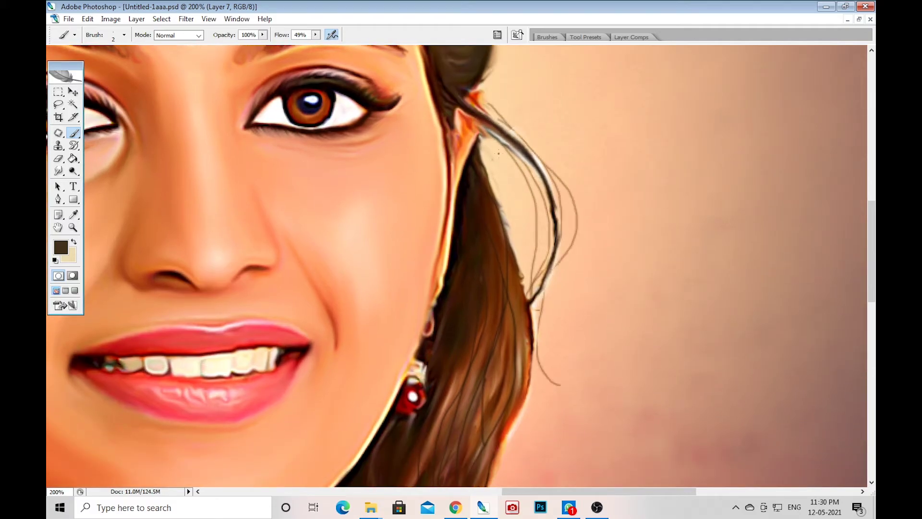
pyautogui.moveTo(499, 154); pyautogui.dragTo(559, 250)
pyautogui.scroll(-3, 541, 265)
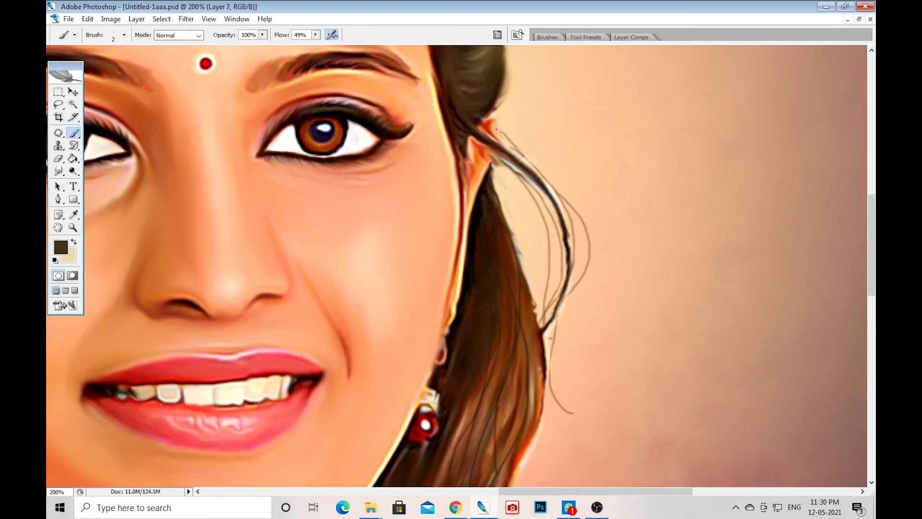
pyautogui.moveTo(498, 127); pyautogui.dragTo(509, 209)
pyautogui.moveTo(509, 210); pyautogui.dragTo(512, 167)
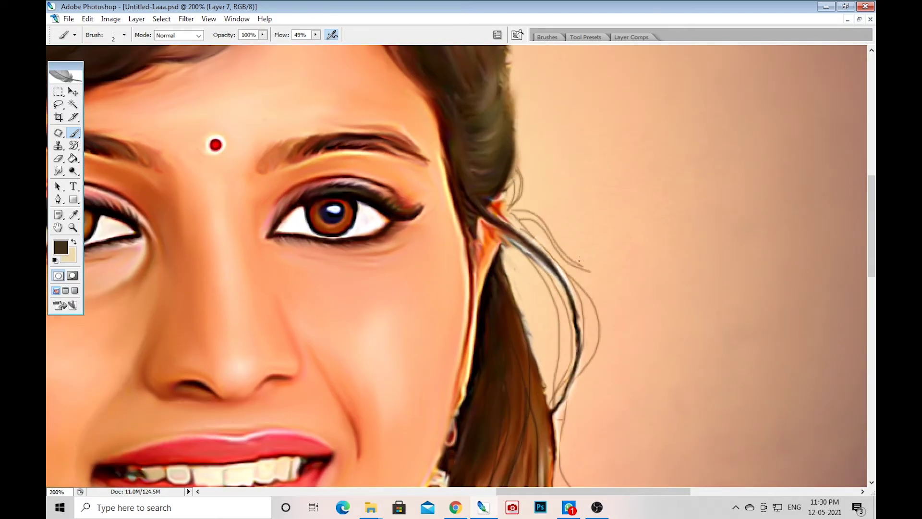
# At 300% zoom, sample dark brown from the hair and paint thin strands down the right side
pyautogui.hotkey('ctrl', '+')
pyautogui.hotkey('ctrl', '-')
pyautogui.hotkey('ctrl', '-')
pyautogui.hotkey('ctrl', '-')
pyautogui.hotkey('ctrl', '+')
pyautogui.hotkey('ctrl', '+')
pyautogui.hotkey('ctrl', '+')
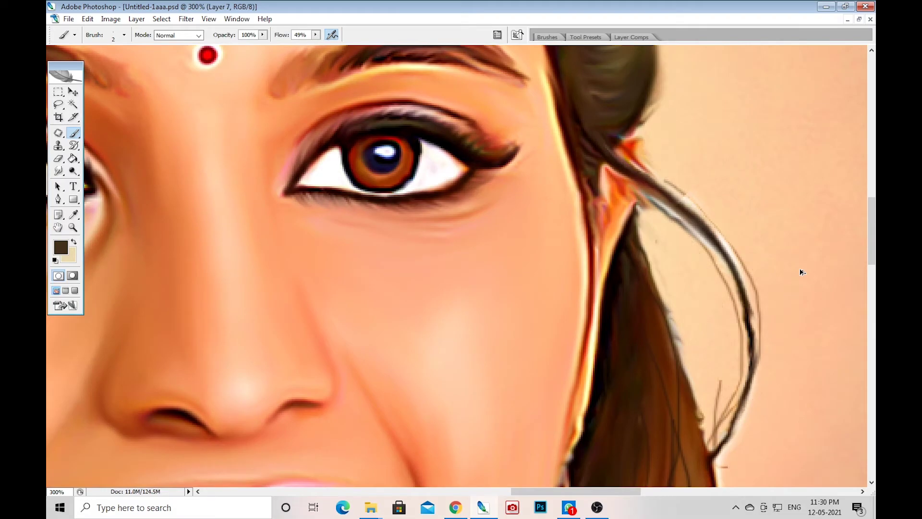
pyautogui.moveTo(730, 399); pyautogui.dragTo(691, 317)
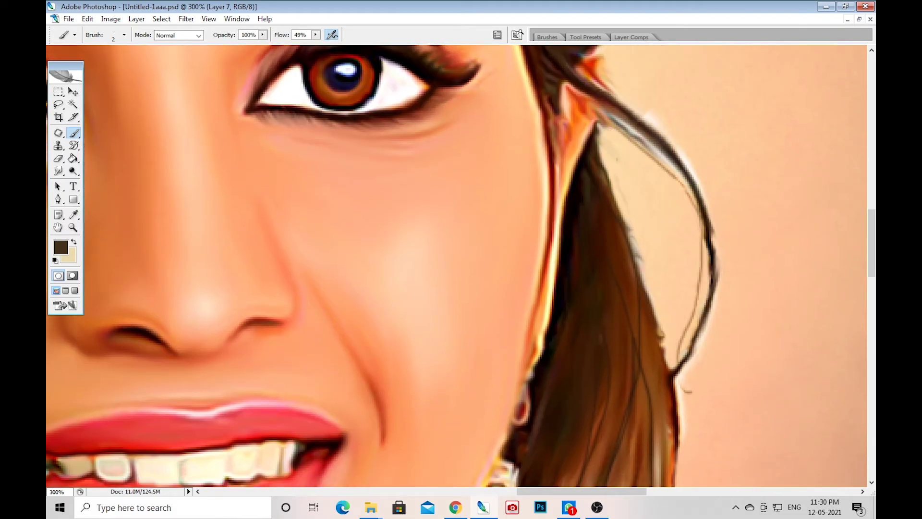
pyautogui.keyDown('alt'); pyautogui.click(676, 149); pyautogui.keyUp('alt')
pyautogui.click(74, 133)
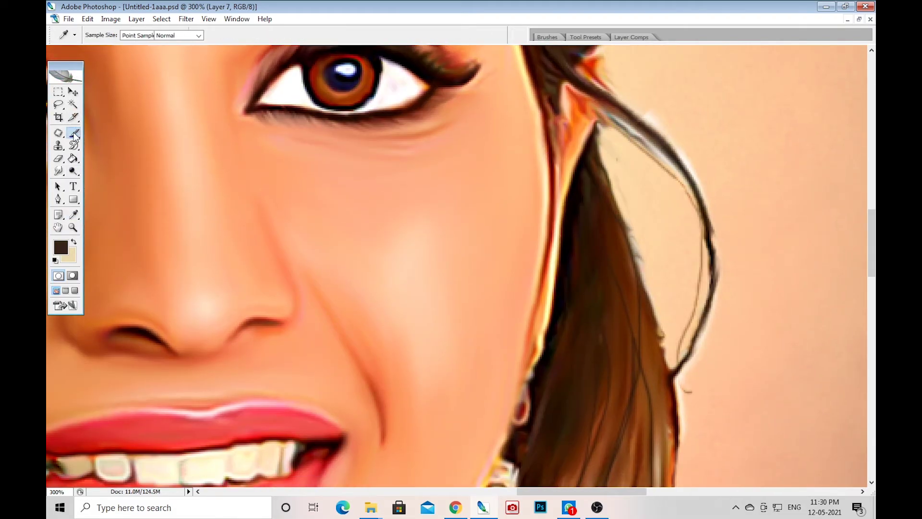
pyautogui.moveTo(612, 131); pyautogui.dragTo(677, 368)
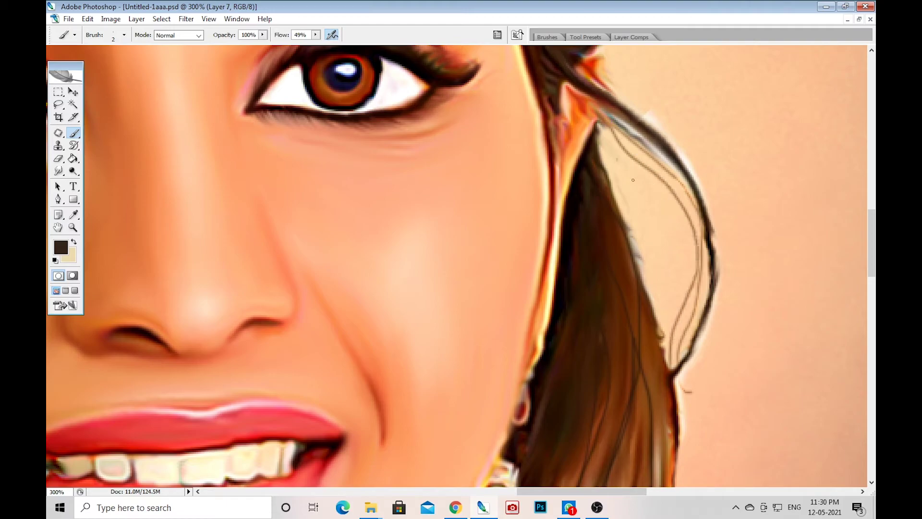
pyautogui.hotkey('ctrl', 'z')
pyautogui.moveTo(614, 140); pyautogui.dragTo(692, 415)
pyautogui.moveTo(617, 99)
pyautogui.mouseDown()
pyautogui.moveTo(728, 264)
pyautogui.moveTo(697, 469)
pyautogui.mouseUp()
# Paint fine dark strands beside the hair edge up near the crown
pyautogui.moveTo(729, 285); pyautogui.dragTo(712, 338)
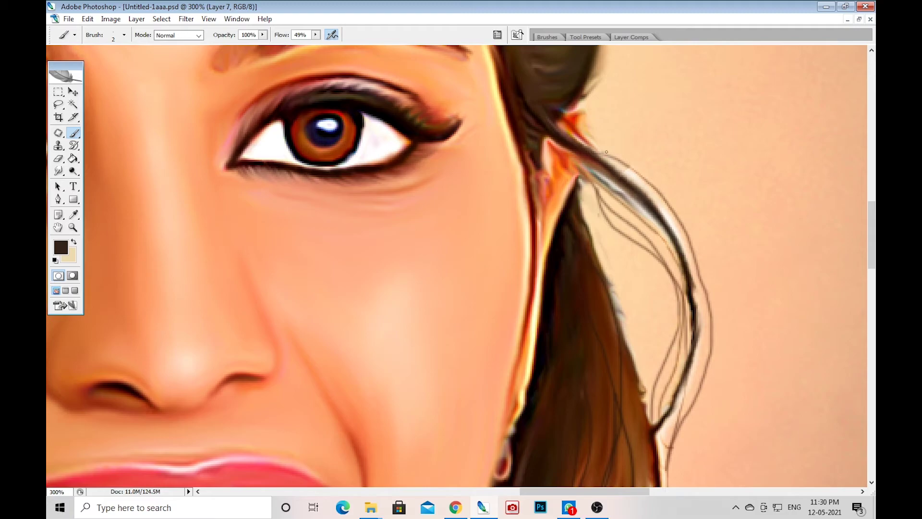
pyautogui.scroll(-1, 606, 152)
pyautogui.scroll(4, 149, 139)
pyautogui.moveTo(599, 187); pyautogui.dragTo(579, 339)
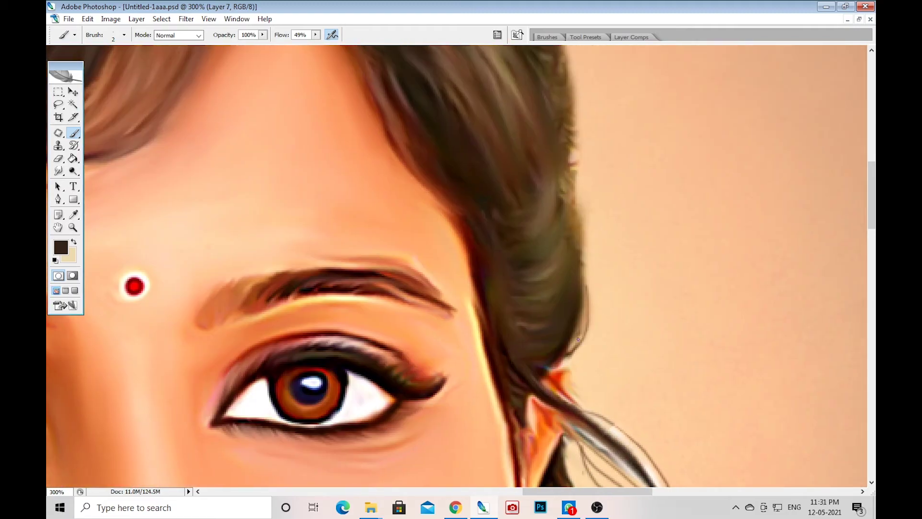
pyautogui.hotkey('ctrl', '-')
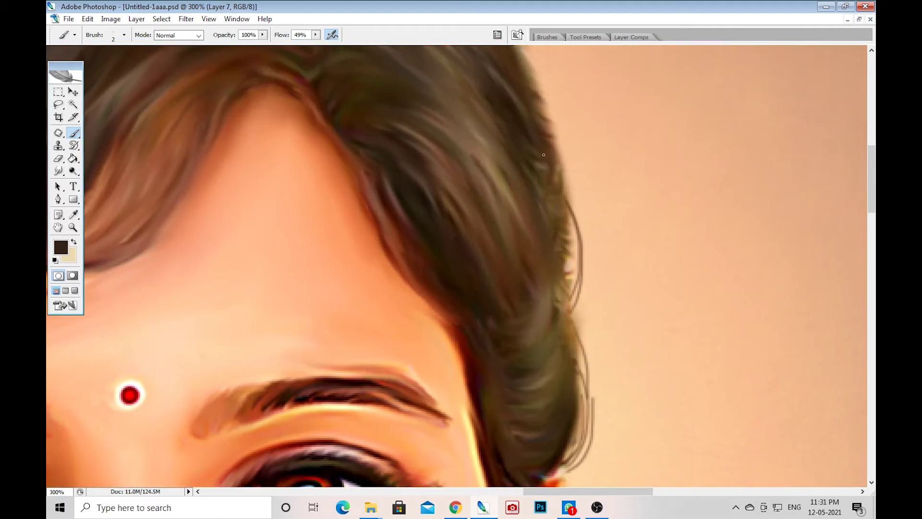
pyautogui.scroll(3, 604, 273)
pyautogui.hotkey('ctrl', '-')
pyautogui.hotkey('ctrl', '-')
pyautogui.hotkey('ctrl', '+')
pyautogui.hotkey('ctrl', '+')
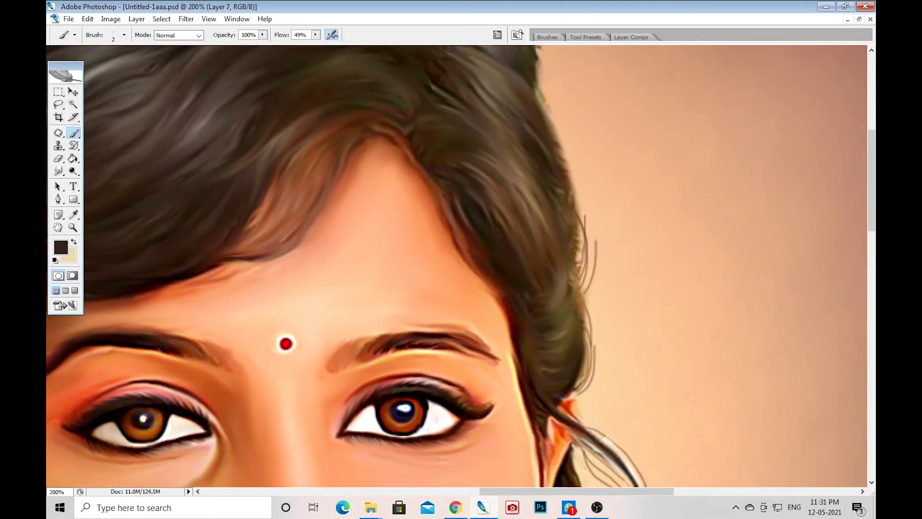
pyautogui.scroll(1, 461, 264)
pyautogui.scroll(1, 462, 264)
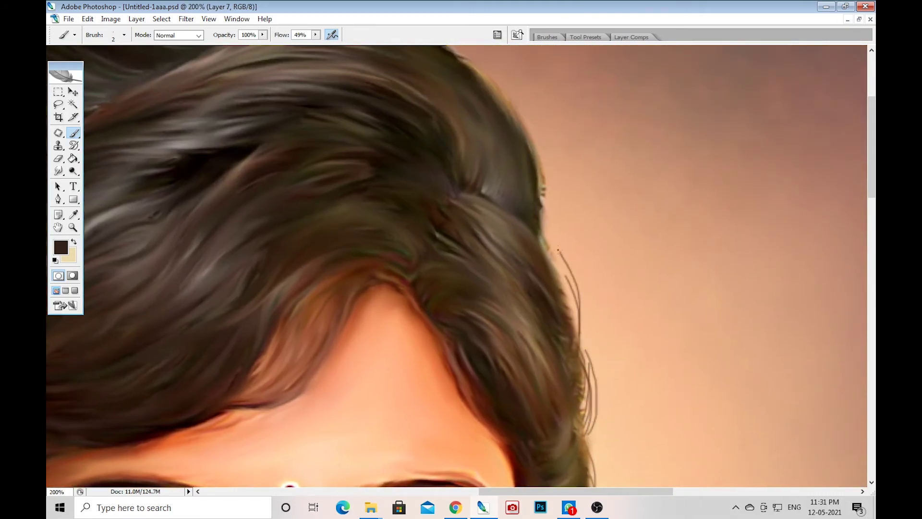
pyautogui.hotkey('ctrl', '+')
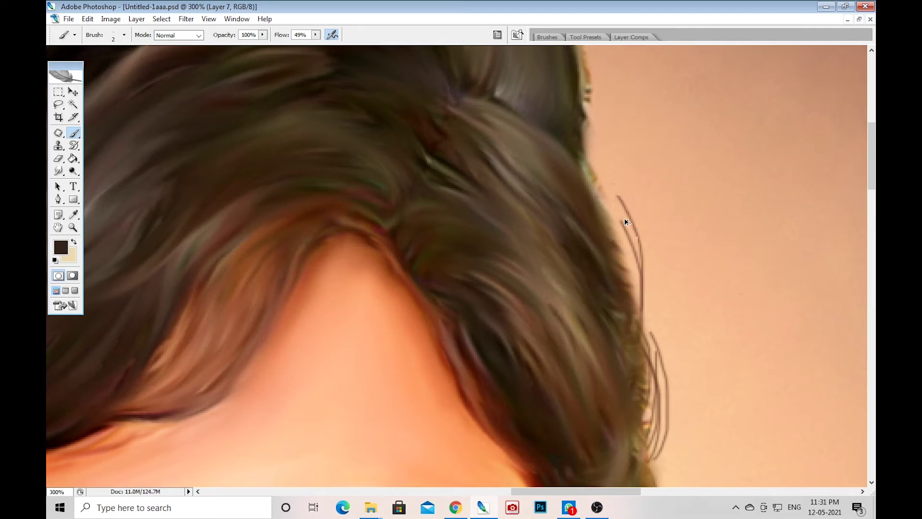
pyautogui.moveTo(592, 173)
pyautogui.mouseDown()
pyautogui.moveTo(656, 336)
pyautogui.moveTo(644, 293)
pyautogui.mouseUp()
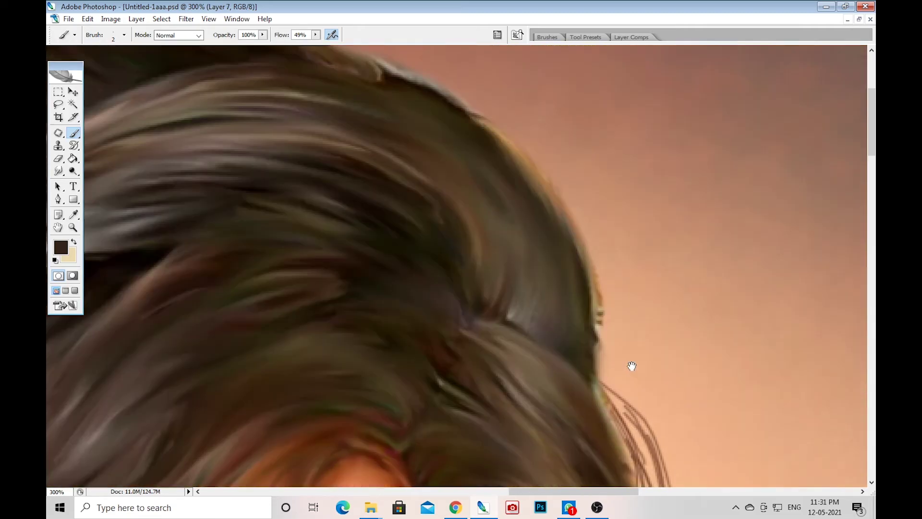
pyautogui.scroll(1, 633, 366)
# Paint dark 2px strands along the top edge of the hair
pyautogui.press('e')
pyautogui.scroll(1, 612, 243)
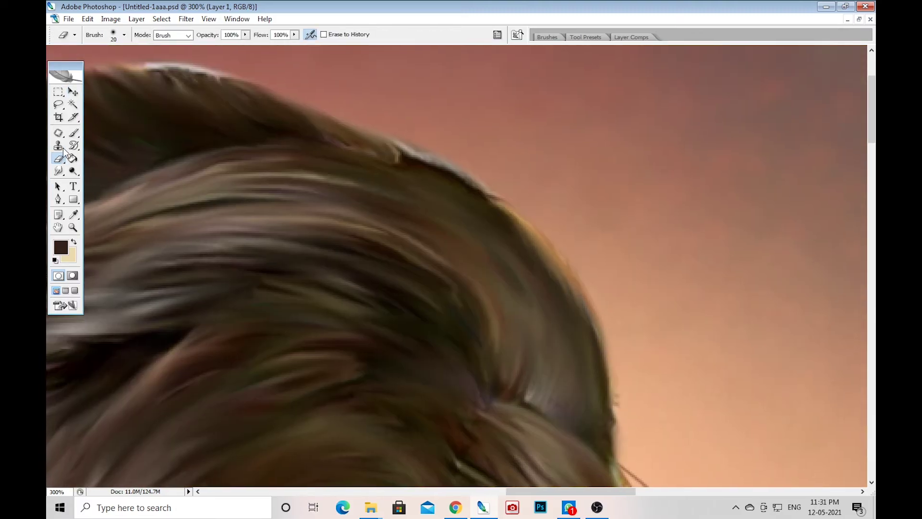
pyautogui.click(74, 133)
pyautogui.scroll(-1, 231, 81)
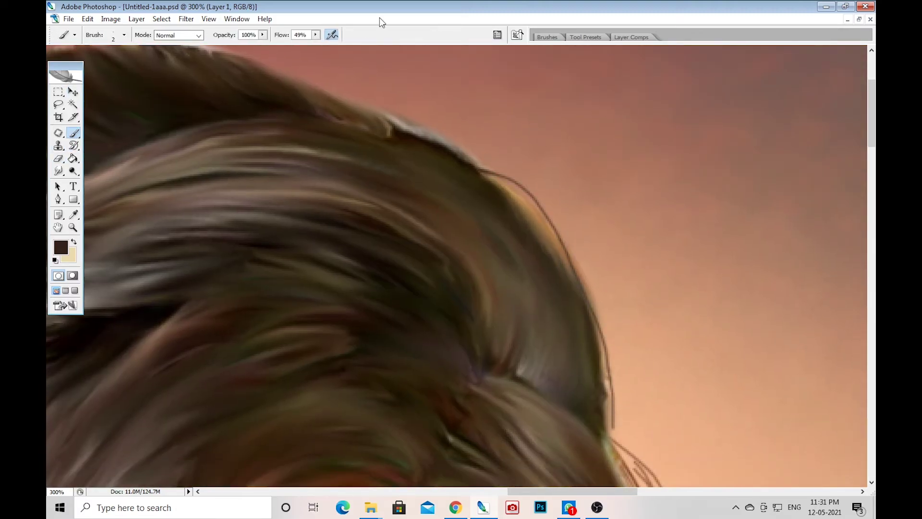
pyautogui.moveTo(509, 175)
pyautogui.mouseDown()
pyautogui.moveTo(620, 434)
pyautogui.moveTo(613, 339)
pyautogui.mouseUp()
pyautogui.moveTo(620, 437); pyautogui.dragTo(502, 164)
# Check the face at several zoom levels and undo the stray lines near the shoulder
pyautogui.hotkey('ctrl', '-')
pyautogui.hotkey('ctrl', '-')
pyautogui.hotkey('ctrl', '-')
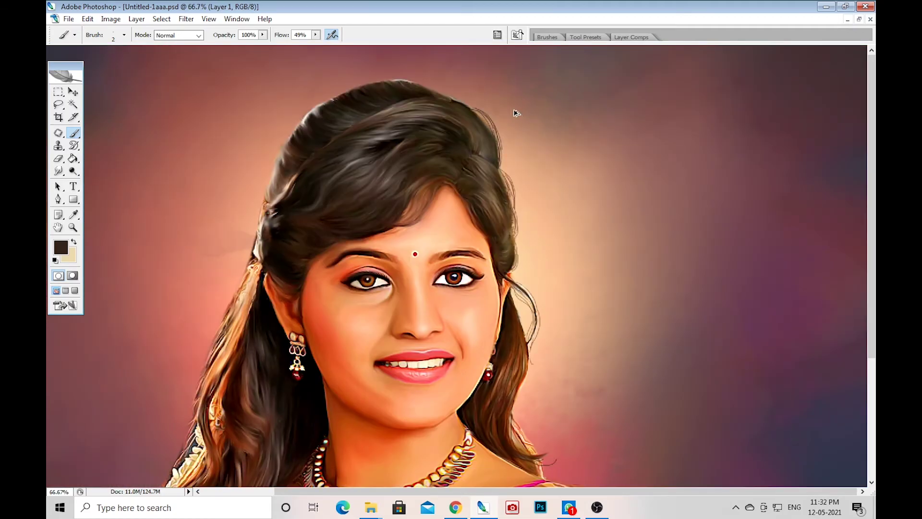
pyautogui.hotkey('ctrl', '+')
pyautogui.hotkey('ctrl', '+')
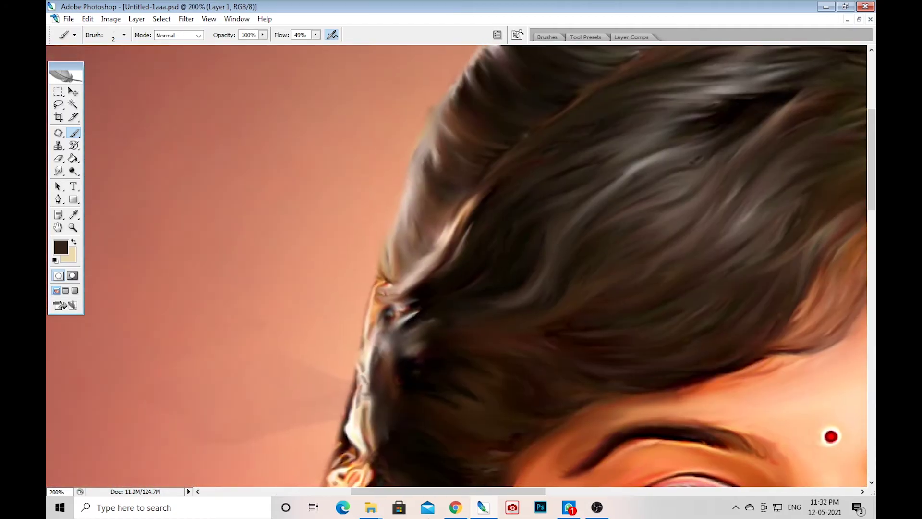
pyautogui.hotkey('ctrl', '-')
pyautogui.hotkey('ctrl', '-')
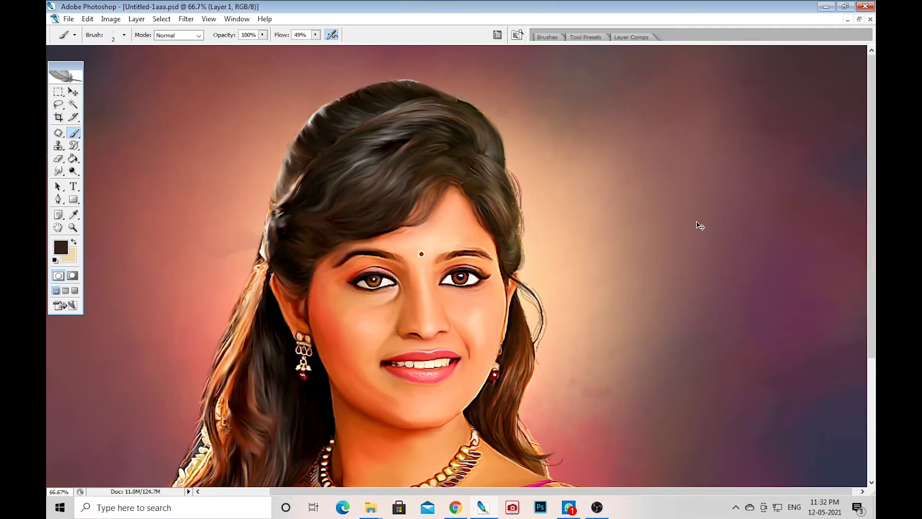
pyautogui.hotkey('ctrl', '+')
pyautogui.hotkey('ctrl', '+')
pyautogui.hotkey('ctrl', '+')
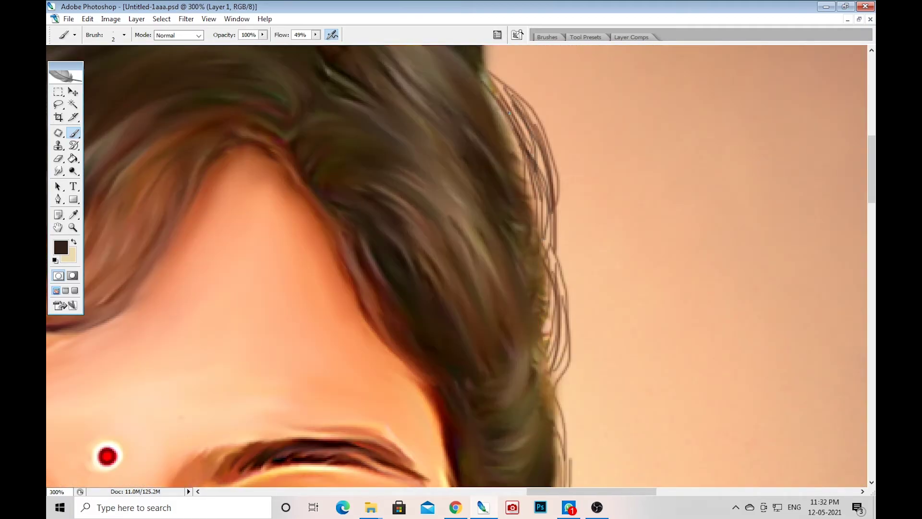
pyautogui.hotkey('ctrl', '-')
pyautogui.hotkey('ctrl', '-')
pyautogui.hotkey('ctrl', '-')
pyautogui.hotkey('ctrl', '+')
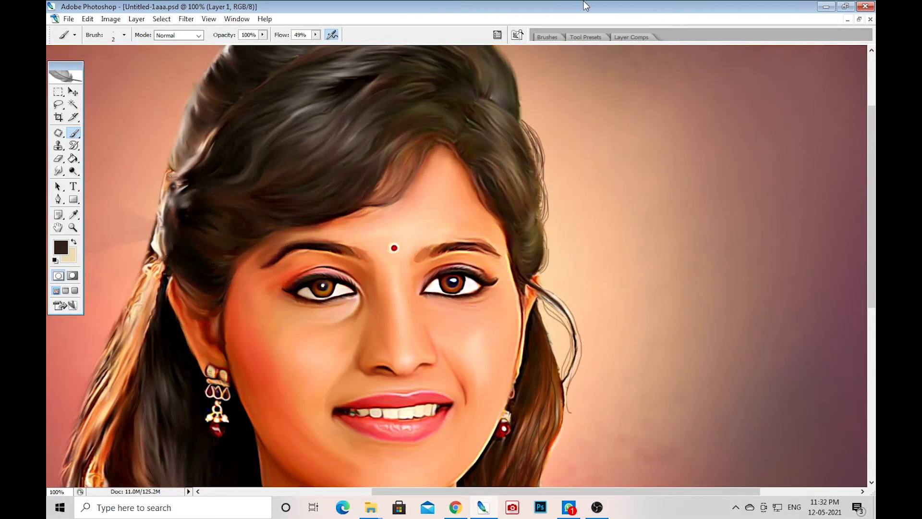
pyautogui.hotkey('ctrl', '-')
pyautogui.hotkey('ctrl', '-')
pyautogui.hotkey('ctrl', '+')
pyautogui.hotkey('ctrl', '+')
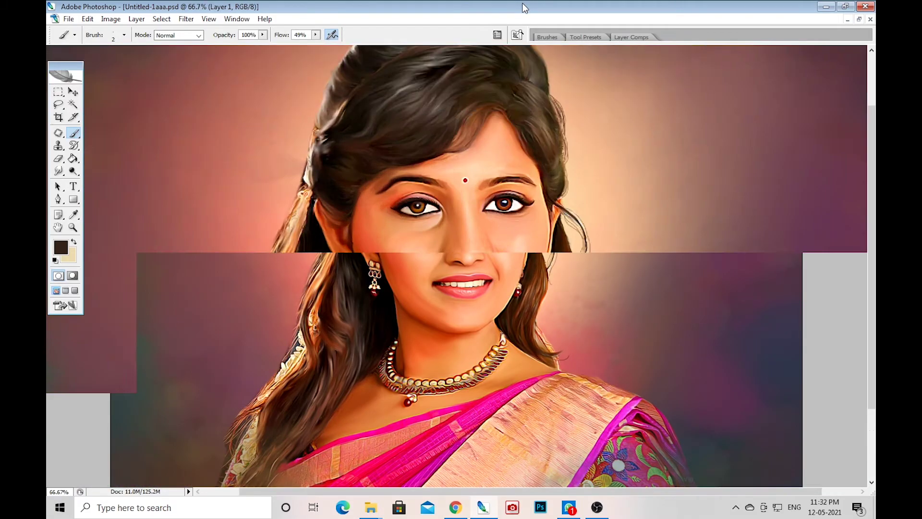
pyautogui.hotkey('ctrl', '+')
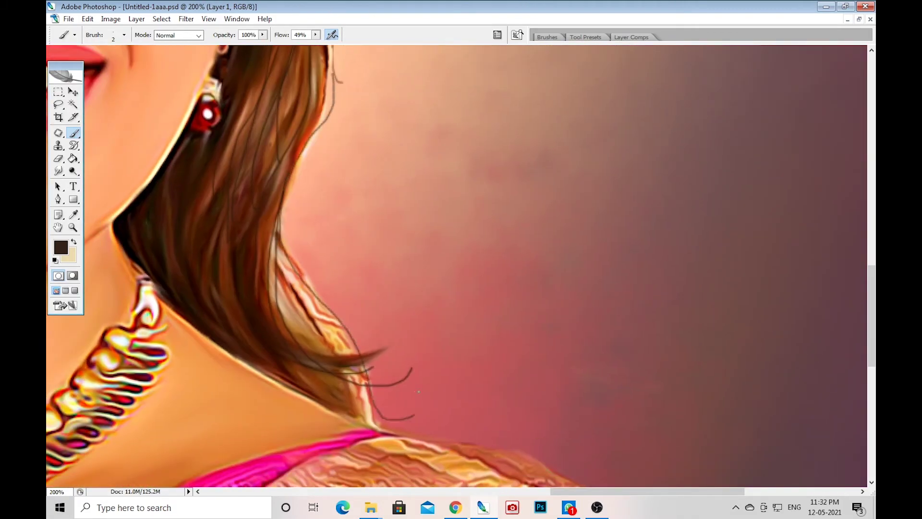
pyautogui.hotkey('ctrl', 'z')
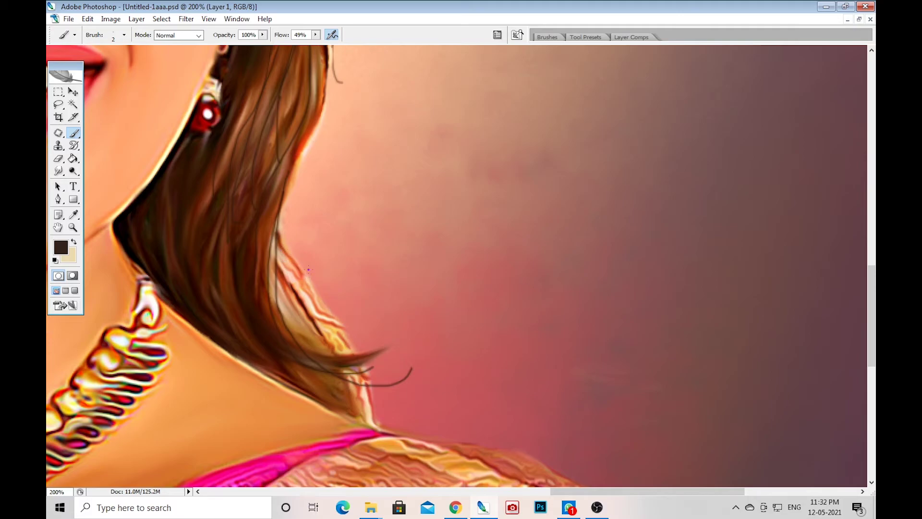
pyautogui.moveTo(309, 269); pyautogui.dragTo(638, 228)
# Sample a peach colour from the portrait with the Eyedropper
pyautogui.press('i')
pyautogui.click(579, 292)
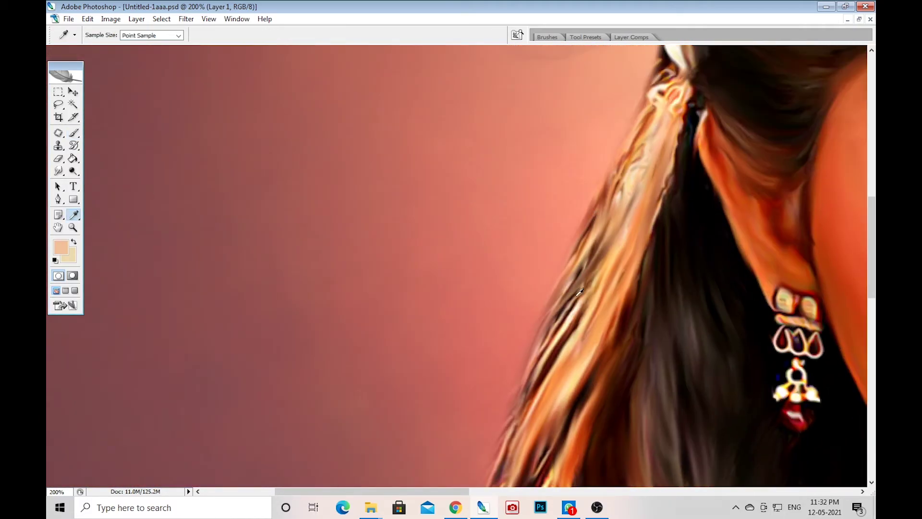
pyautogui.rightClick(73, 132)
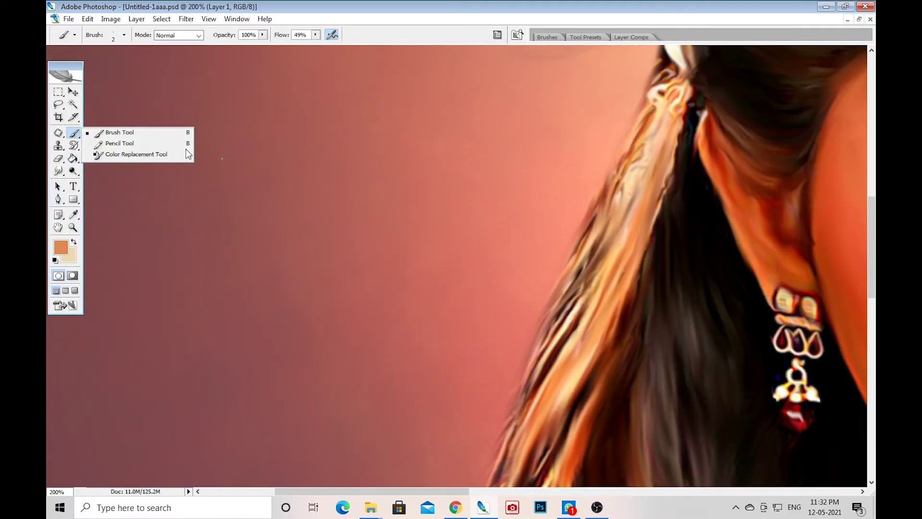
pyautogui.click(115, 131)
# Bring the hair edge into view with the Brush tool ready
pyautogui.moveTo(591, 240); pyautogui.dragTo(644, 207)
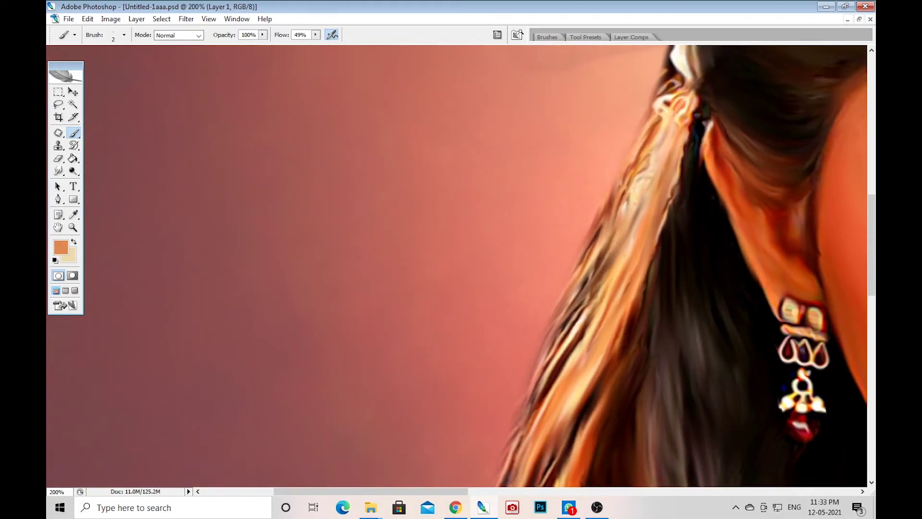
pyautogui.press('v')
pyautogui.rightClick(73, 132)
pyautogui.click(115, 137)
pyautogui.moveTo(631, 187); pyautogui.dragTo(658, 144)
pyautogui.press('v')
pyautogui.rightClick(651, 233)
pyautogui.press('Escape')
pyautogui.moveTo(642, 217)
pyautogui.mouseDown()
pyautogui.moveTo(592, 229)
pyautogui.moveTo(604, 165)
pyautogui.mouseUp()
pyautogui.rightClick(74, 132)
pyautogui.click(115, 136)
# Paint thin peach flyaway strands over the background along the hair edge, undoing one attempt
pyautogui.scroll(2, 602, 221)
pyautogui.moveTo(564, 290); pyautogui.dragTo(638, 205)
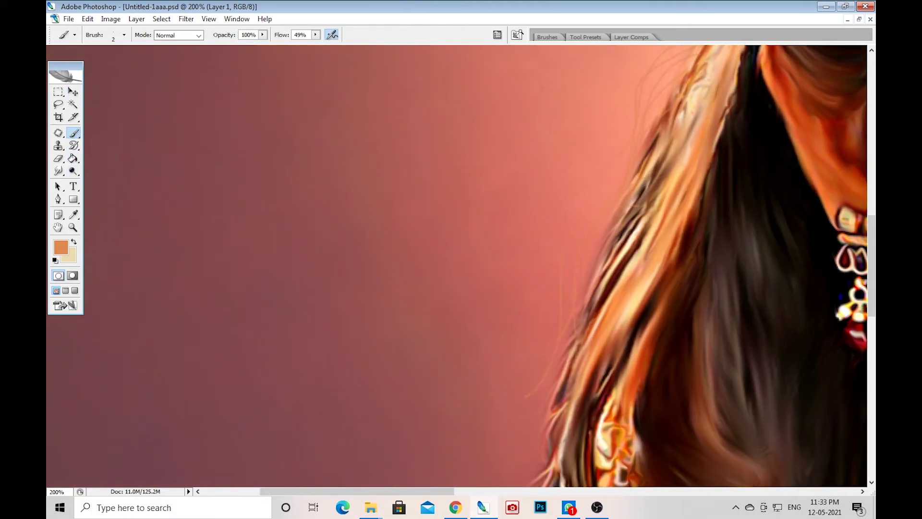
pyautogui.moveTo(567, 336); pyautogui.dragTo(620, 216)
pyautogui.moveTo(548, 370); pyautogui.dragTo(619, 218)
pyautogui.hotkey('ctrl', 'z')
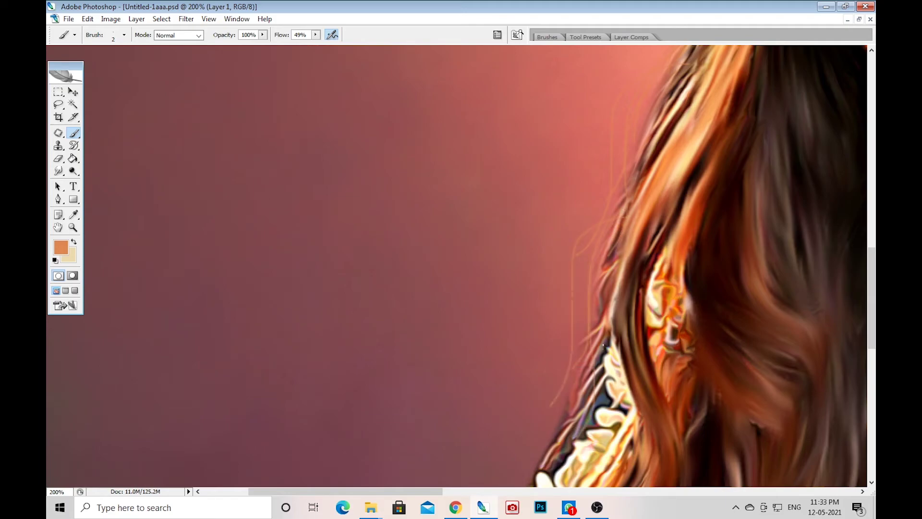
pyautogui.moveTo(554, 436); pyautogui.dragTo(671, 273)
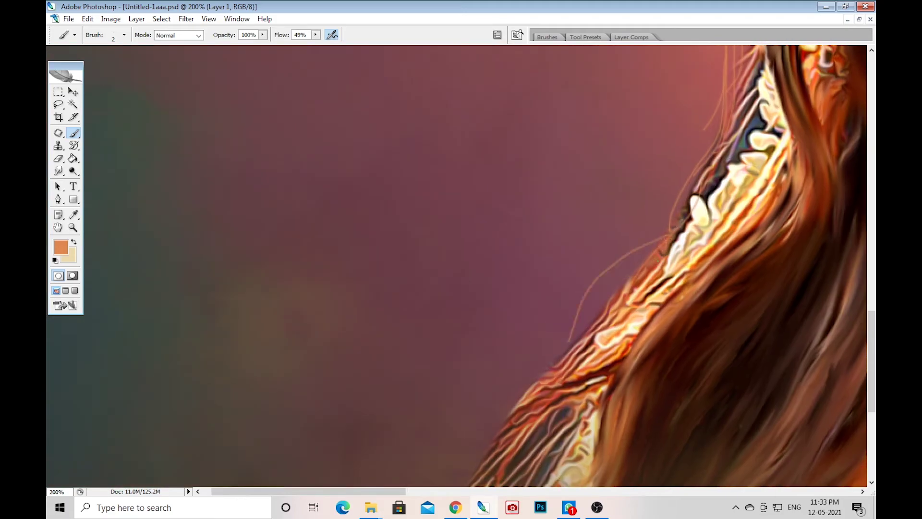
pyautogui.moveTo(571, 350); pyautogui.dragTo(628, 258)
pyautogui.moveTo(543, 349); pyautogui.dragTo(581, 262)
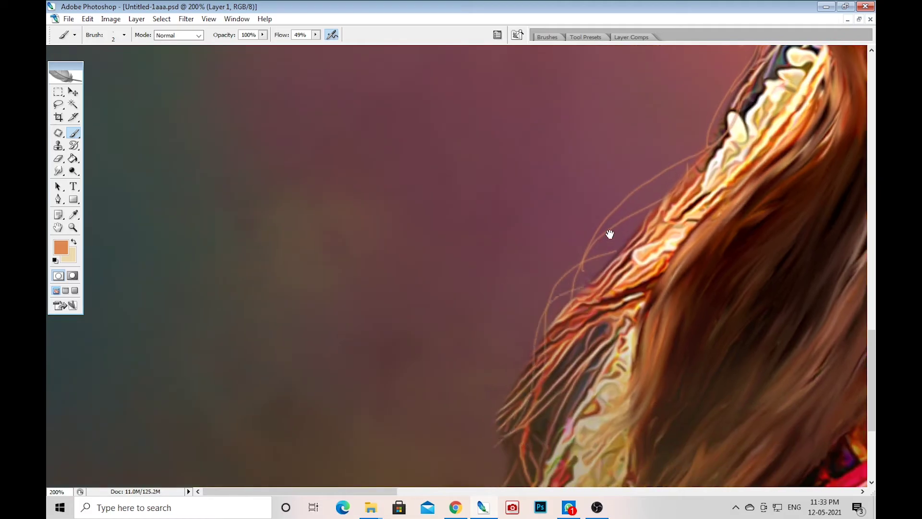
# Zoom and scroll along the hair down to the jaw to inspect the strands
pyautogui.hotkey('ctrl', '0')
pyautogui.hotkey('ctrl', '+')
pyautogui.hotkey('ctrl', '+')
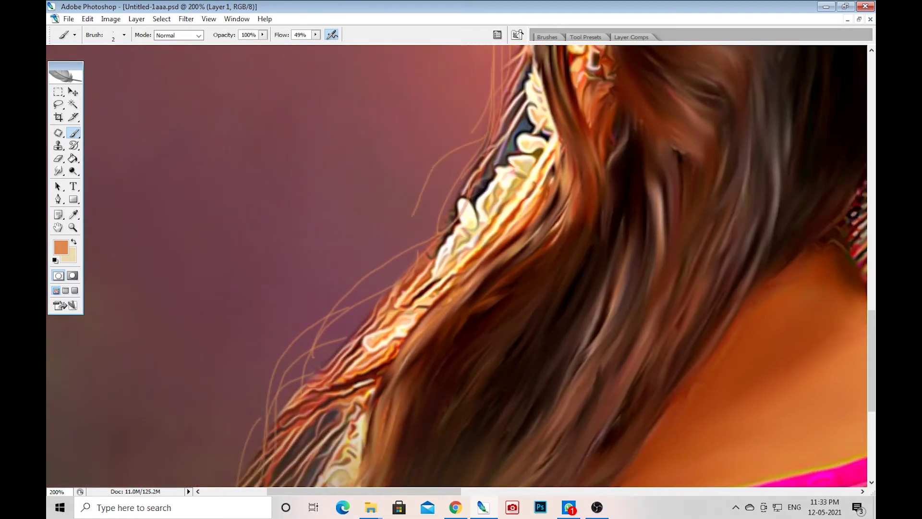
pyautogui.hotkey('ctrl', '-')
pyautogui.hotkey('ctrl', '+')
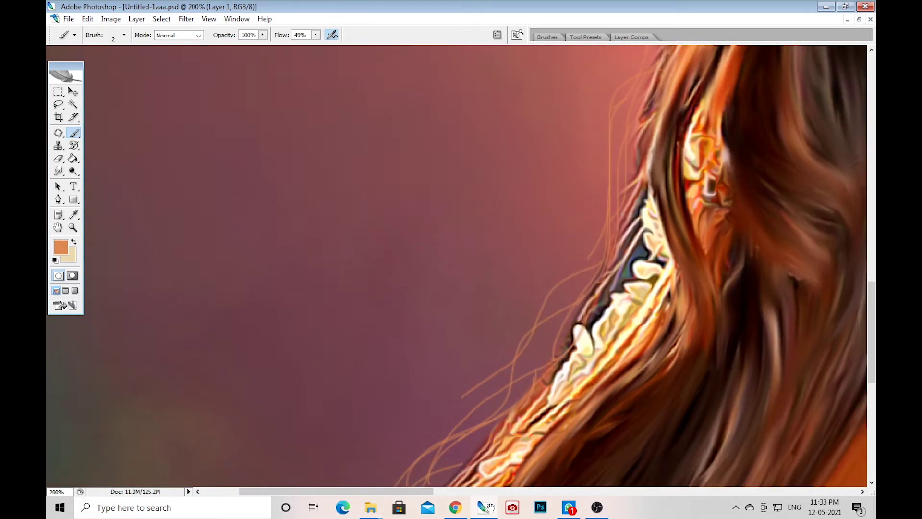
pyautogui.scroll(5, 505, 279)
pyautogui.scroll(5, 563, 267)
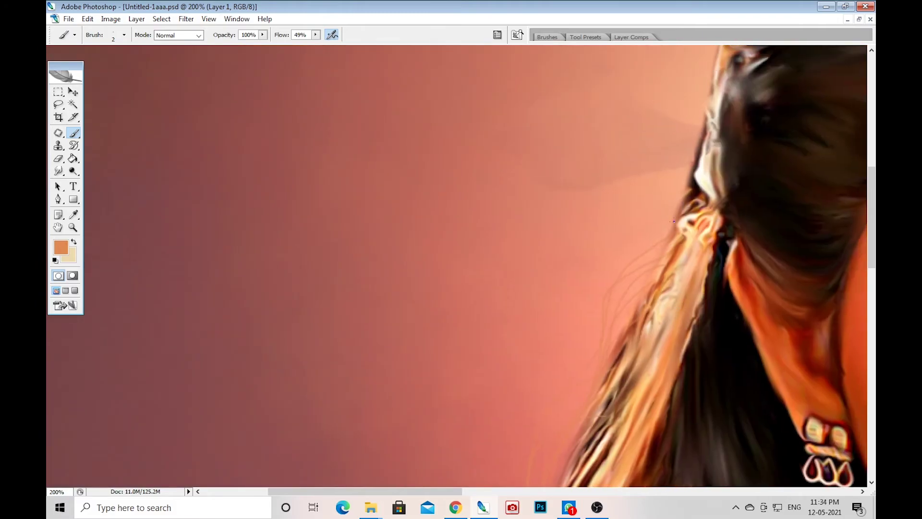
pyautogui.hscroll(3, 637, 373)
pyautogui.scroll(3, 670, 219)
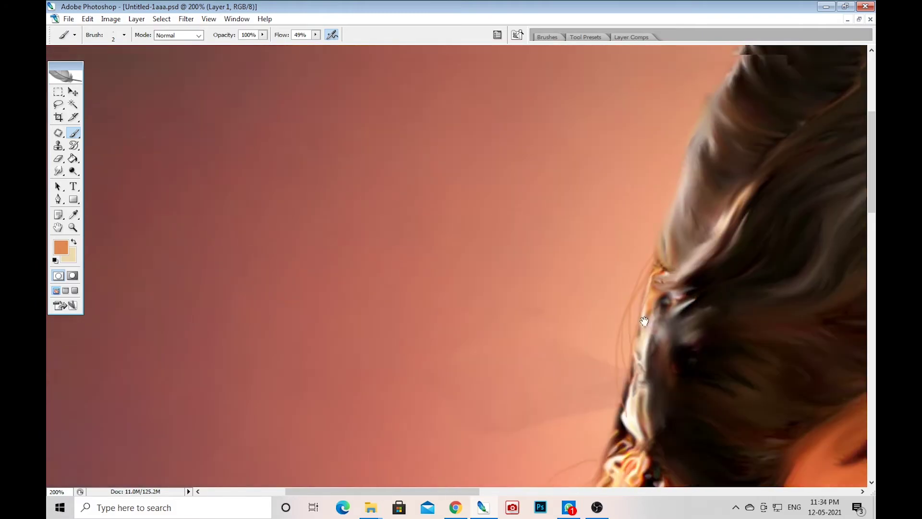
pyautogui.scroll(3, 686, 231)
pyautogui.hotkey('ctrl', '-')
pyautogui.hotkey('ctrl', '-')
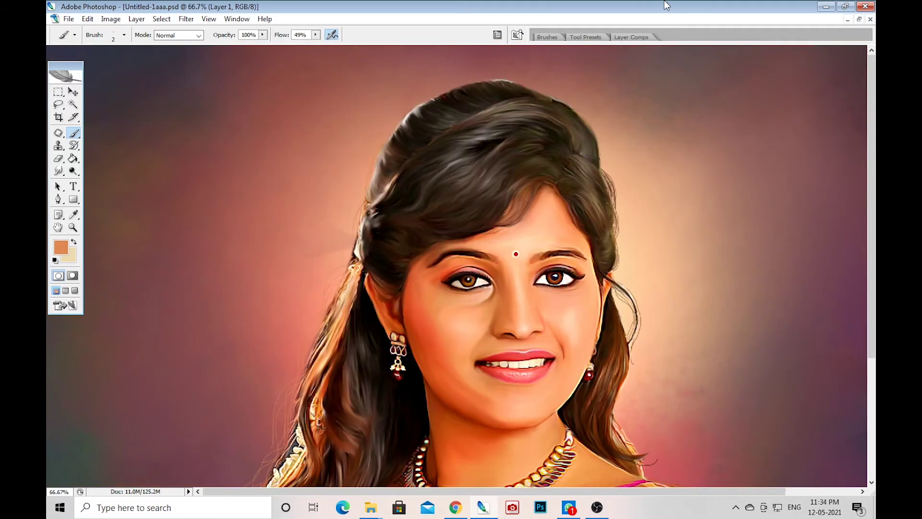
pyautogui.hotkey('ctrl', '+')
pyautogui.hotkey('ctrl', '+')
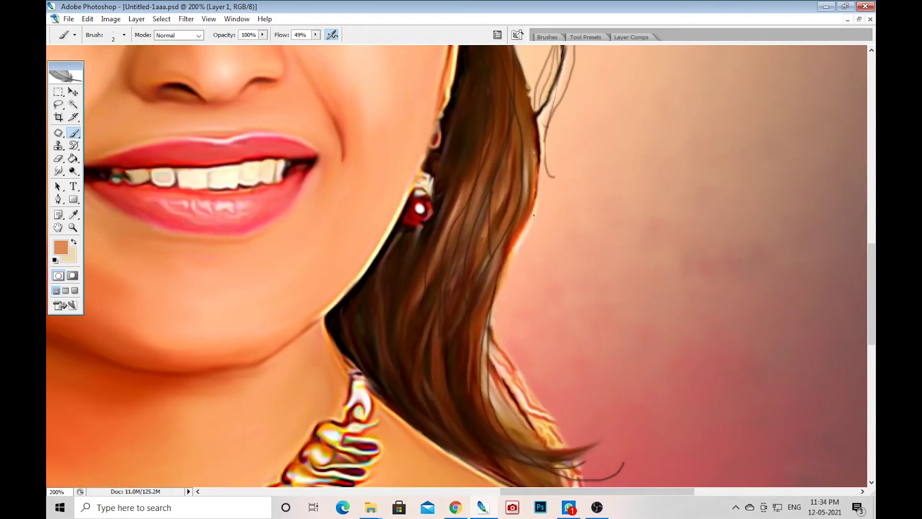
pyautogui.scroll(-3, 491, 303)
# Smudge the sari's bottom edge into a soft band with a large Smudge brush at 23%
pyautogui.click(59, 171)
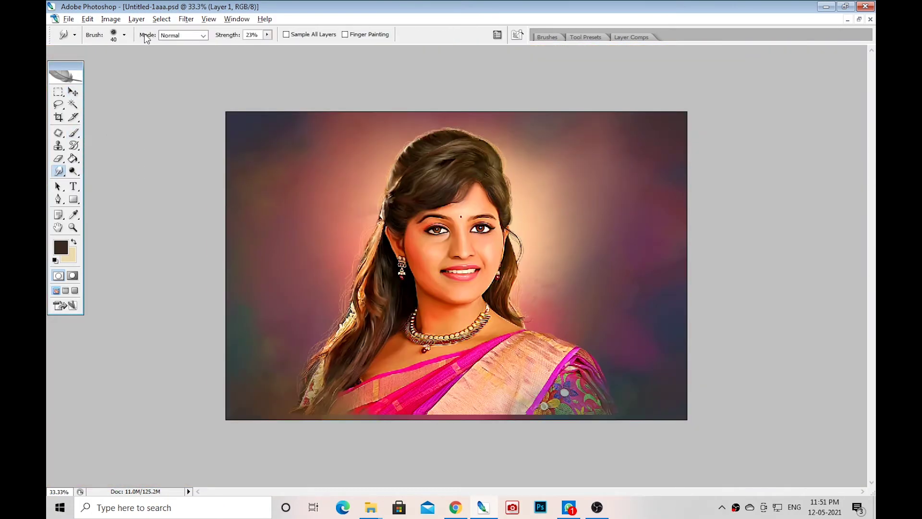
pyautogui.press(']')
pyautogui.press('[')
pyautogui.press('[')
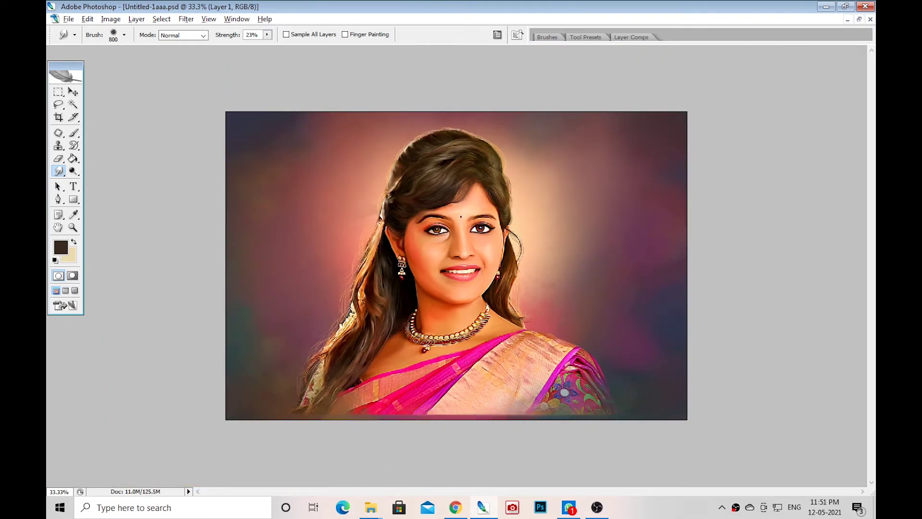
pyautogui.moveTo(402, 449); pyautogui.dragTo(471, 428)
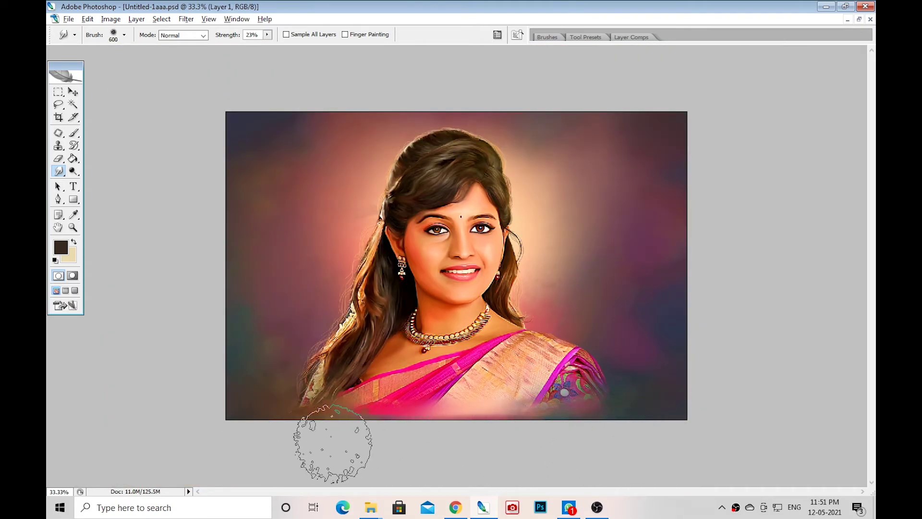
pyautogui.press('v')
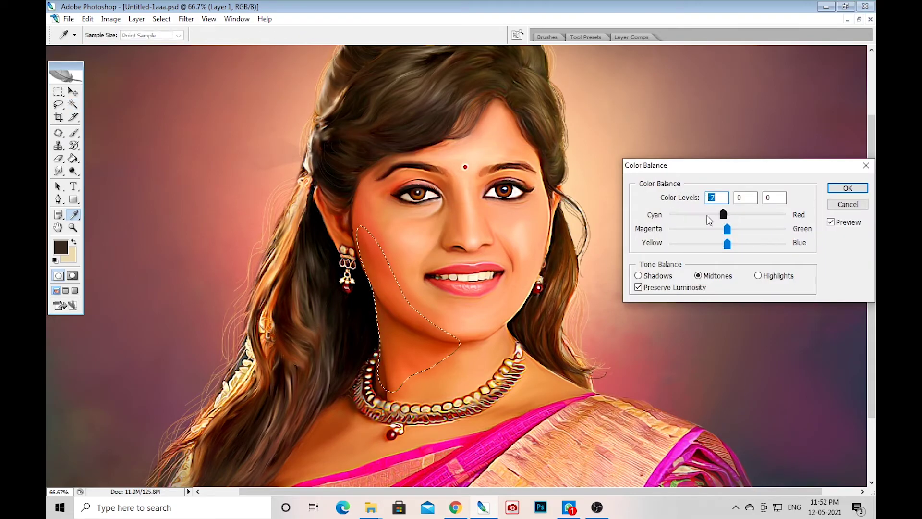
# Magic Wand the face skin and feather the selection by 25 pixels
pyautogui.click(538, 238)
pyautogui.hotkey('ctrl', 'alt', 'd')
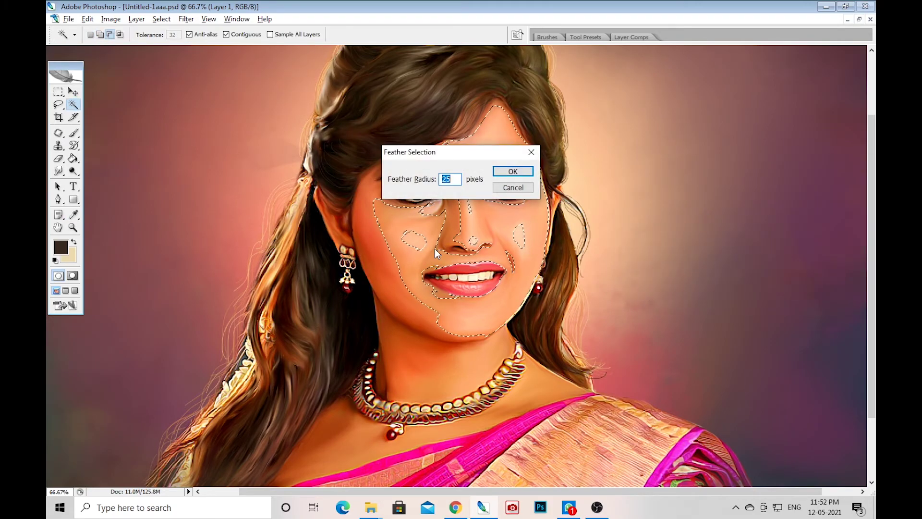
pyautogui.press('Return')
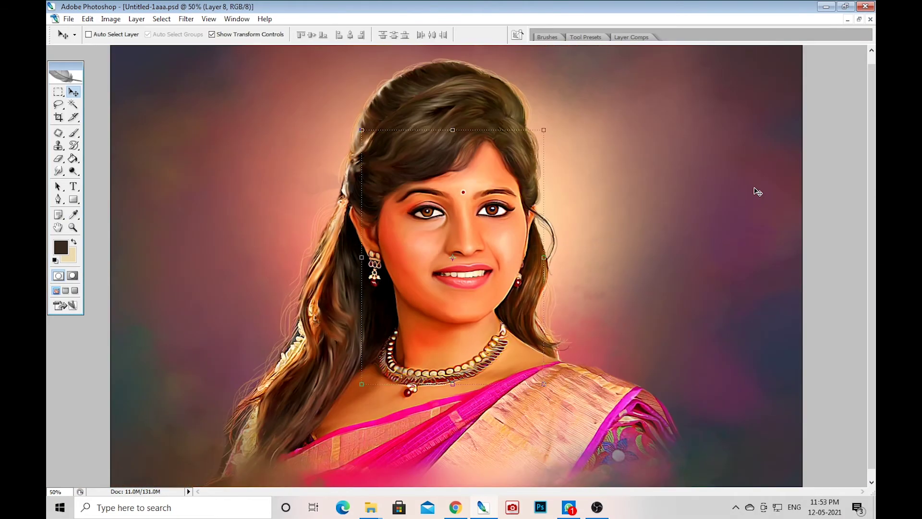
pyautogui.hotkey('ctrl', '+')
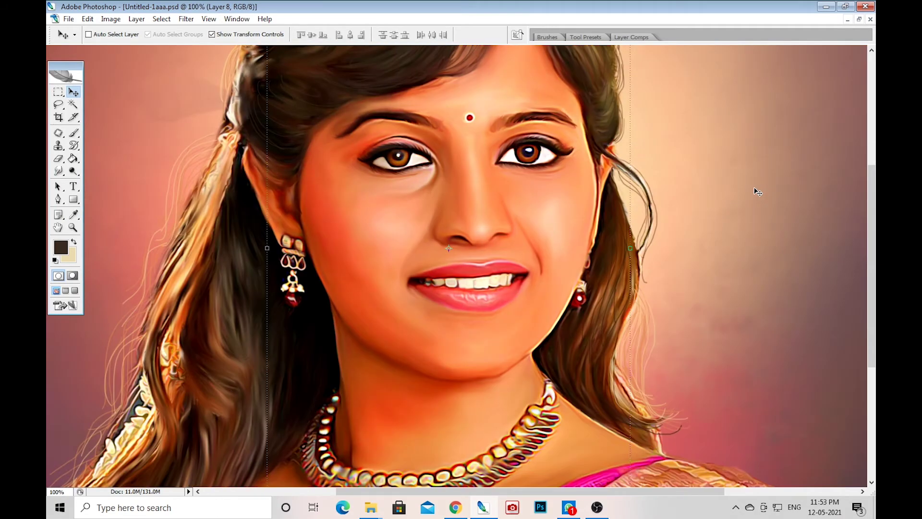
# Make Layer 10 active and shift its Color Balance toward red
pyautogui.rightClick(559, 205)
pyautogui.click(576, 214)
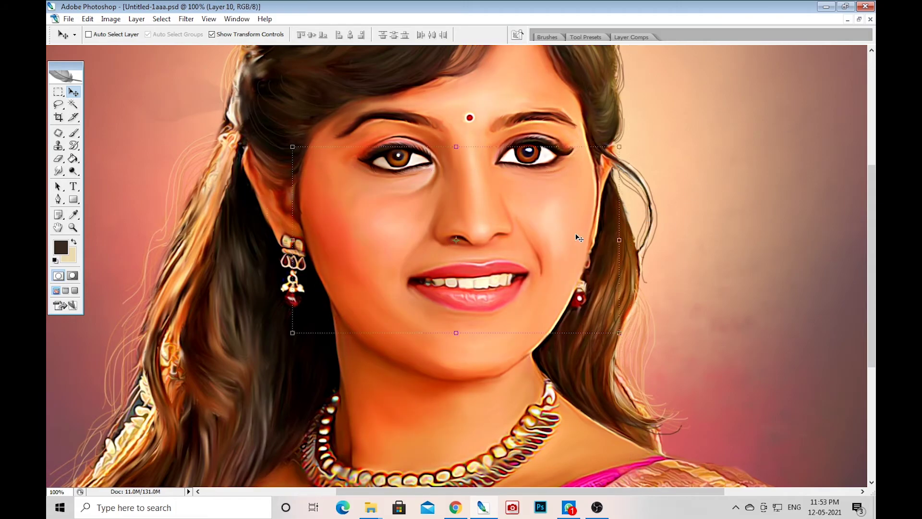
pyautogui.hotkey('ctrl', 'b')
pyautogui.moveTo(727, 215); pyautogui.dragTo(737, 216)
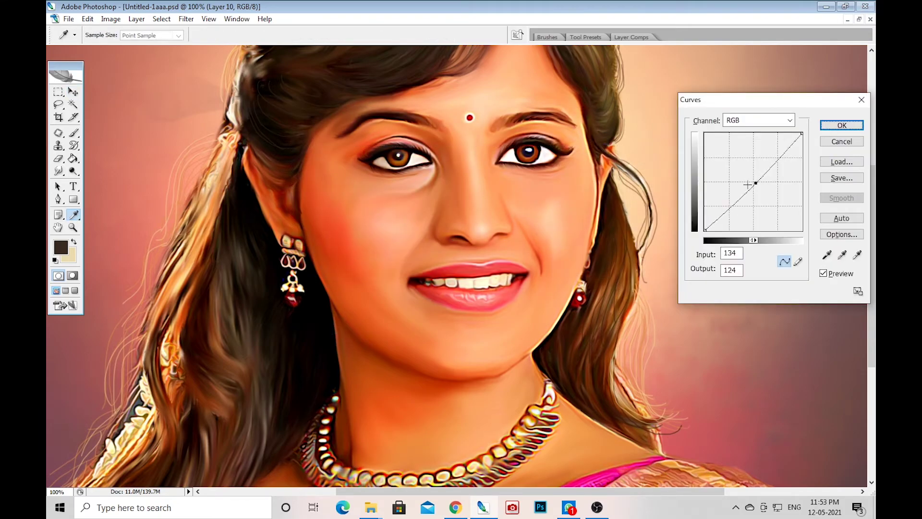
pyautogui.hotkey('ctrl', '-')
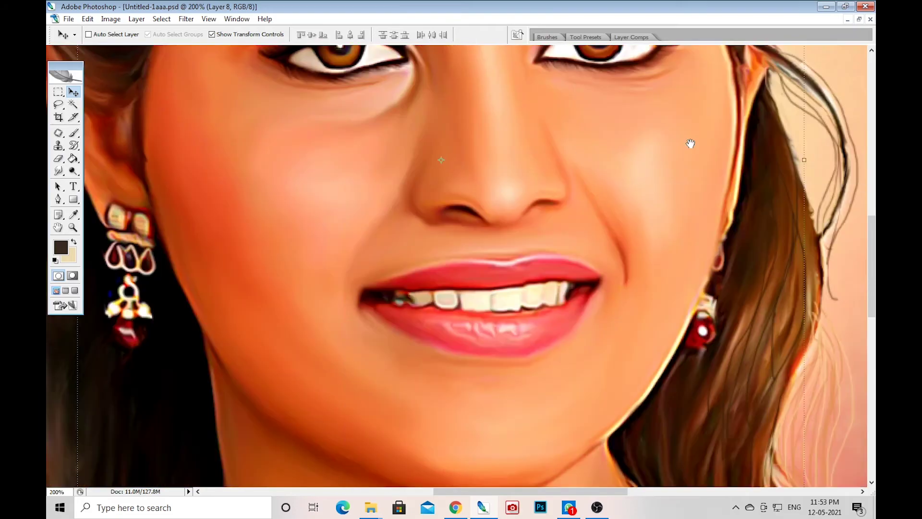
# Select the irises on Layer 1, feather them, and tint them blue with Color Balance
pyautogui.rightClick(280, 358)
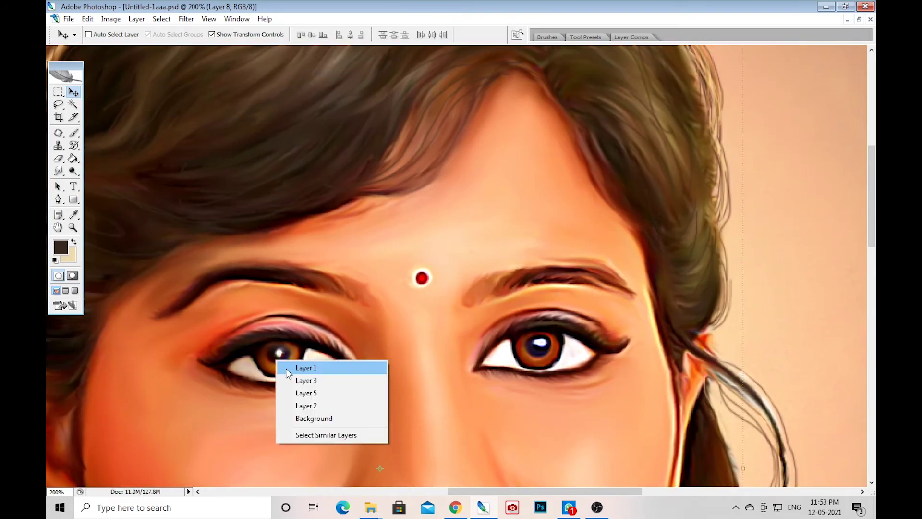
pyautogui.click(297, 367)
pyautogui.press('w')
pyautogui.click(261, 360)
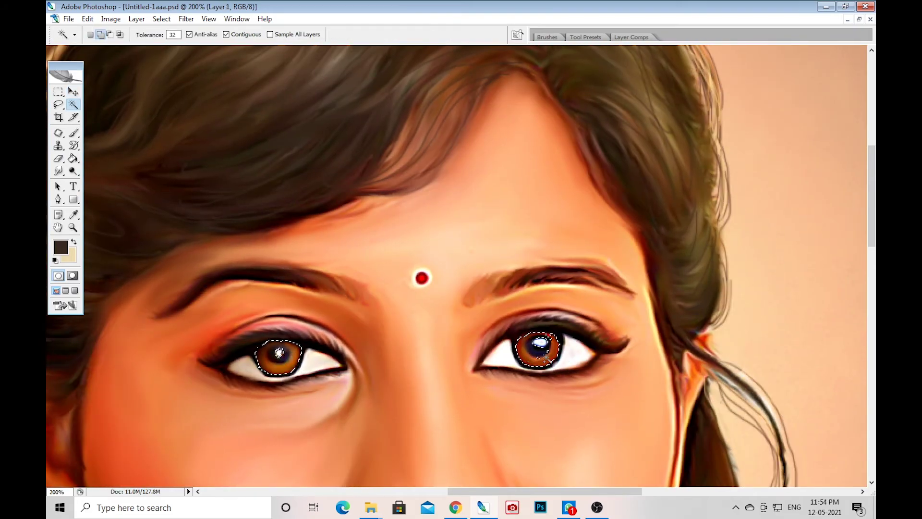
pyautogui.hotkey('ctrl', 'alt', 'd')
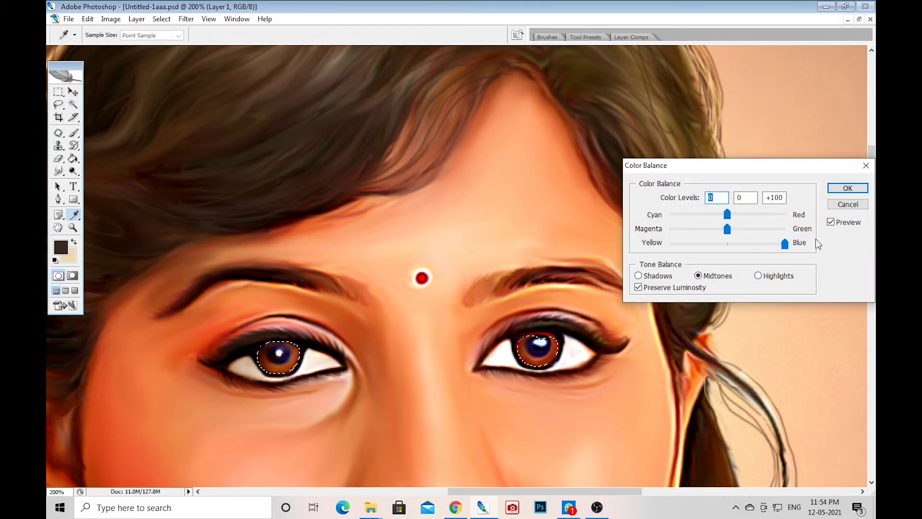
pyautogui.press('Return')
pyautogui.hotkey('ctrl', 'd')
pyautogui.hotkey('ctrl', 'alt', '0')
pyautogui.press('v')
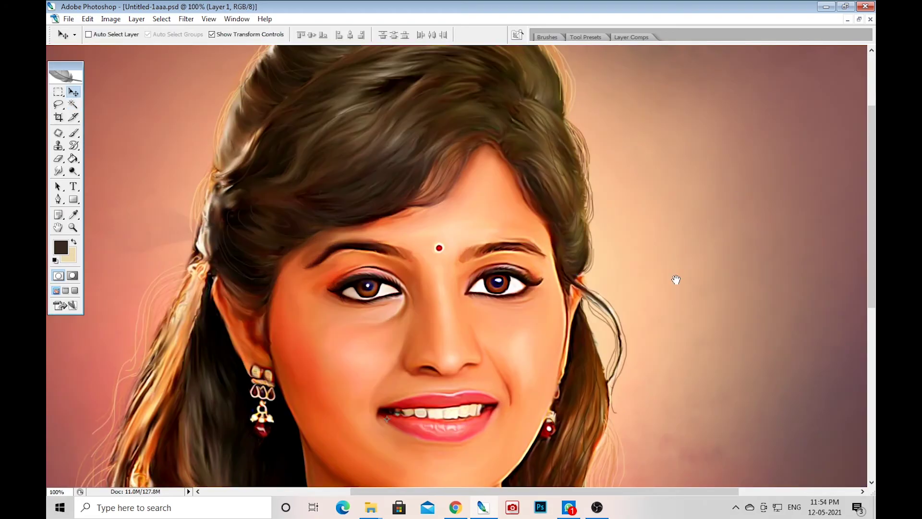
# Give Layer 9 a cooler Color Balance (-10, 0, +46) and Layer 8 Blue +39
pyautogui.rightClick(462, 360)
pyautogui.click(485, 366)
pyautogui.hotkey('ctrl', 'b')
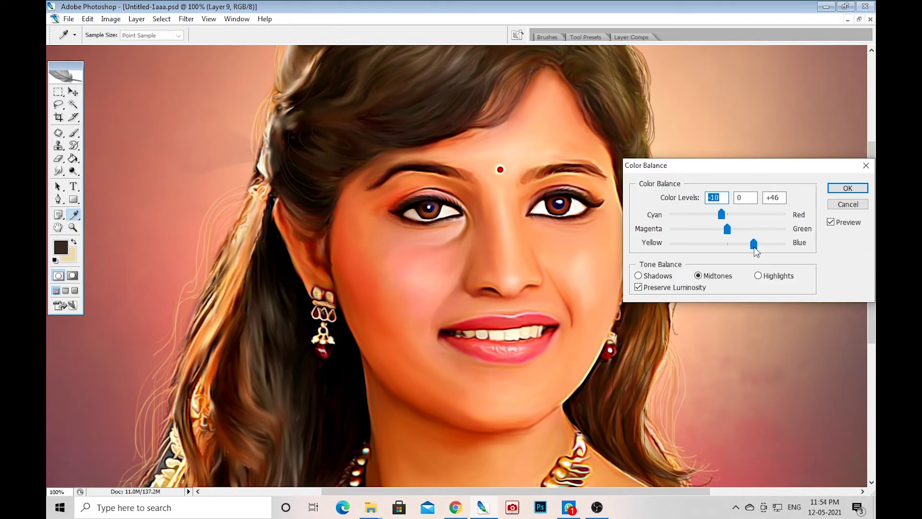
pyautogui.press('Return')
pyautogui.hotkey('ctrl', 'b')
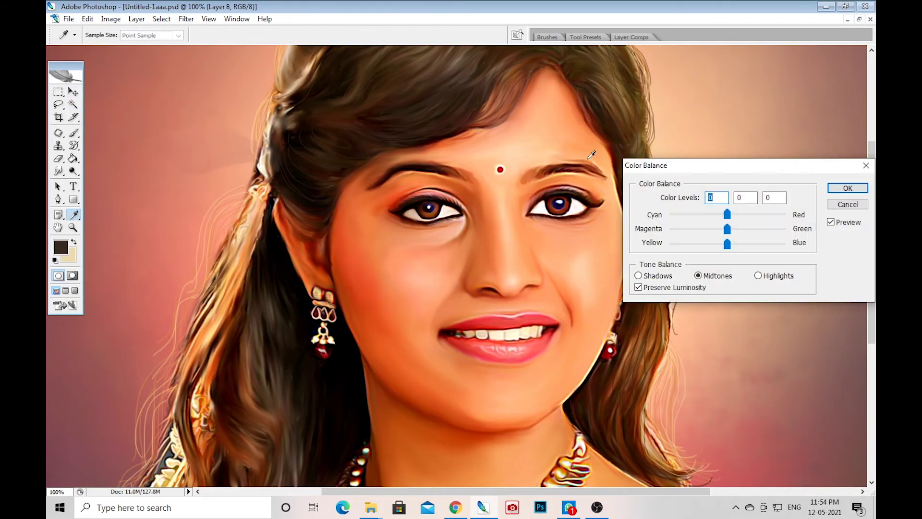
pyautogui.hotkey('ctrl', '-')
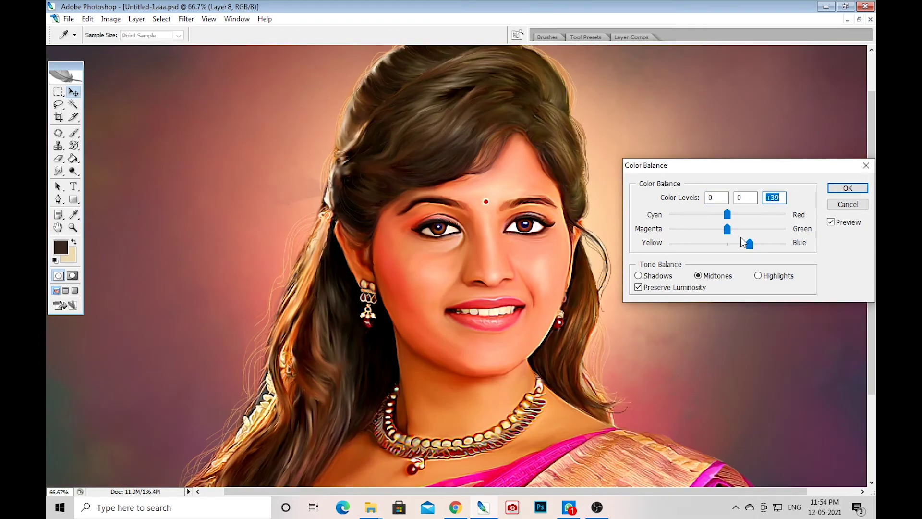
pyautogui.press('Return')
pyautogui.press('v')
pyautogui.rightClick(459, 342)
pyautogui.click(503, 360)
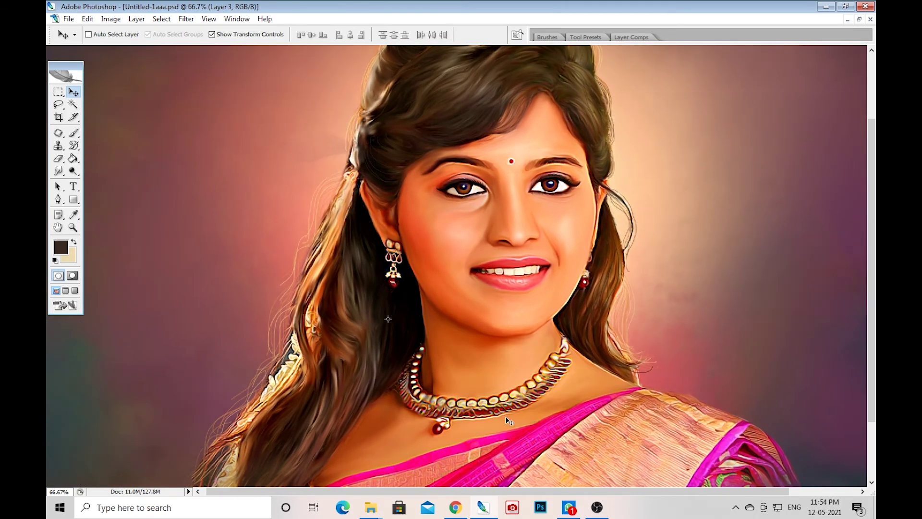
pyautogui.rightClick(392, 342)
pyautogui.click(399, 355)
# Feather a Magic Wand selection of face and neck skin and apply Color Balance Cyan -15, Blue +35
pyautogui.press('w')
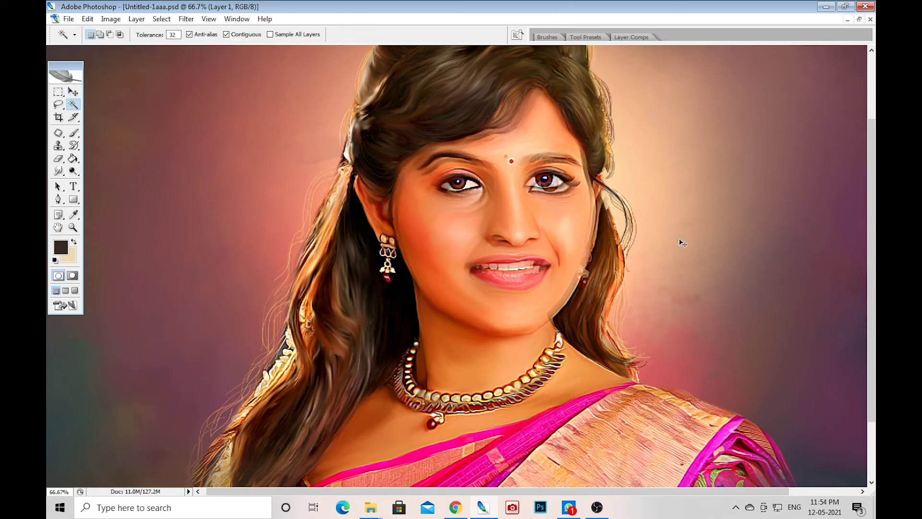
pyautogui.hotkey('ctrl', 'b')
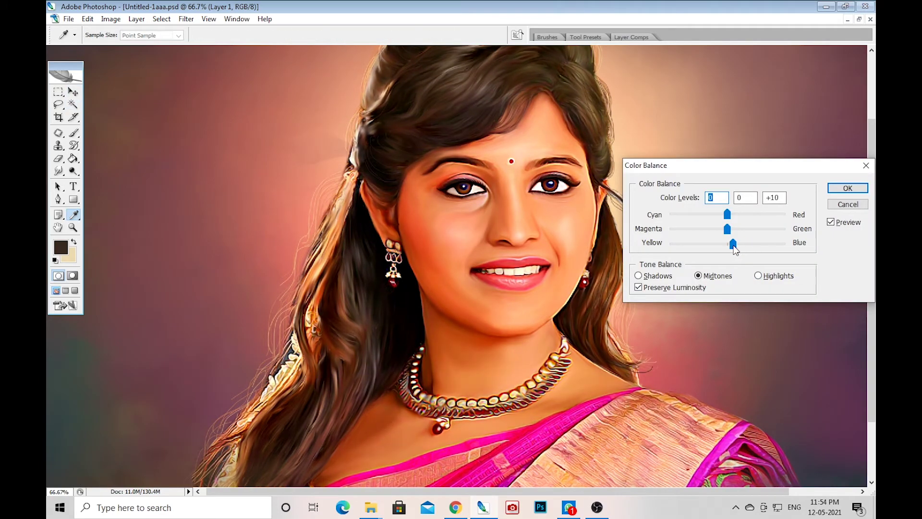
pyautogui.press('Return')
pyautogui.press('w')
pyautogui.click(489, 380)
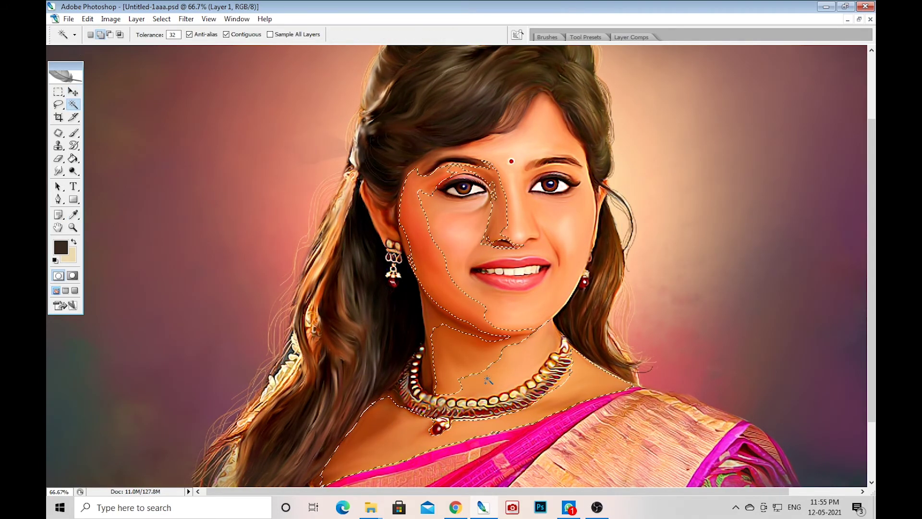
pyautogui.click(552, 206)
pyautogui.hotkey('ctrl', 'alt', 'd')
pyautogui.press('Return')
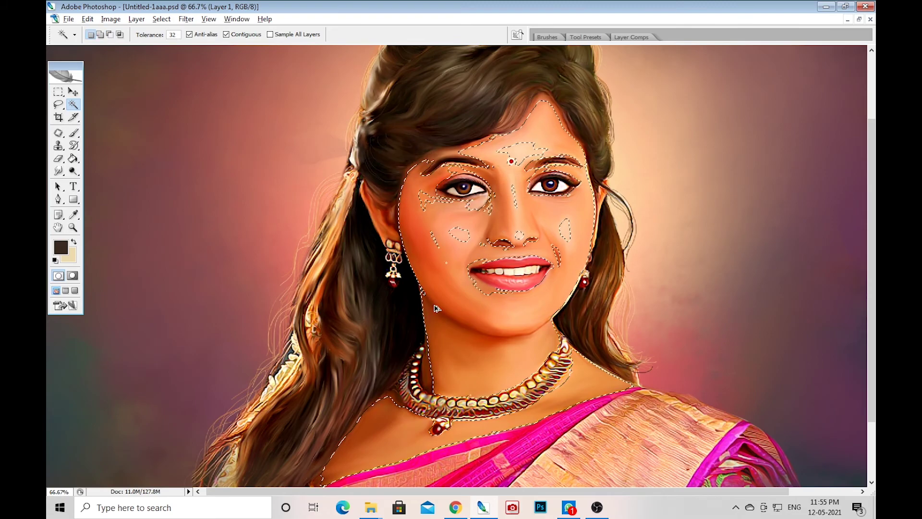
pyautogui.hotkey('ctrl', 'b')
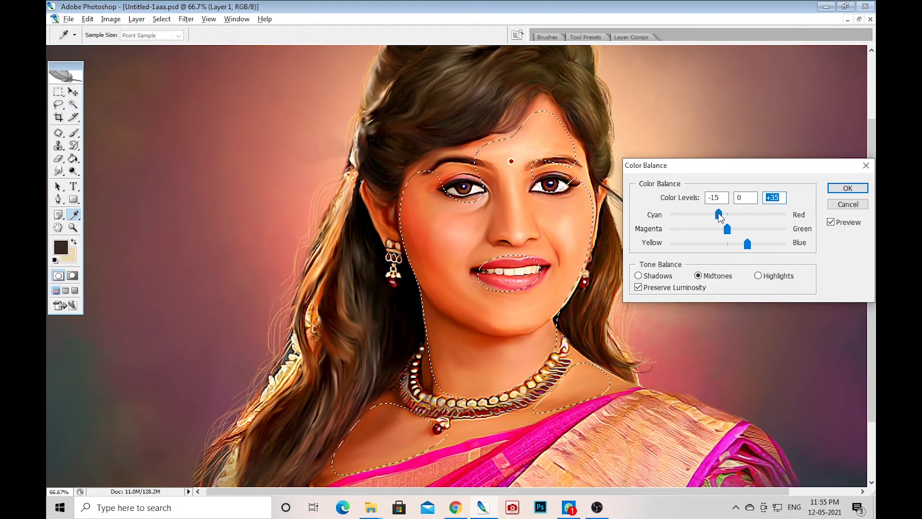
pyautogui.moveTo(749, 244); pyautogui.dragTo(754, 247)
pyautogui.press('Return')
pyautogui.hotkey('ctrl', 'd')
# Apply a red-magenta Color Balance to Layer 8
pyautogui.hotkey('ctrl', '-')
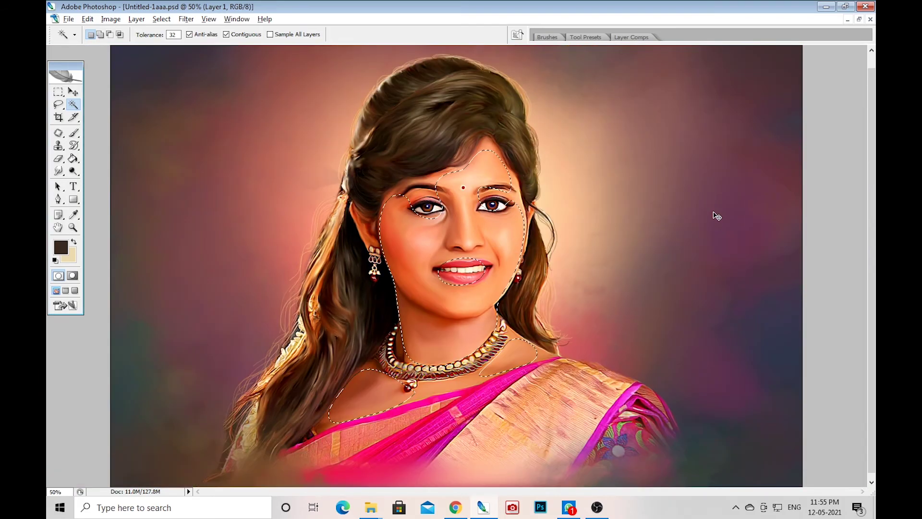
pyautogui.hotkey('ctrl', '-')
pyautogui.hotkey('ctrl', 'alt', '0')
pyautogui.hotkey('ctrl', 'alt', 'shift', 'e')
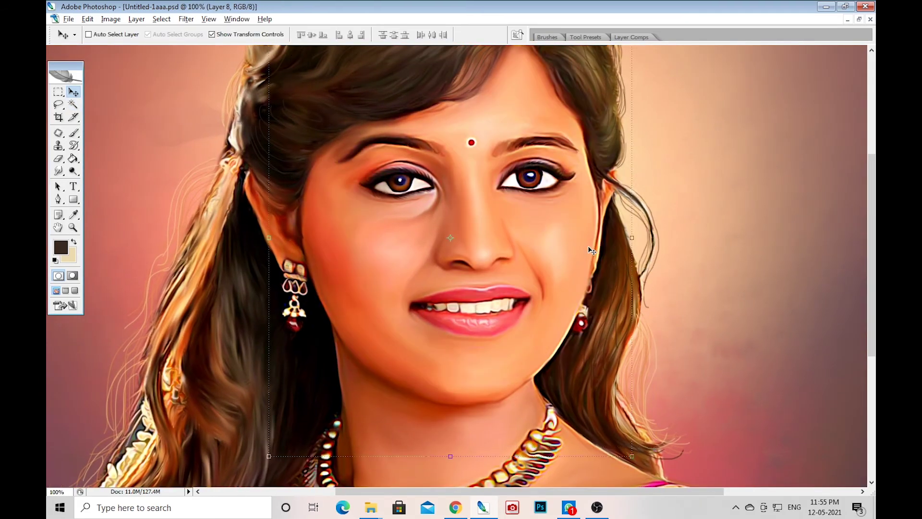
pyautogui.hotkey('ctrl', 'b')
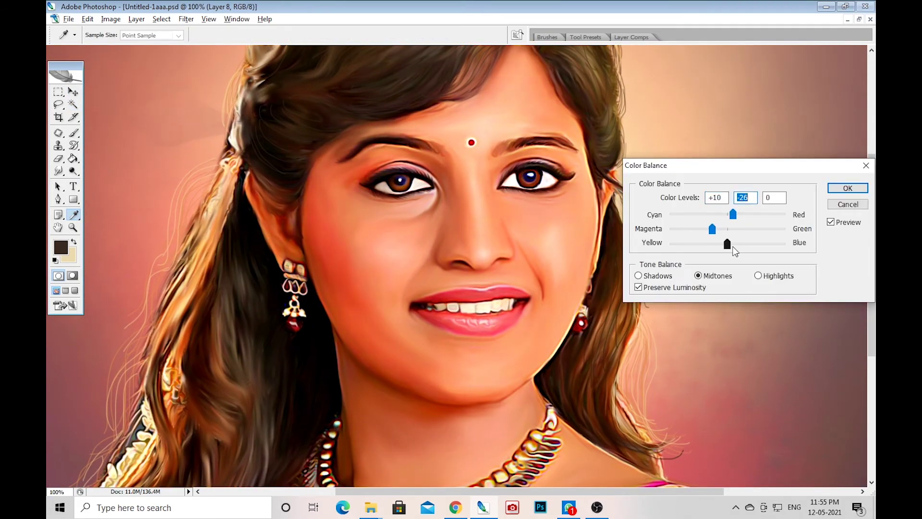
pyautogui.press('Return')
# Review the colour-corrected face and make Layer 9 the working layer
pyautogui.press('v')
pyautogui.hotkey('ctrl', '-')
pyautogui.hotkey('ctrl', 'alt', '0')
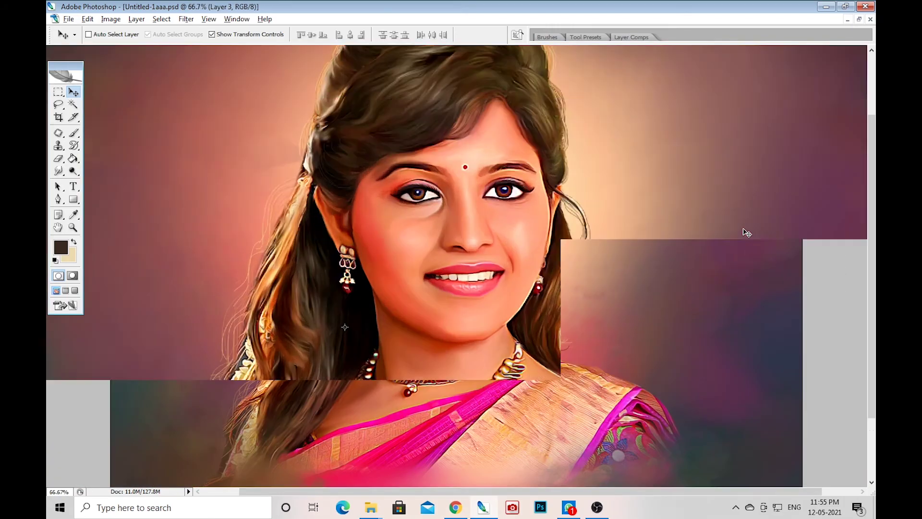
pyautogui.moveTo(528, 261); pyautogui.dragTo(587, 132)
pyautogui.hotkey('alt', '.')
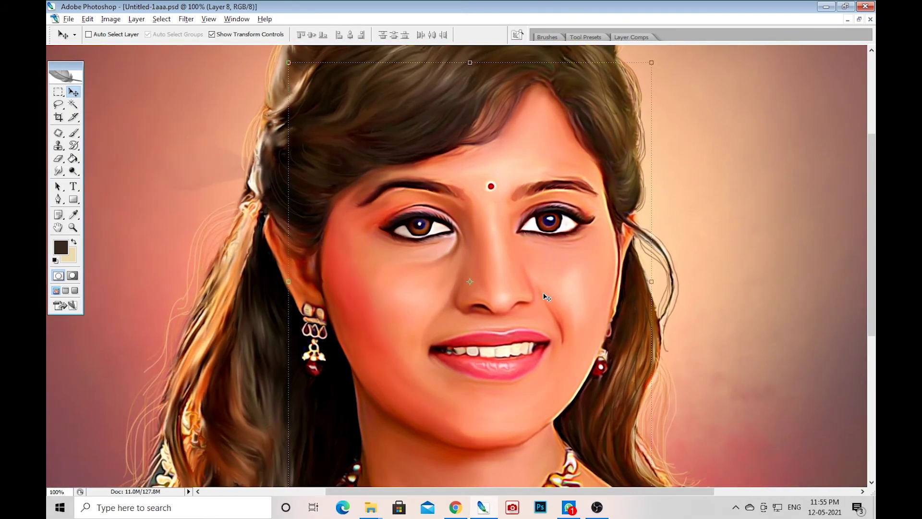
pyautogui.hotkey('ctrl', '-')
pyautogui.hotkey('ctrl', '-')
pyautogui.hotkey('ctrl', '-')
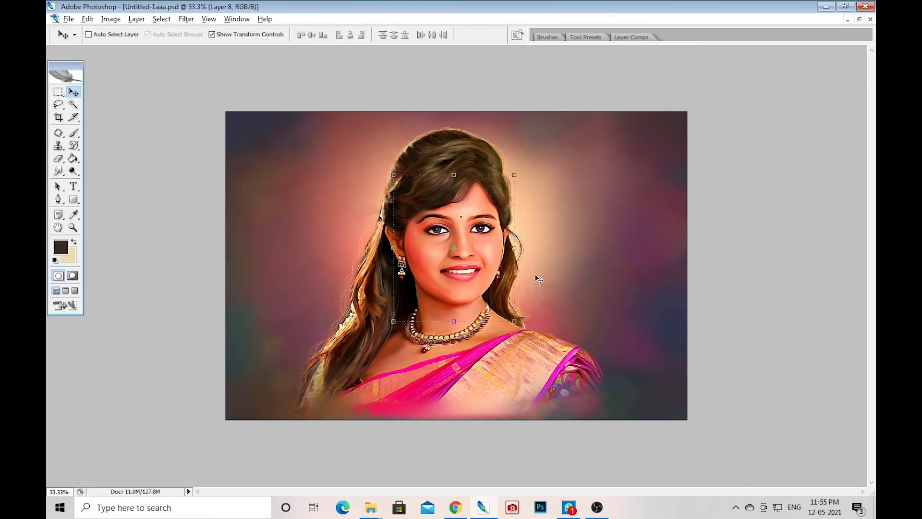
pyautogui.hotkey('ctrl', '+')
pyautogui.hotkey('ctrl', '+')
pyautogui.hotkey('ctrl', '+')
pyautogui.rightClick(528, 230)
pyautogui.click(552, 238)
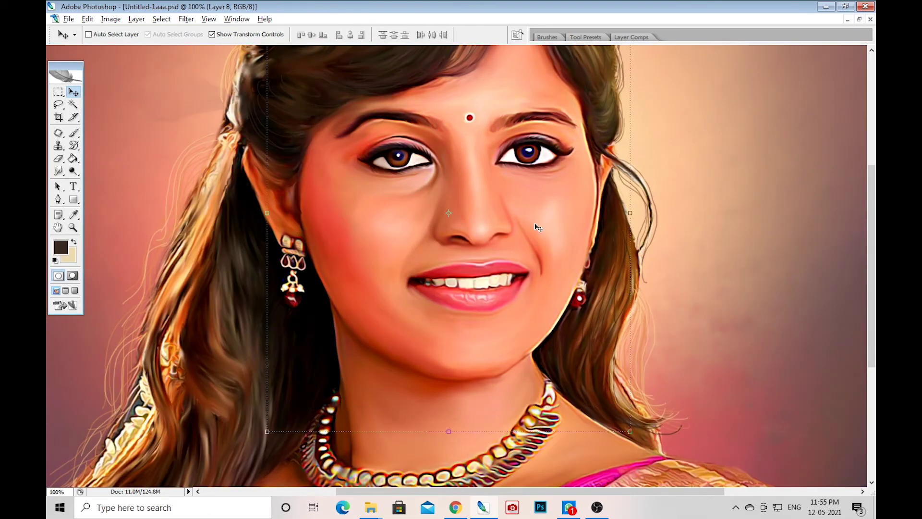
pyautogui.hotkey('ctrl', '+')
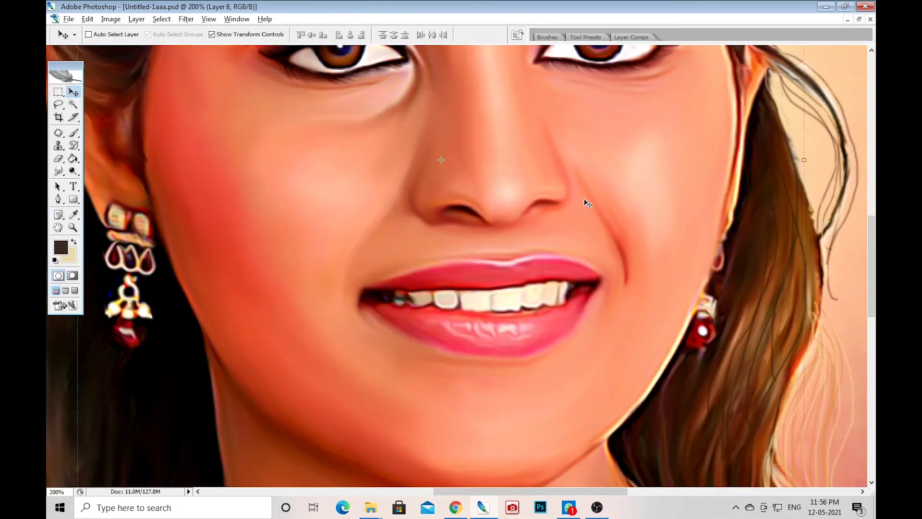
# Set a 30 px Smudge brush, then outline the left cheek skin with the Patch tool
pyautogui.scroll(3, 587, 200)
pyautogui.press('r')
pyautogui.press('[')
pyautogui.press('[')
pyautogui.press('[')
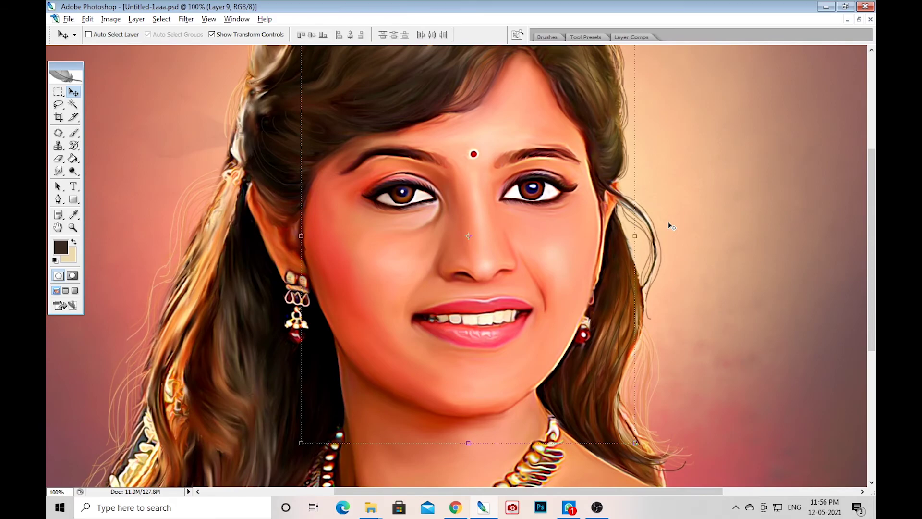
pyautogui.press('w')
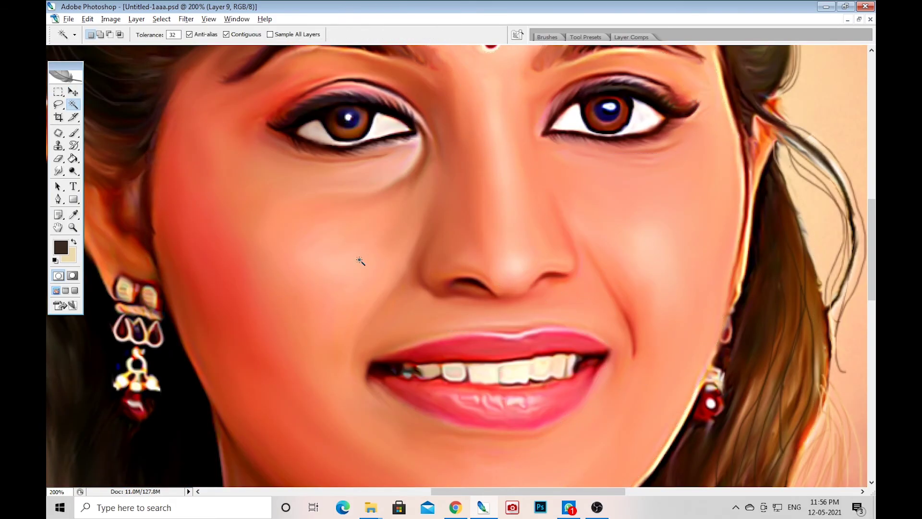
pyautogui.press('v')
pyautogui.press('j')
pyautogui.moveTo(398, 181); pyautogui.dragTo(392, 297)
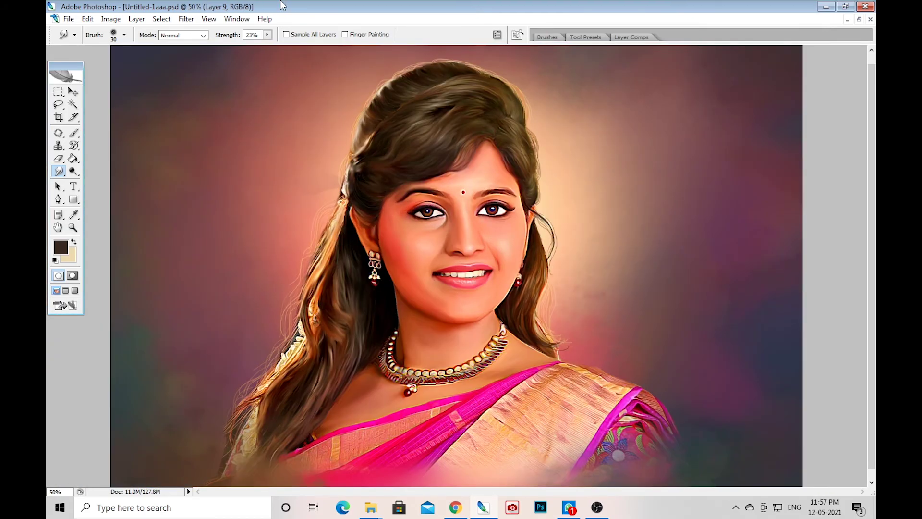
# Make Layer 3 the working layer and zoom to 200% on the mouth and chin
pyautogui.rightClick(610, 188)
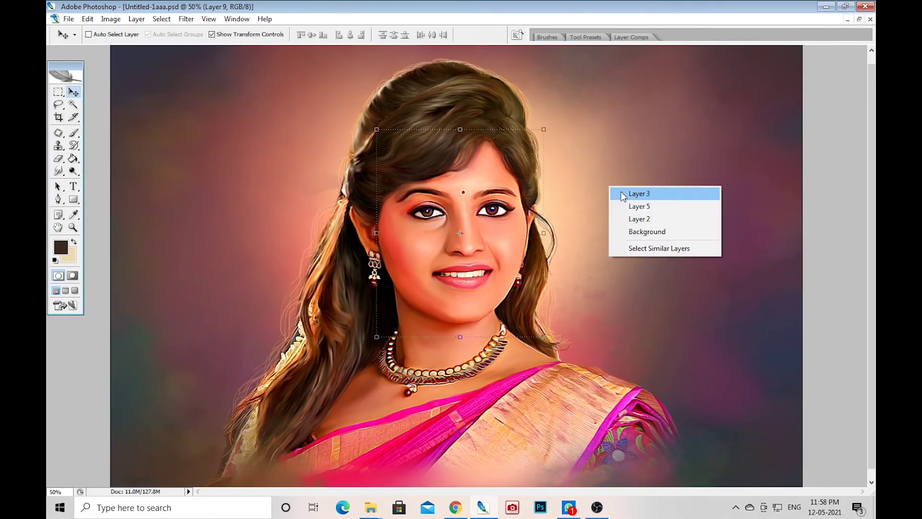
pyautogui.click(639, 194)
pyautogui.hotkey('ctrl', '+')
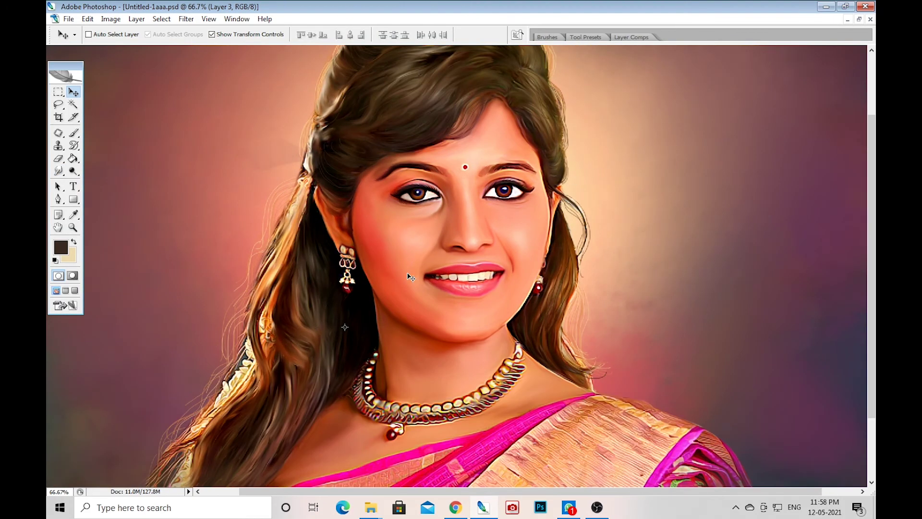
pyautogui.hotkey('ctrl', '-')
pyautogui.hotkey('ctrl', '+')
pyautogui.hotkey('ctrl', '+')
pyautogui.scroll(1, 528, 197)
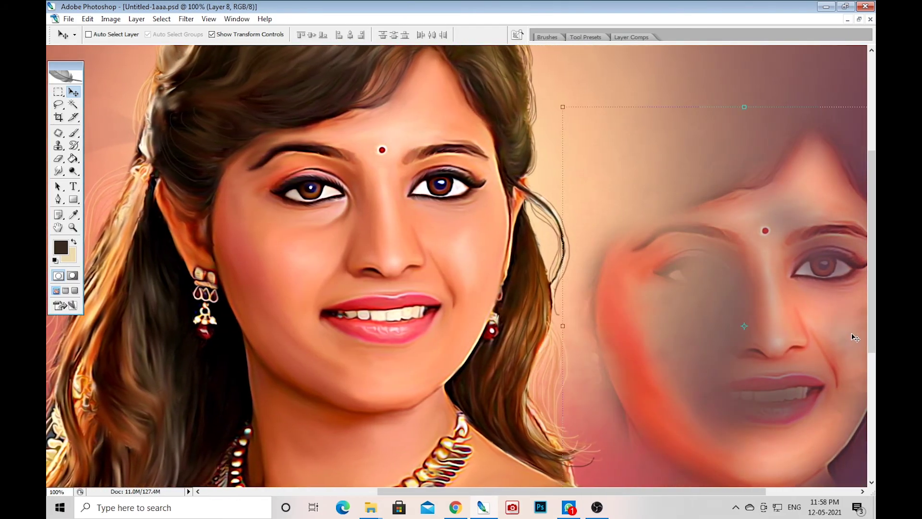
pyautogui.hotkey('ctrl', '+')
# Smudge the chin and jawline skin smooth, working on Layer 9
pyautogui.press('r')
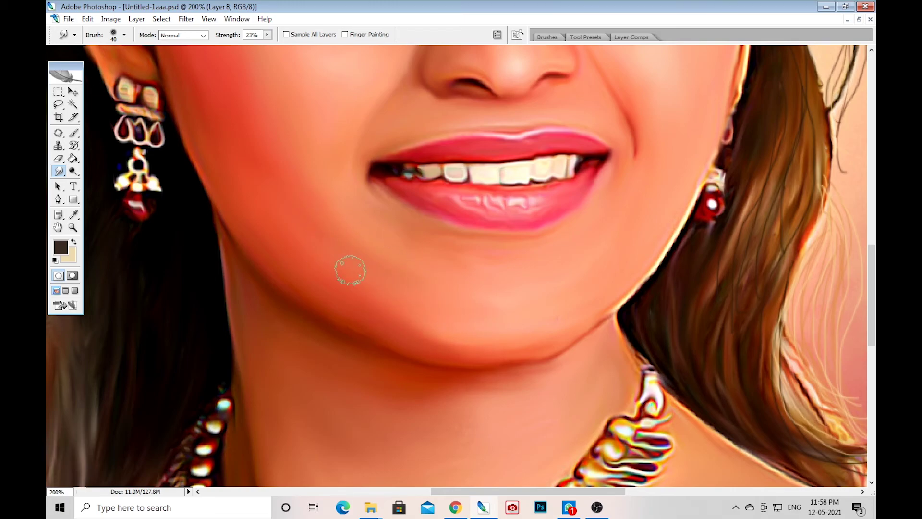
pyautogui.scroll(2, 322, 294)
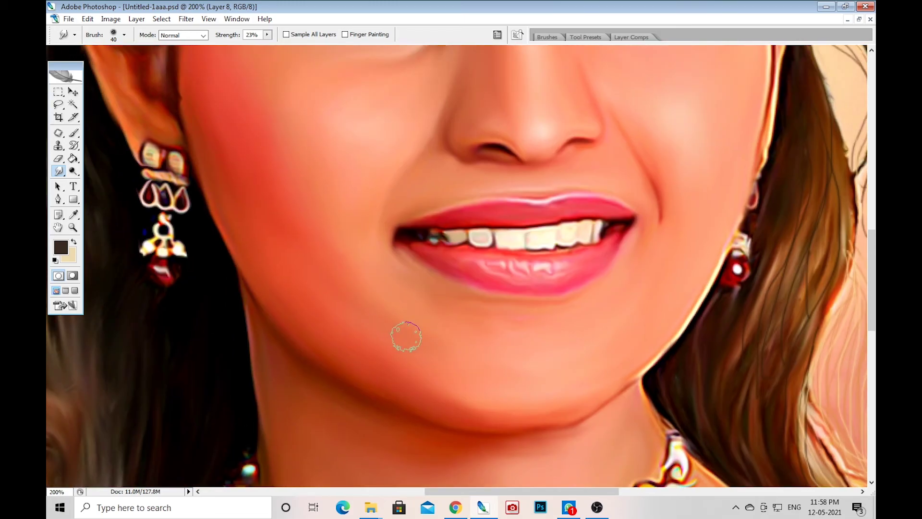
pyautogui.scroll(2, 406, 336)
pyautogui.press('v')
pyautogui.hotkey('ctrl', 'j')
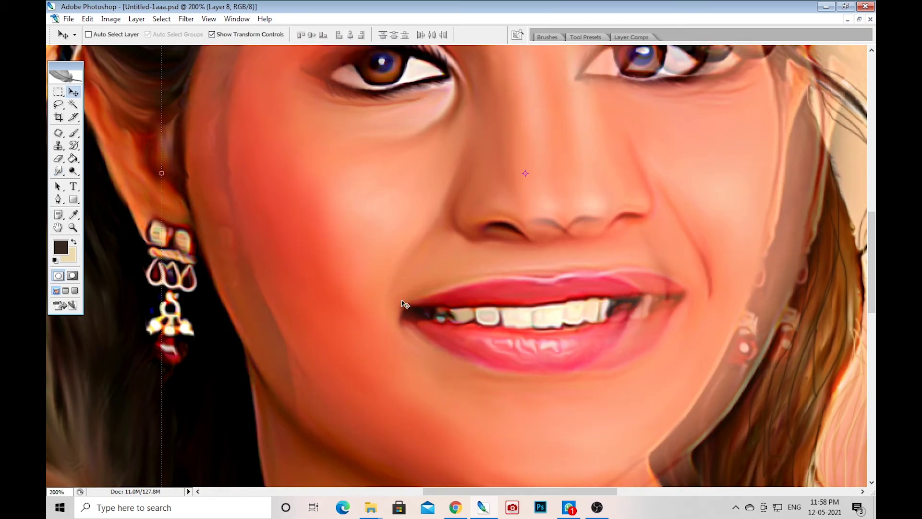
pyautogui.press('r')
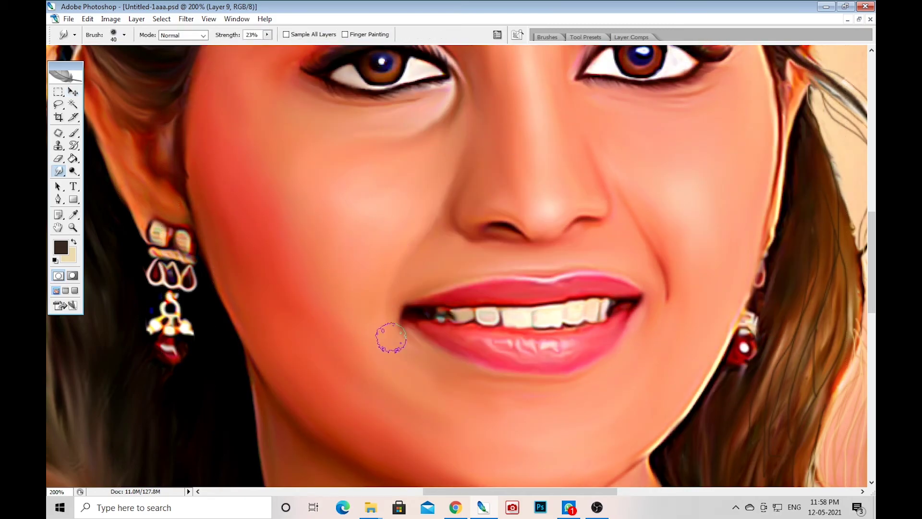
pyautogui.scroll(2, 391, 338)
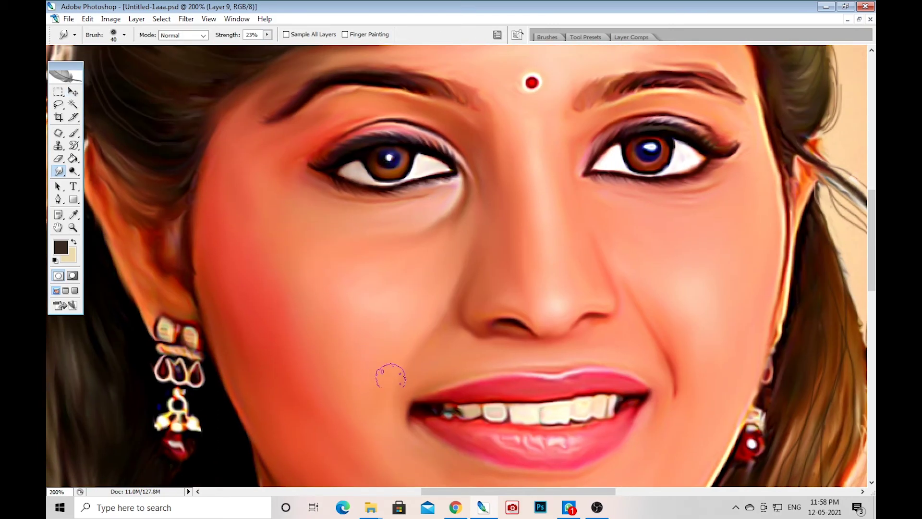
pyautogui.scroll(-2, 390, 376)
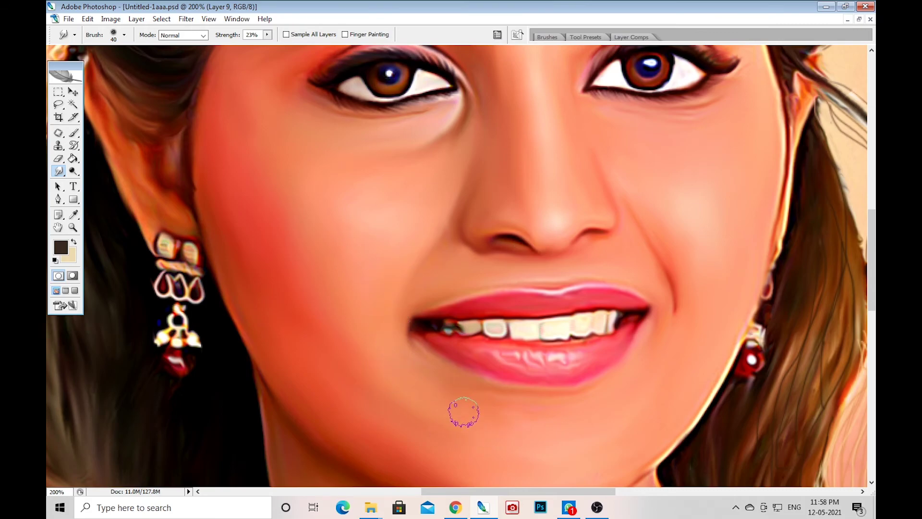
pyautogui.scroll(2, 463, 412)
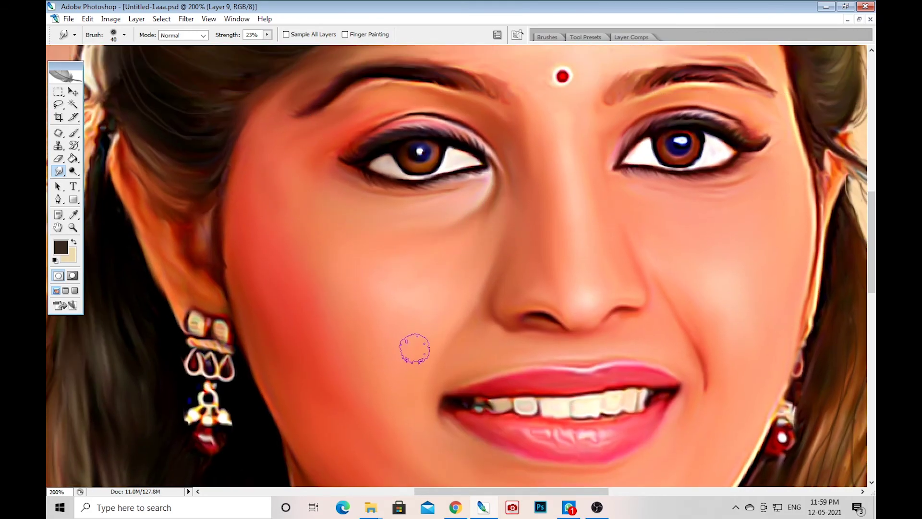
pyautogui.scroll(-4, 524, 175)
pyautogui.hscroll(4, 529, 202)
pyautogui.scroll(-3, 529, 202)
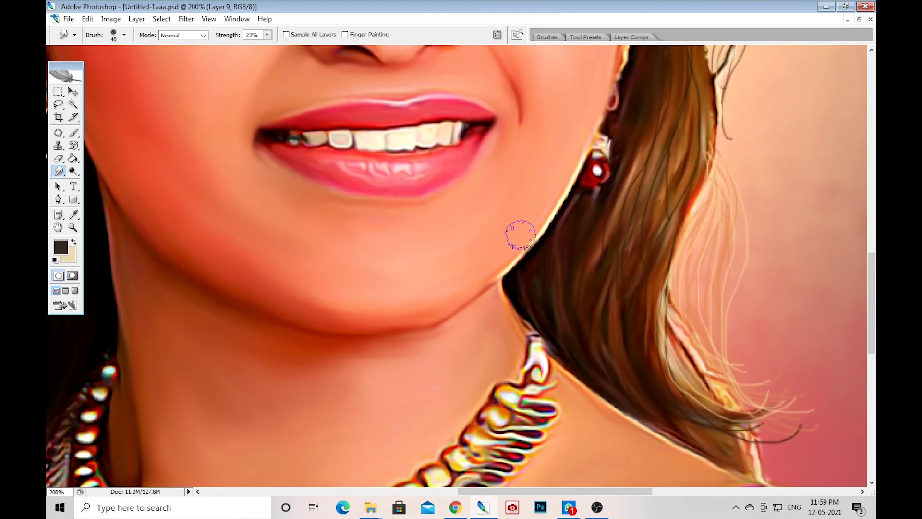
# On Layer 1, smudge the neck and shoulder skin, then zoom out to the whole portrait
pyautogui.keyDown('ctrl'); pyautogui.rightClick(503, 329); pyautogui.keyUp('ctrl')
pyautogui.click(528, 379)
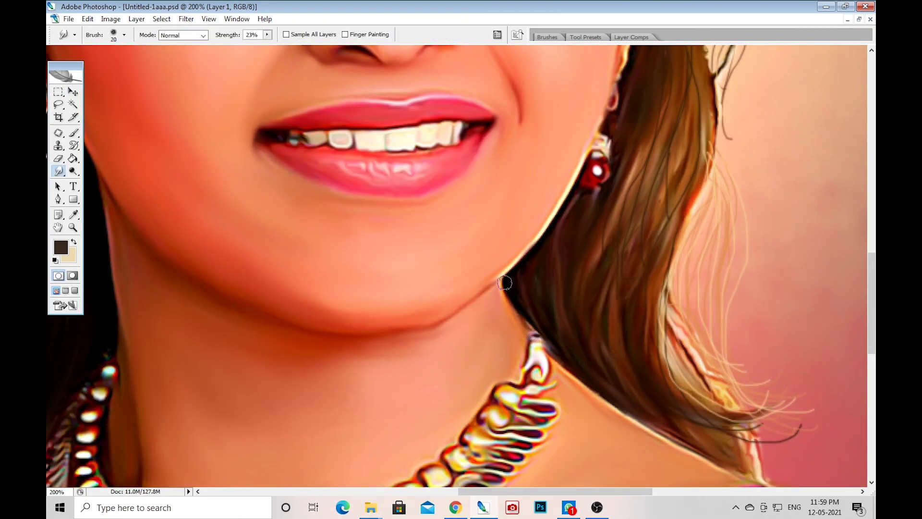
pyautogui.scroll(-2, 514, 382)
pyautogui.scroll(-3, 480, 365)
pyautogui.hscroll(-4, 353, 326)
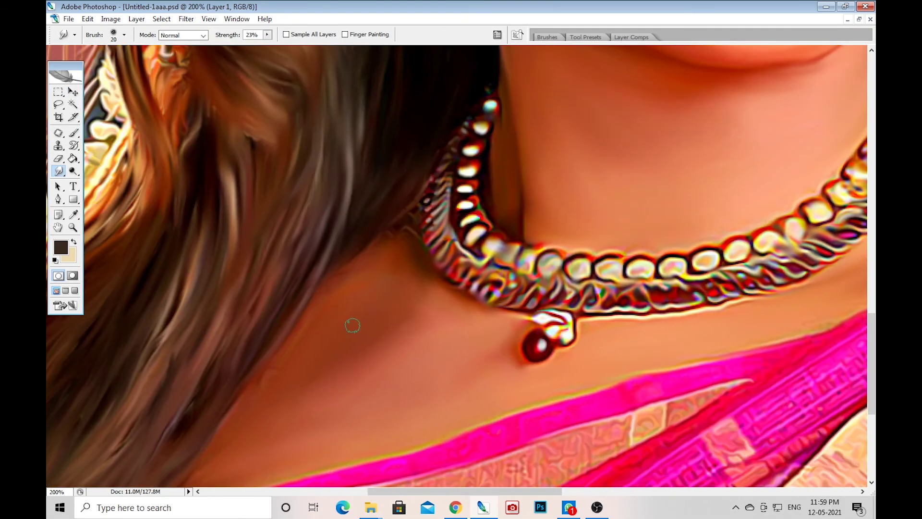
pyautogui.scroll(-3, 326, 298)
pyautogui.hscroll(-2, 299, 315)
pyautogui.hscroll(-2, 288, 288)
pyautogui.scroll(-1, 272, 313)
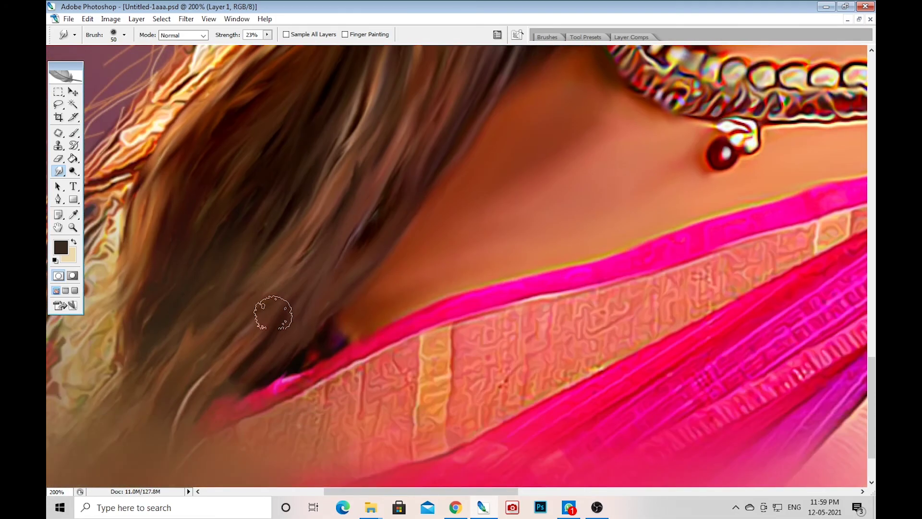
pyautogui.scroll(3, 312, 219)
pyautogui.scroll(3, 391, 154)
pyautogui.hscroll(2, 391, 154)
pyautogui.scroll(2, 542, 373)
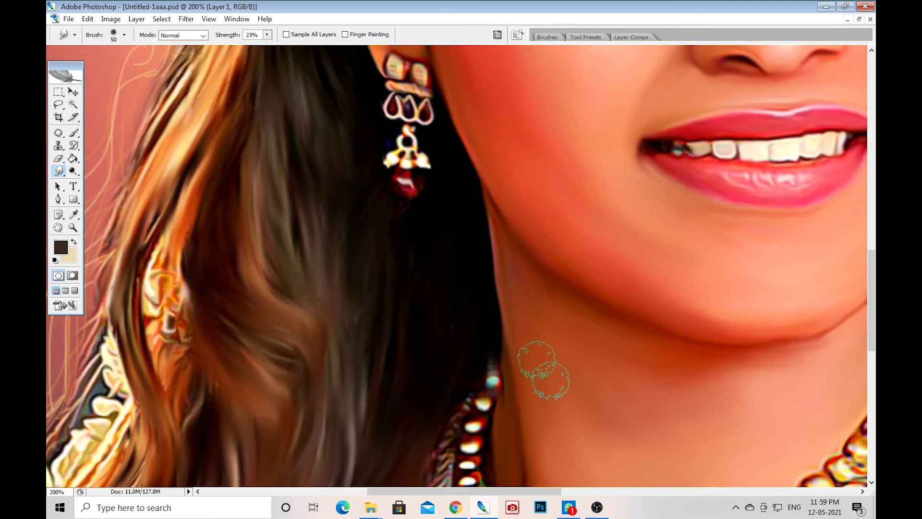
pyautogui.scroll(3, 644, 361)
pyautogui.hscroll(3, 645, 362)
pyautogui.hotkey('ctrl', '-')
pyautogui.hotkey('ctrl', '-')
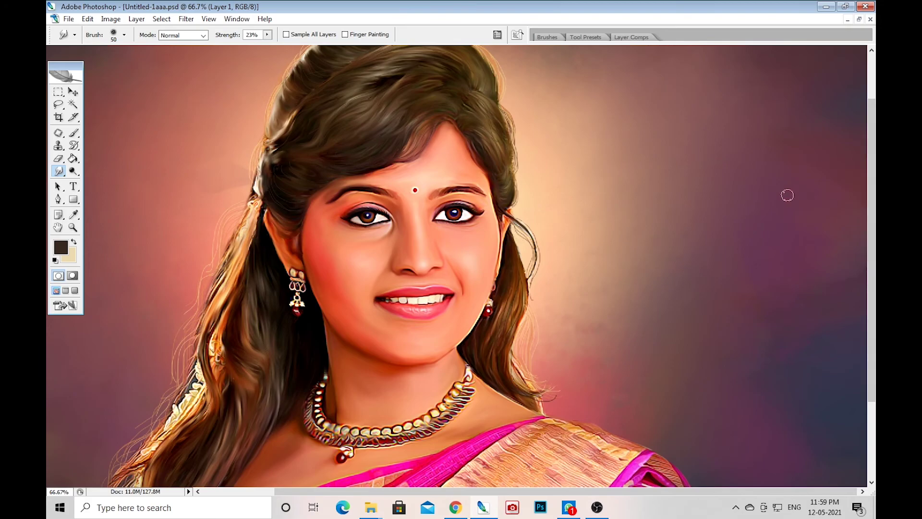
# Fit the full image in view and select the Smudge tool with its brush presets
pyautogui.hotkey('ctrl', '-')
pyautogui.press('v')
pyautogui.hotkey('ctrl', '-')
pyautogui.hotkey('ctrl', '+')
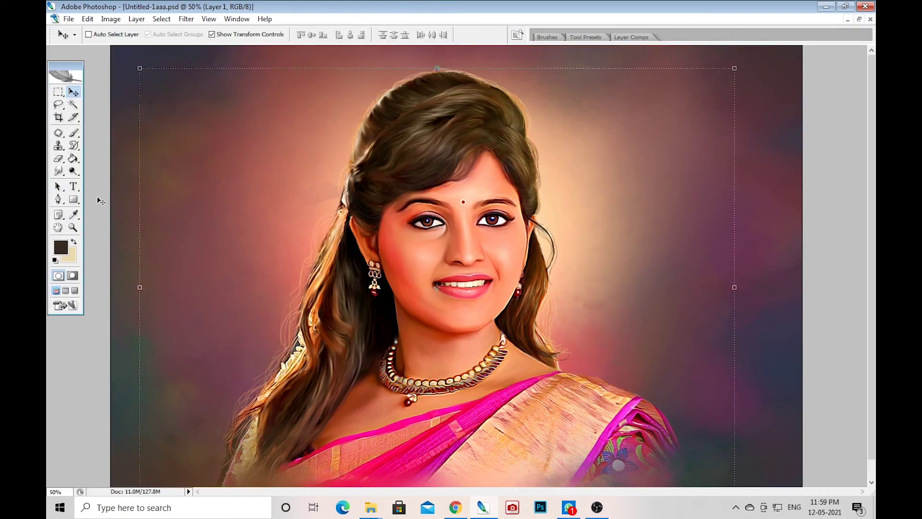
pyautogui.click(58, 170)
pyautogui.click(96, 191)
pyautogui.click(124, 34)
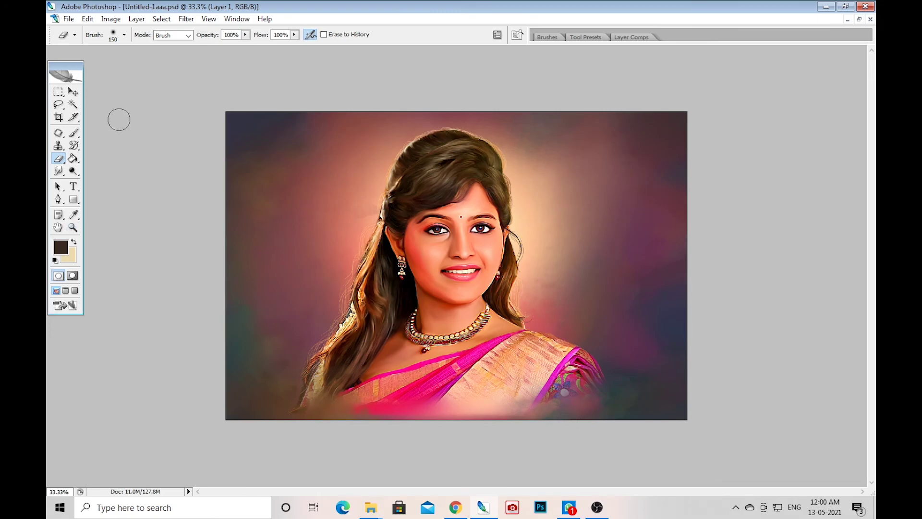
# Try the Sharpen and Eraser tools, then settle back on the Smudge tool
pyautogui.rightClick(58, 170)
pyautogui.click(96, 181)
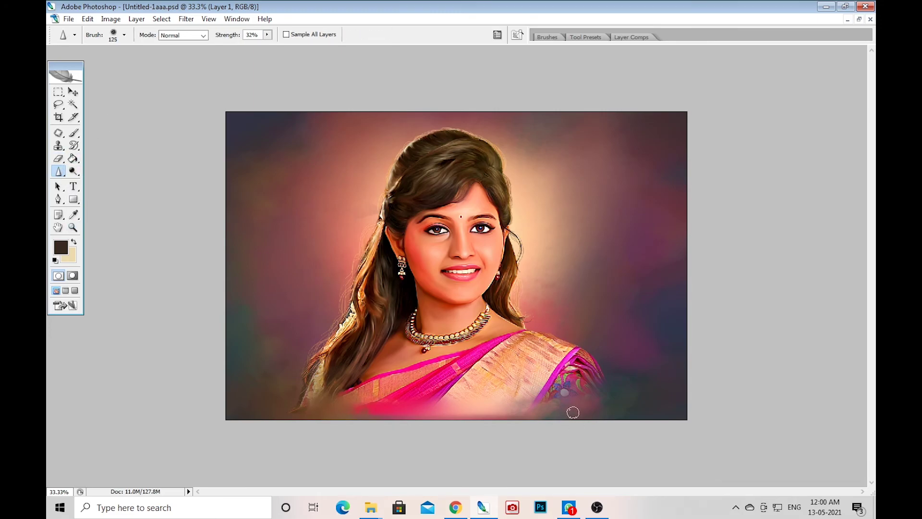
pyautogui.rightClick(64, 174)
pyautogui.click(96, 191)
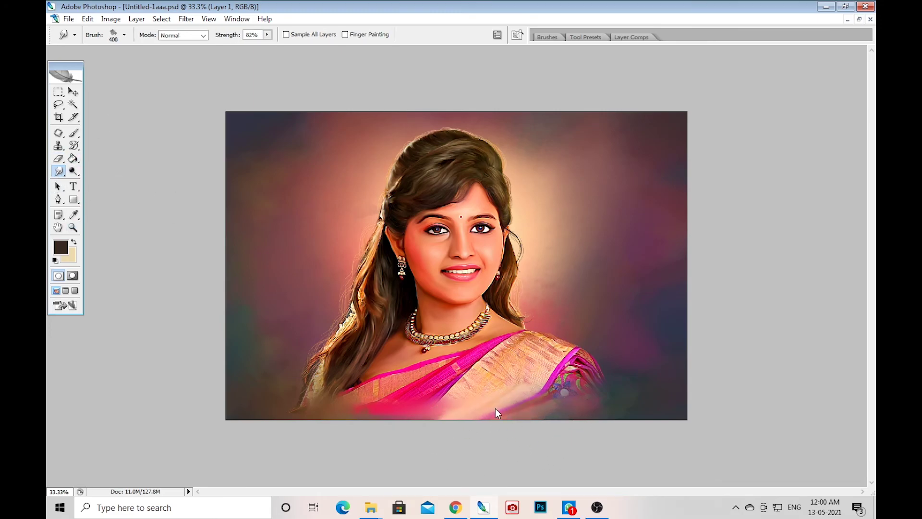
pyautogui.press('e')
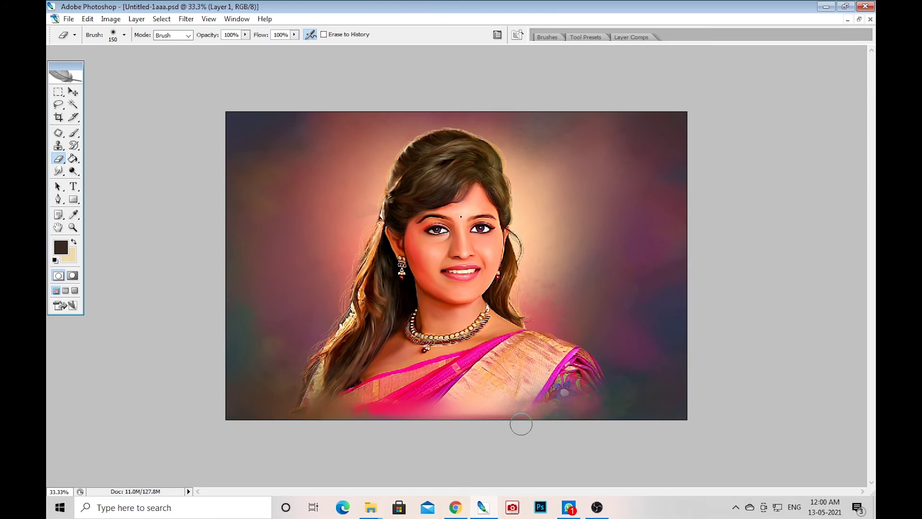
pyautogui.rightClick(58, 171)
pyautogui.click(97, 191)
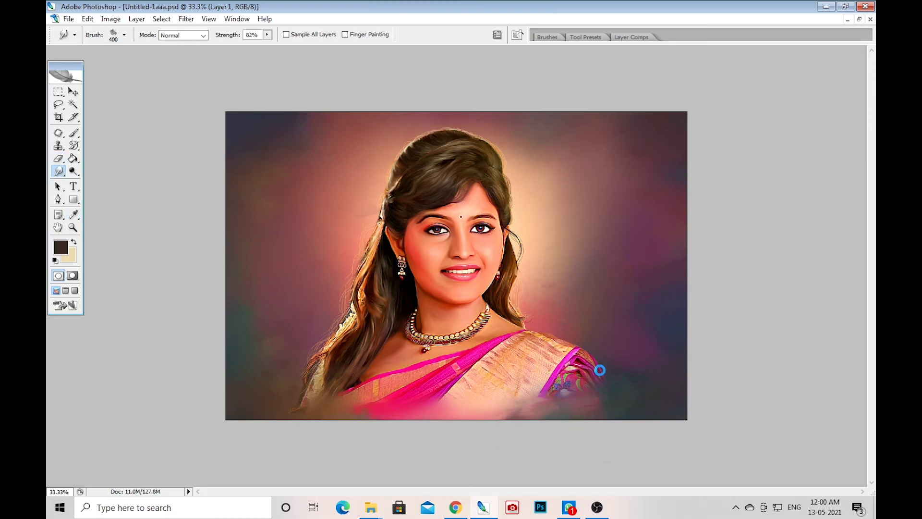
pyautogui.press('v')
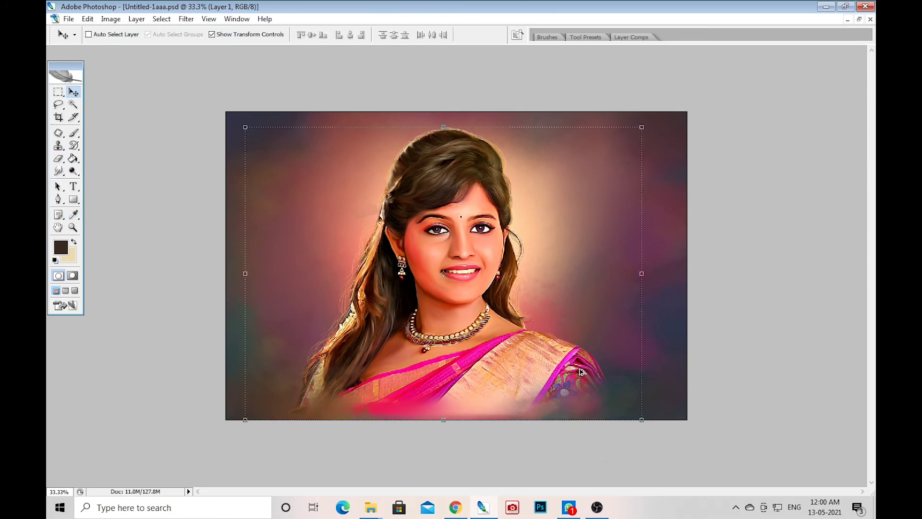
pyautogui.rightClick(59, 170)
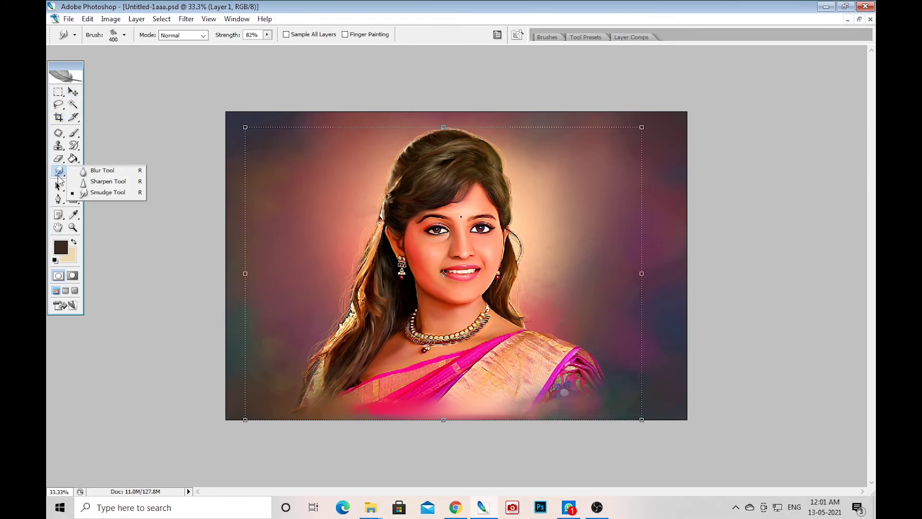
pyautogui.click(107, 181)
pyautogui.rightClick(58, 170)
pyautogui.click(95, 193)
# With the 1150 textured brush at size 500, smudge the bottom edge into a soft pink fade
pyautogui.click(124, 35)
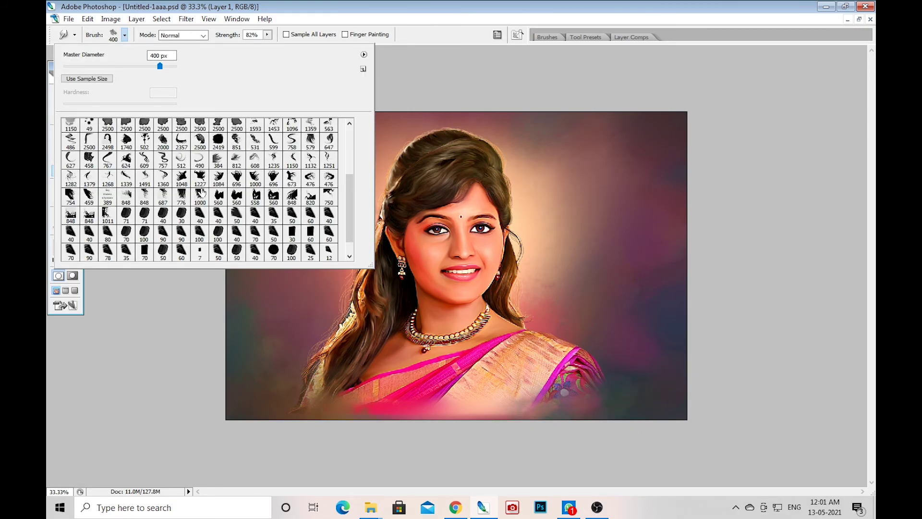
pyautogui.scroll(2, 169, 184)
pyautogui.scroll(3, 169, 184)
pyautogui.scroll(1, 169, 184)
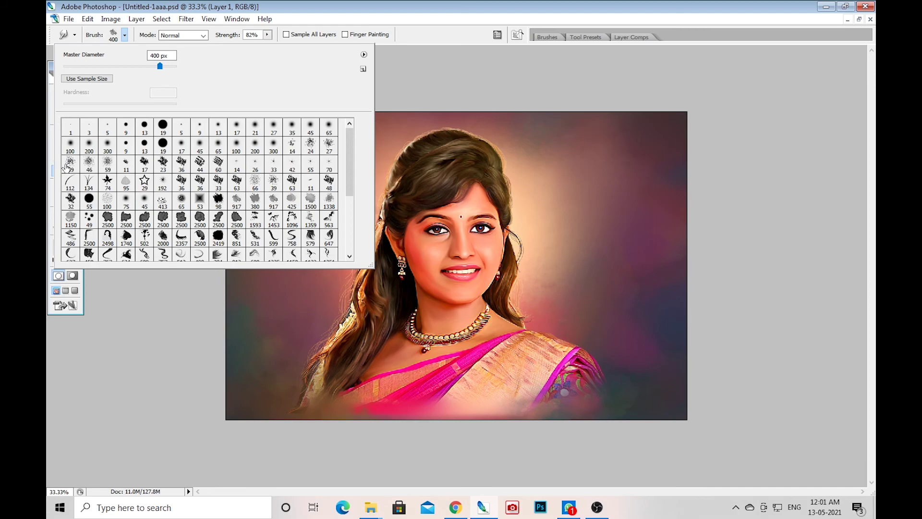
pyautogui.scroll(-6, 313, 224)
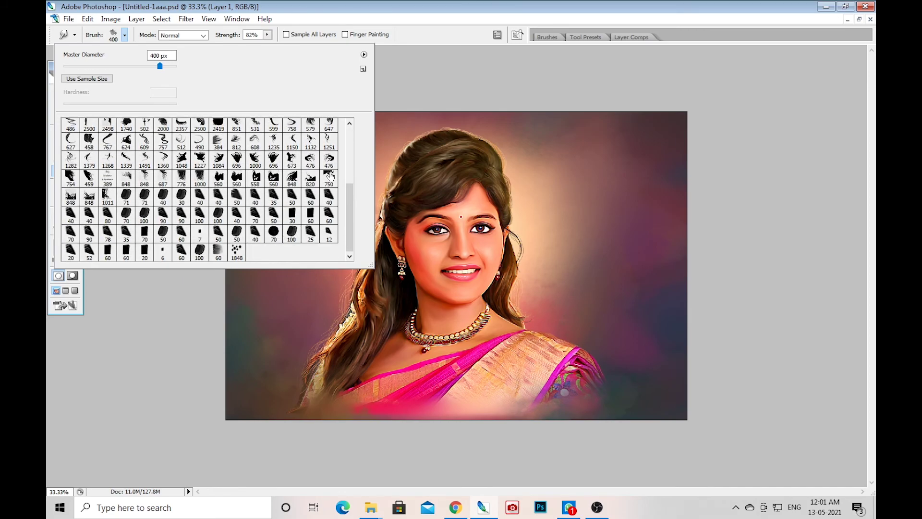
pyautogui.click(74, 142)
pyautogui.click(144, 394)
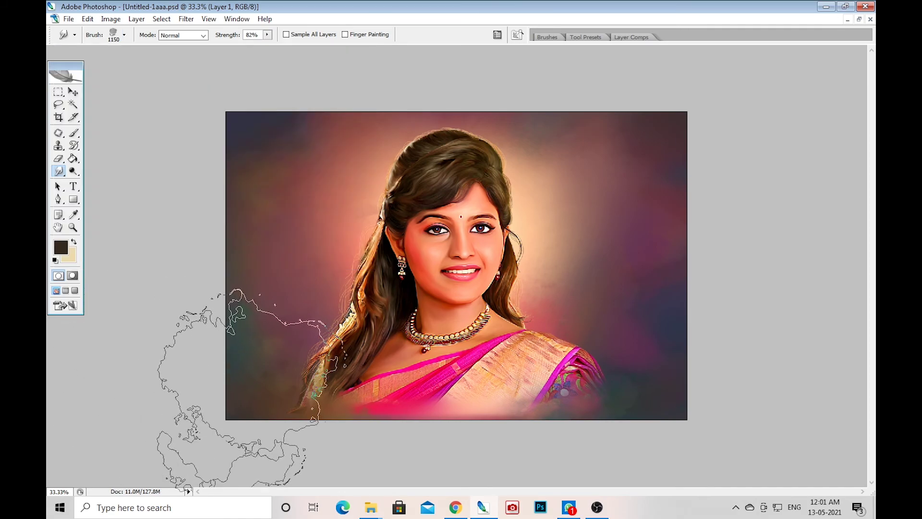
pyautogui.press('[')
pyautogui.press('[')
pyautogui.press('[')
pyautogui.moveTo(288, 452); pyautogui.dragTo(661, 344)
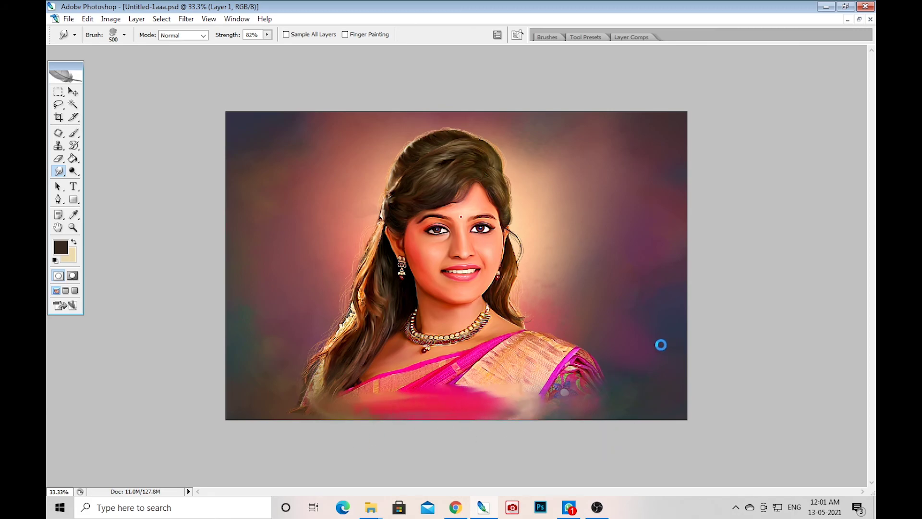
# Make Layer 1 the working layer and switch the Smudge brush to a new shape, enlarged to 800
pyautogui.press('v')
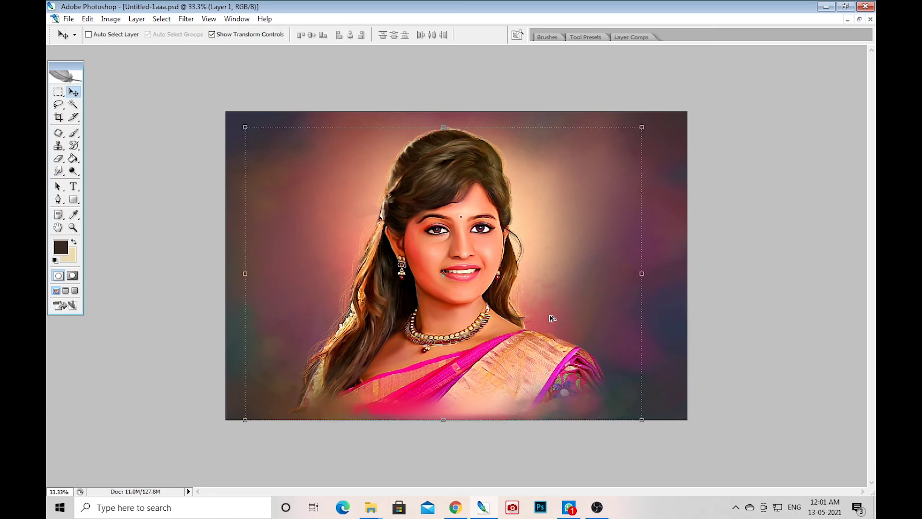
pyautogui.rightClick(499, 345)
pyautogui.click(502, 352)
pyautogui.press('r')
pyautogui.click(125, 35)
pyautogui.scroll(1, 101, 141)
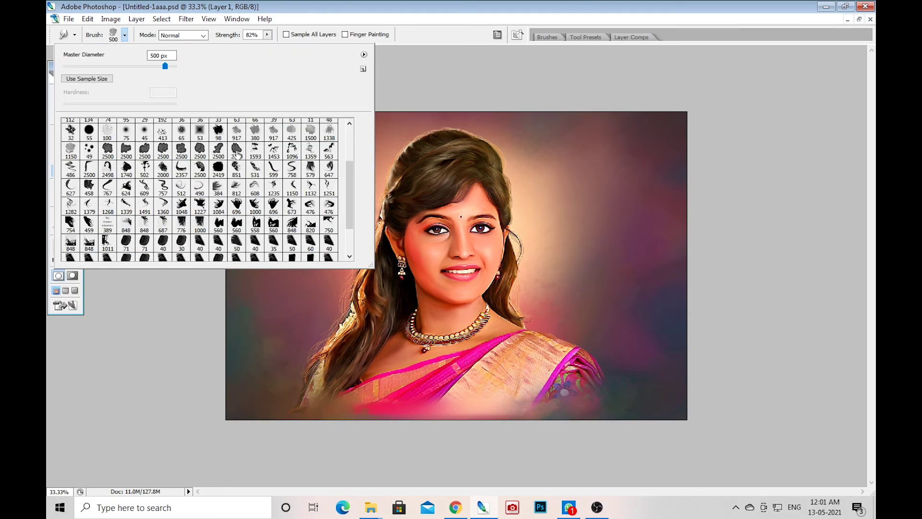
pyautogui.doubleClick(182, 133)
pyautogui.press(']')
pyautogui.press(']')
pyautogui.press(']')
pyautogui.press('v')
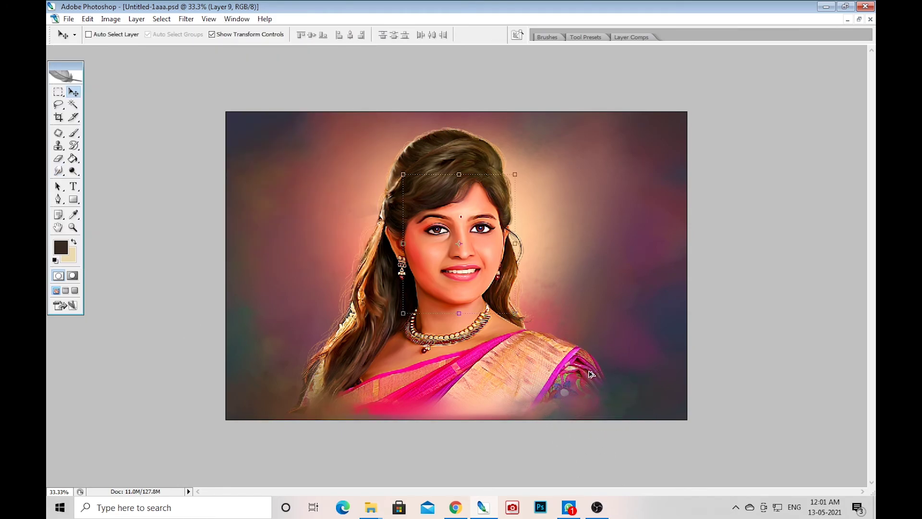
# Reselect Layer 1 and shrink the Smudge brush to 300
pyautogui.rightClick(539, 373)
pyautogui.click(552, 380)
pyautogui.press('r')
pyautogui.press('[')
pyautogui.press('[')
pyautogui.press('[')
pyautogui.press('[')
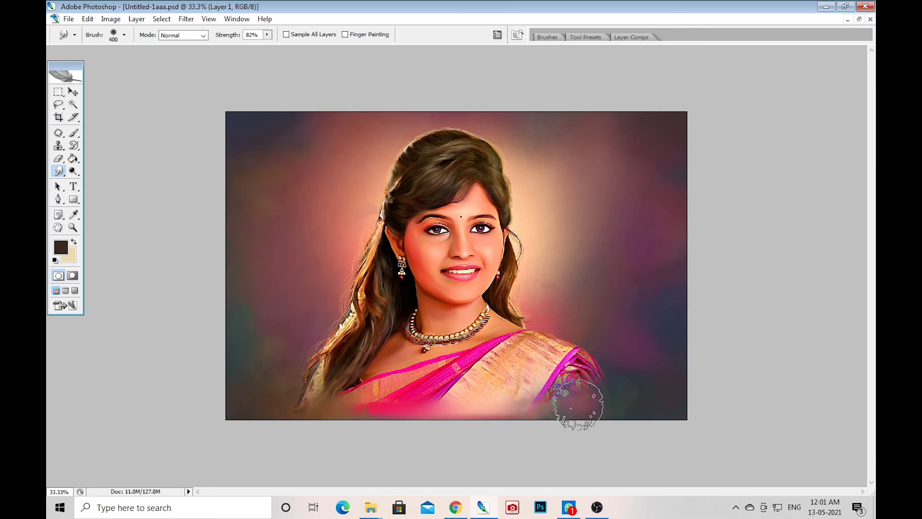
pyautogui.press('[')
pyautogui.press('v')
pyautogui.rightClick(321, 370)
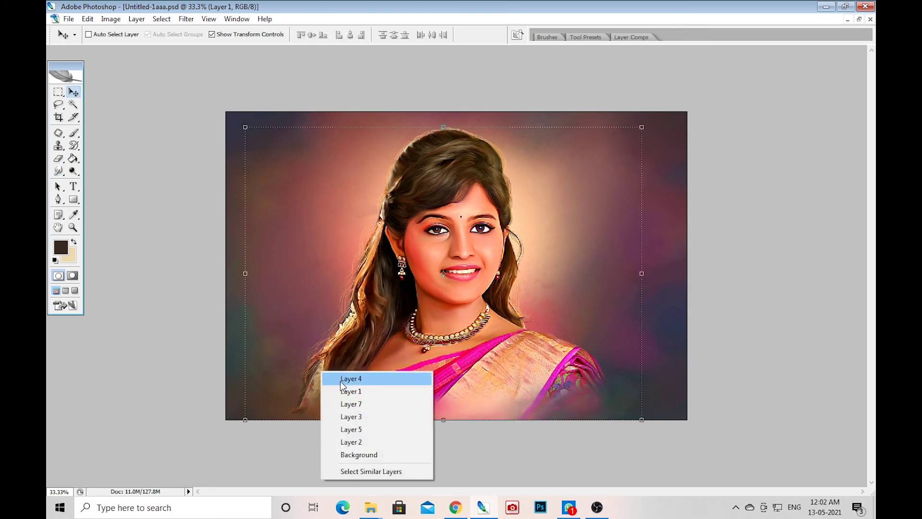
pyautogui.click(336, 377)
pyautogui.press('e')
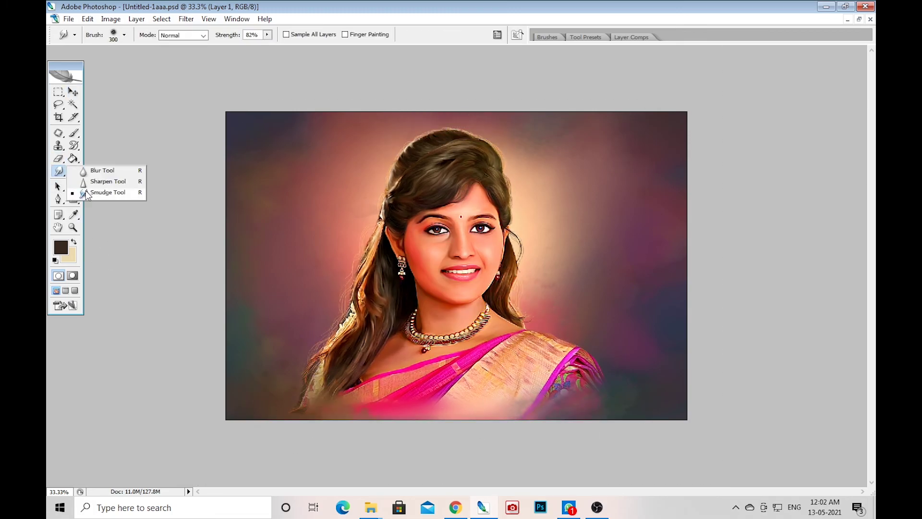
pyautogui.moveTo(58, 170); pyautogui.dragTo(96, 192)
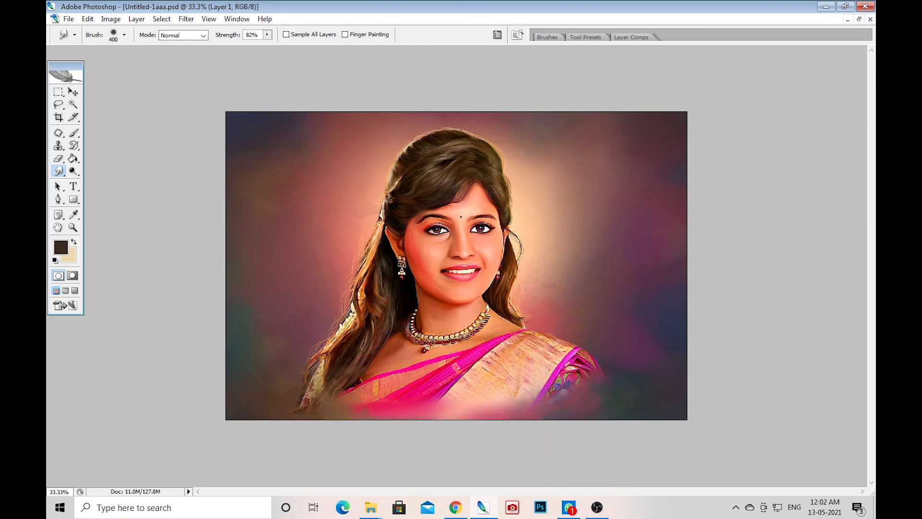
pyautogui.hotkey('ctrl', 'u')
# Shift the background hue to -35 for purple tones, then the lower-left area's hue to -65
pyautogui.moveTo(678, 277); pyautogui.dragTo(658, 279)
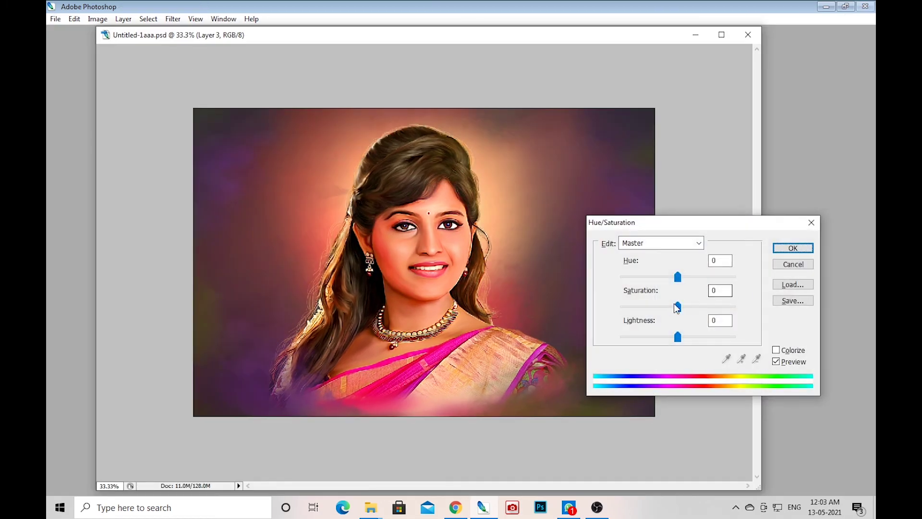
pyautogui.press('Return')
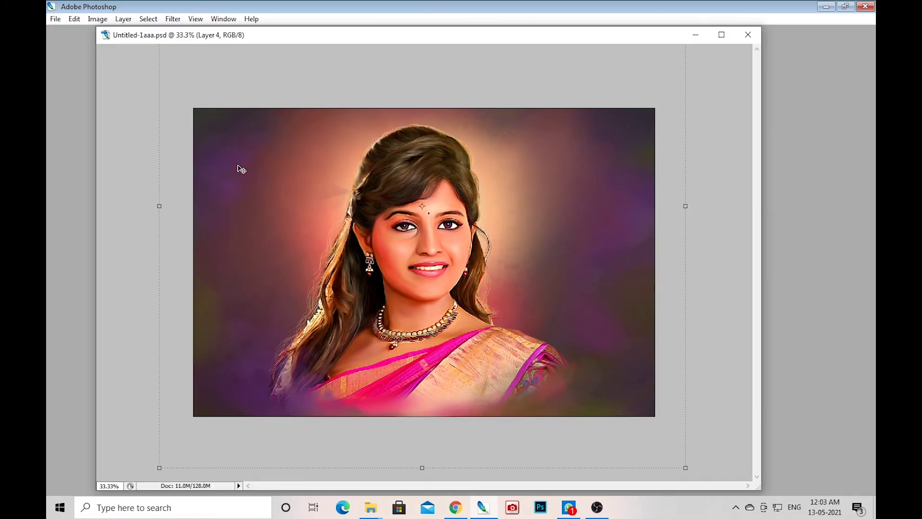
pyautogui.hotkey('ctrl', 'u')
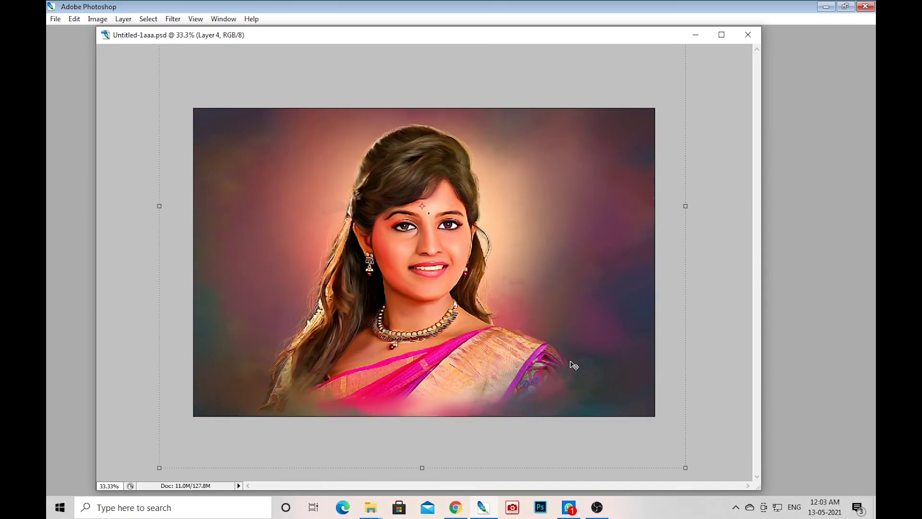
pyautogui.moveTo(678, 278); pyautogui.dragTo(648, 277)
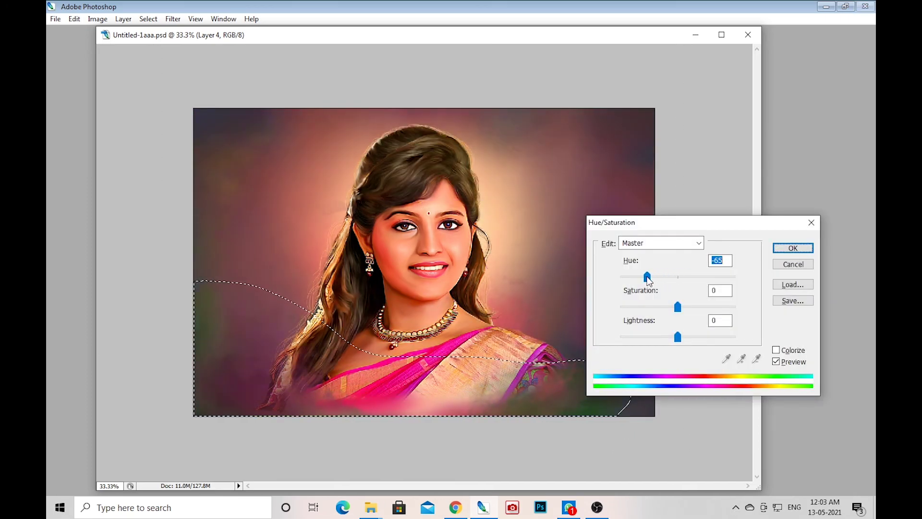